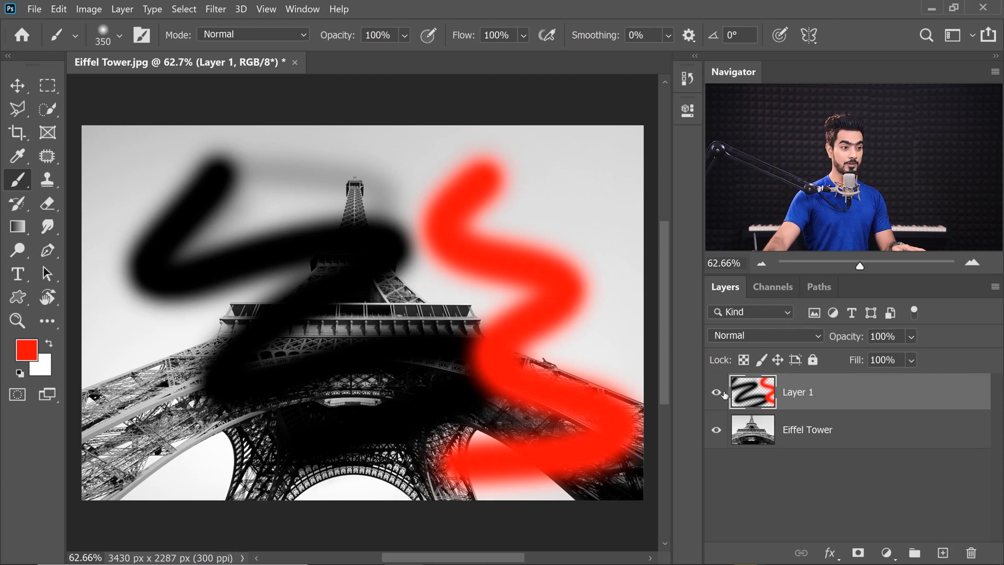
Hide Layer 1 and paint a red zigzag brush stroke directly on the Eiffel Tower layer.
click(716, 393)
click(716, 393)
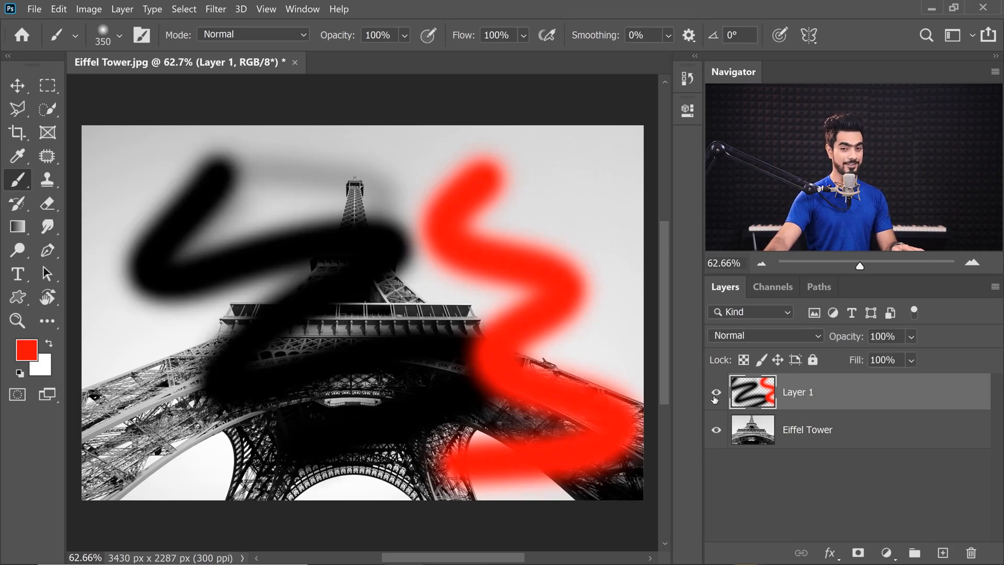
click(717, 393)
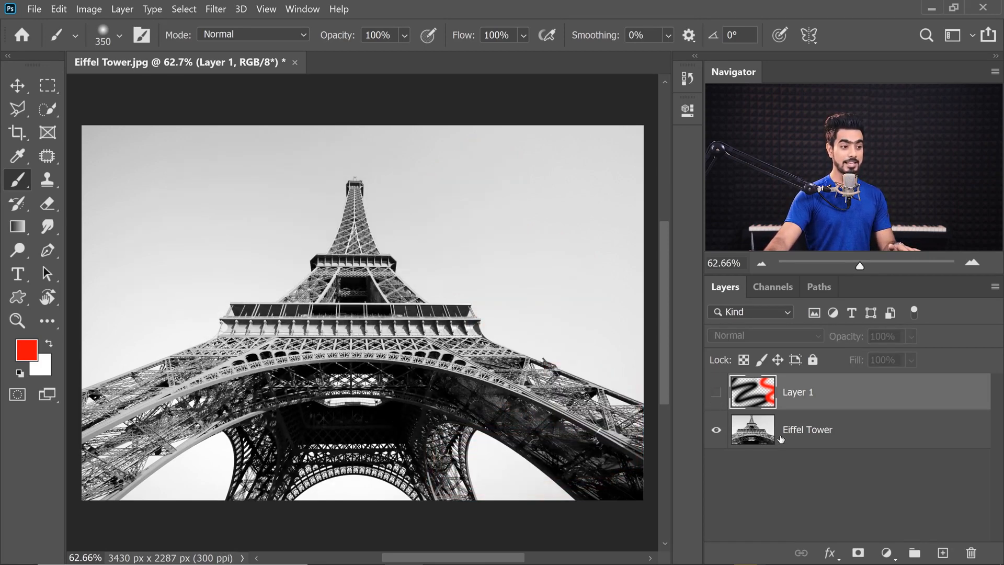
click(785, 439)
mouse_move(335, 194)
mouse_down()
mouse_move(244, 310)
mouse_move(340, 359)
mouse_move(531, 415)
mouse_move(245, 447)
mouse_up()
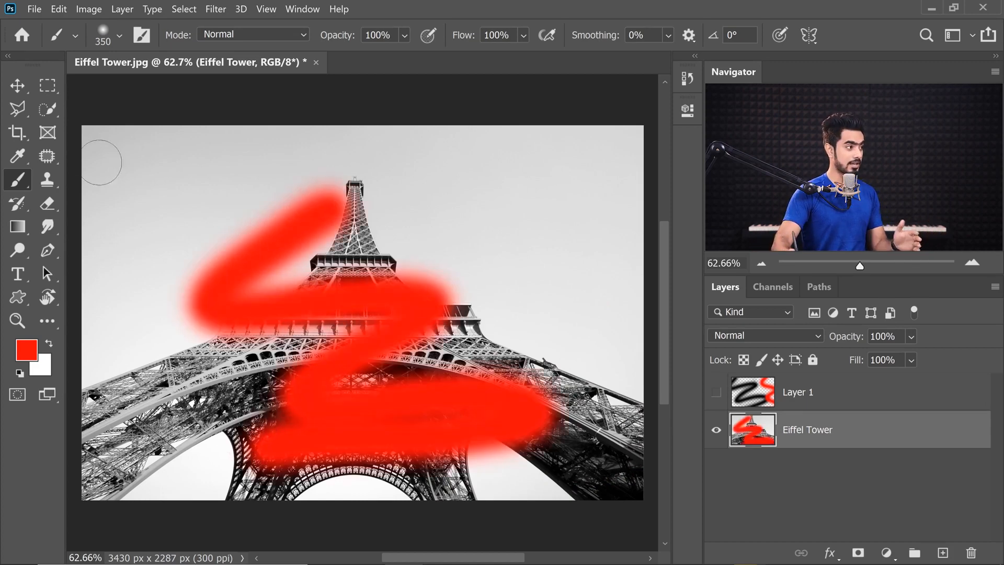
Erase the red zigzag stroke from the Eiffel Tower layer with a large soft Eraser.
click(60, 203)
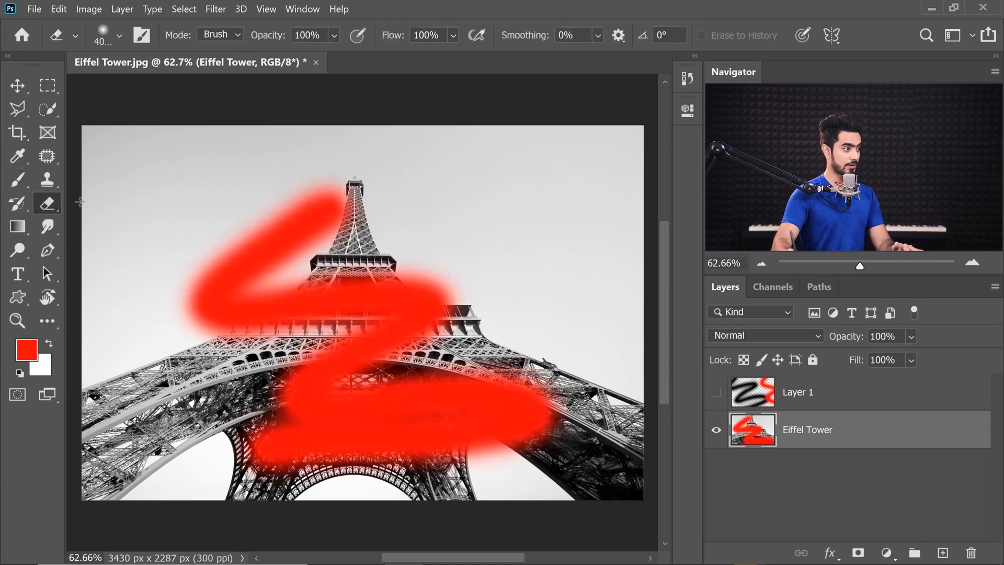
mouse_move(311, 237)
mouse_down()
mouse_move(130, 219)
mouse_move(19, 225)
mouse_up()
drag(403, 284, 173, 280)
mouse_move(308, 224)
mouse_down()
mouse_move(282, 259)
mouse_move(366, 280)
mouse_move(393, 411)
mouse_move(511, 314)
mouse_up()
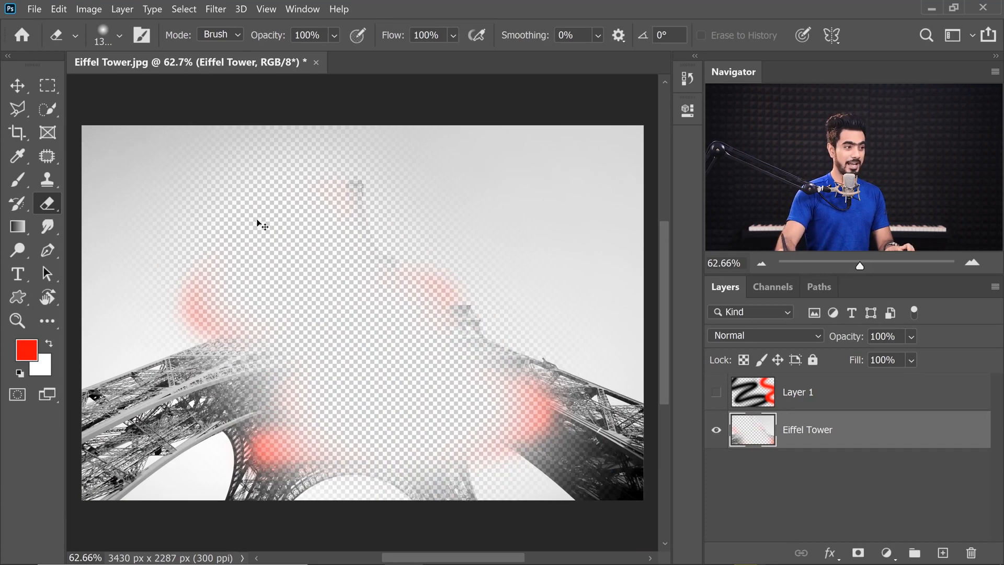
Undo the erasing and the red brush stroke on the Eiffel Tower layer.
key(ctrl+z)
key(ctrl+z)
key(ctrl+z)
key(ctrl+z)
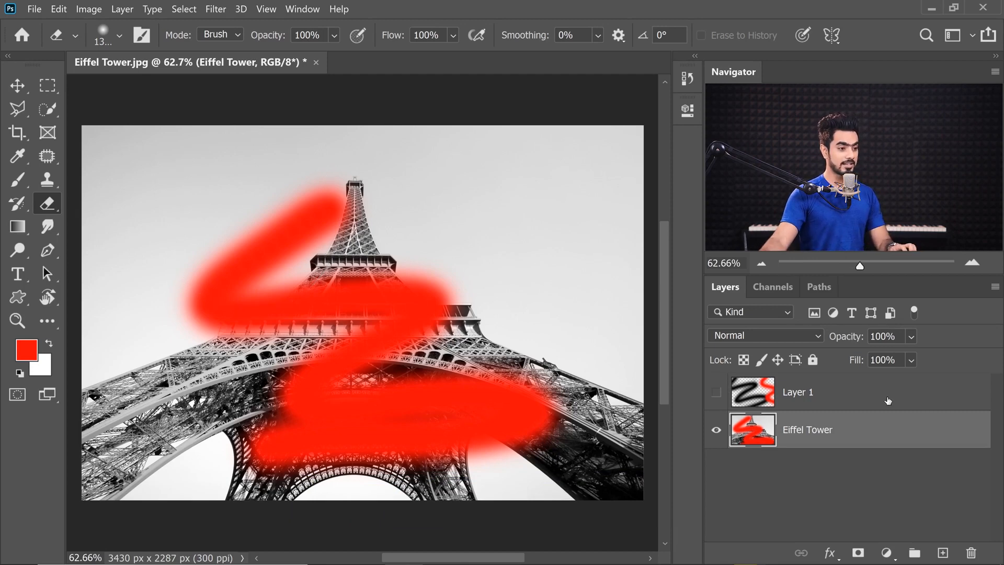
key(ctrl+z)
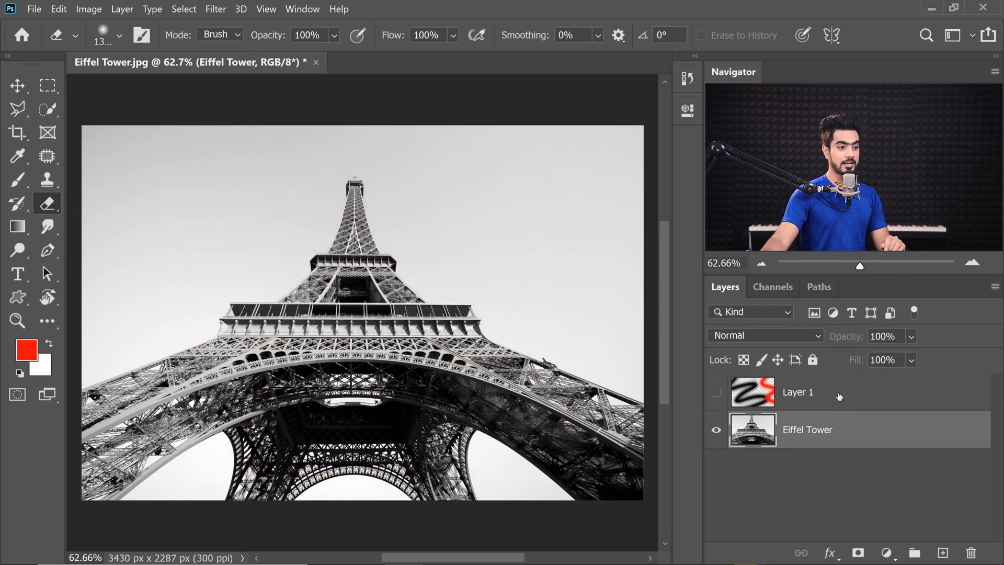
Show Layer 1 again to erase its black strokes with the Eraser, and delete the layer.
click(840, 400)
click(717, 392)
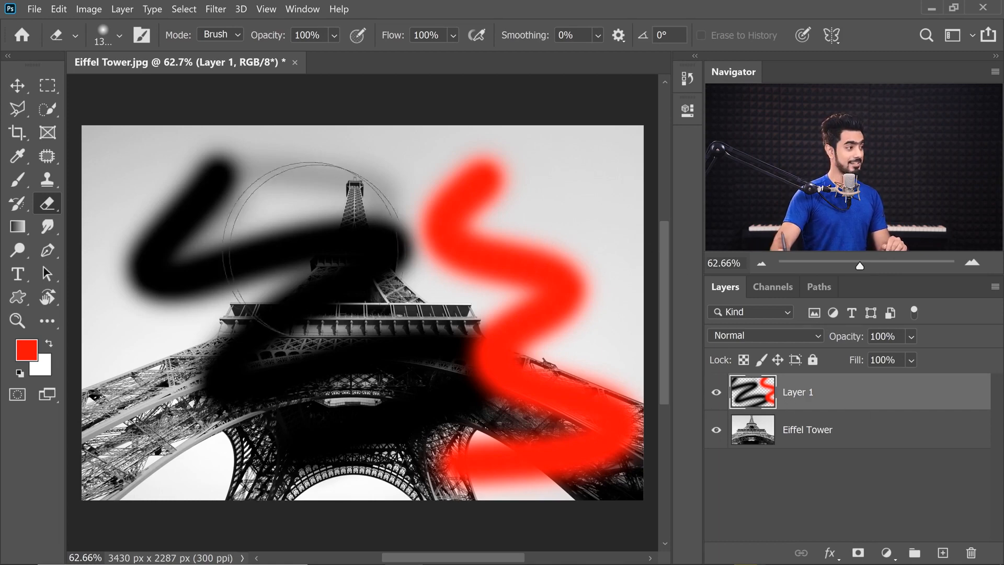
mouse_move(251, 157)
mouse_down()
mouse_move(230, 210)
mouse_move(413, 376)
mouse_move(436, 379)
mouse_up()
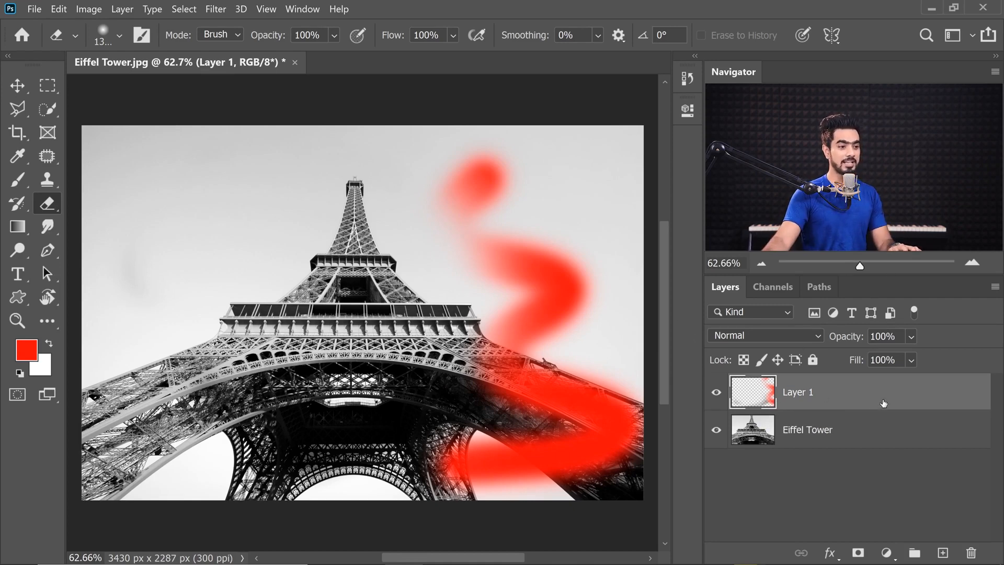
mouse_move(870, 395)
mouse_down()
mouse_move(869, 547)
mouse_move(971, 552)
mouse_up()
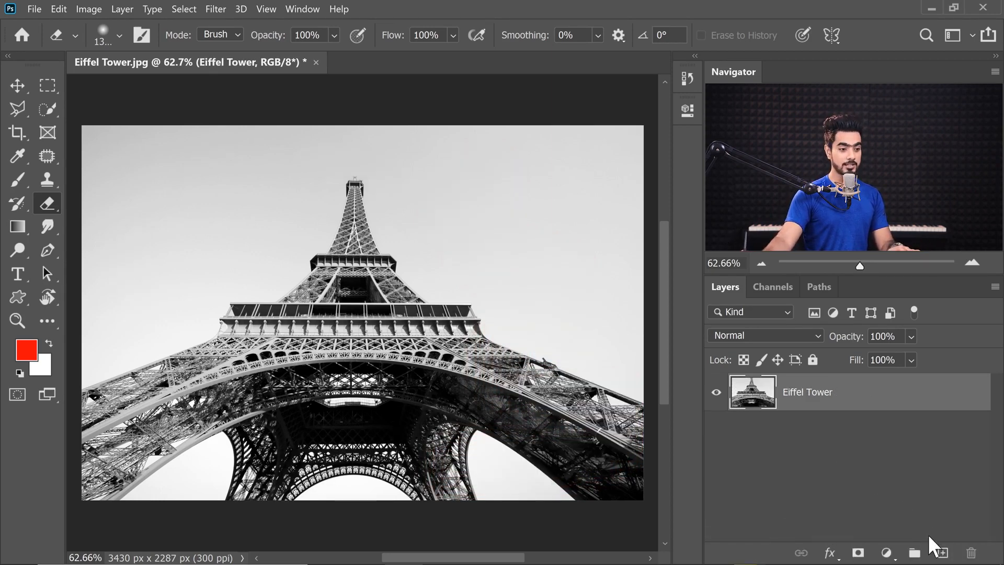
Add an empty layer above the Eiffel Tower layer and delete it, doing this twice.
click(942, 553)
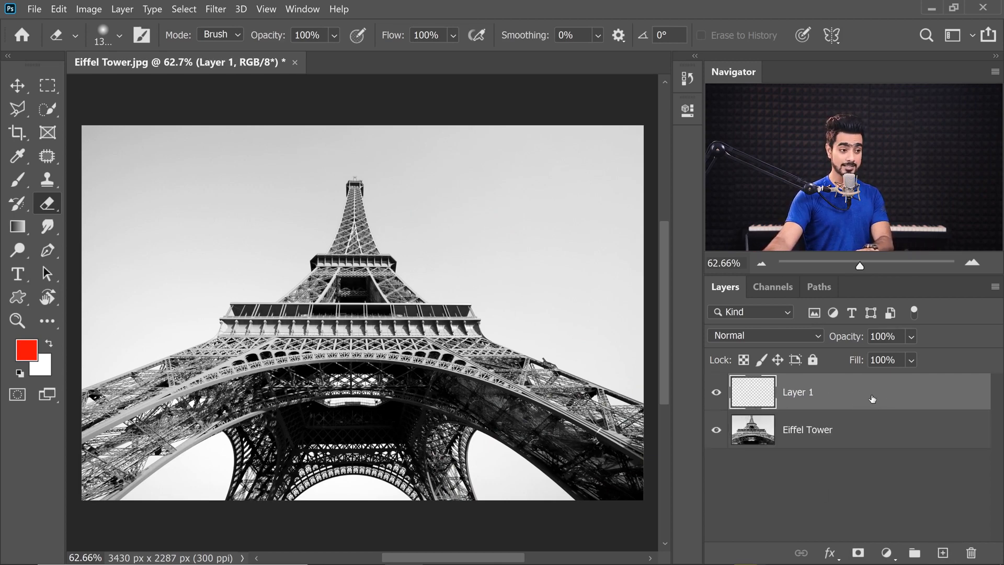
key(Delete)
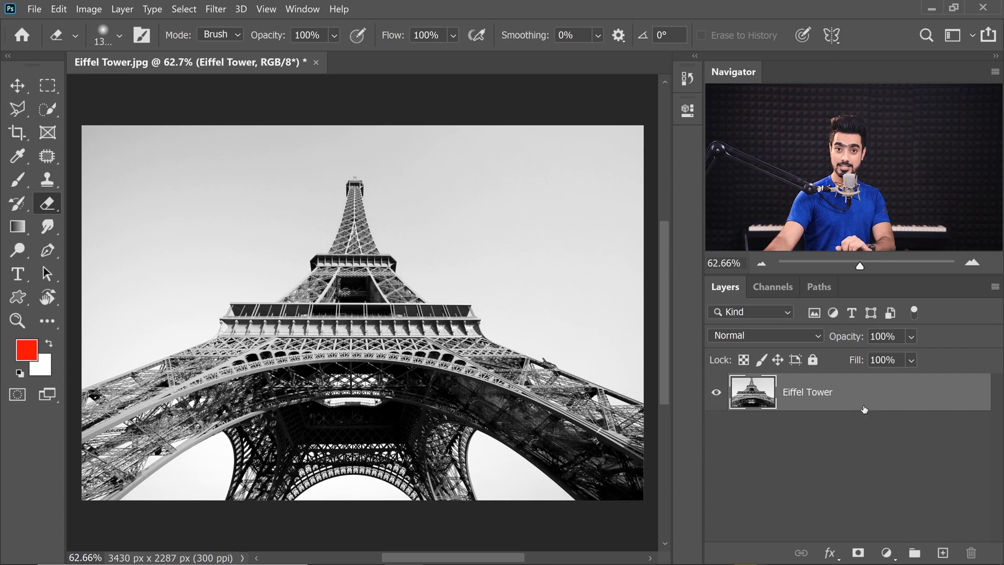
click(943, 553)
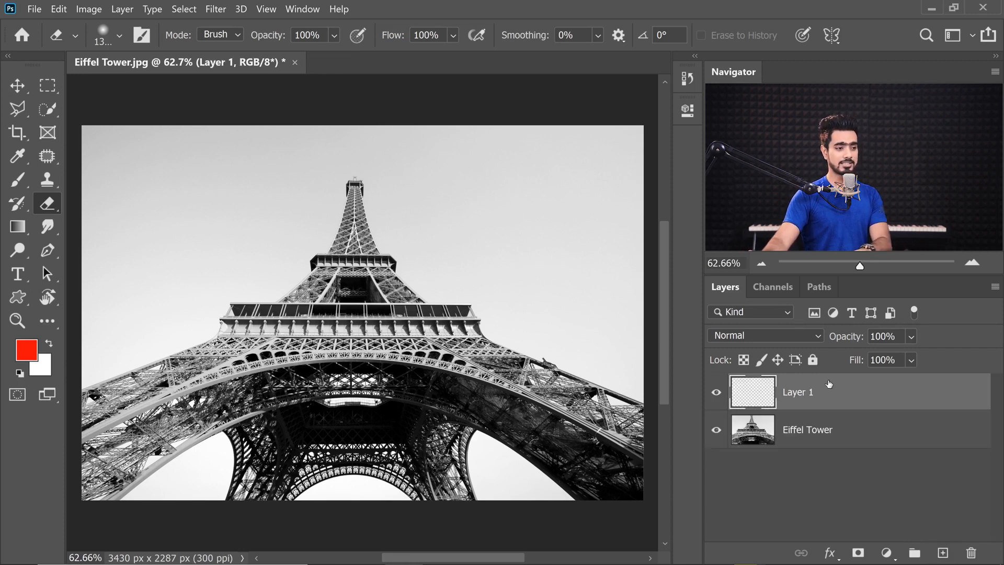
click(972, 553)
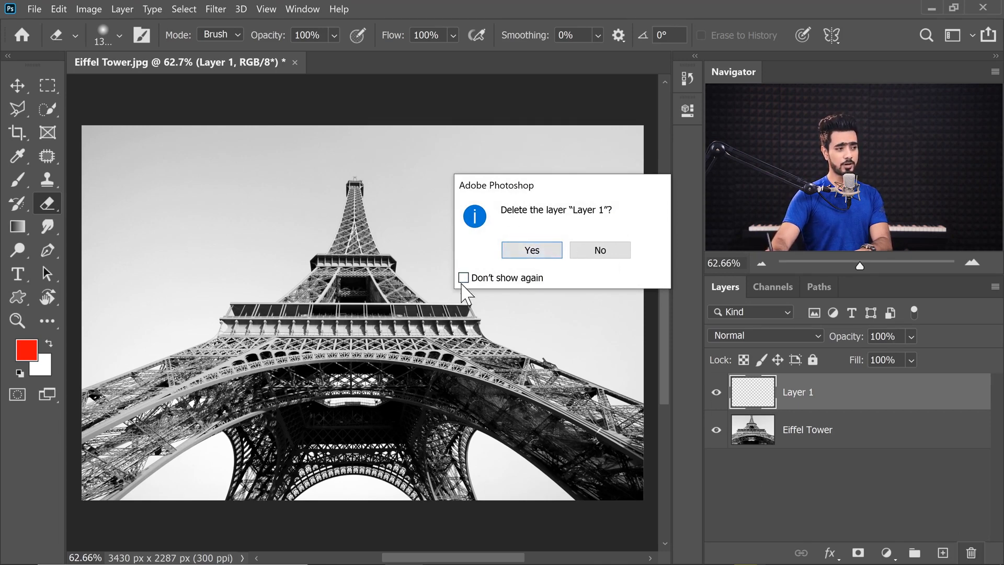
click(539, 251)
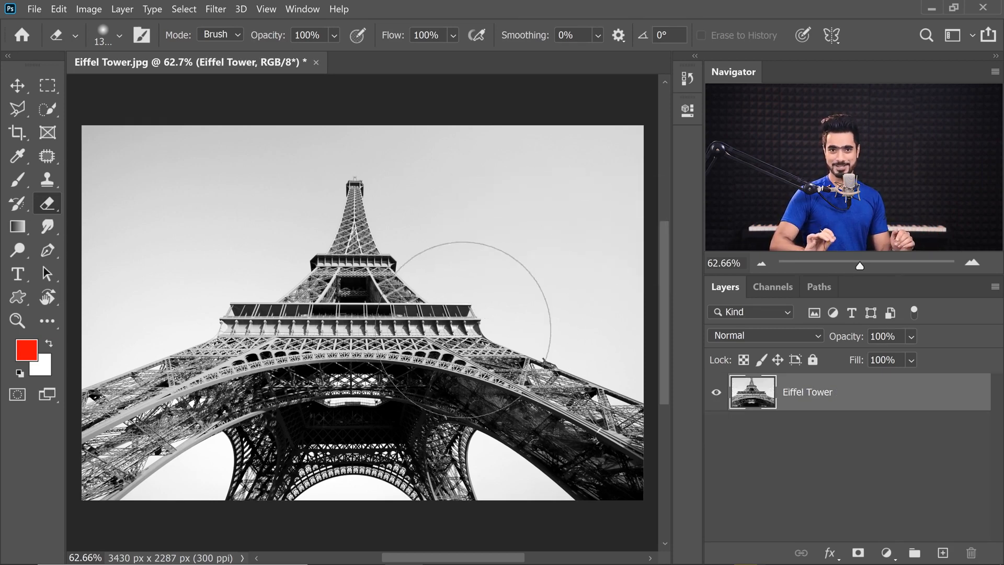
Reset the colours to default black and white and add a new layer named White Solid above Eiffel Tower.
key(d)
key(v)
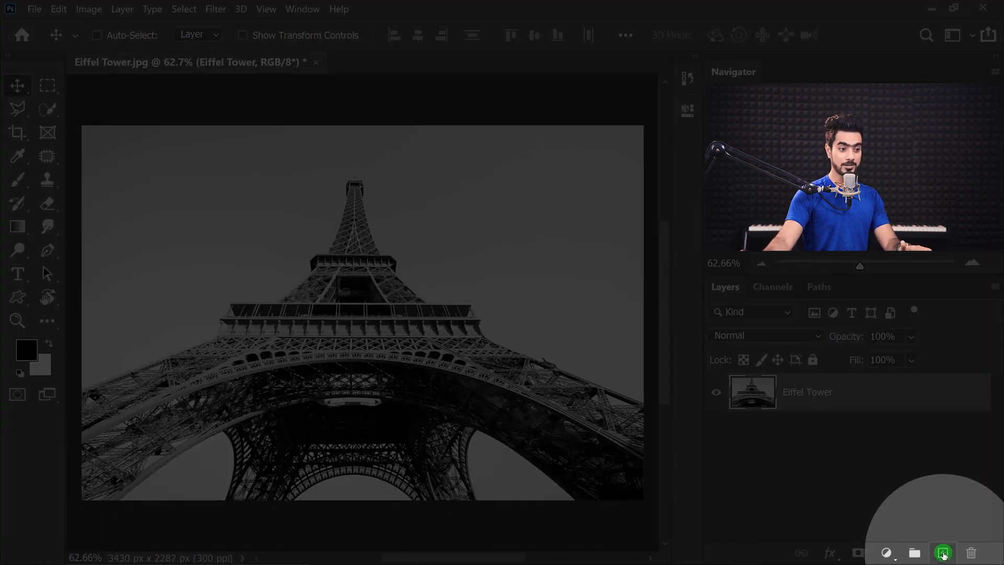
click(943, 553)
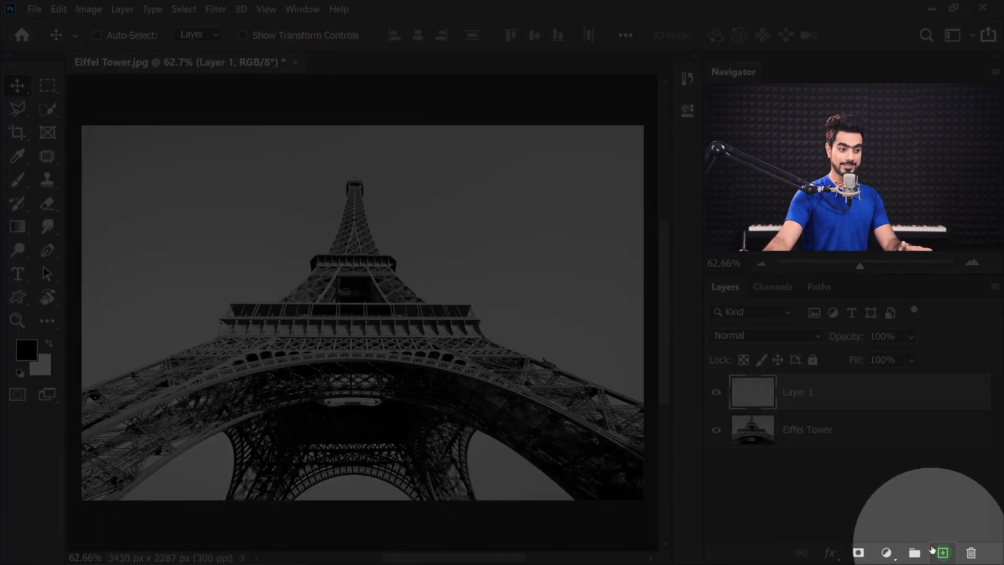
double_click(803, 396)
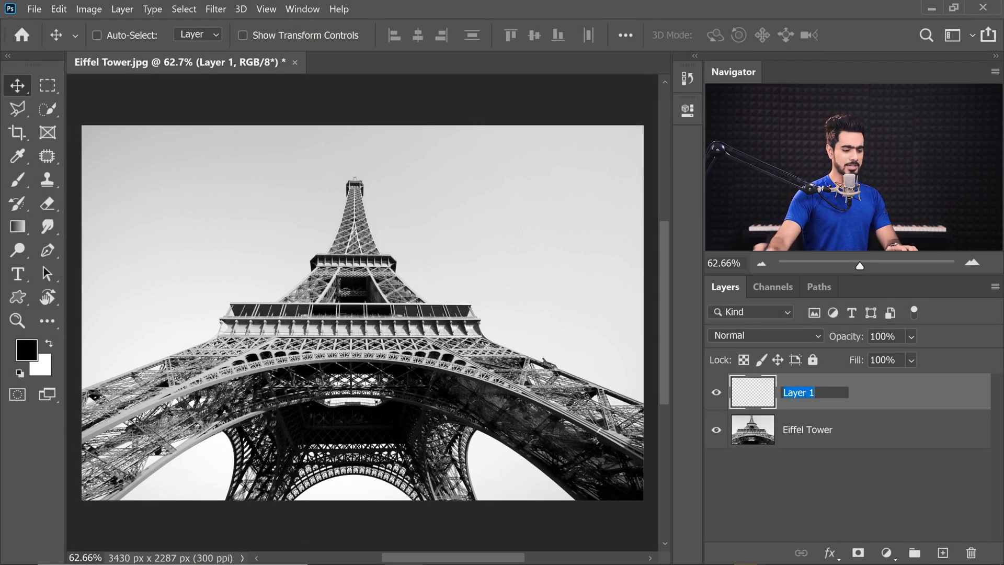
text(White Solid)
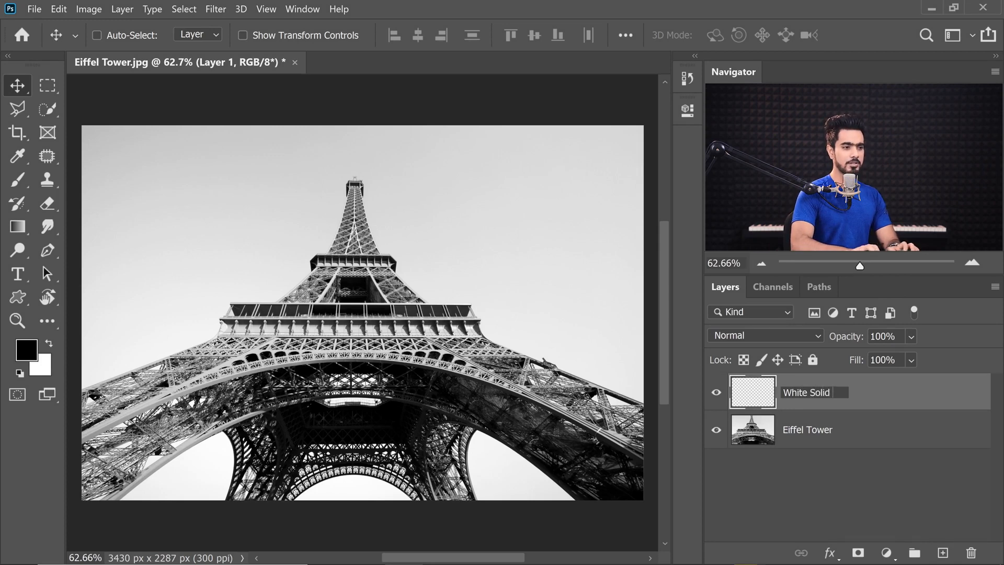
key(Return)
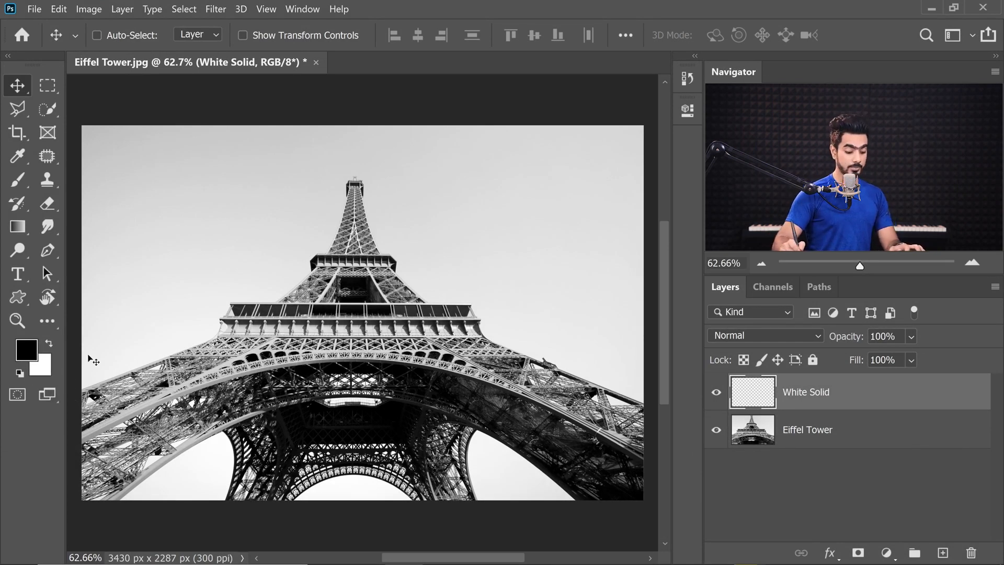
Set the foreground colour to red and the background colour to green, and reset both to the defaults.
key(d)
click(23, 345)
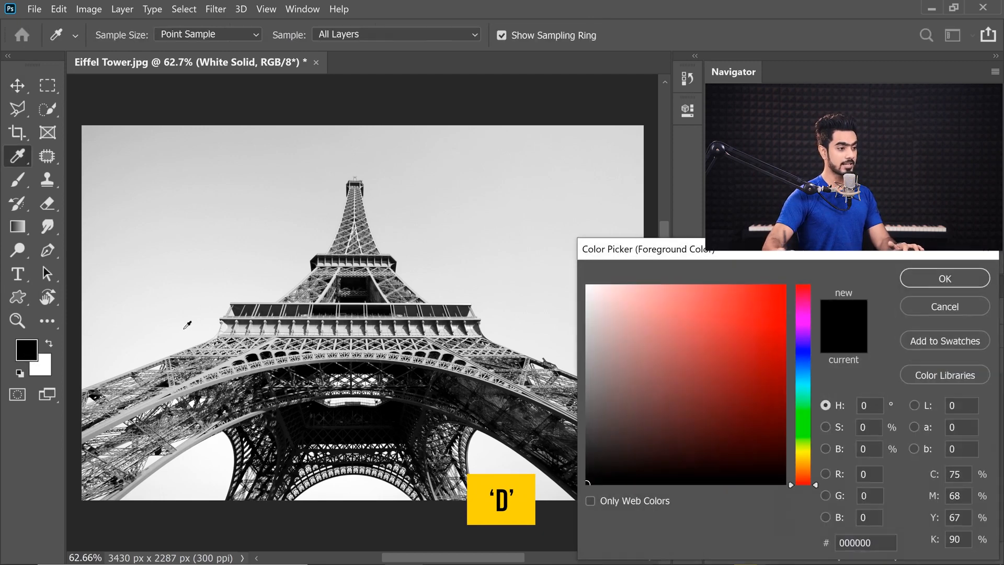
click(742, 314)
click(930, 279)
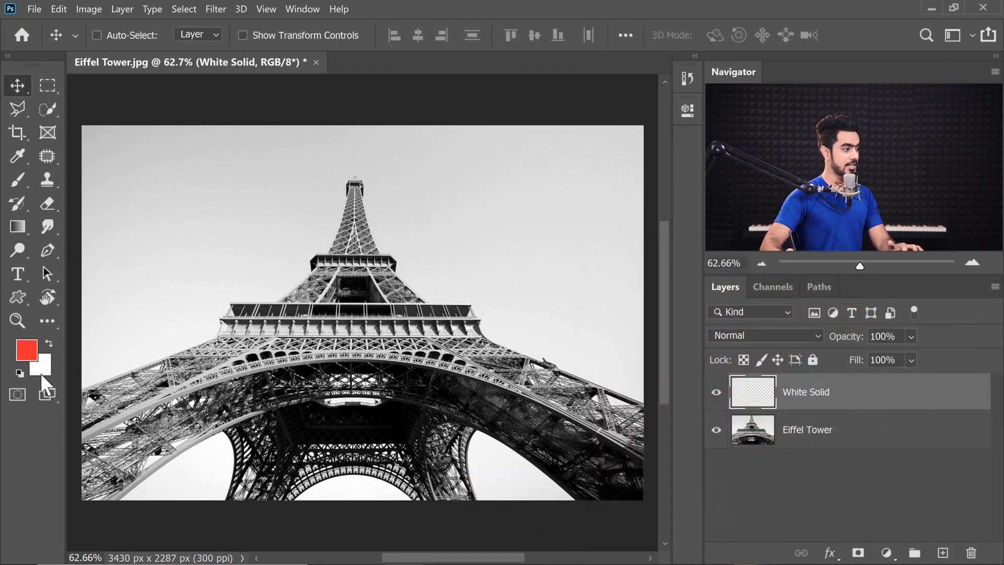
click(40, 366)
click(808, 432)
click(770, 292)
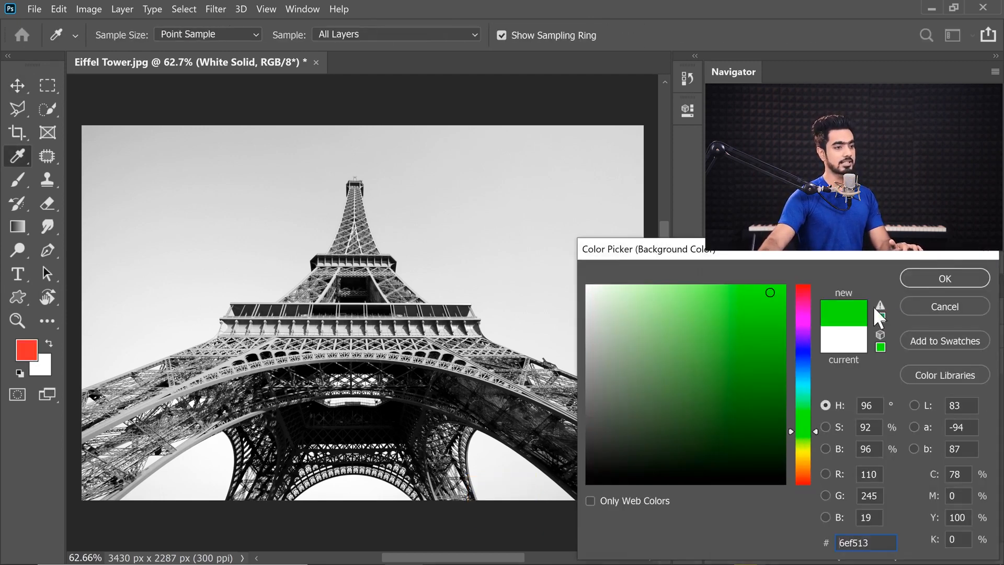
click(930, 281)
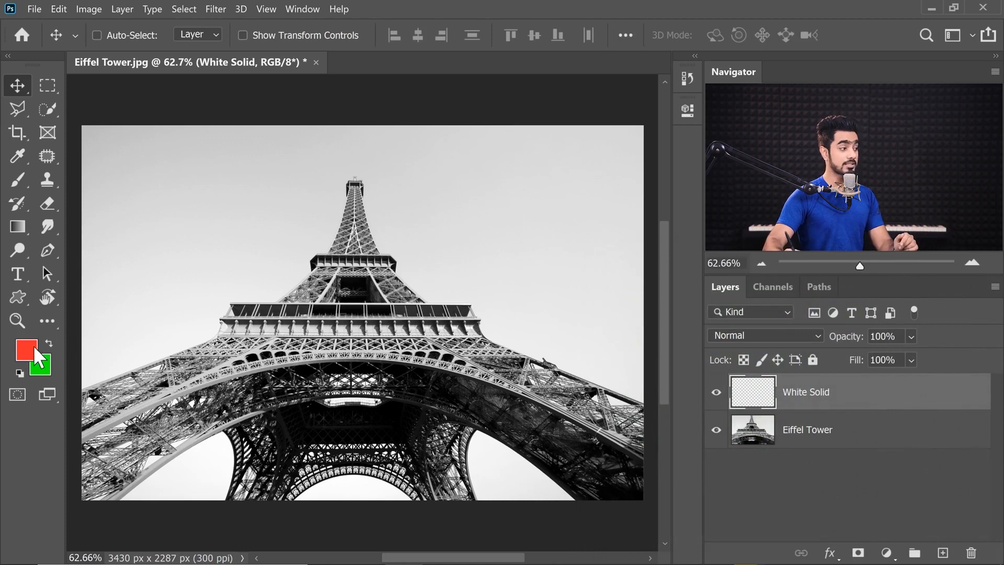
key(d)
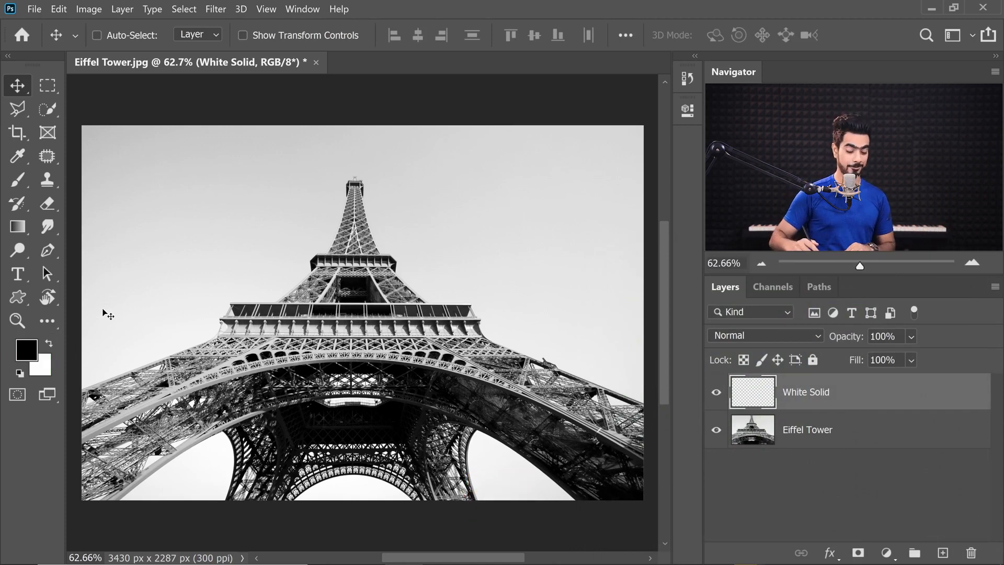
Make white the foreground colour and fill the White Solid layer with it.
key(x)
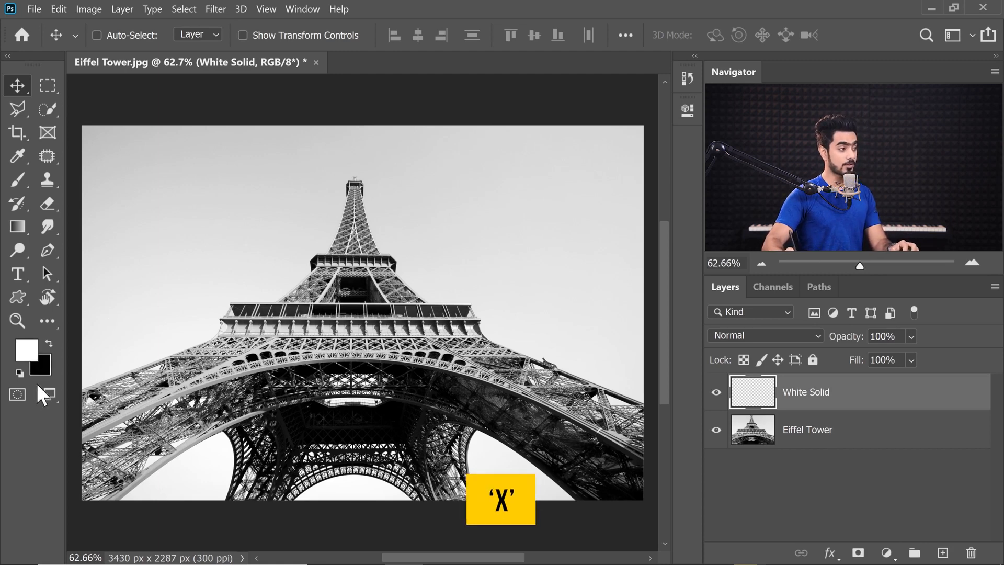
click(20, 371)
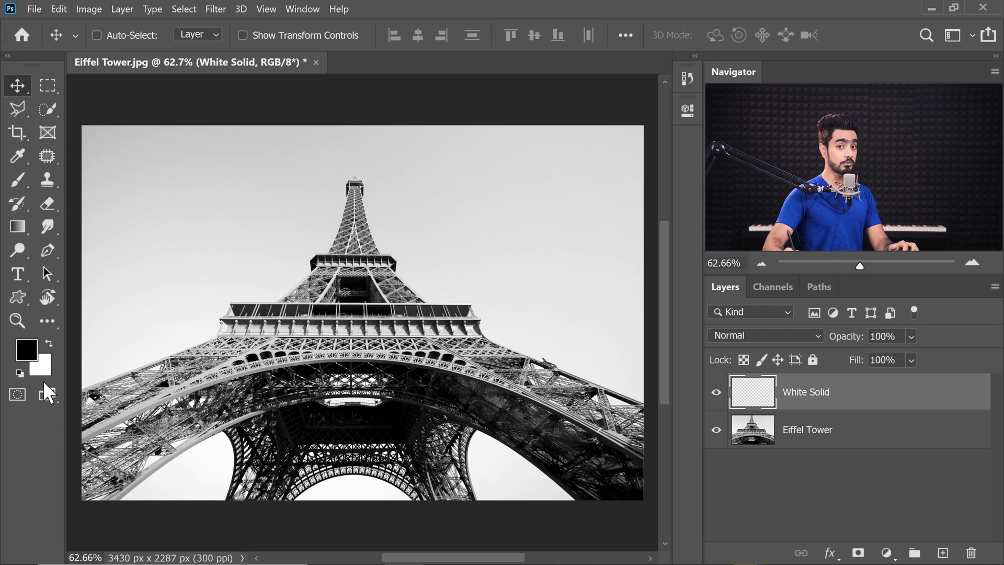
key(x)
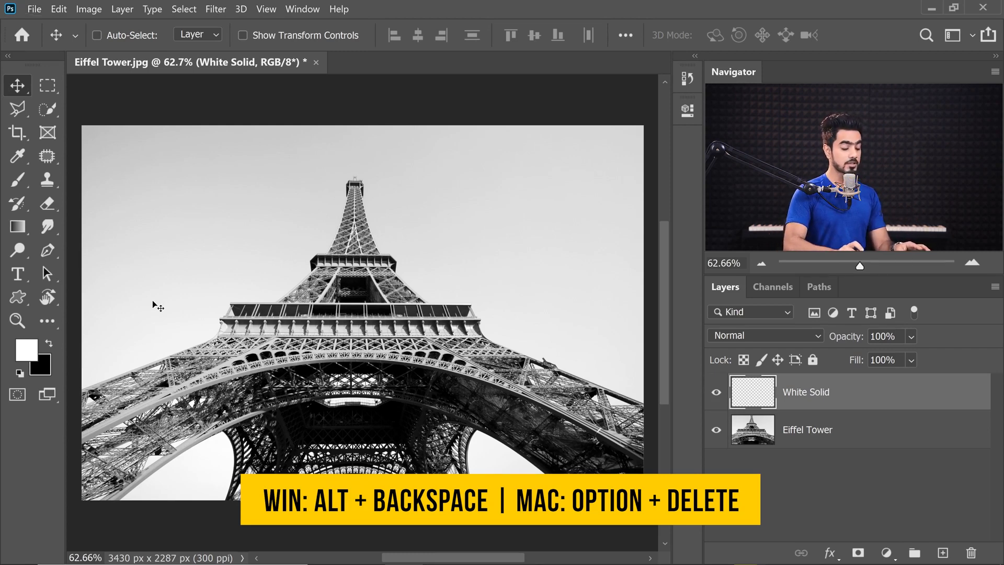
key(alt+BackSpace)
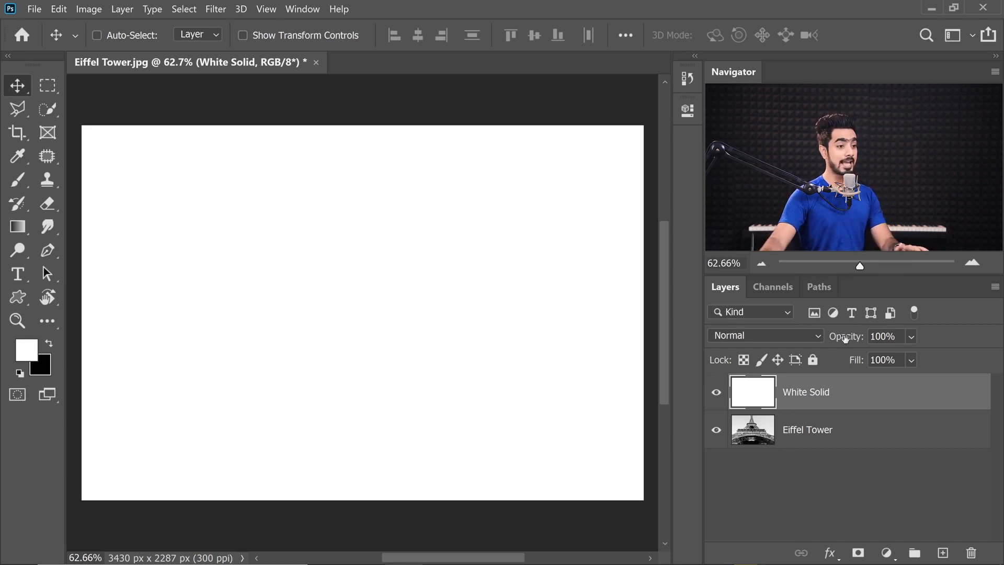
Lower the White Solid layer's opacity to 75%.
drag(852, 339, 850, 343)
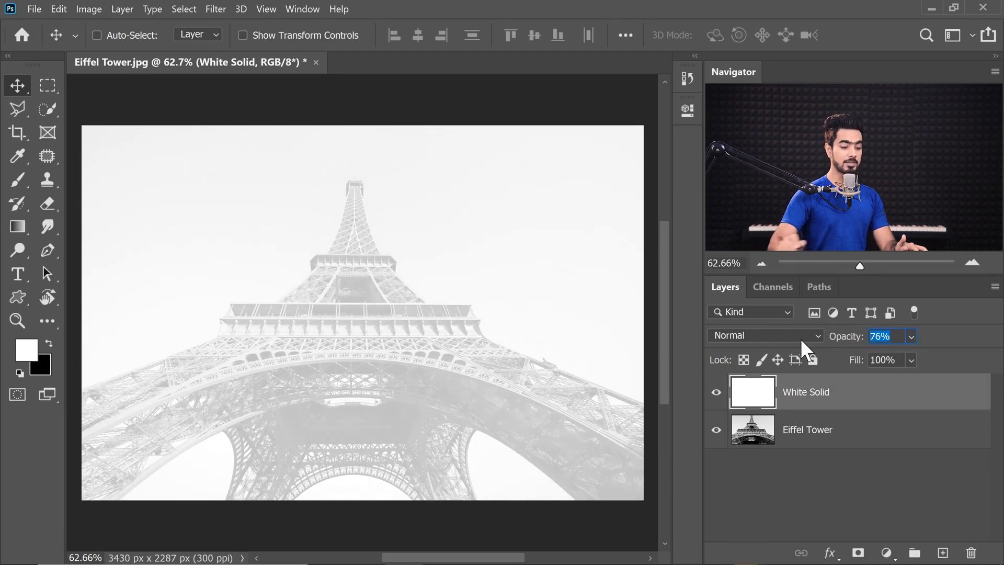
text(75)
key(Return)
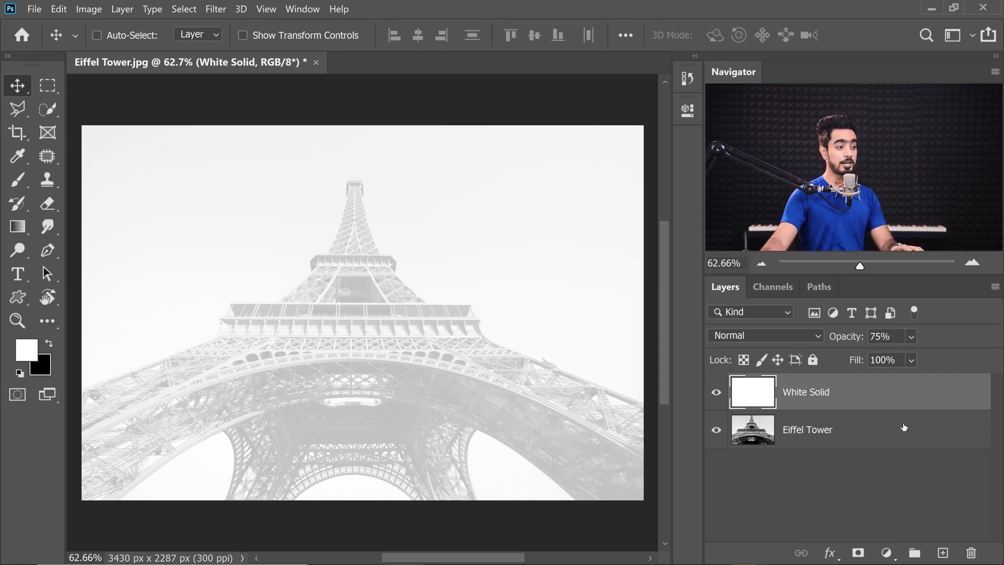
Add a new empty layer above White Solid and switch to the Rectangle Tool.
click(943, 554)
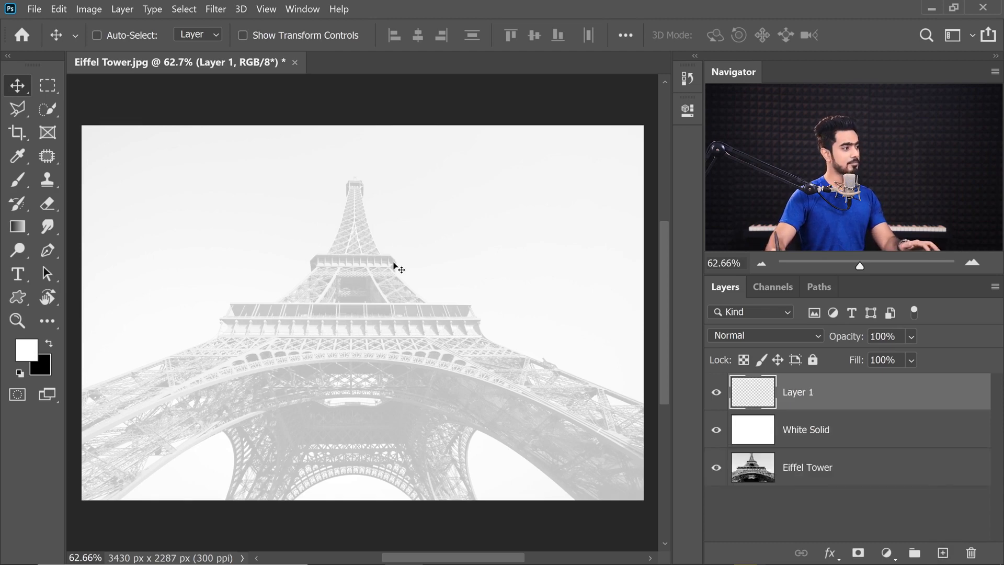
click(16, 297)
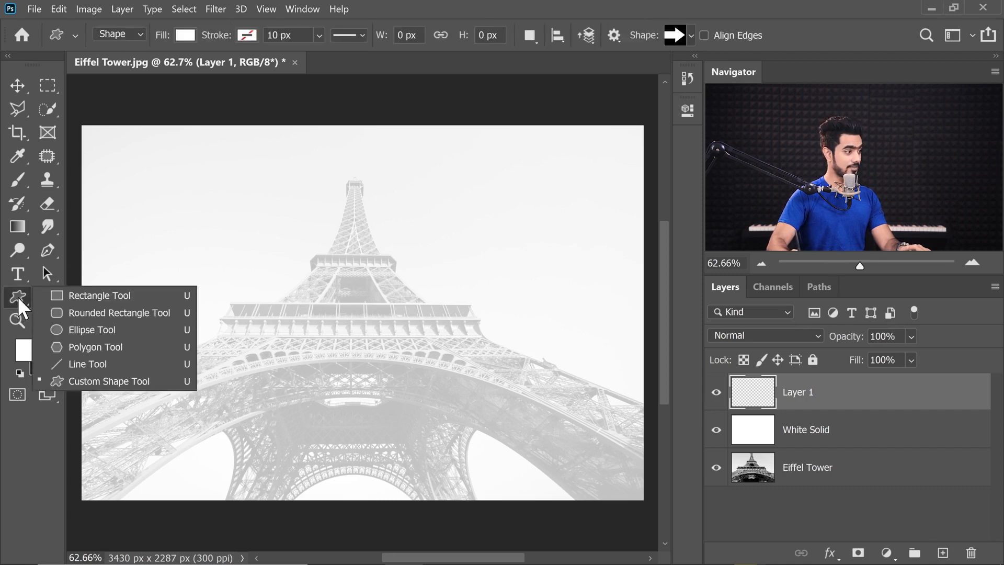
click(21, 301)
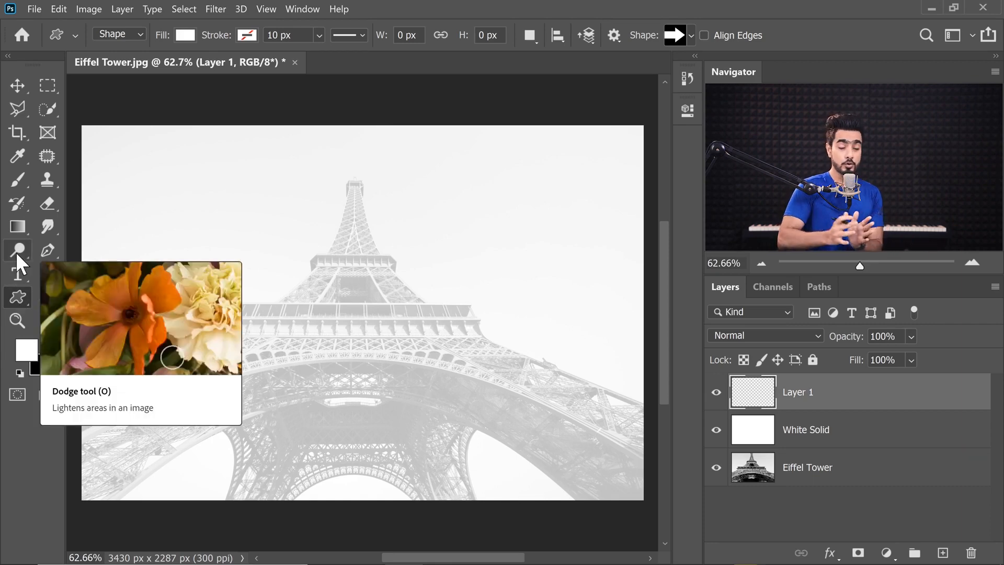
drag(19, 296, 68, 298)
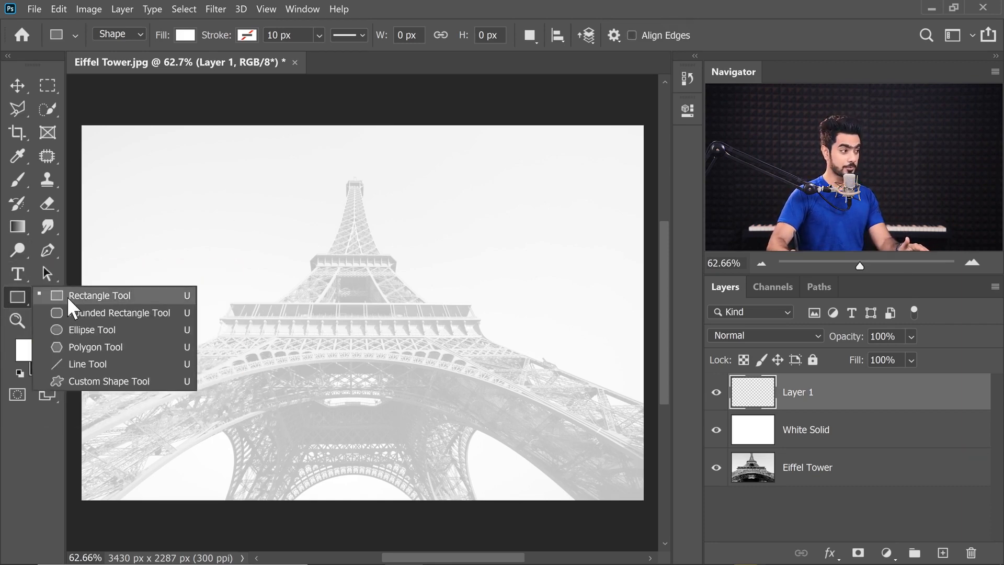
Draw a rectangle about 3171 by 2029 px just inside the image edges and remove its fill.
click(67, 296)
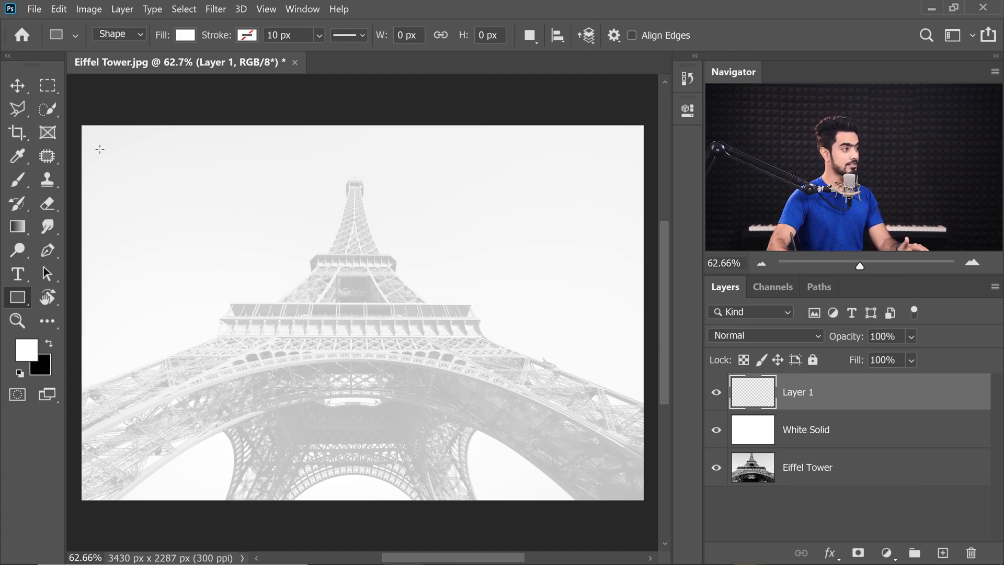
drag(103, 147, 622, 479)
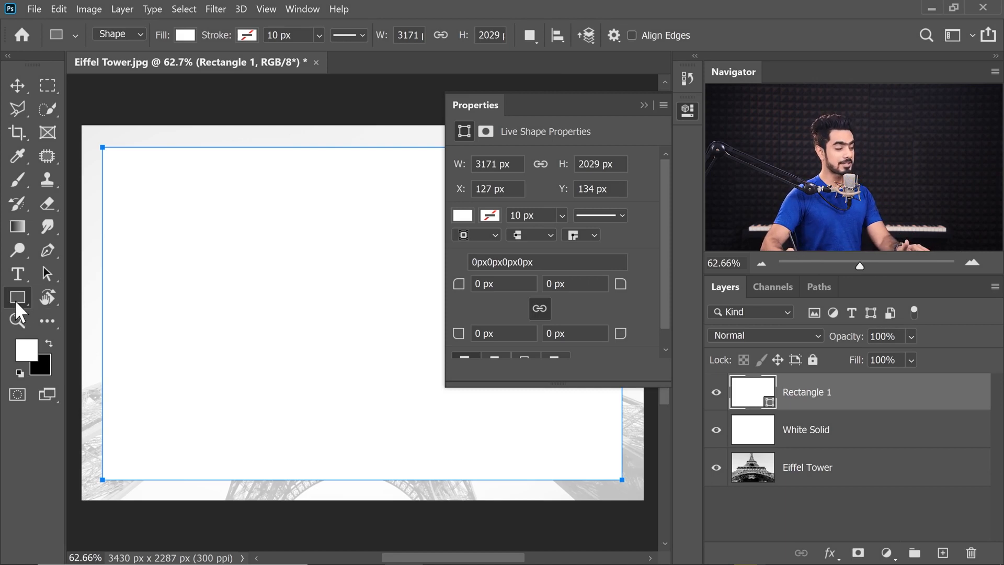
click(186, 35)
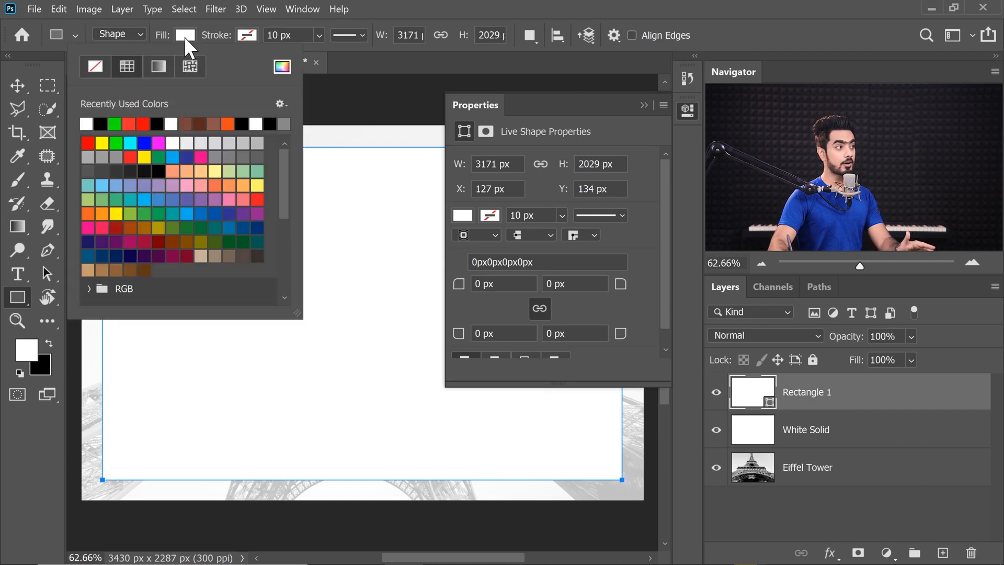
click(97, 67)
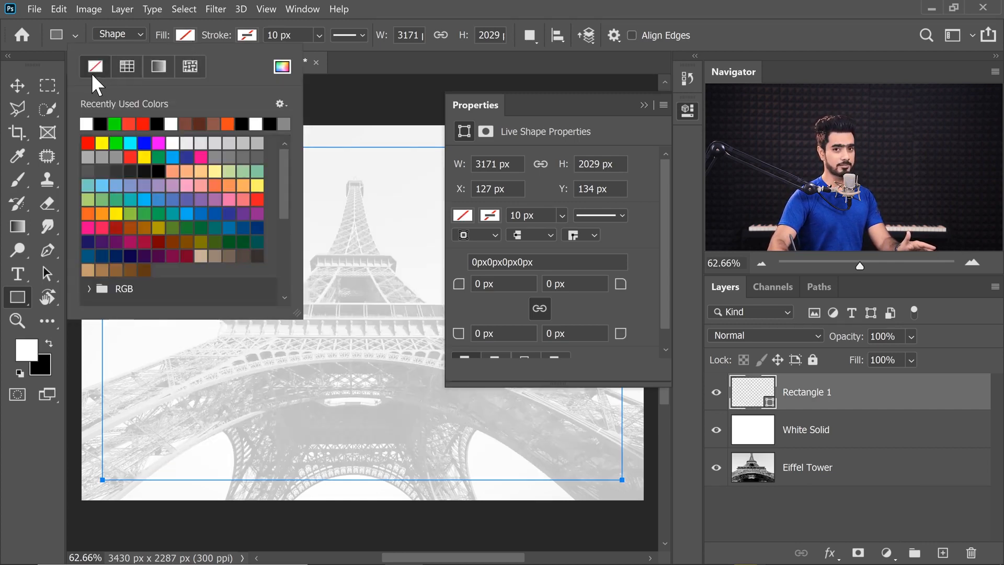
click(210, 40)
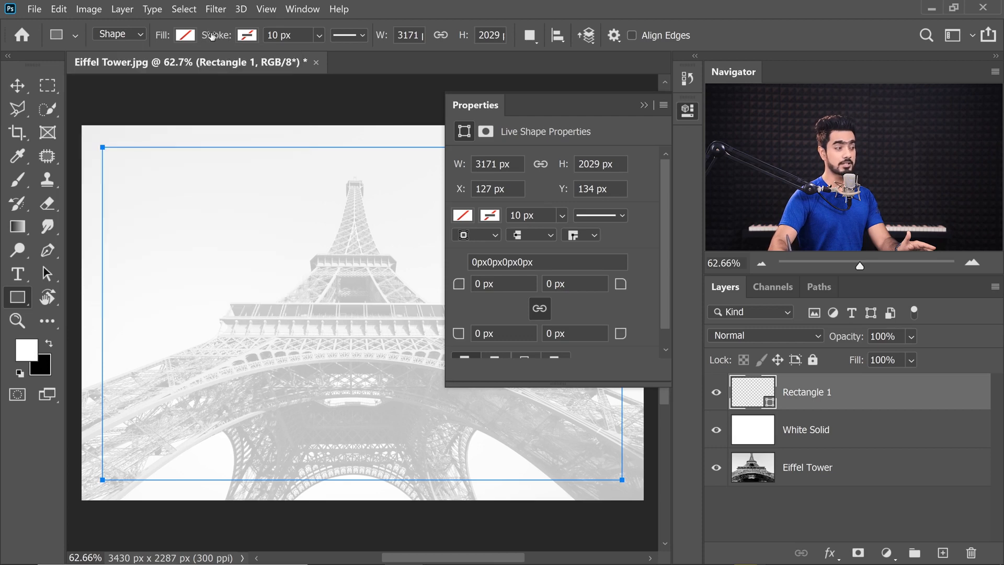
Give the rectangle a black stroke 25 px wide and collapse its shape properties.
click(247, 36)
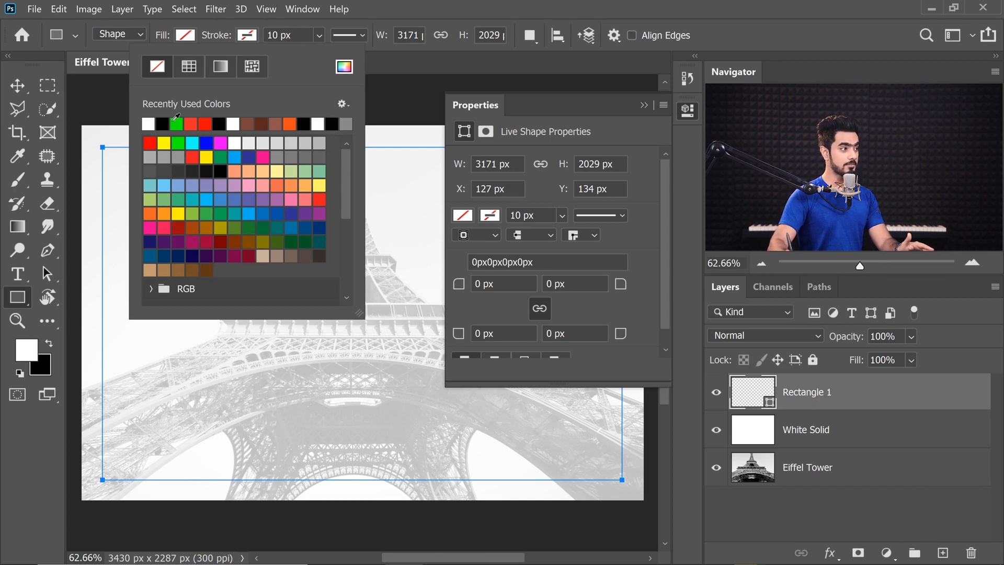
click(162, 123)
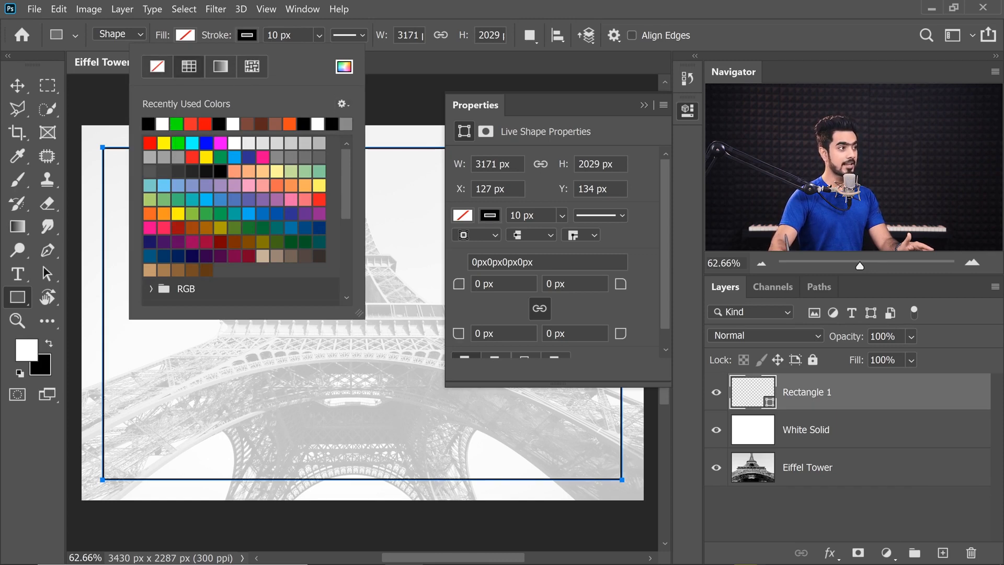
click(276, 41)
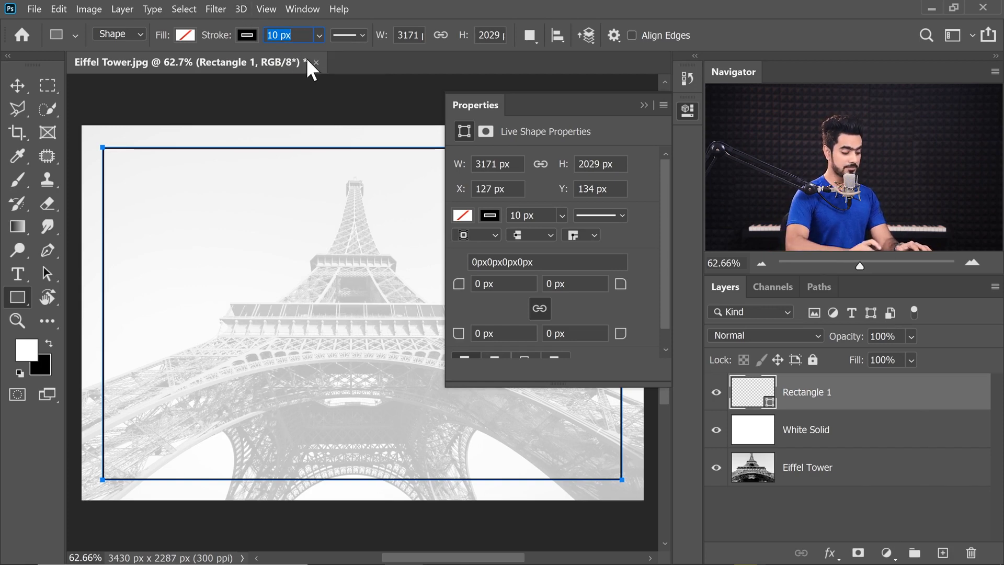
text(20)
key(Return)
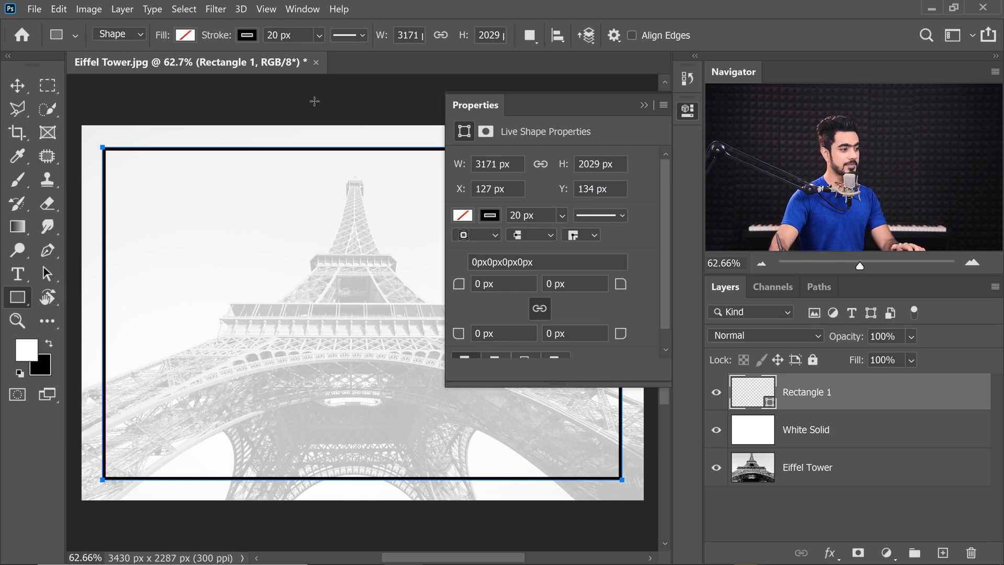
text(25)
key(Return)
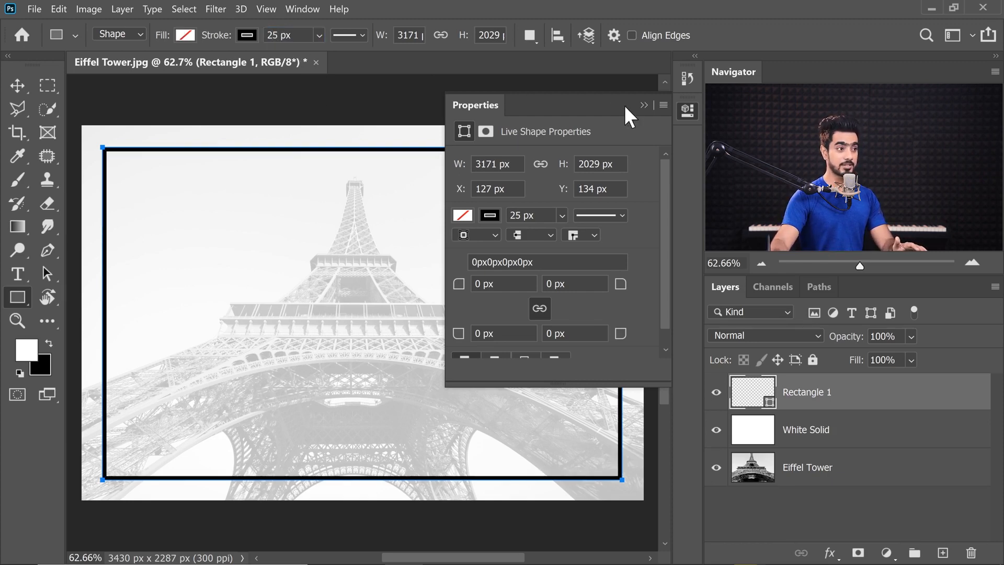
click(644, 105)
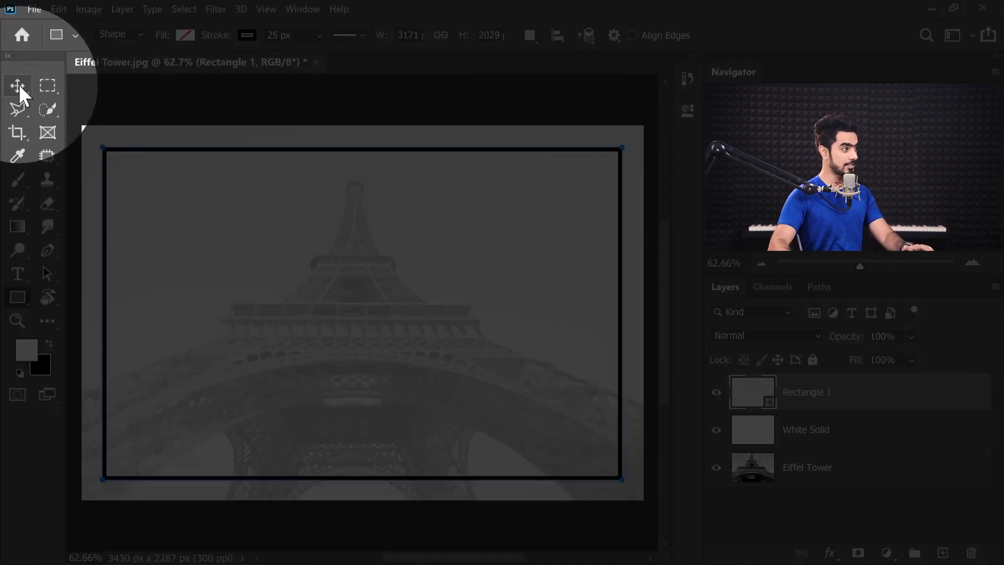
Centre the rectangle horizontally and vertically on the canvas using a selection of the whole canvas, and deselect.
click(17, 85)
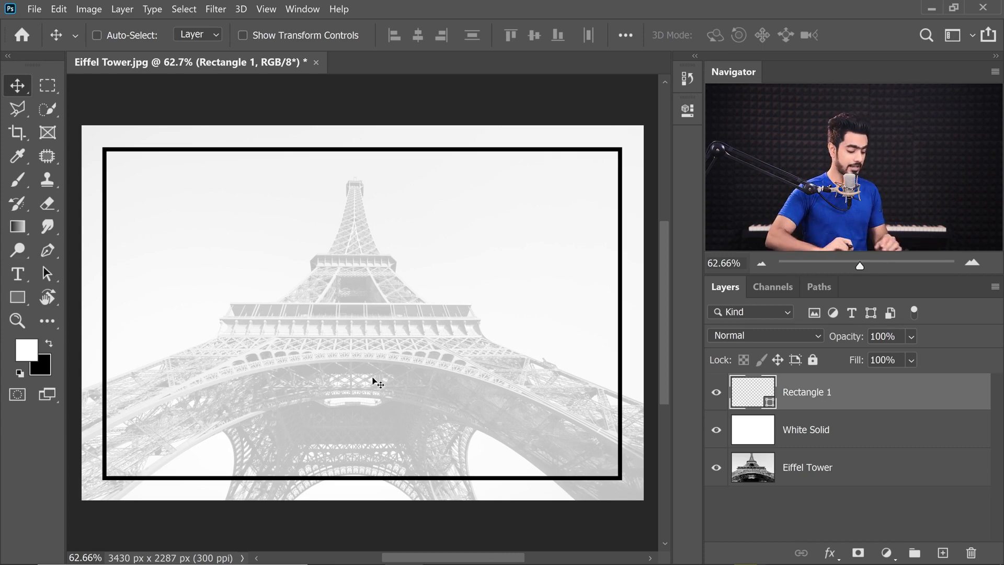
key(ctrl)
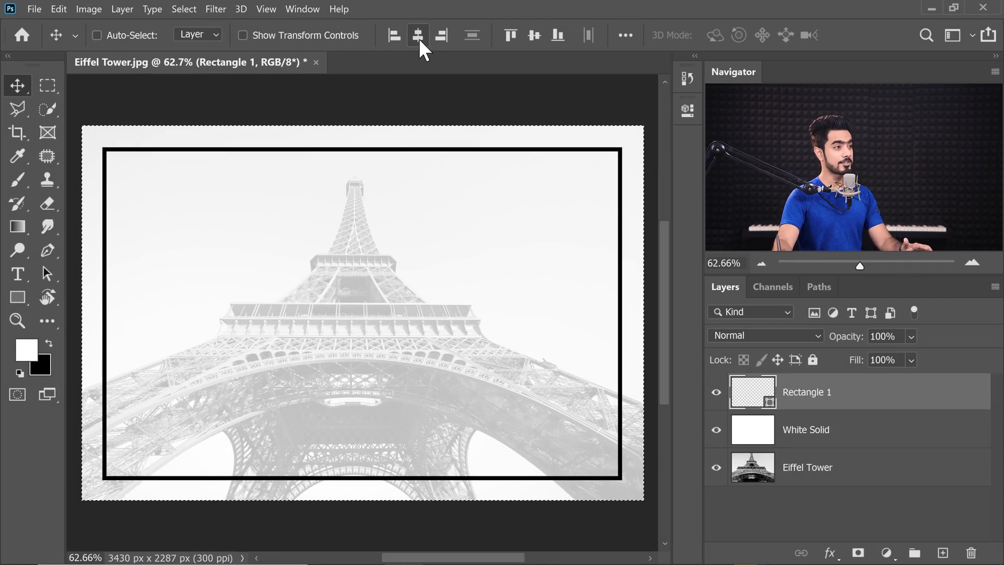
click(418, 37)
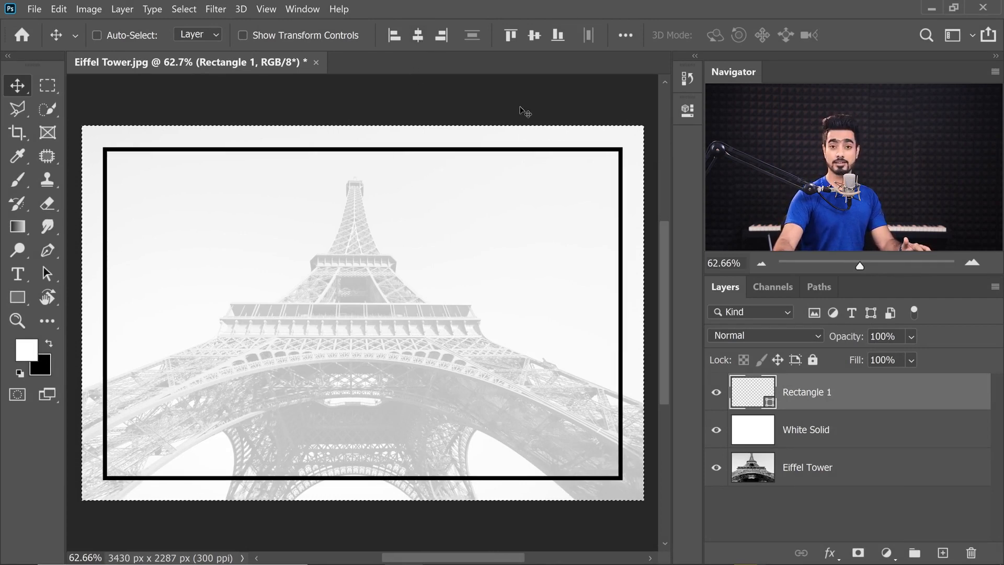
click(533, 36)
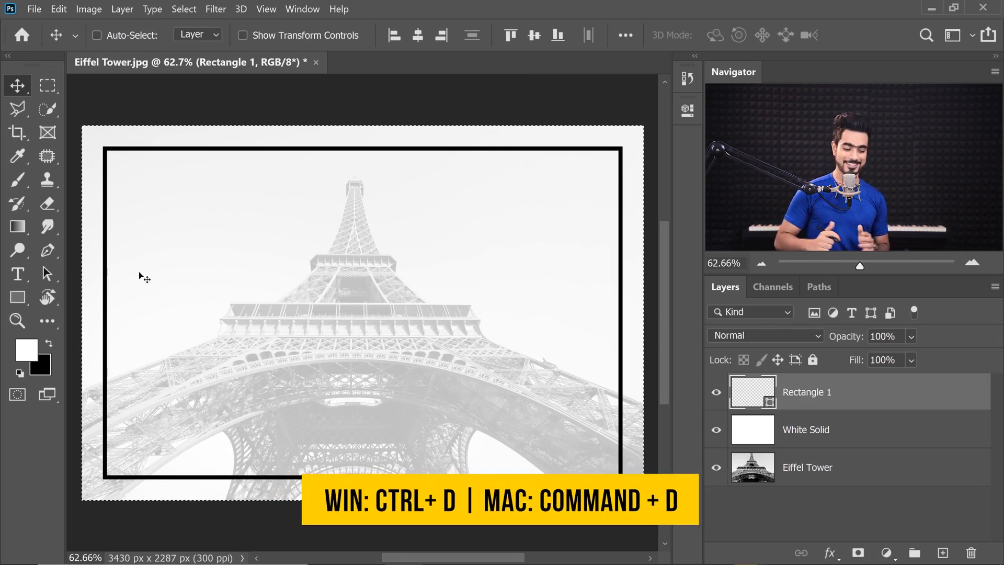
key(ctrl)
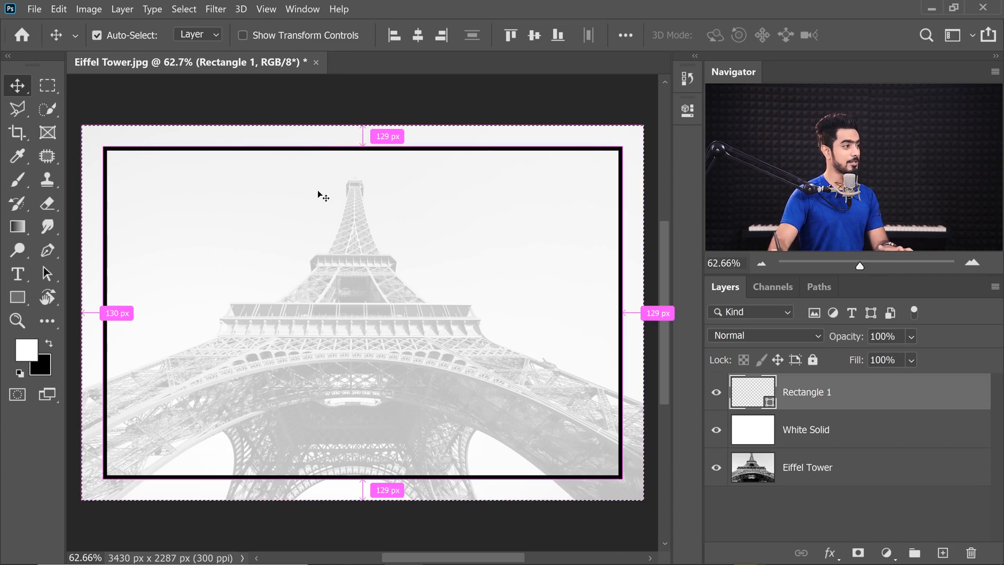
key(ctrl+d)
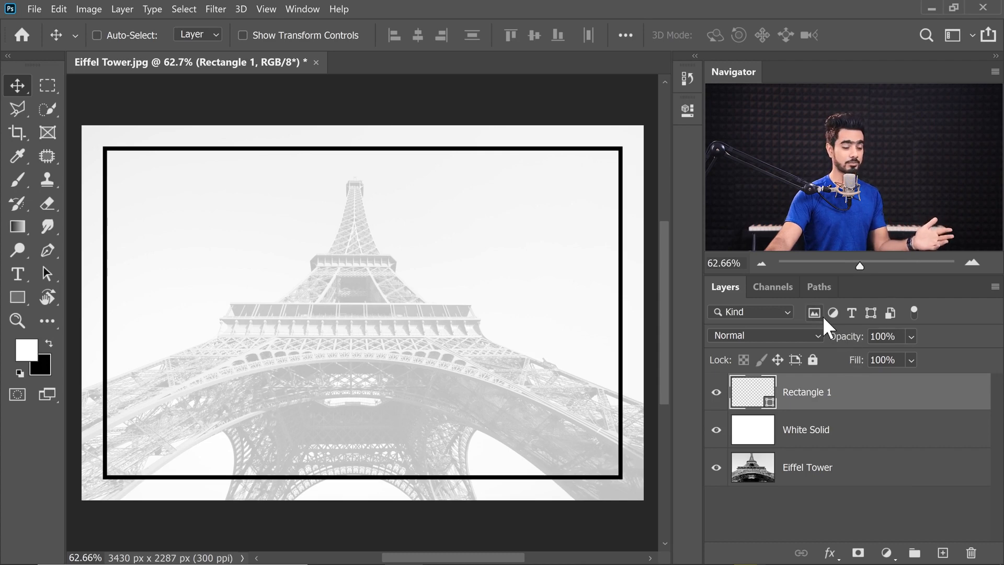
Lower the Rectangle 1 layer's opacity to 35%.
drag(849, 339, 822, 339)
click(834, 337)
text(35)
key(Return)
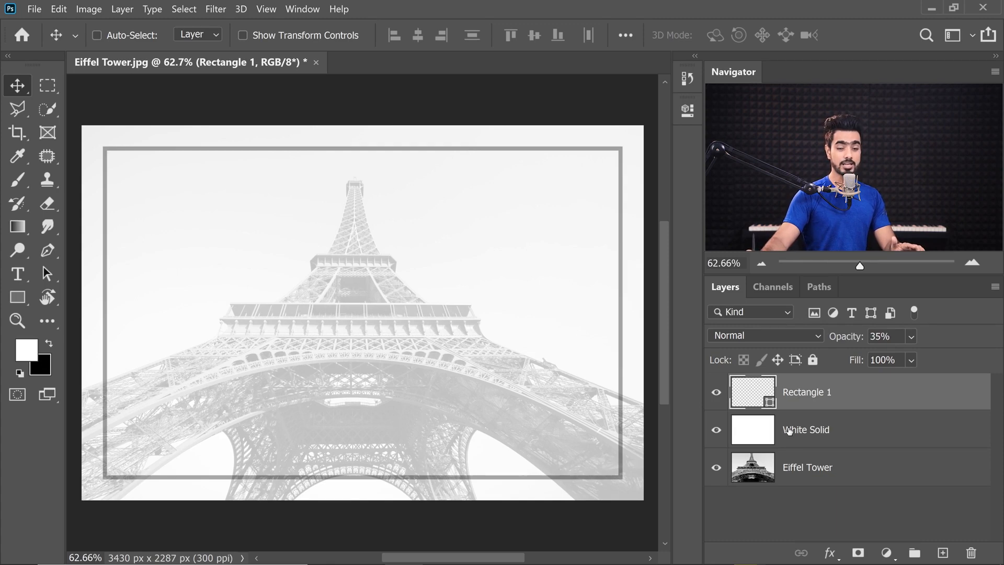
Add a new empty layer above Rectangle 1 and name it Title.
click(942, 552)
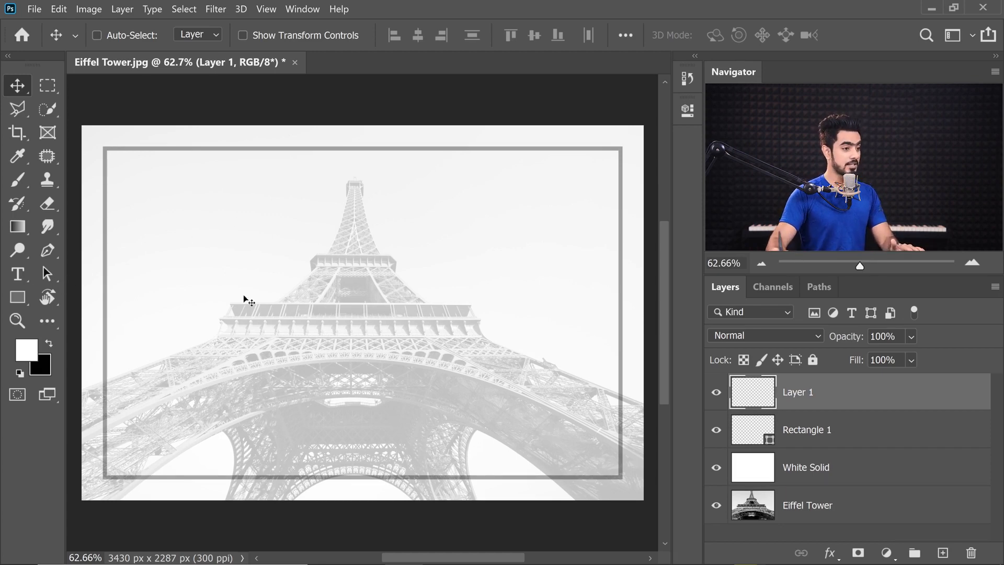
double_click(796, 395)
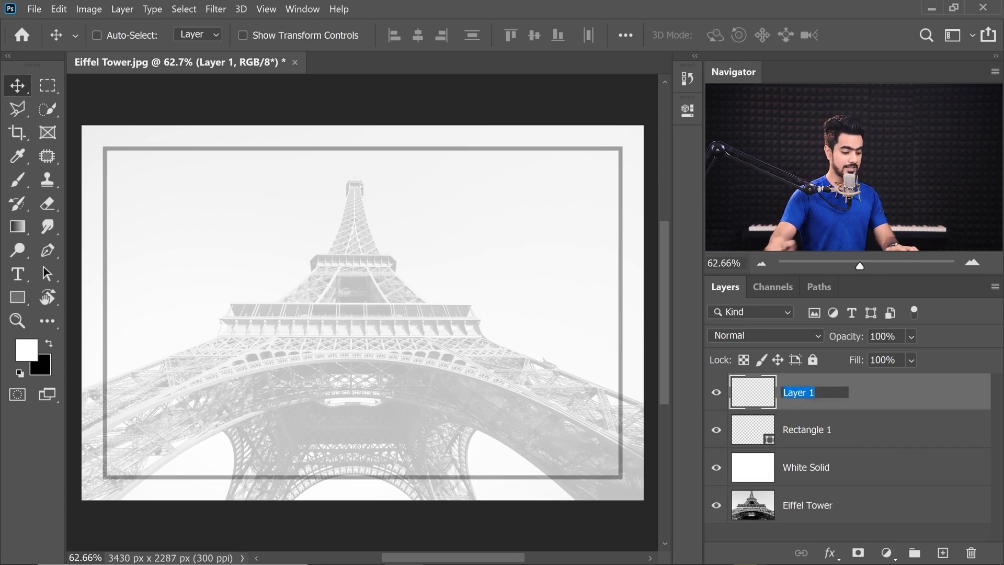
text(Title)
key(Return)
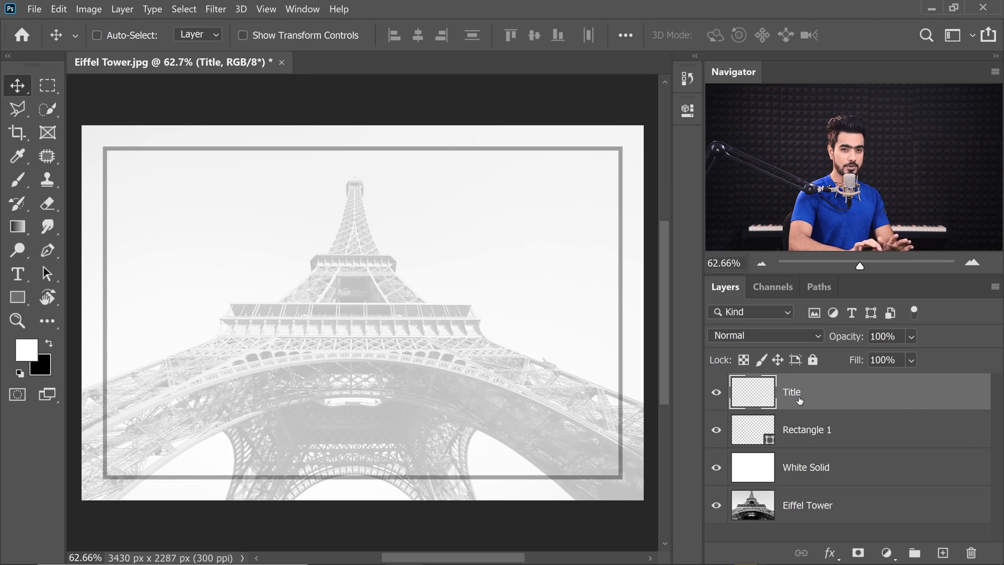
Place horizontal text reading "Lost in Paris" over the middle of the tower on the Title layer.
click(18, 273)
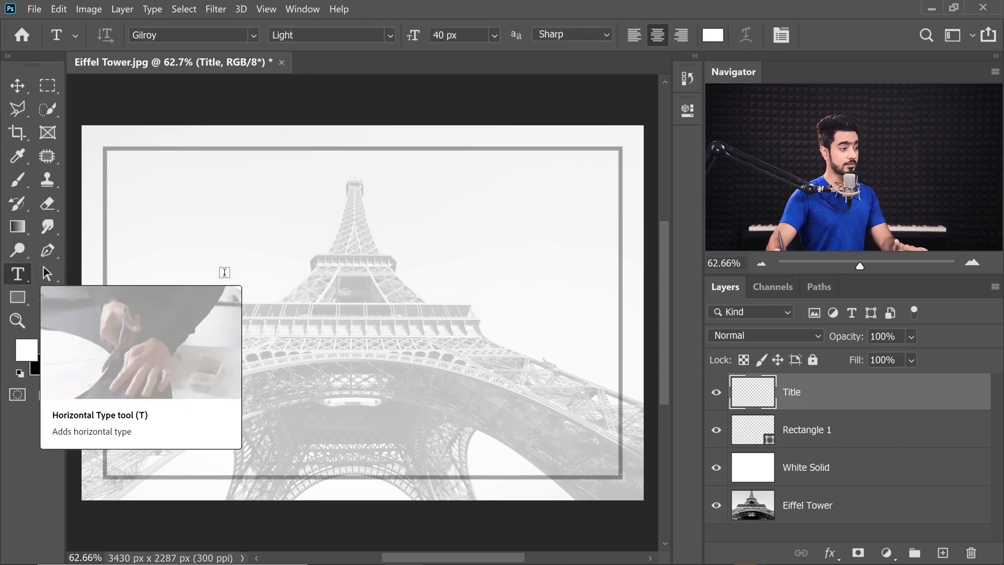
click(354, 305)
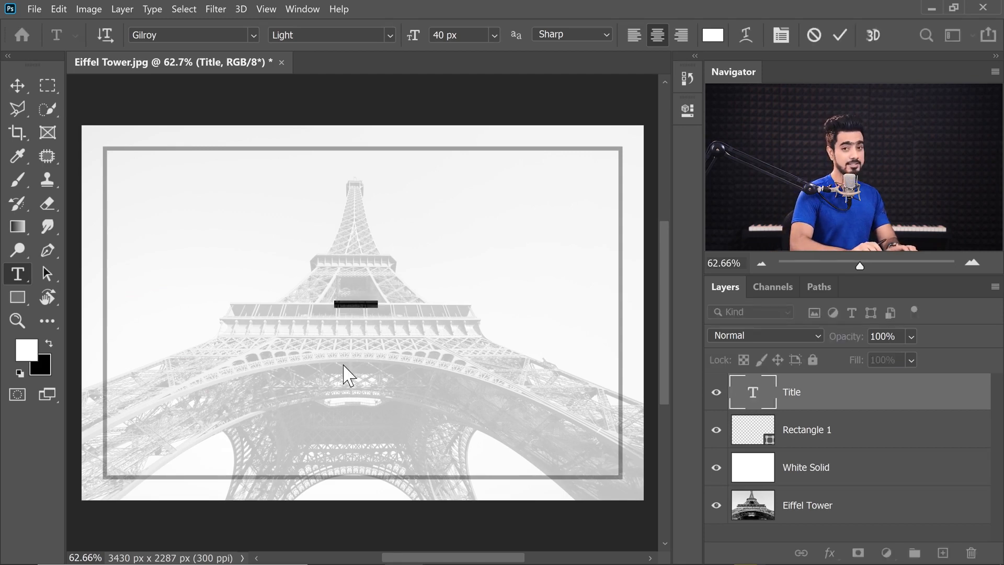
key(BackSpace)
key(ctrl+a)
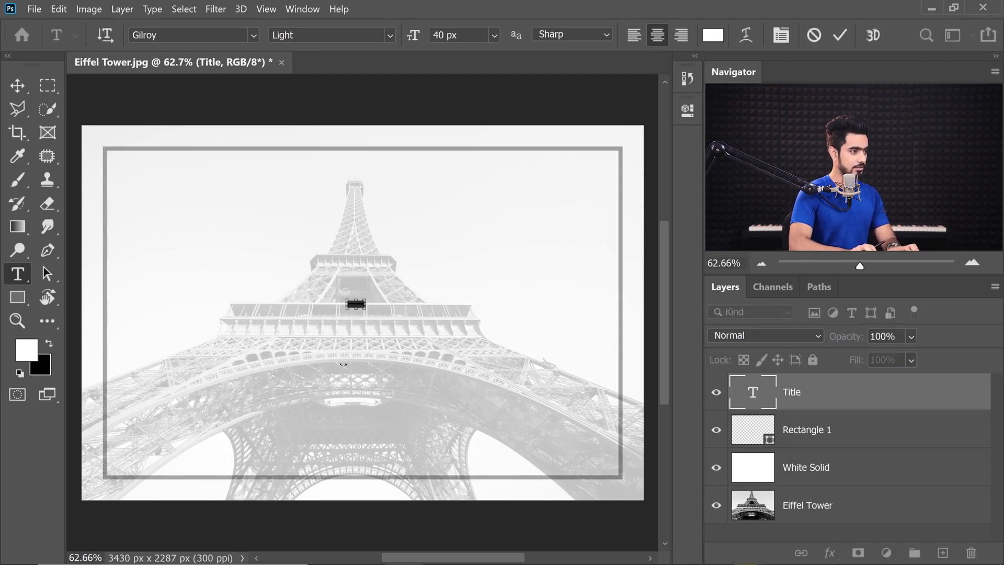
key(BackSpace)
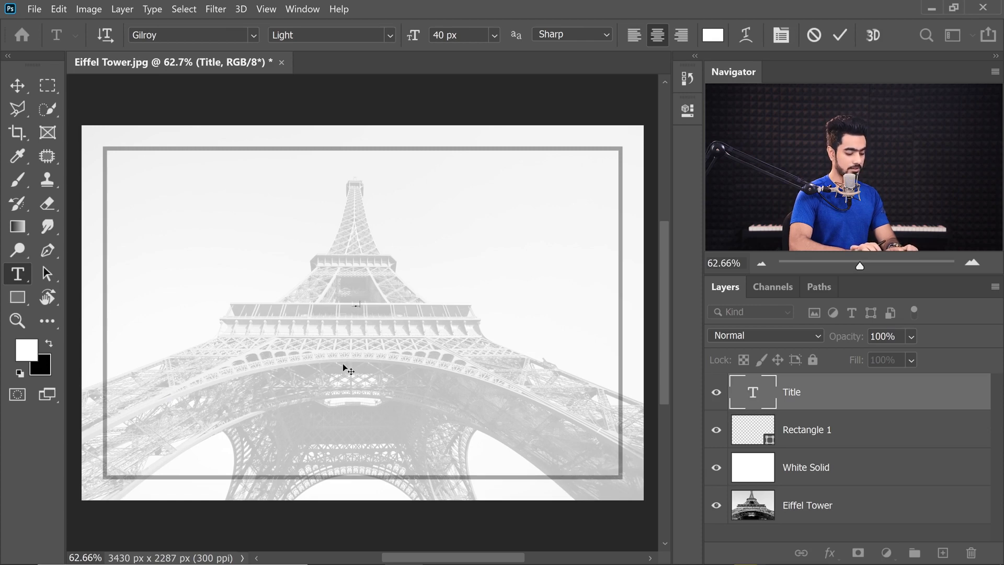
text(EIFFEL TOWER)
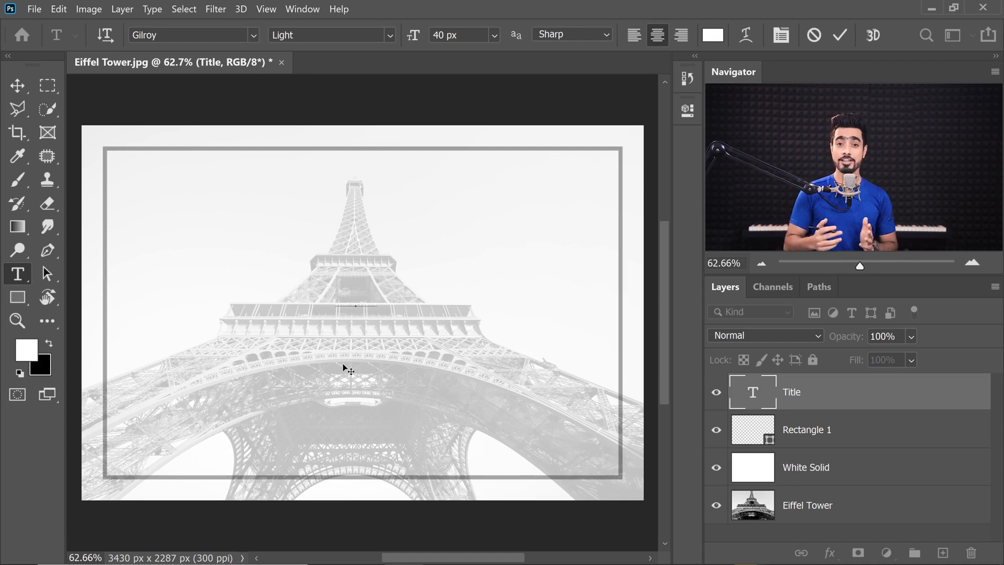
Select all of the title text and change its colour to black (000000).
double_click(753, 406)
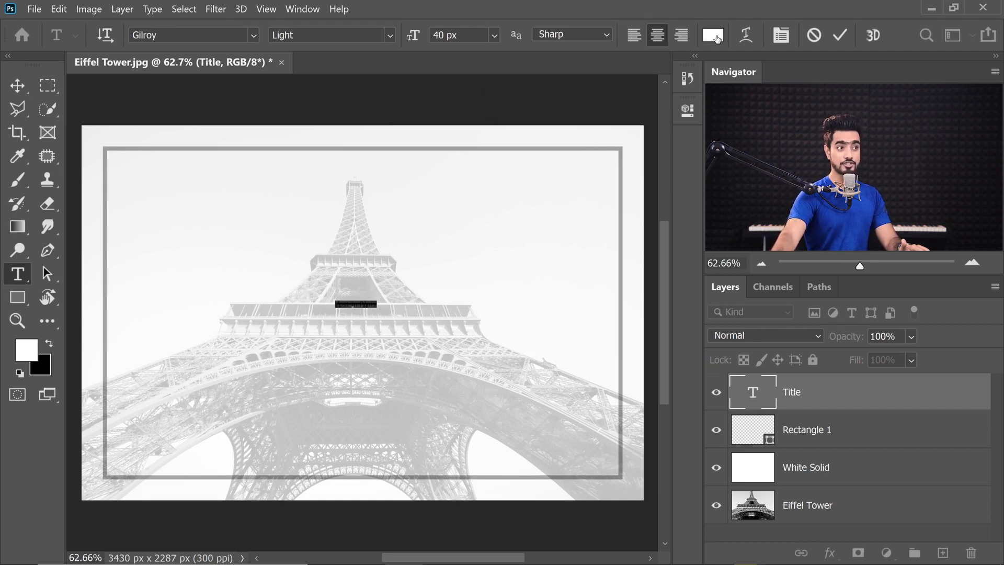
click(713, 37)
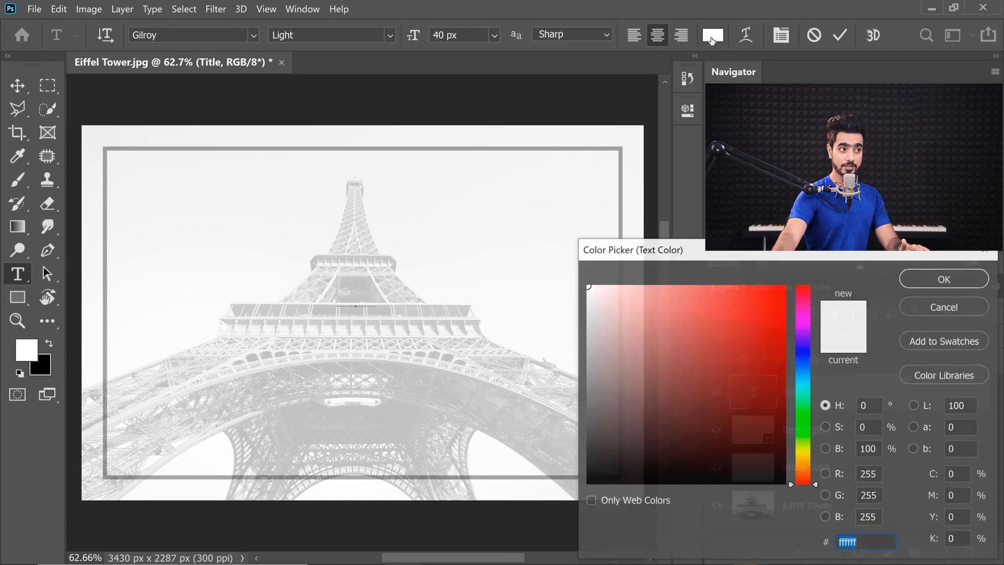
drag(642, 381, 587, 521)
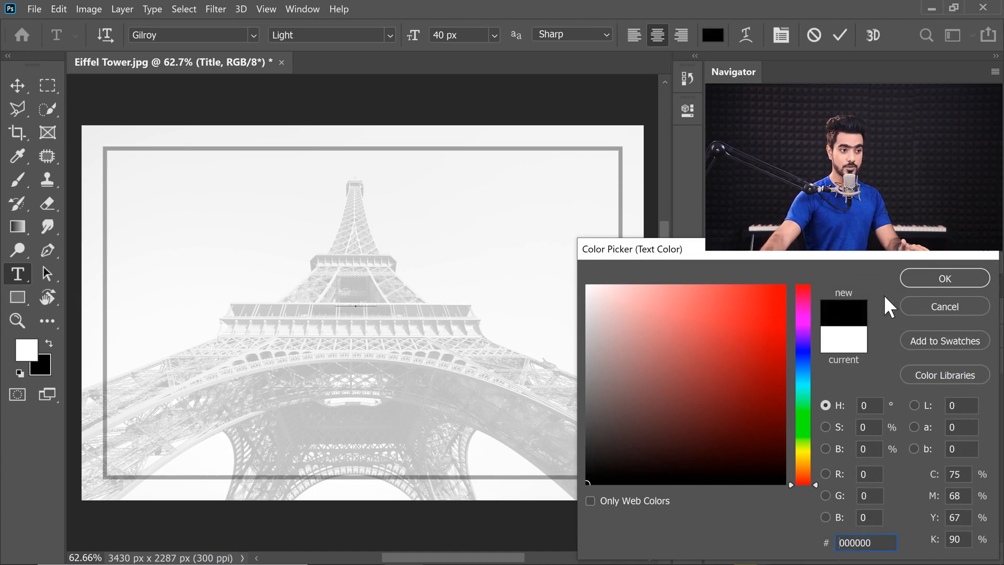
click(945, 279)
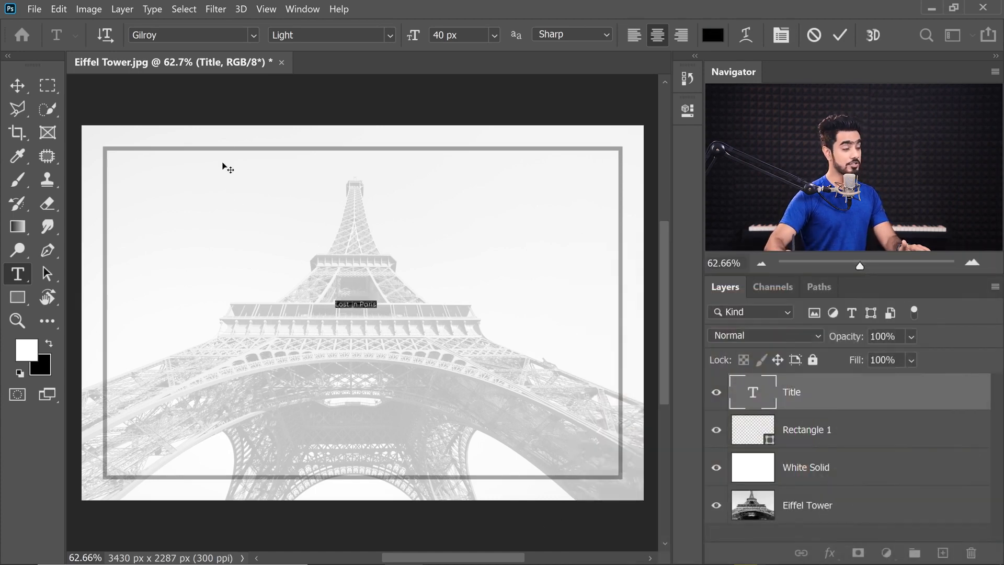
Change the title text's font to Bickham Script Pro 3 Regular.
click(189, 35)
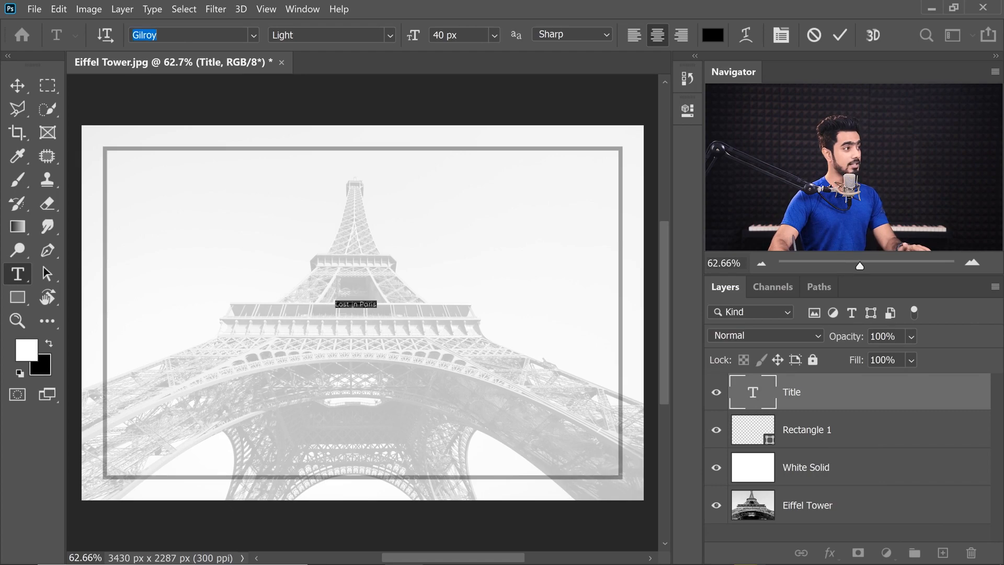
text(bick)
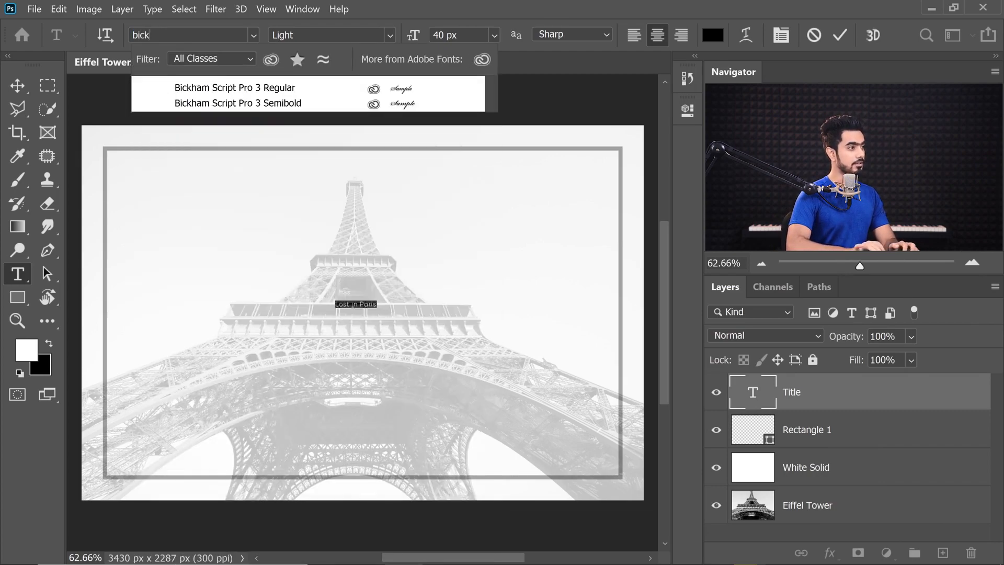
click(259, 88)
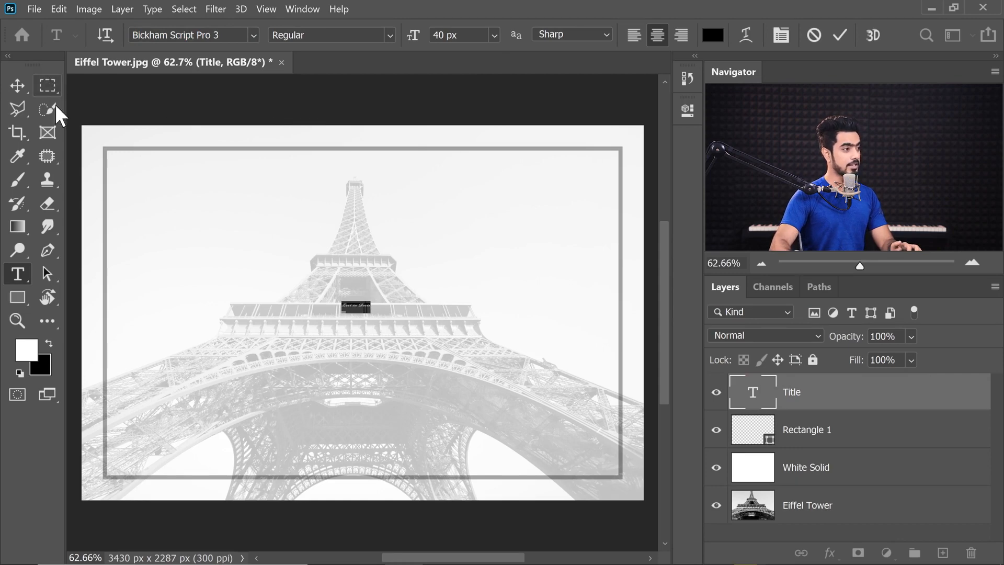
Scale the title text up proportionally to about 1020% and position it over the middle of the tower.
click(18, 84)
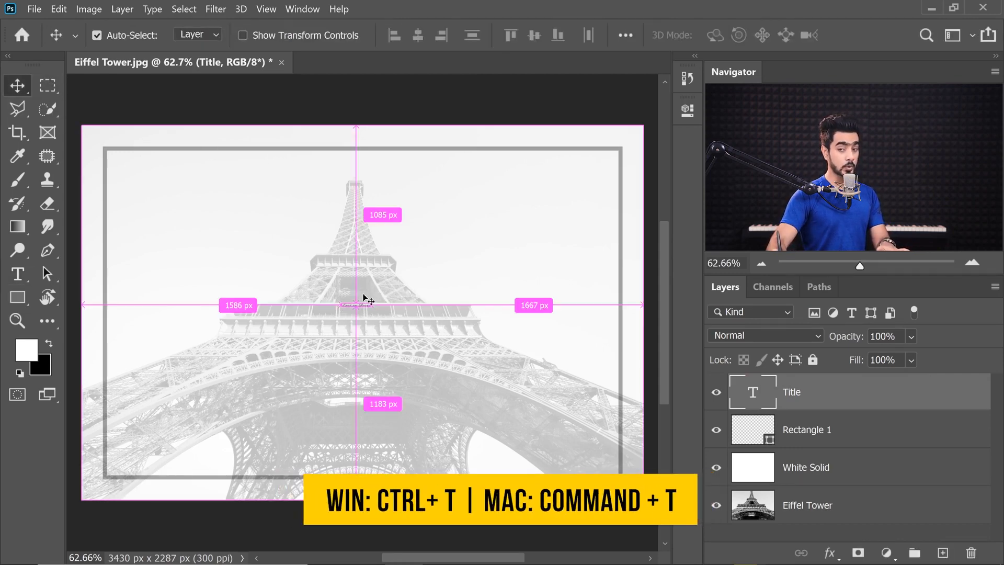
key(ctrl+t)
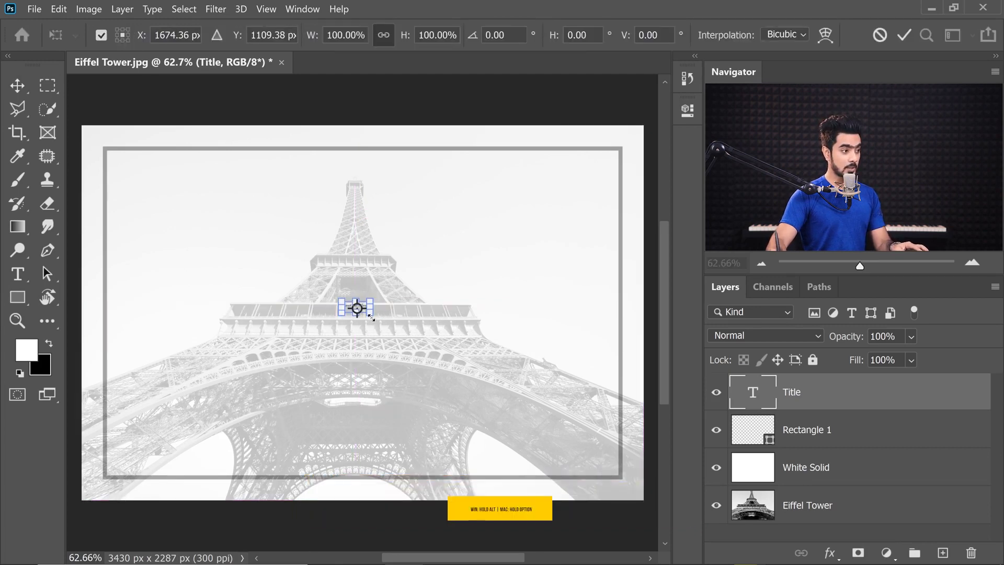
drag(372, 316, 503, 368)
drag(405, 273, 403, 284)
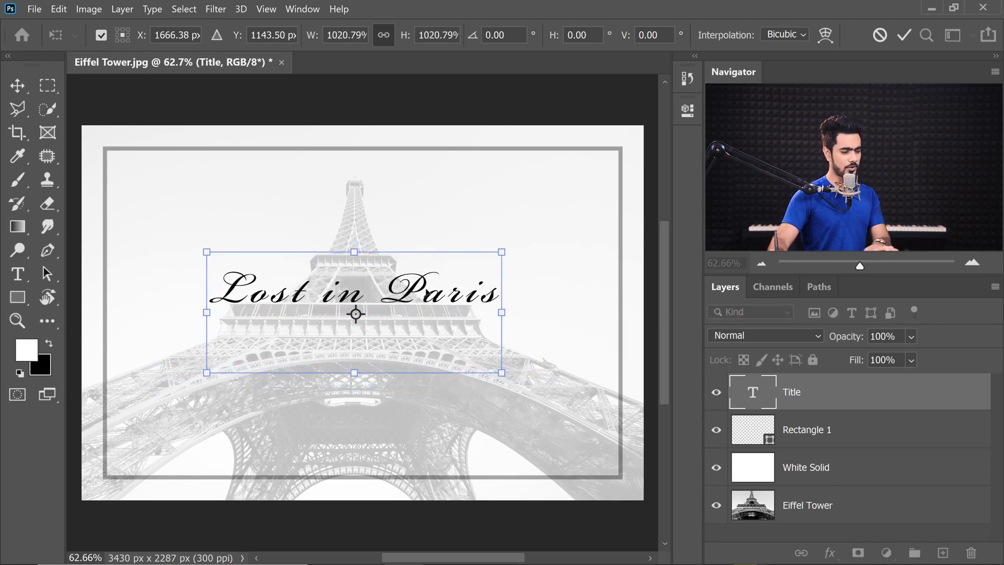
key(Return)
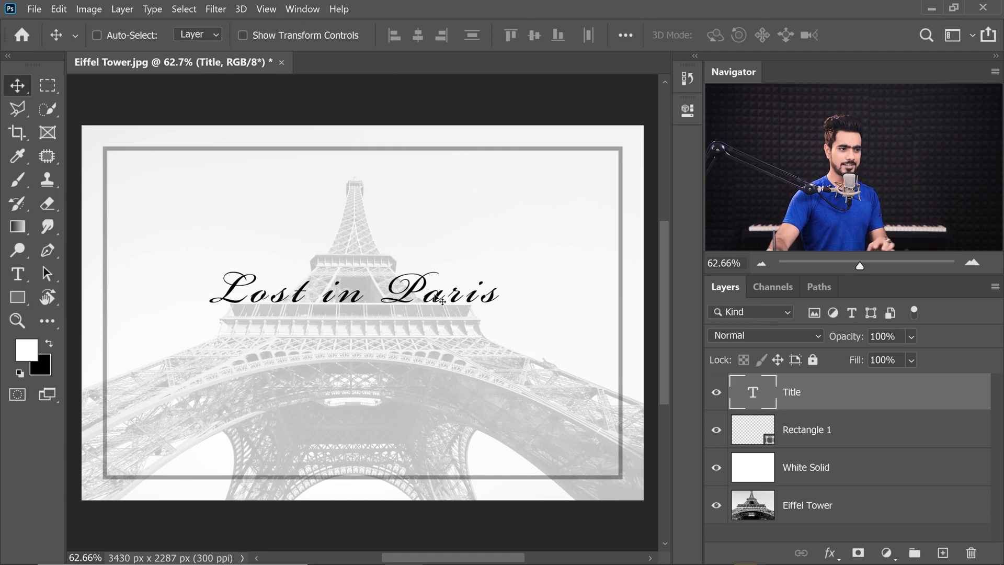
Set the title text's tracking to 0 and shift the title slightly to the left.
double_click(756, 402)
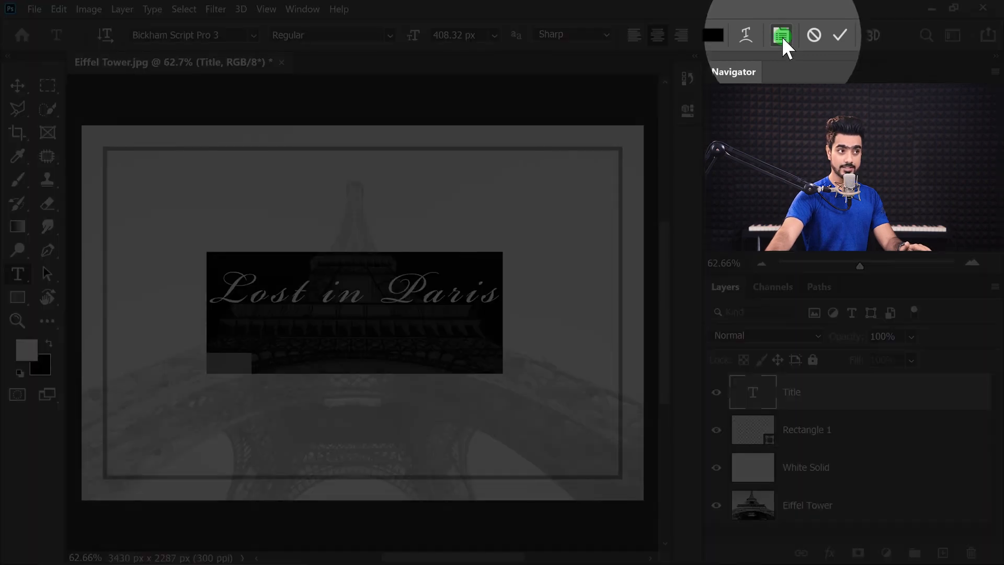
click(782, 36)
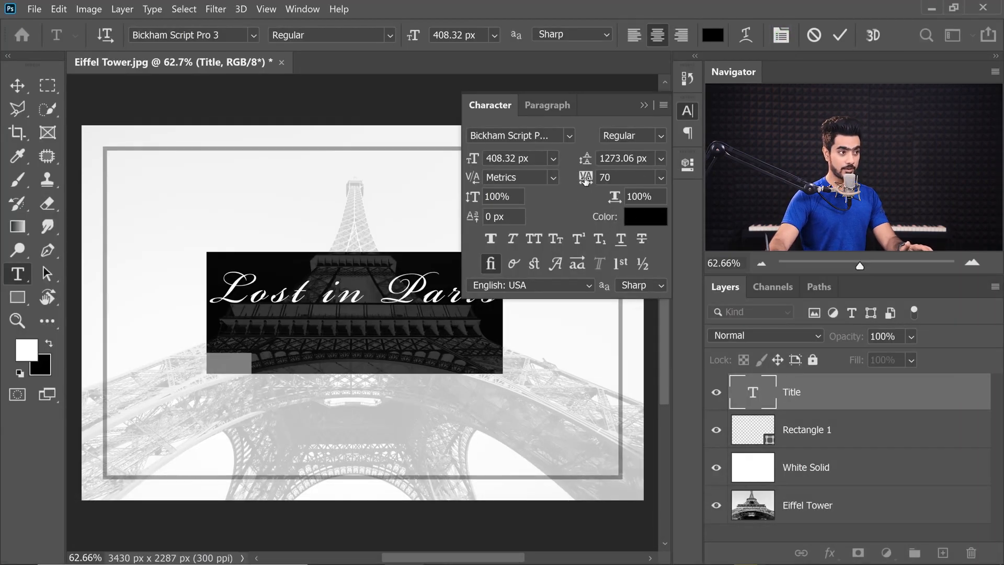
click(660, 178)
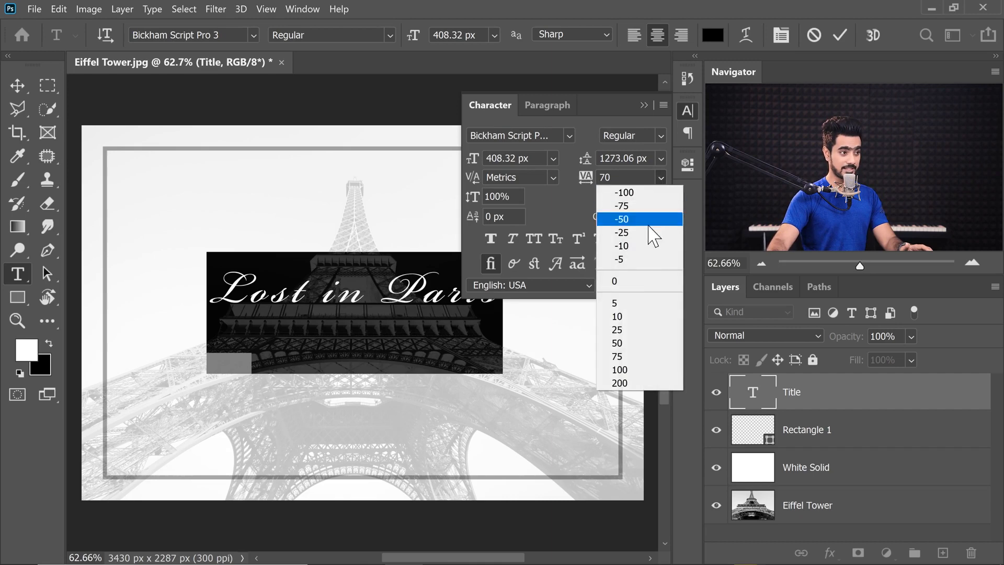
click(628, 285)
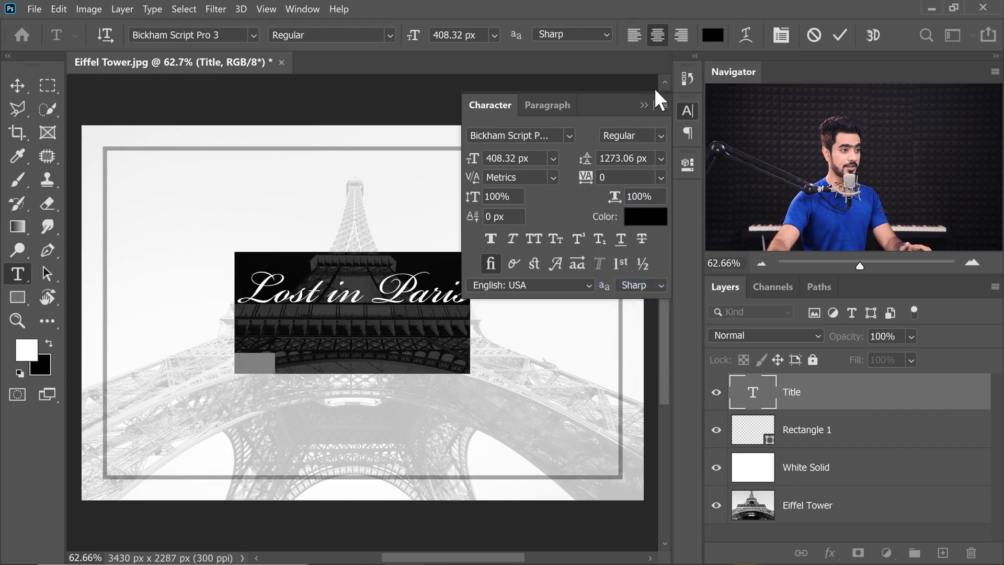
click(643, 110)
click(24, 84)
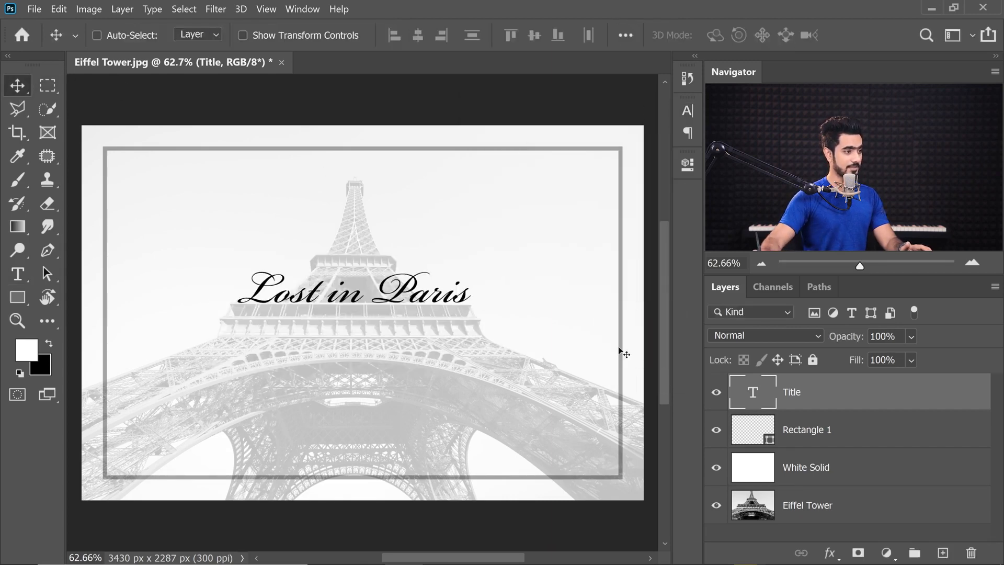
drag(411, 297, 408, 296)
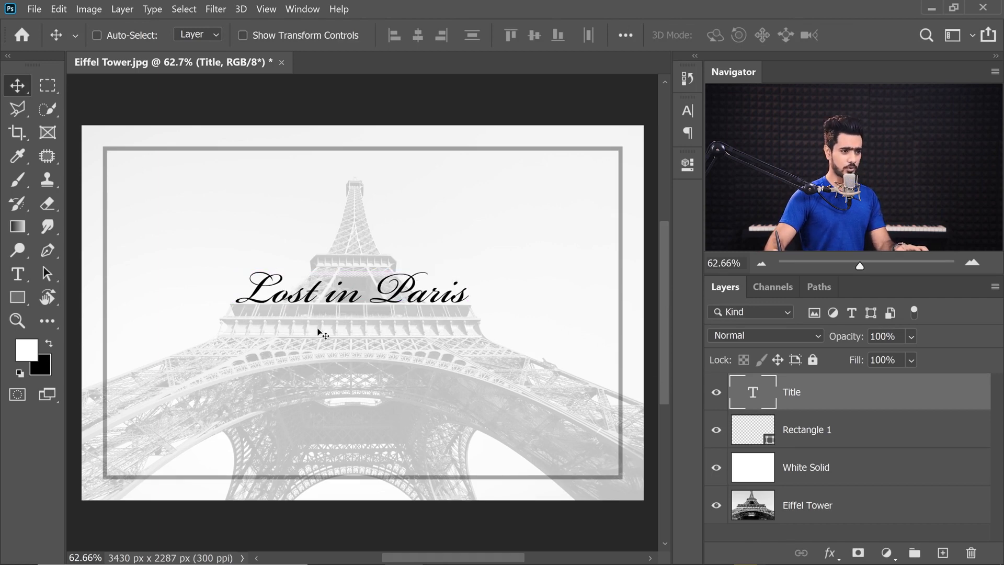
Add a new empty layer above Title and name it Subtitle.
click(943, 554)
double_click(793, 392)
text(Sub)
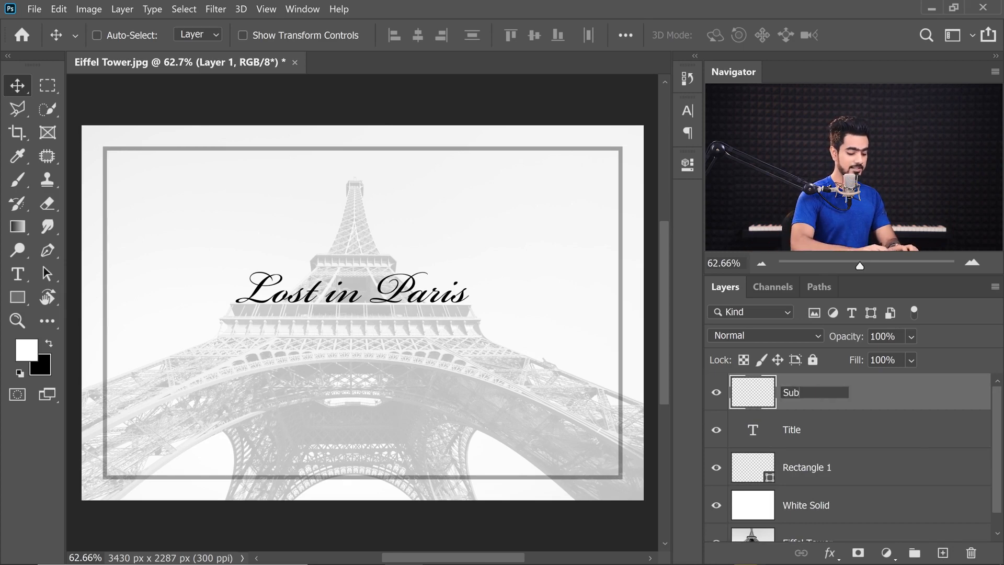
text(title)
key(Return)
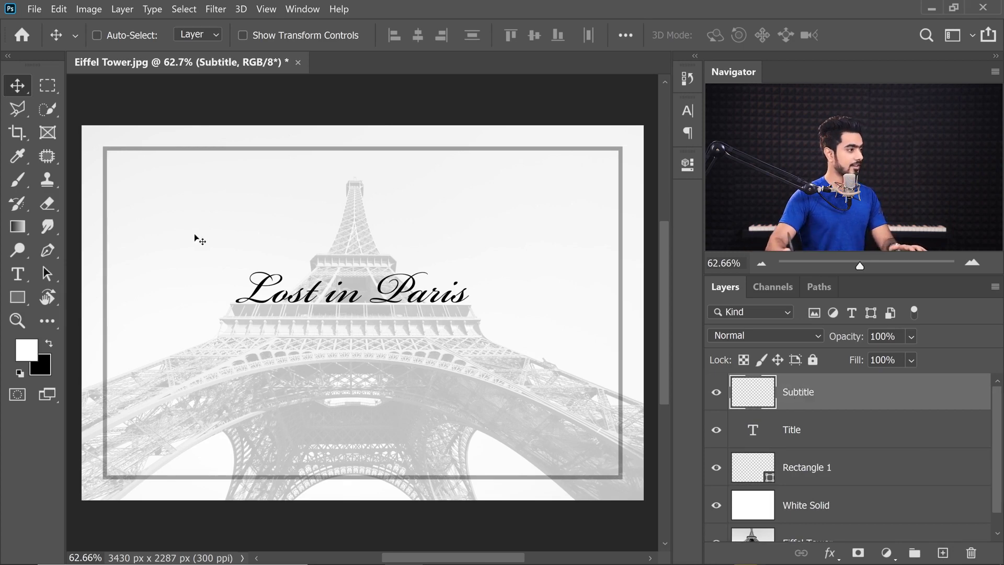
Place horizontal text reading "PHOTOGRAPHS DROM PARIS" below the title, on the Subtitle layer.
click(22, 276)
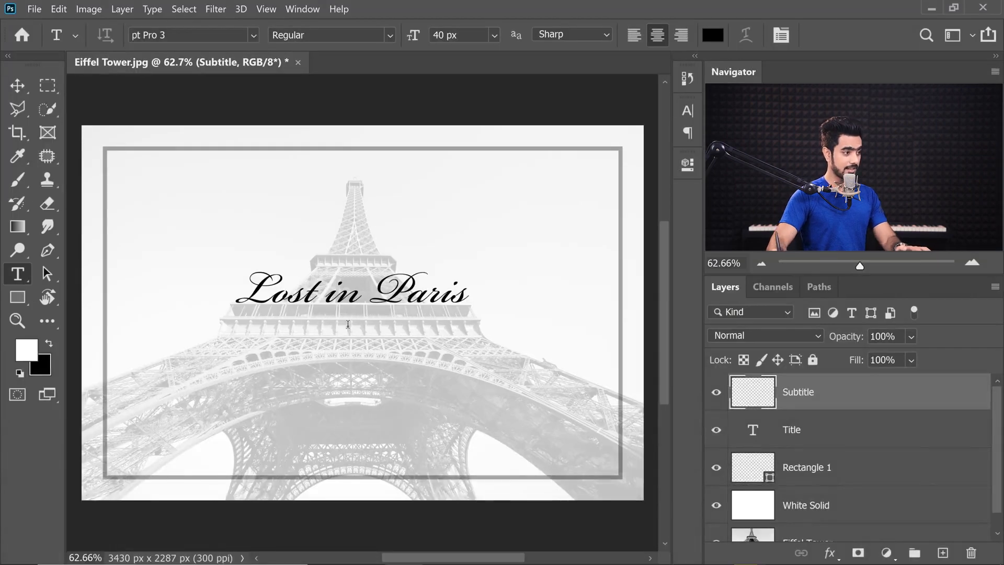
click(348, 325)
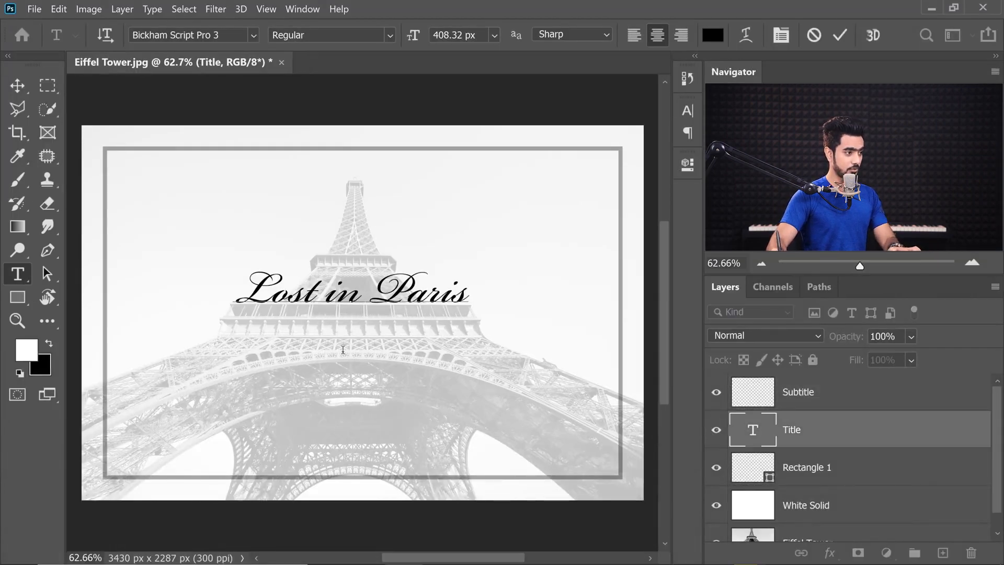
click(871, 404)
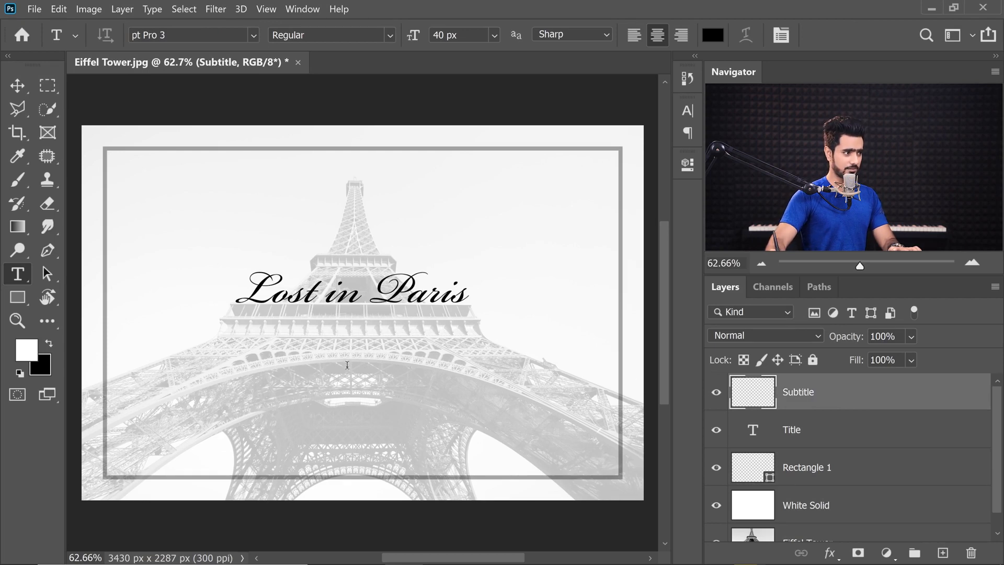
click(349, 381)
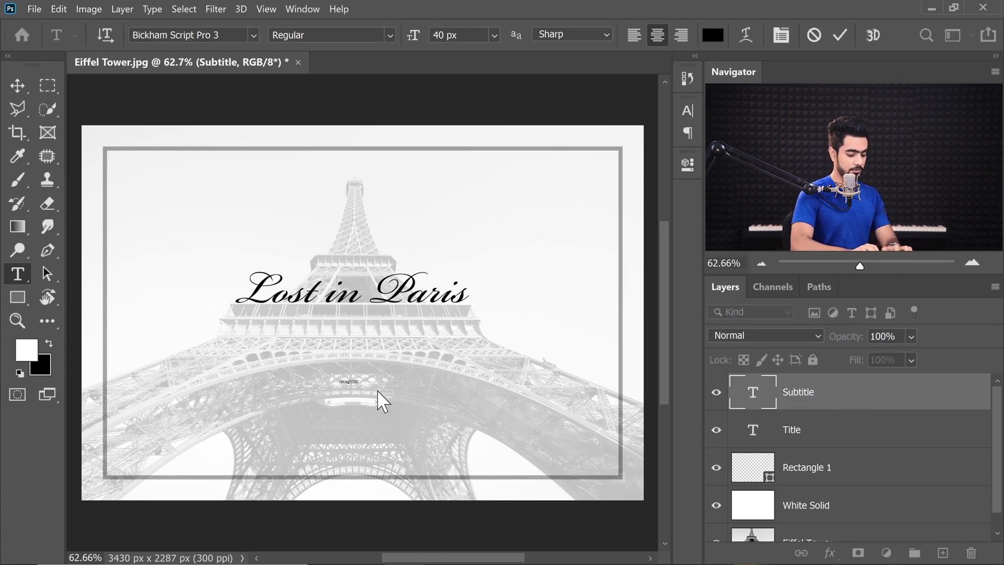
text(TED BYUNMESH)
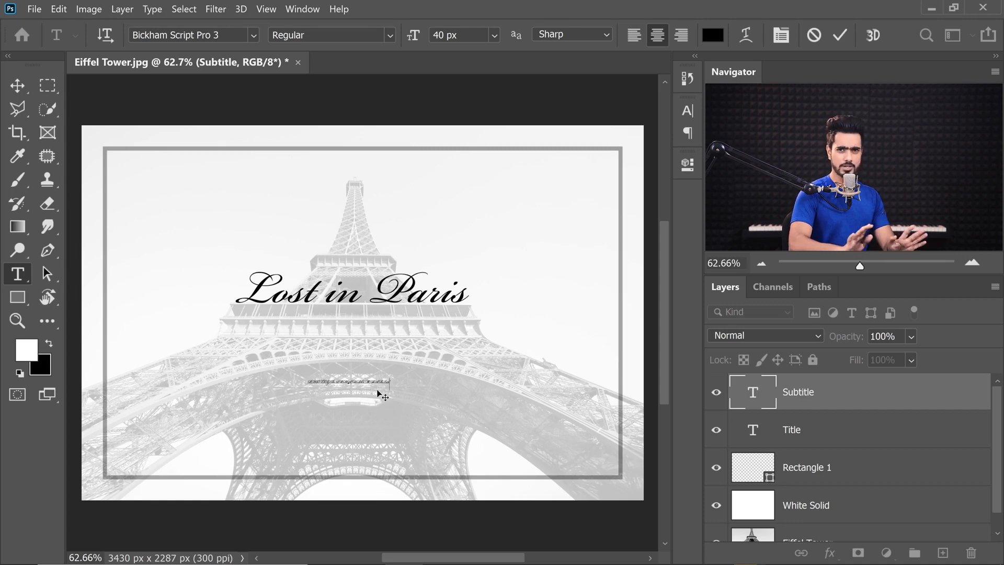
Change the font of all the subtitle text to Gilroy Light.
double_click(753, 393)
click(178, 34)
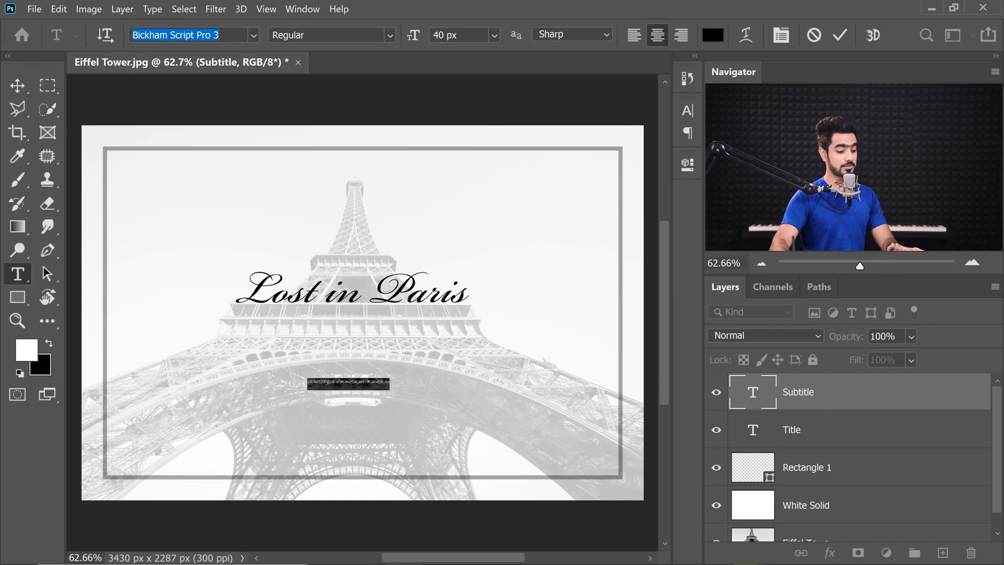
text(gilr)
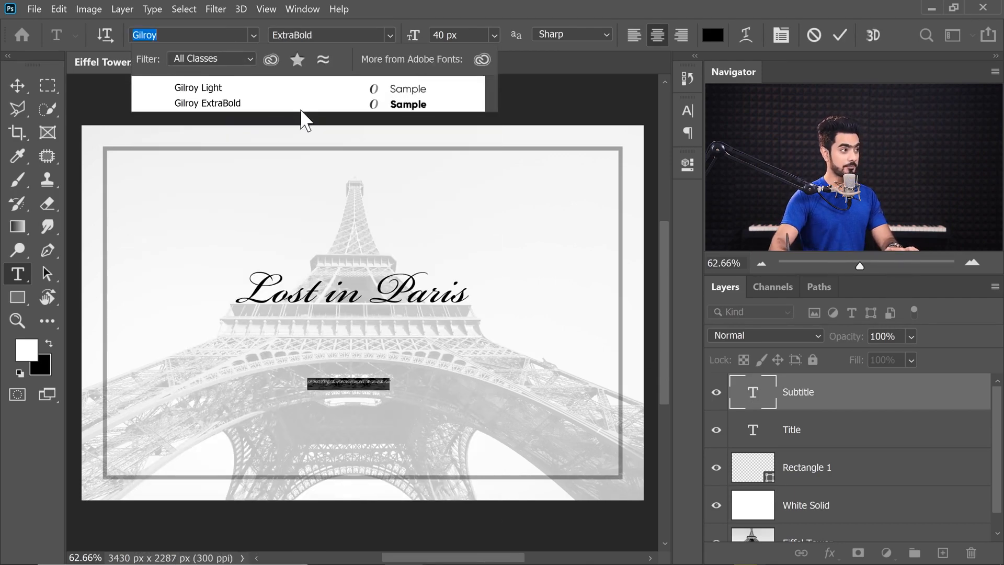
click(233, 89)
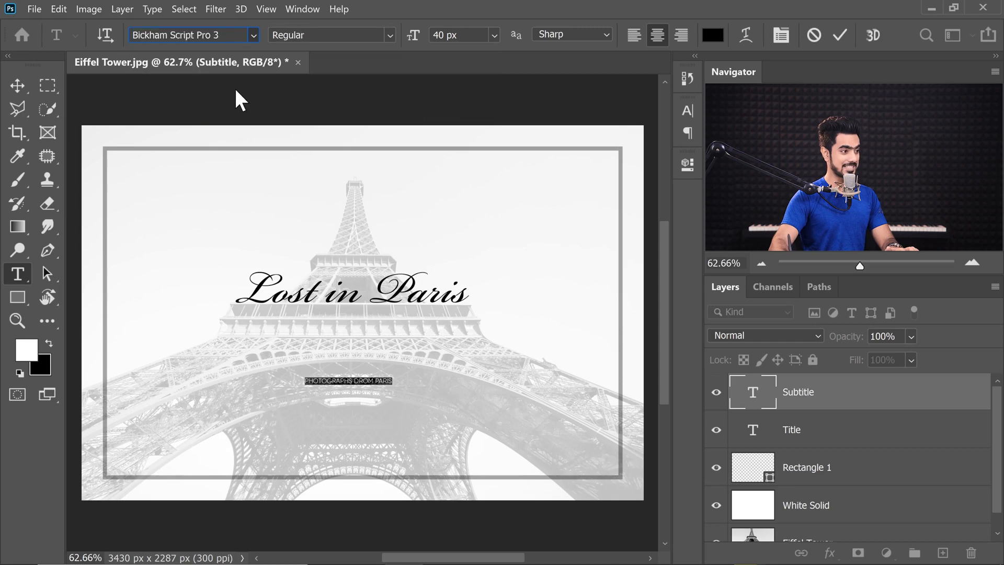
click(18, 87)
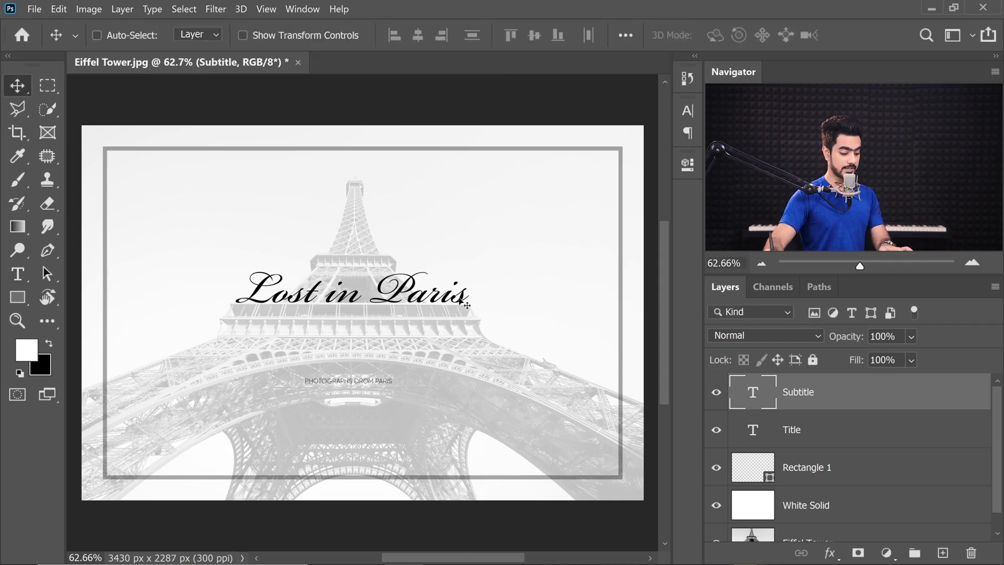
Scale the subtitle proportionally to about 186% and position it horizontally centred on the canvas, just beneath the title.
key(ctrl)
key(ctrl+t)
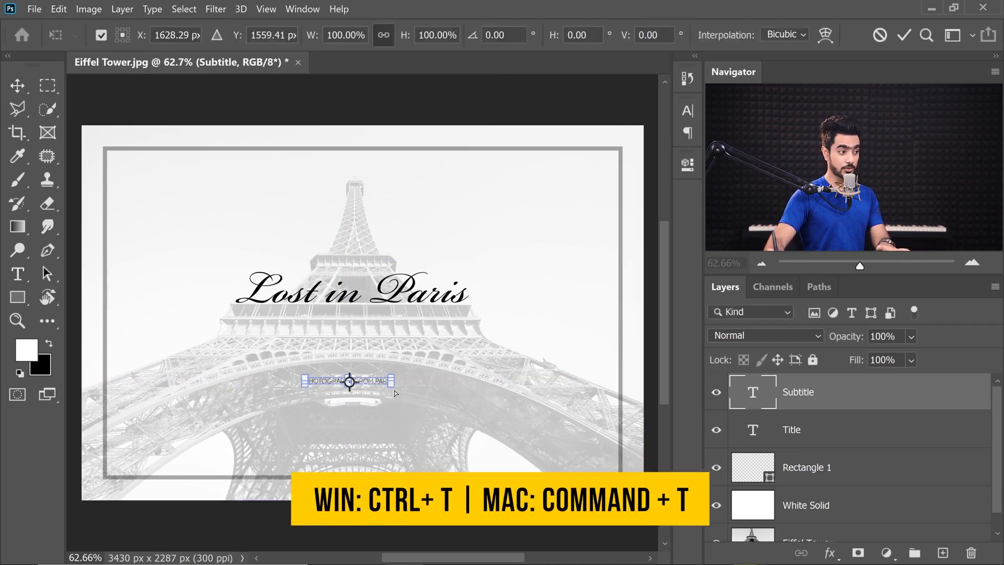
drag(392, 385, 402, 328)
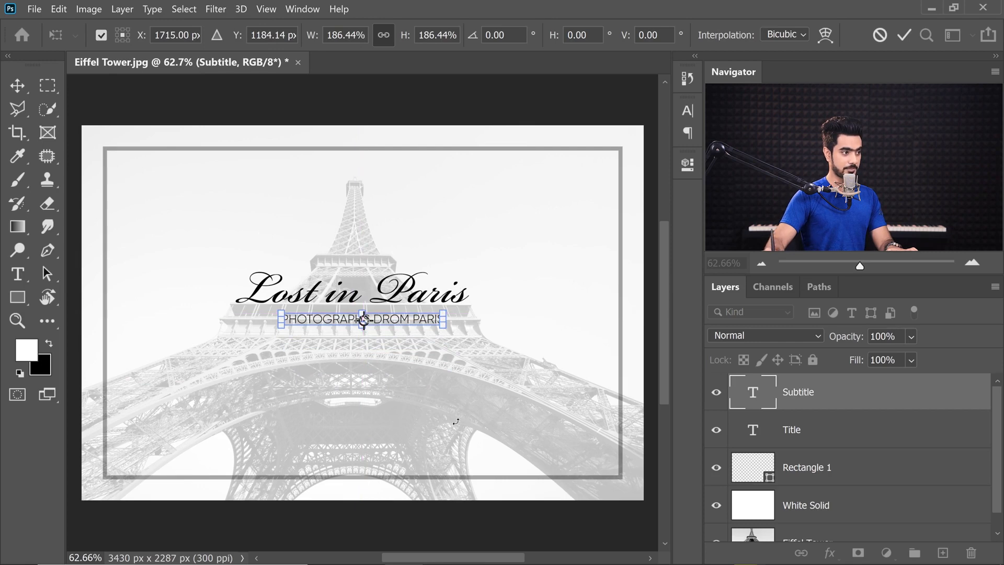
key(Up)
key(Up)
key(Up)
key(Up)
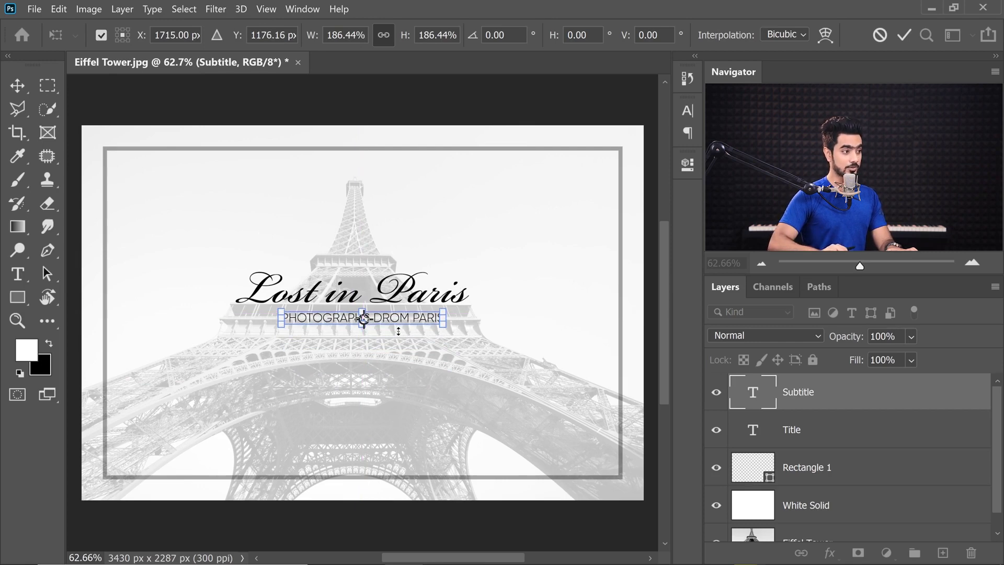
key(Down)
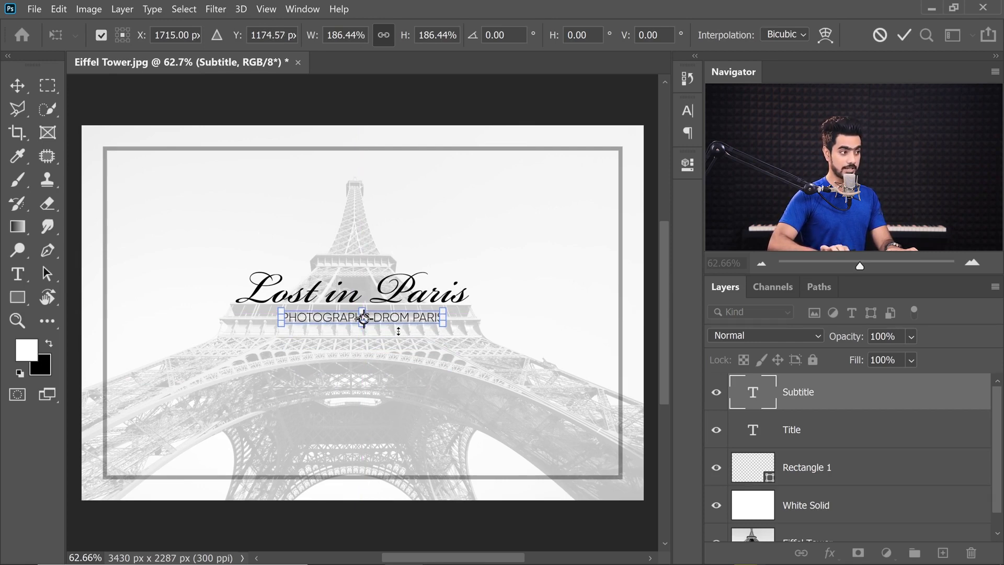
key(Return)
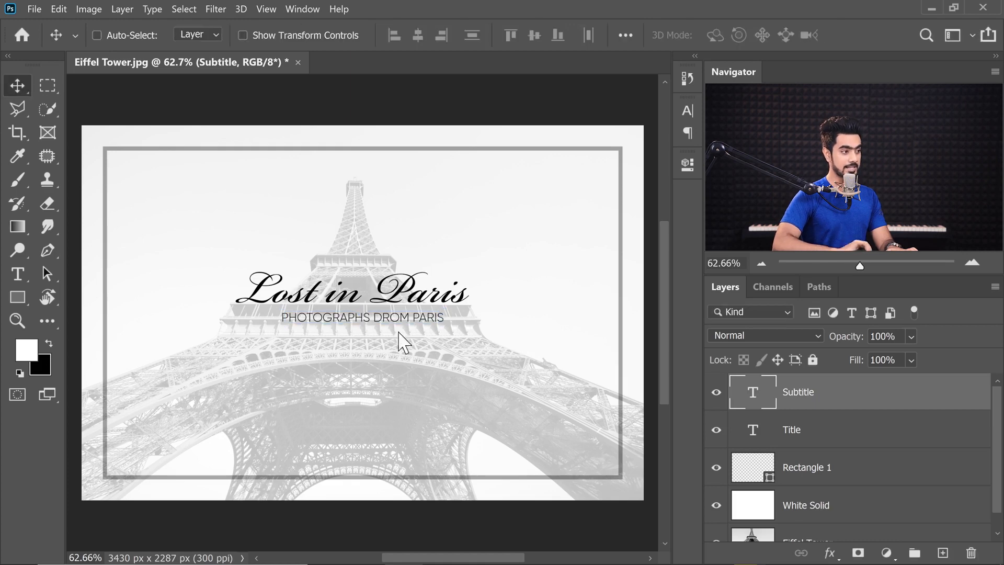
Correct the word DROM in the subtitle to FROM.
double_click(771, 406)
click(375, 318)
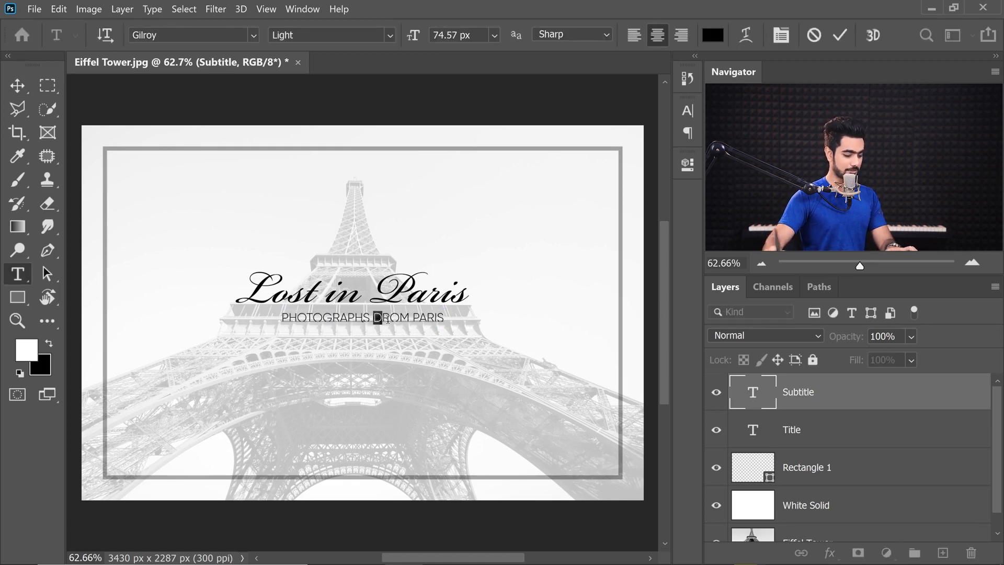
text(F)
click(17, 85)
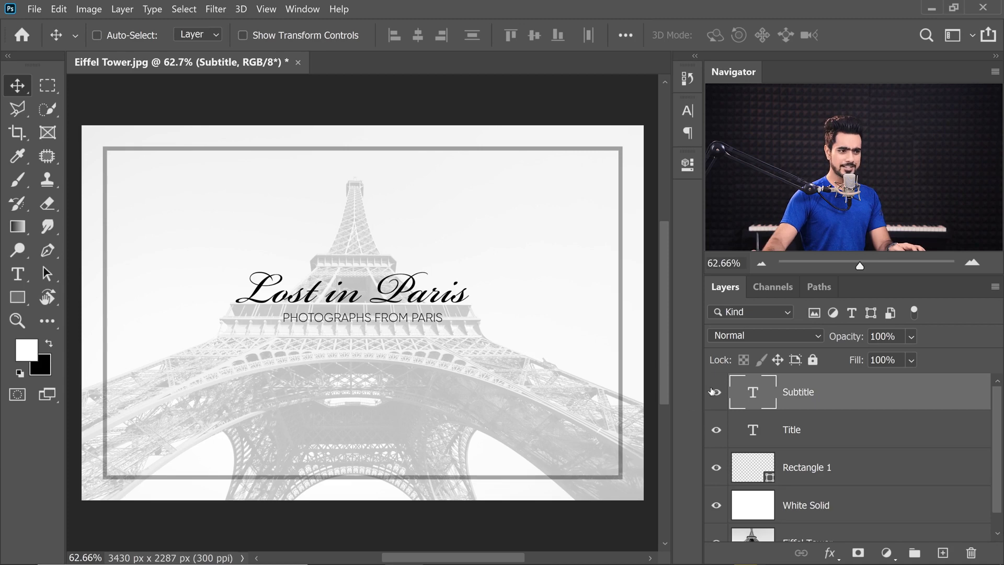
Widen the letter spacing of all the subtitle text until the line is about as wide as the title.
double_click(753, 395)
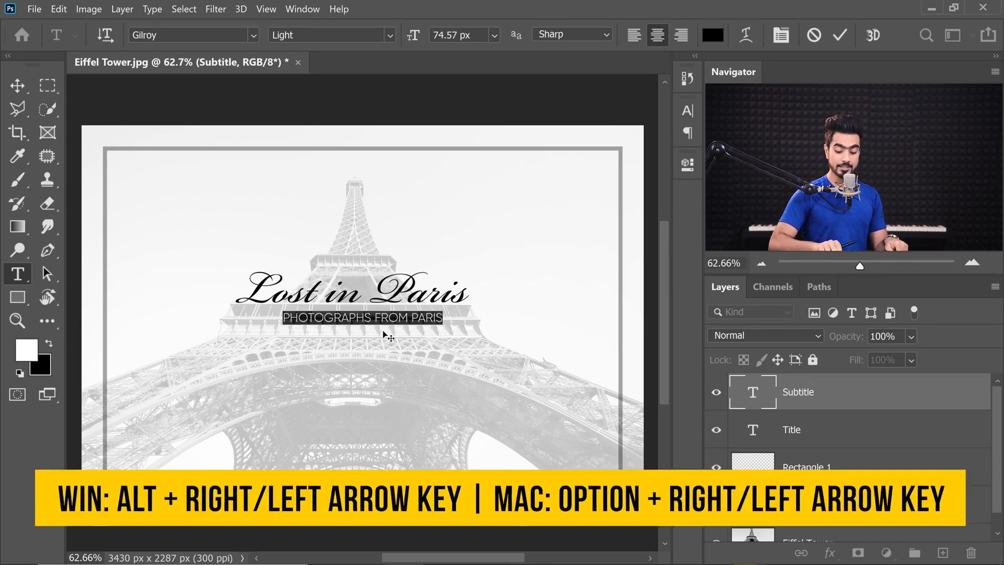
key(alt+Right)
key(alt+Right)
key(alt+Right)
key(alt+Right)
key(alt+Right)
key(alt+Right)
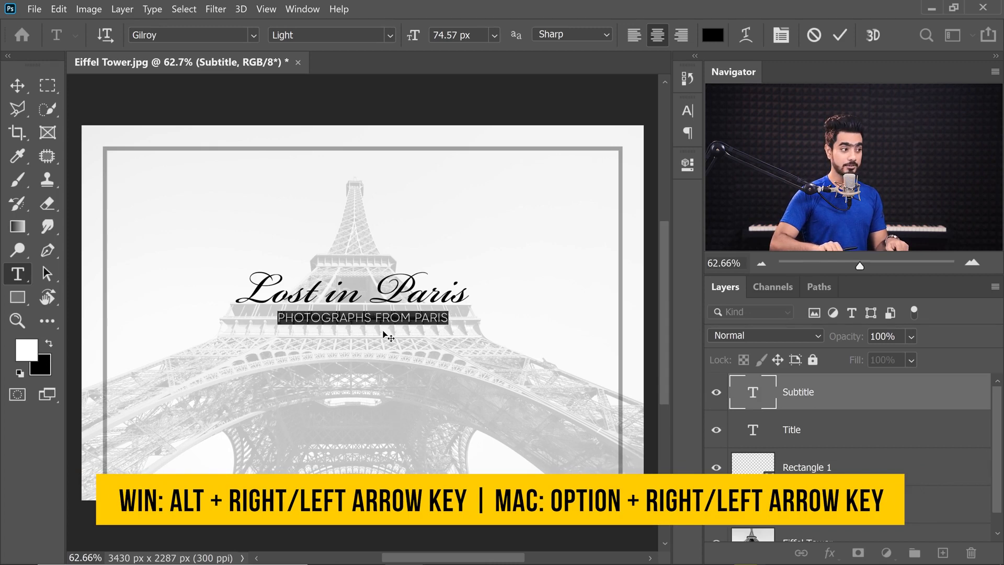
key(alt+Right)
key(alt+Right)
key(alt+Right)
key(alt+Right)
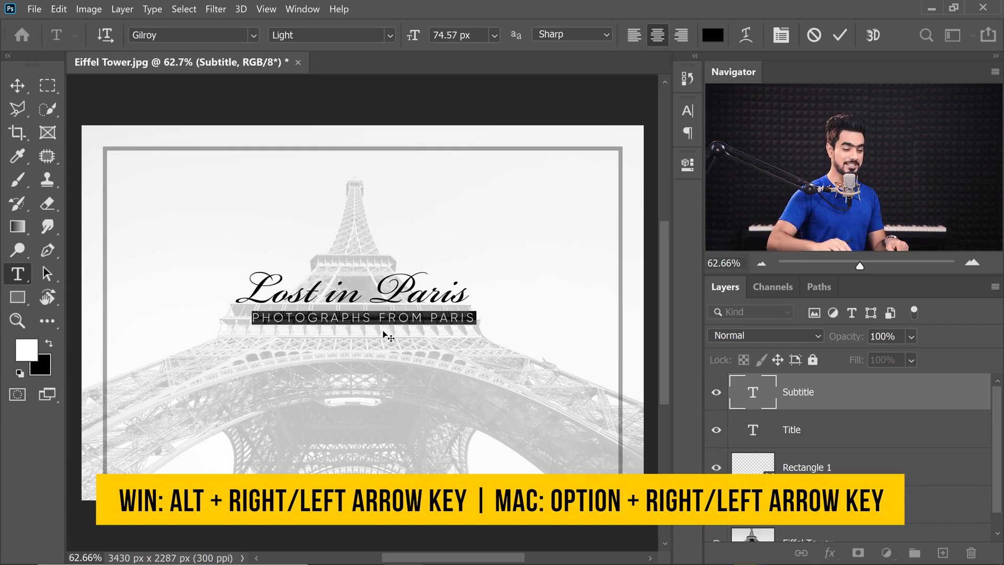
key(alt+Right)
key(alt+Right)
key(alt+Right)
key(alt+Right)
key(alt+Right)
key(alt+Right)
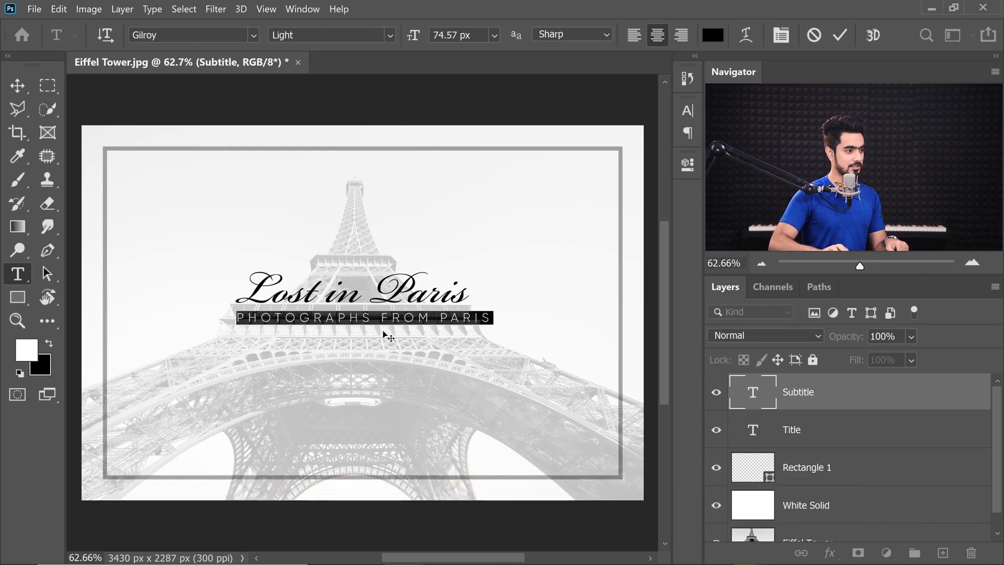
key(alt+Left)
key(alt+Right)
key(alt+Right)
key(alt+Left)
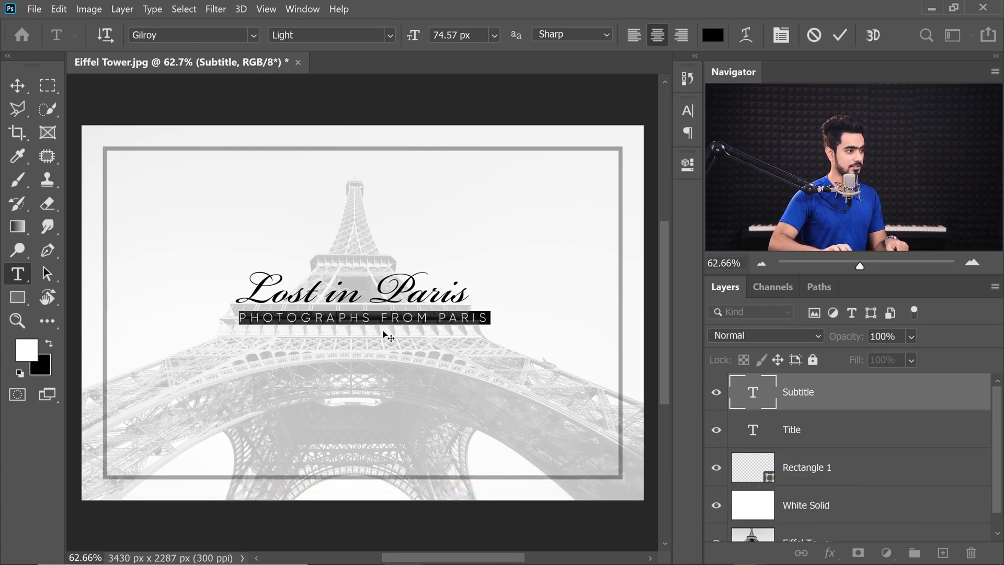
key(alt+Left)
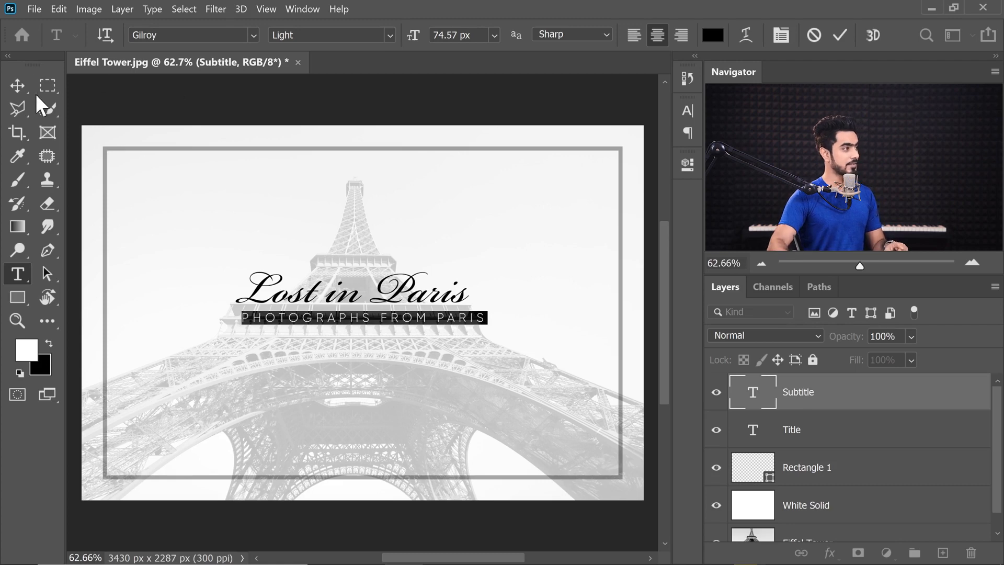
Move the subtitle slightly to the left so that it lines up under the title.
click(17, 87)
drag(412, 326, 406, 327)
key(Left)
key(Left)
key(Left)
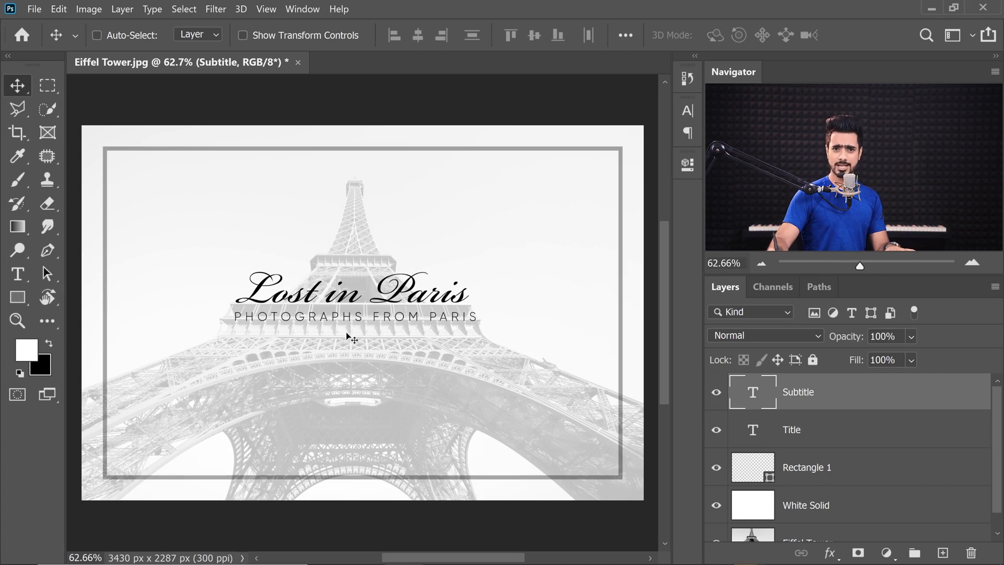
Set the opacity of the White Solid layer to 90%.
drag(997, 443, 996, 470)
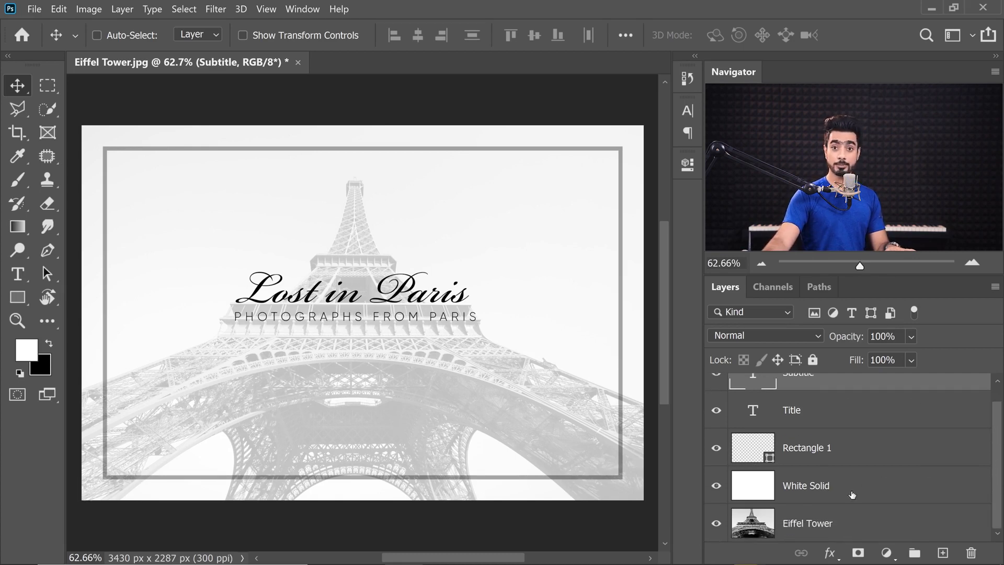
click(813, 495)
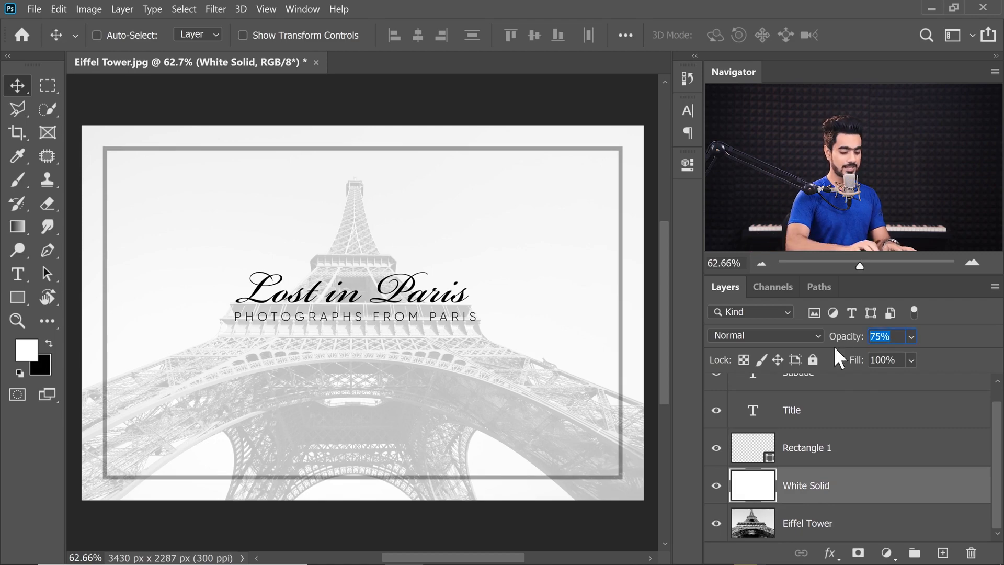
text(85)
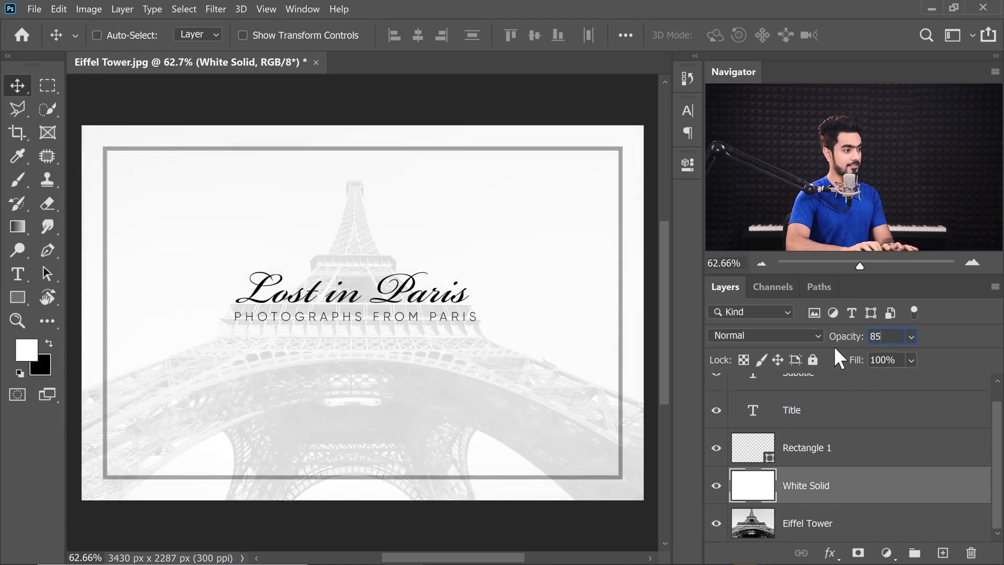
key(BackSpace)
key(BackSpace)
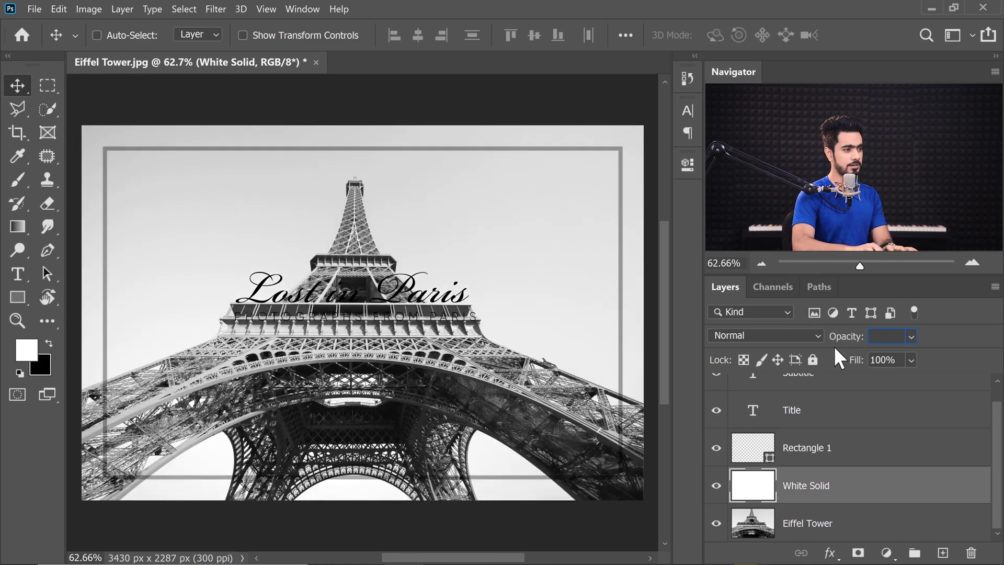
text(90)
key(Return)
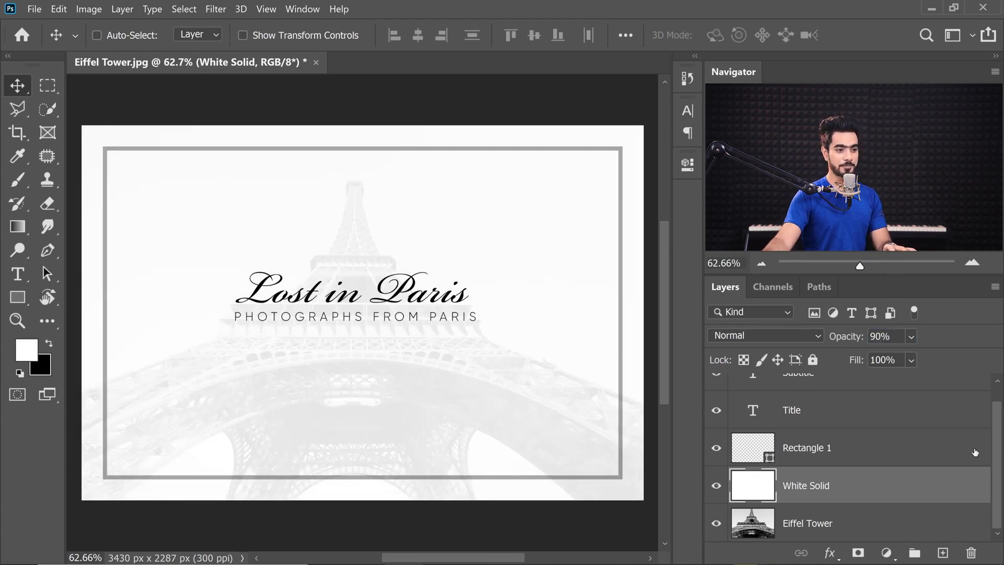
Replace the letter L of the "Lost in Paris" title with its large looped swash alternate glyph.
scroll(999, 463, up, 1)
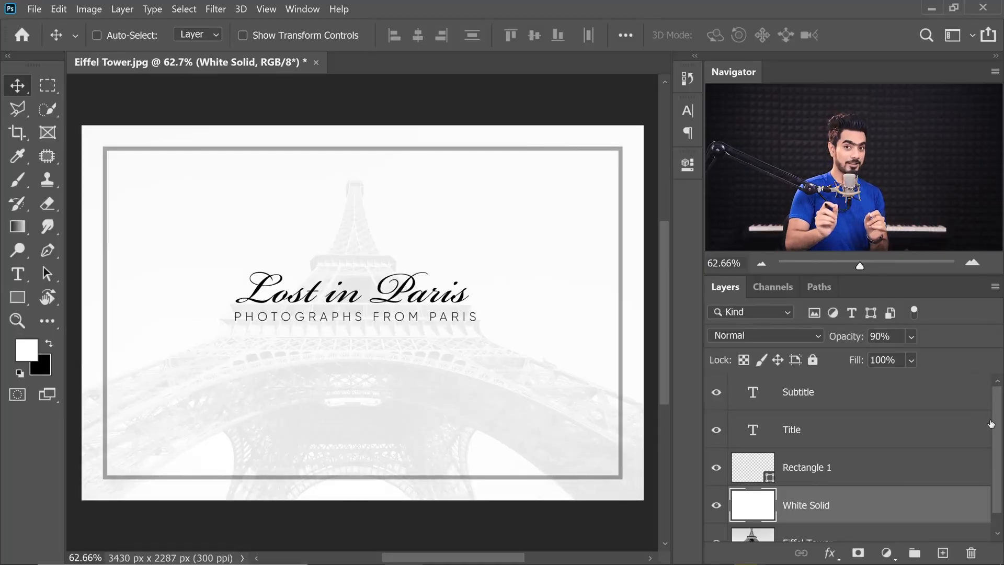
double_click(755, 435)
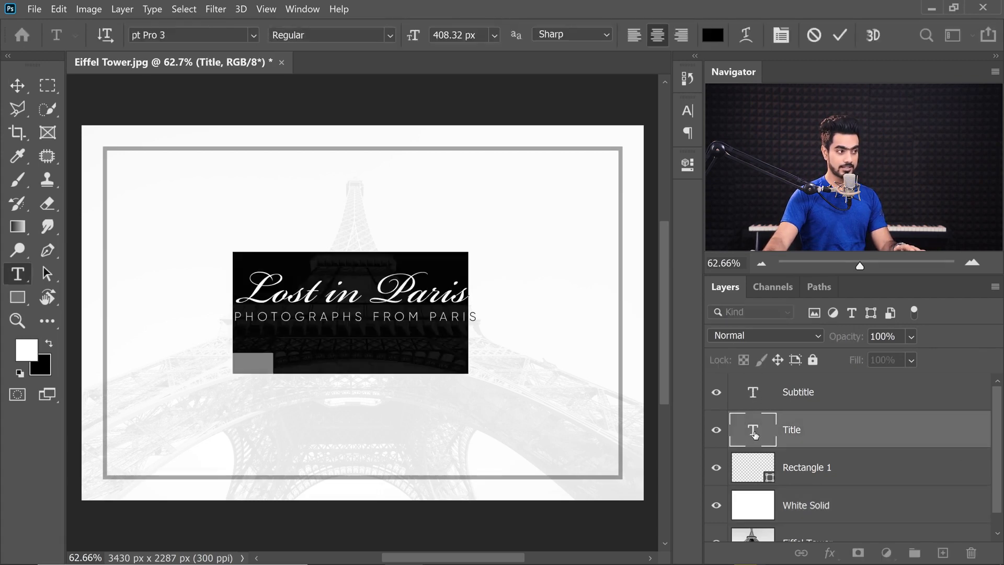
drag(238, 290, 258, 289)
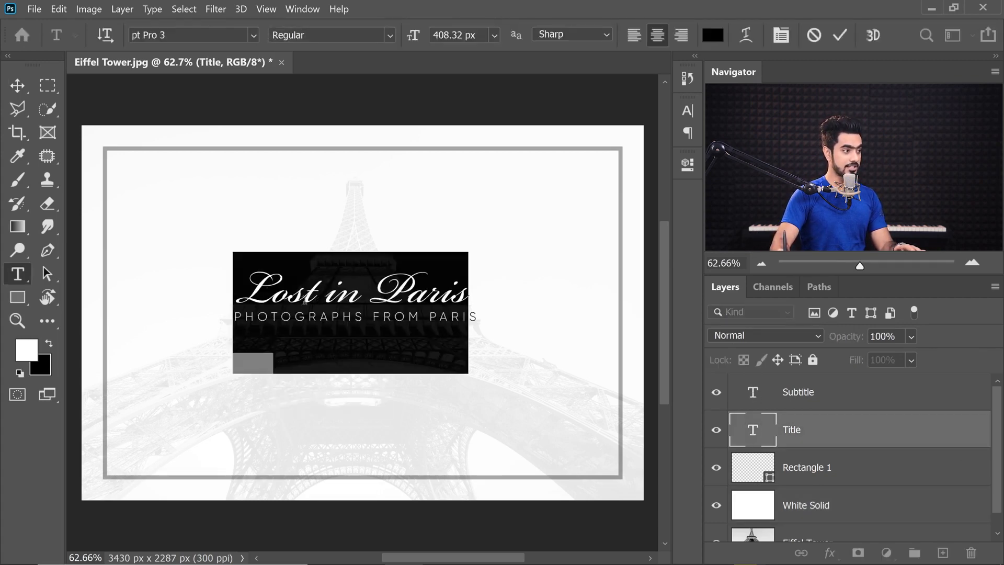
click(339, 292)
drag(274, 293, 242, 297)
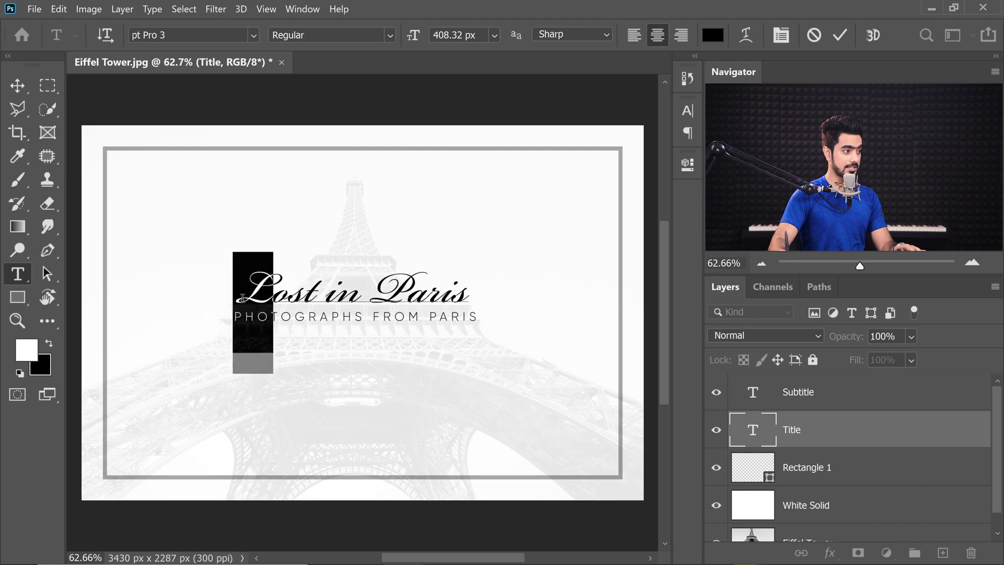
click(334, 396)
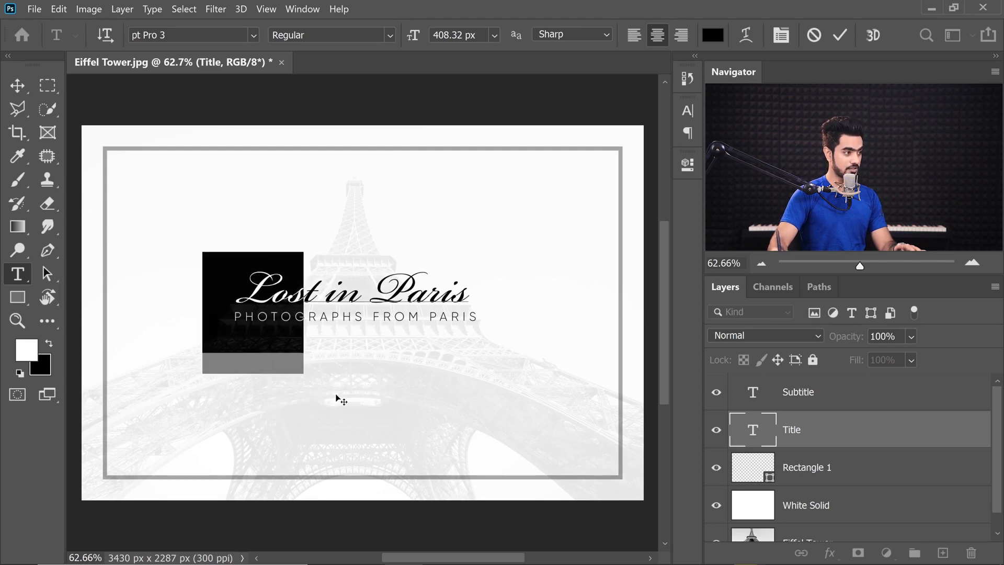
Replace the final s of the title with the alternate glyph whose flourish extends to the right, and commit the text.
click(474, 325)
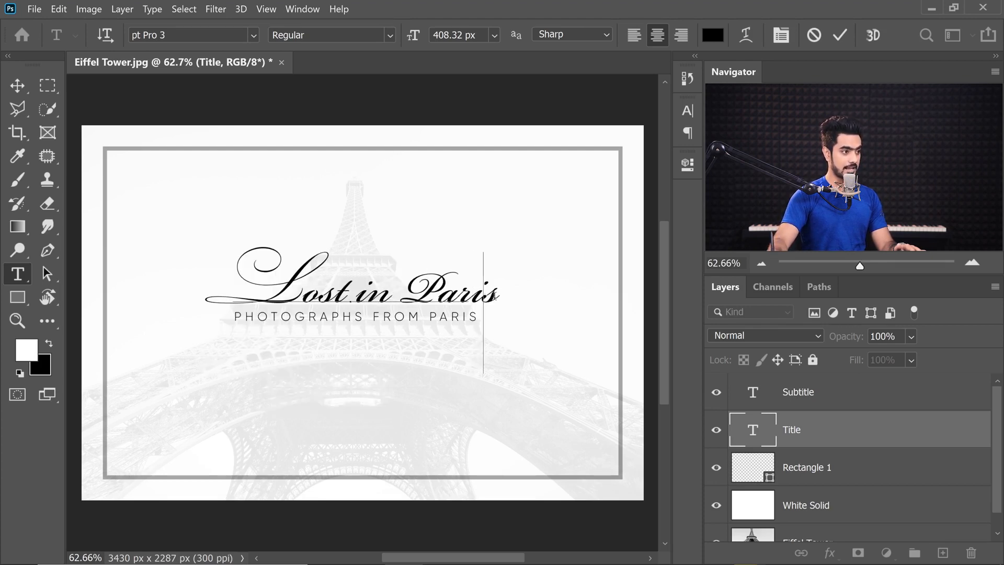
drag(482, 327, 499, 327)
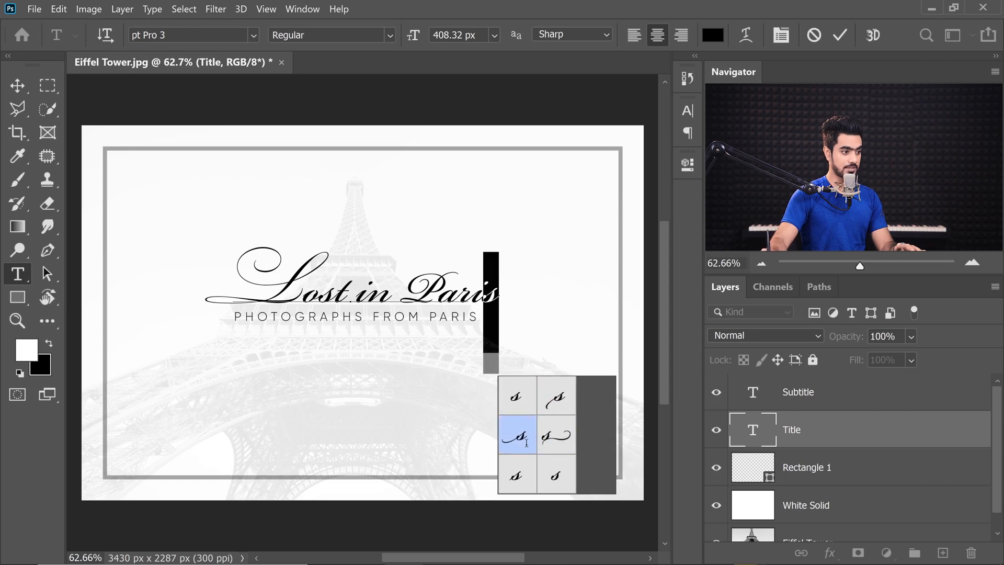
click(561, 436)
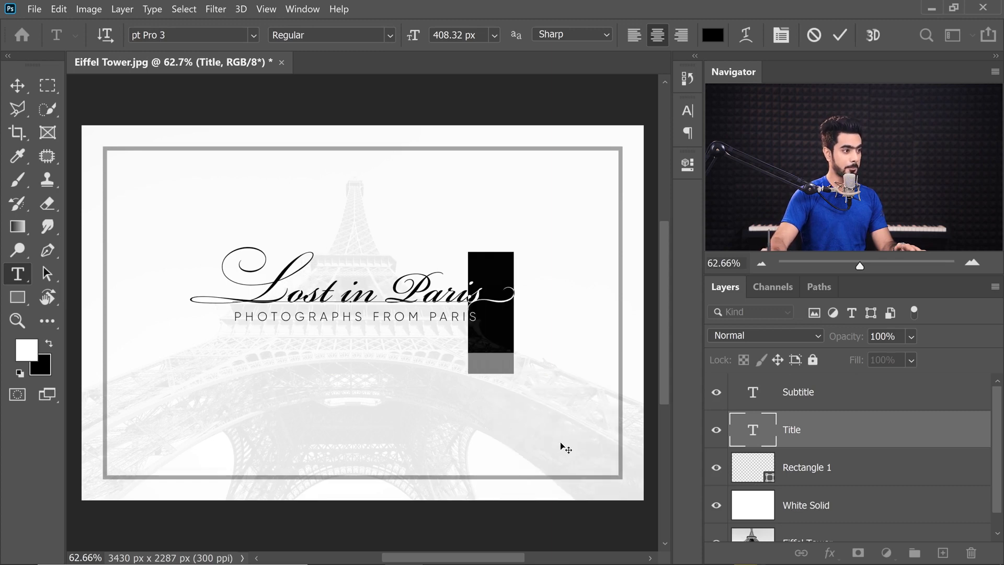
click(18, 85)
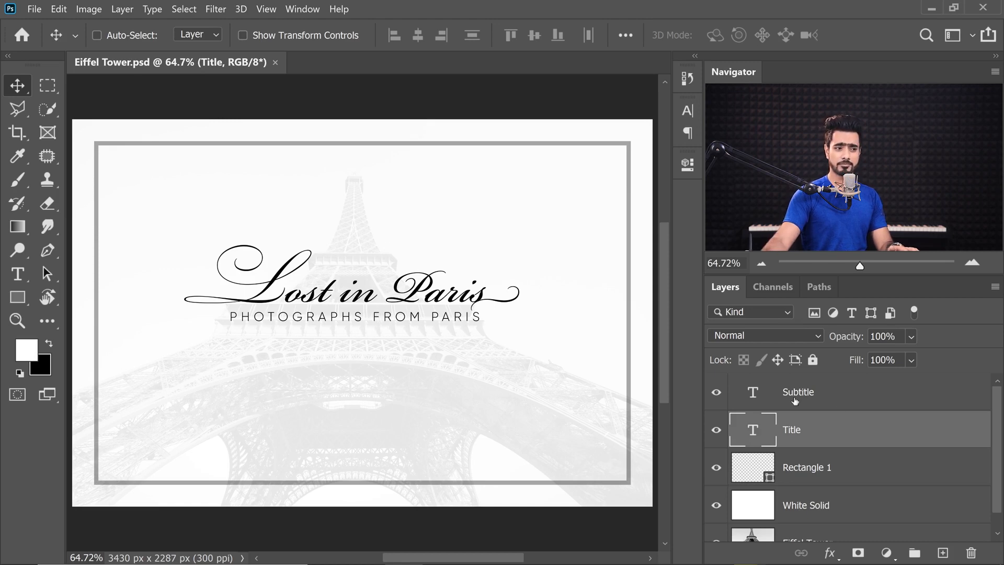
Select the Subtitle and Title layers together and return to the Subtitle layer alone.
click(858, 399)
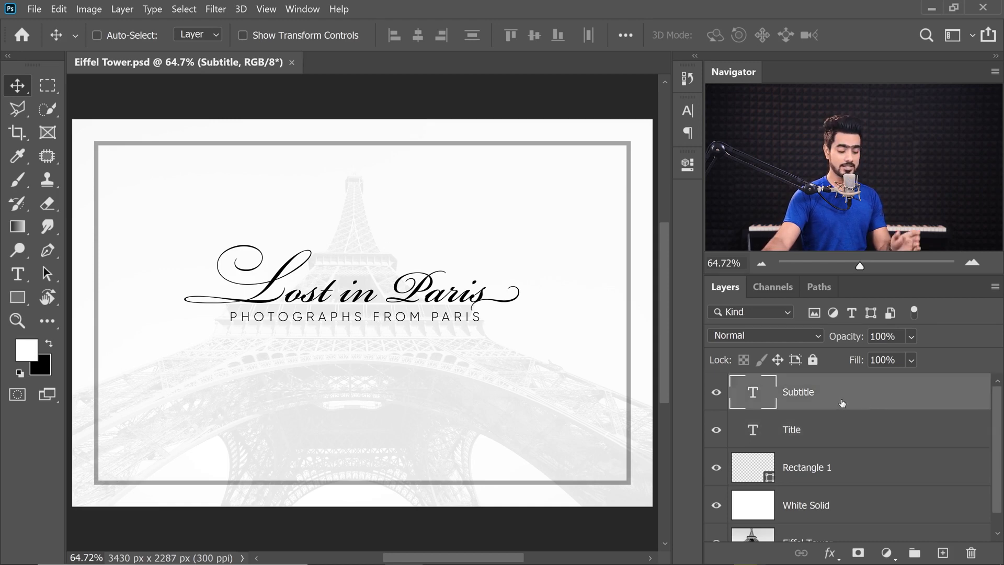
key(ctrl)
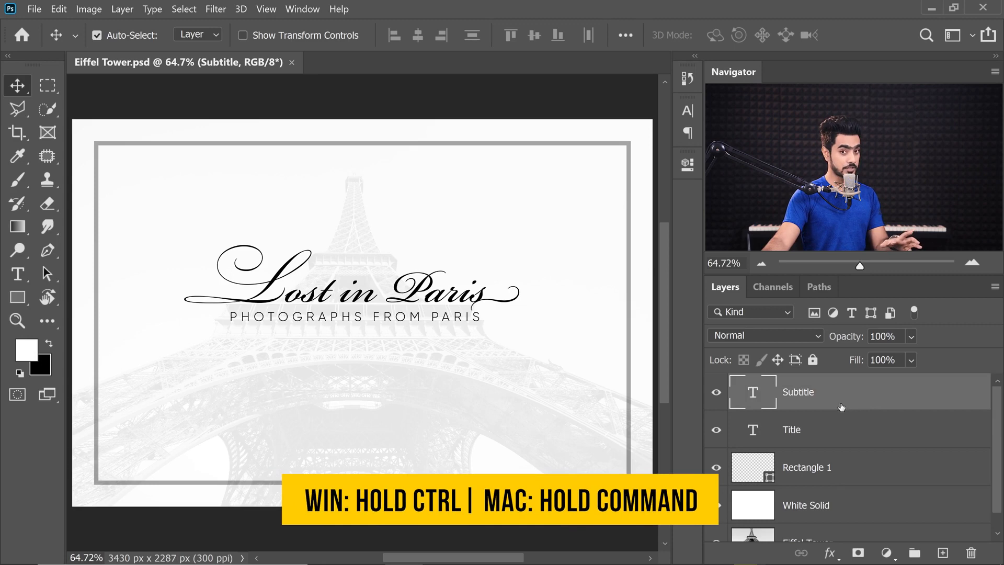
ctrl+click(857, 440)
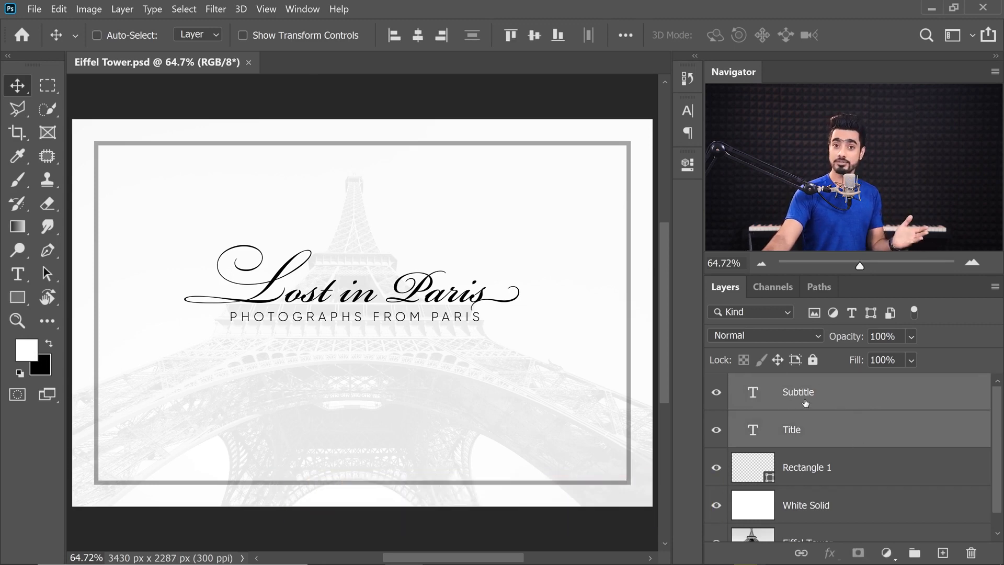
click(861, 425)
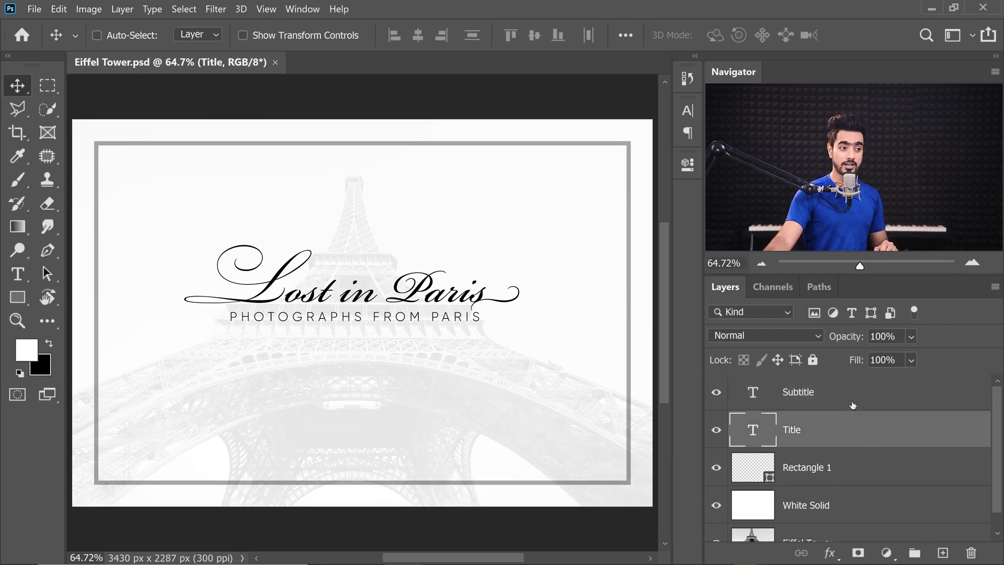
click(853, 404)
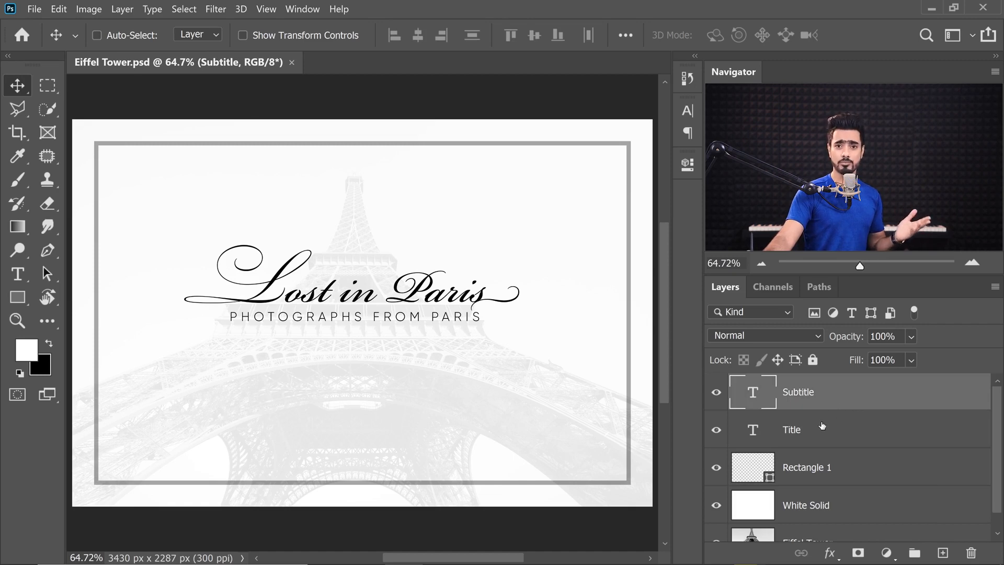
Add a new text line with the photographer's name in capitals, centred just above the frame's lower edge.
click(17, 274)
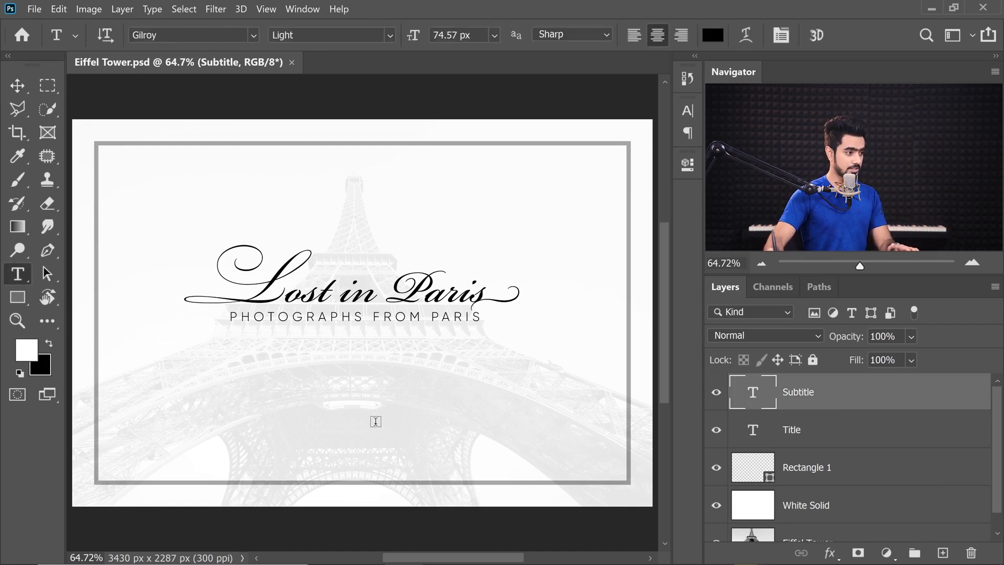
click(360, 458)
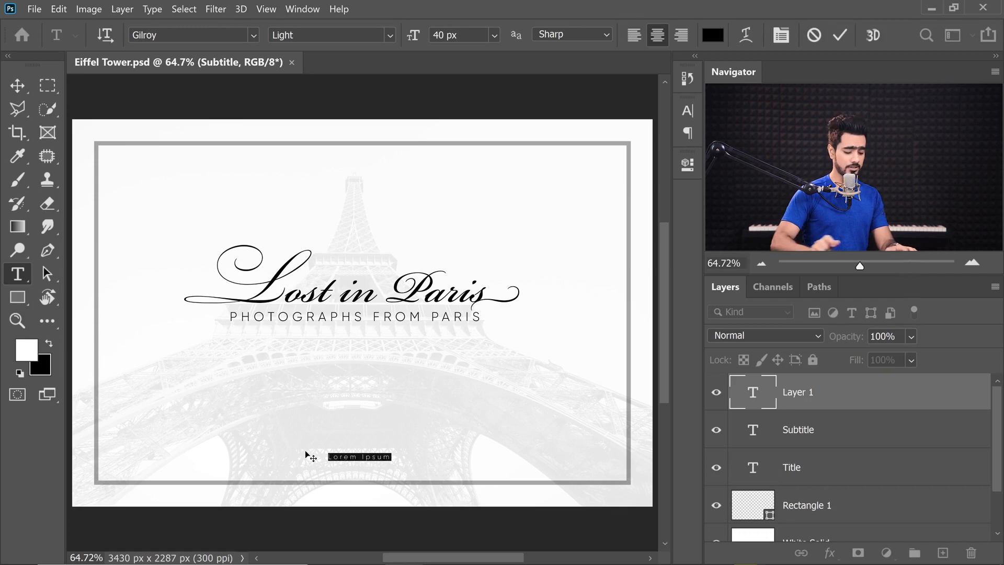
text(UNMESH DINDA)
key(ctrl+a)
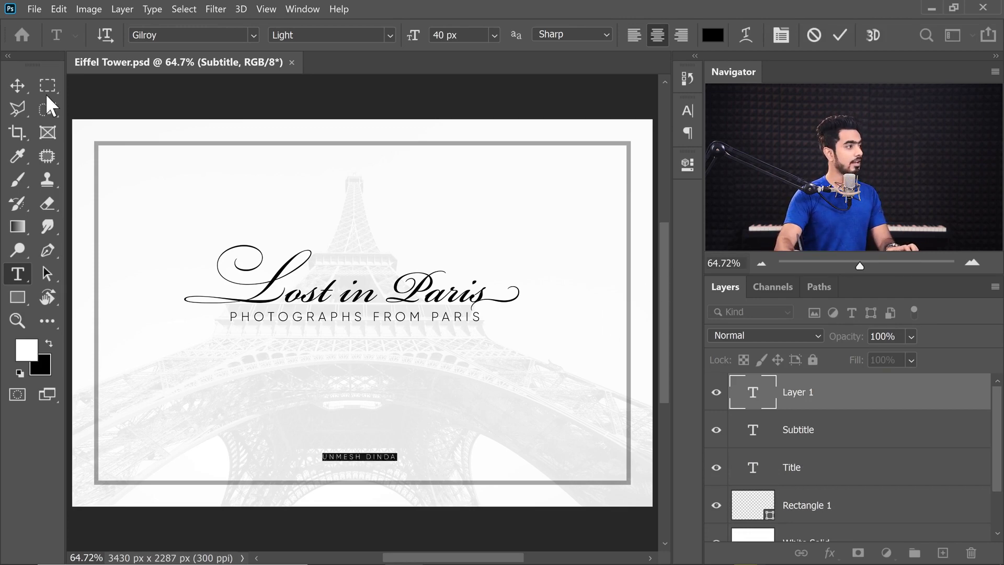
key(ctrl+Return)
Scale the photographer's name text up proportionally to a font size of about 78 px.
key(v)
key(ctrl+t)
mouse_move(399, 450)
mouse_down()
mouse_move(435, 446)
mouse_move(393, 464)
mouse_up()
key(Return)
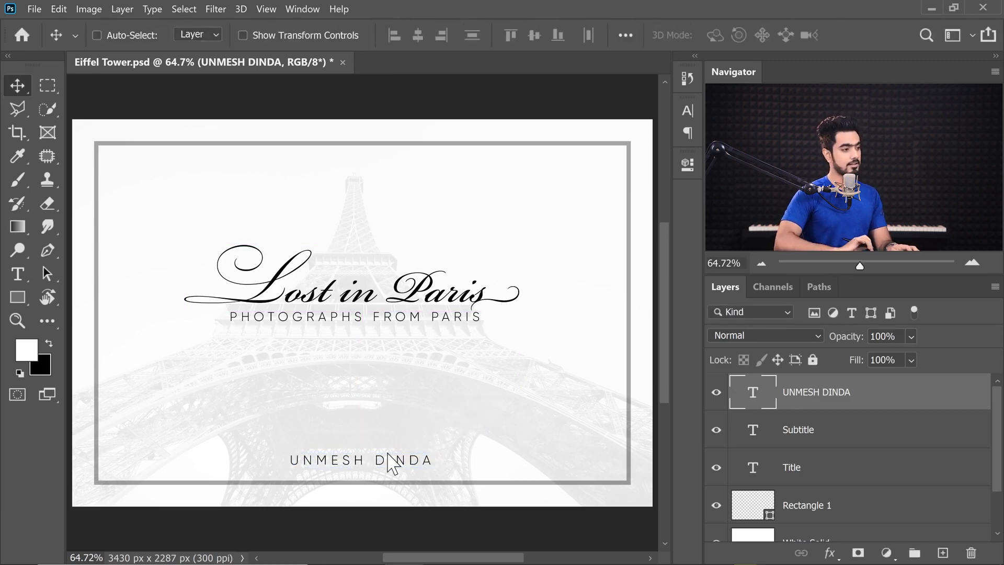
Change the font style of the photographer's name text to ExtraBold.
double_click(753, 392)
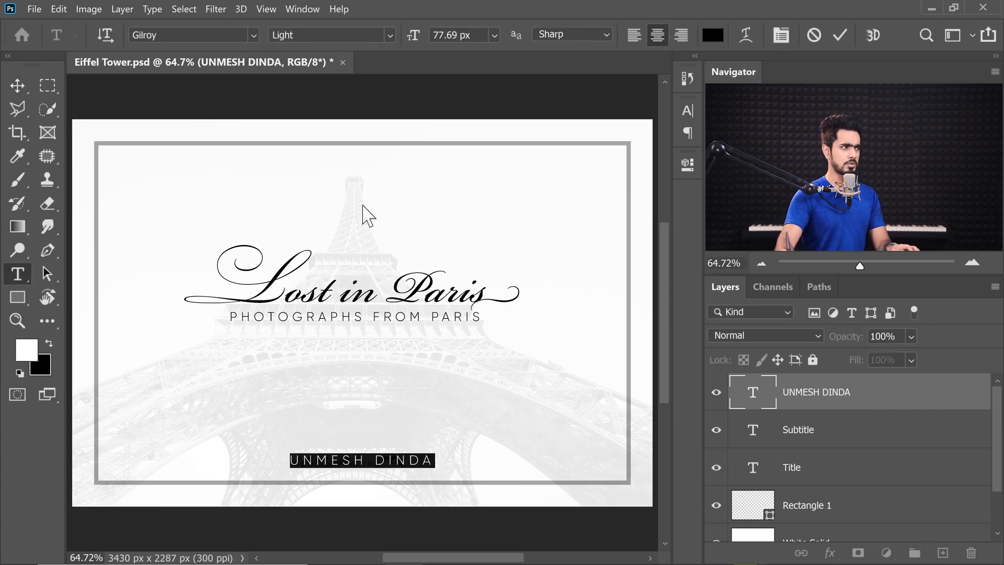
click(390, 35)
click(348, 67)
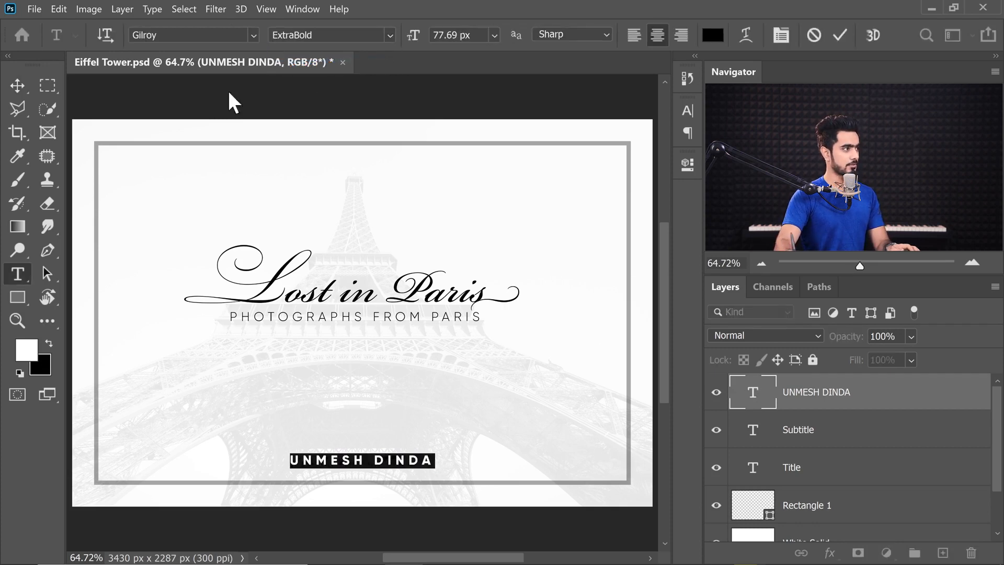
click(17, 85)
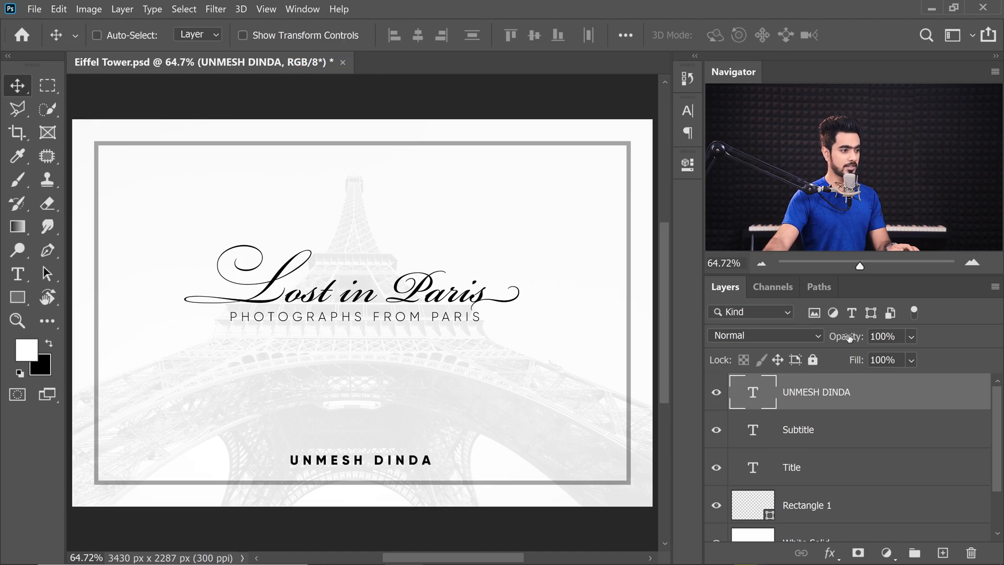
Set the opacity of the photographer's name layer to 40%.
drag(849, 338, 827, 338)
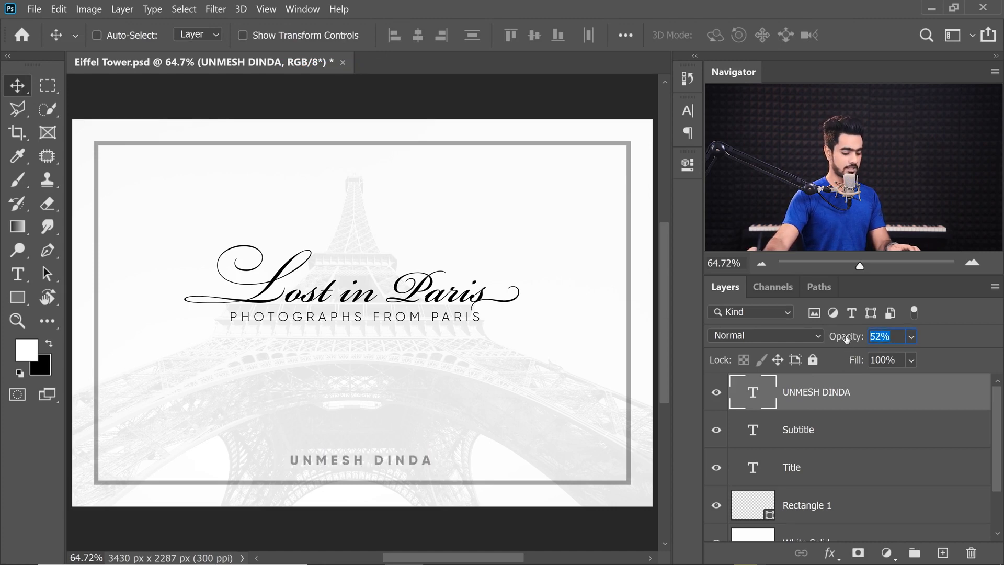
text(40)
key(Return)
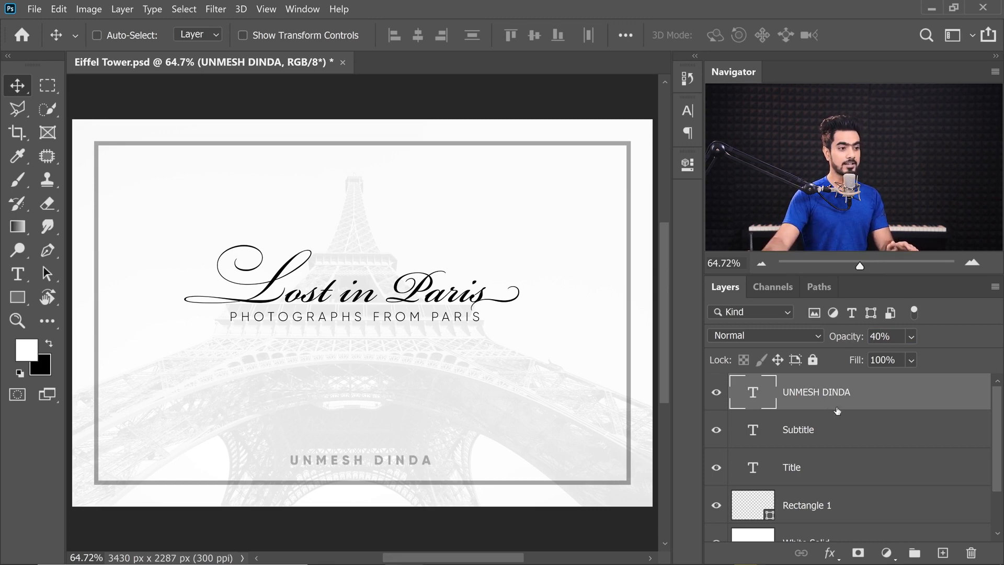
Select the continuous run of layers from the photographer's name down to Rectangle 1, and after that only the three text layers.
shift+click(812, 475)
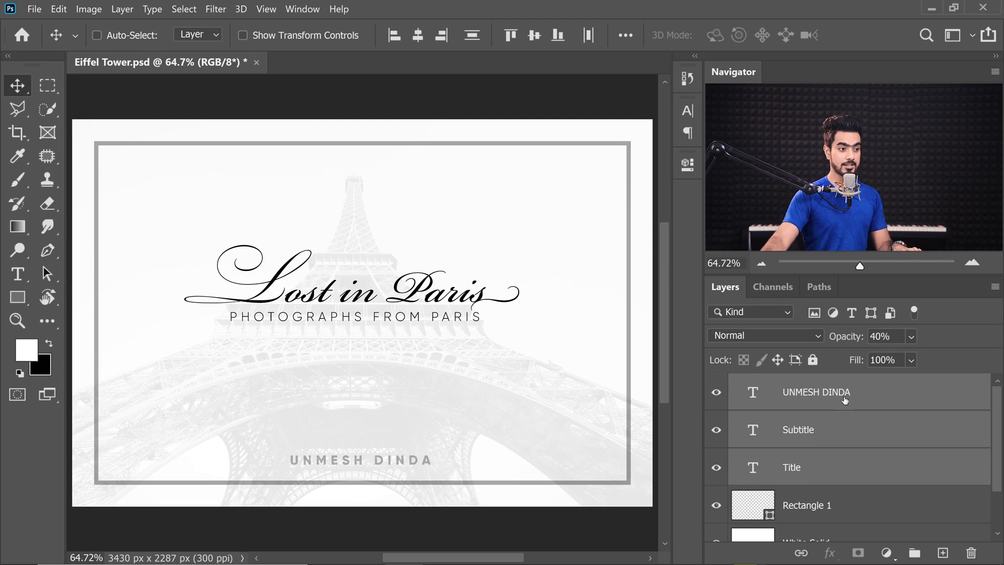
click(879, 395)
scroll(907, 462, down, 2)
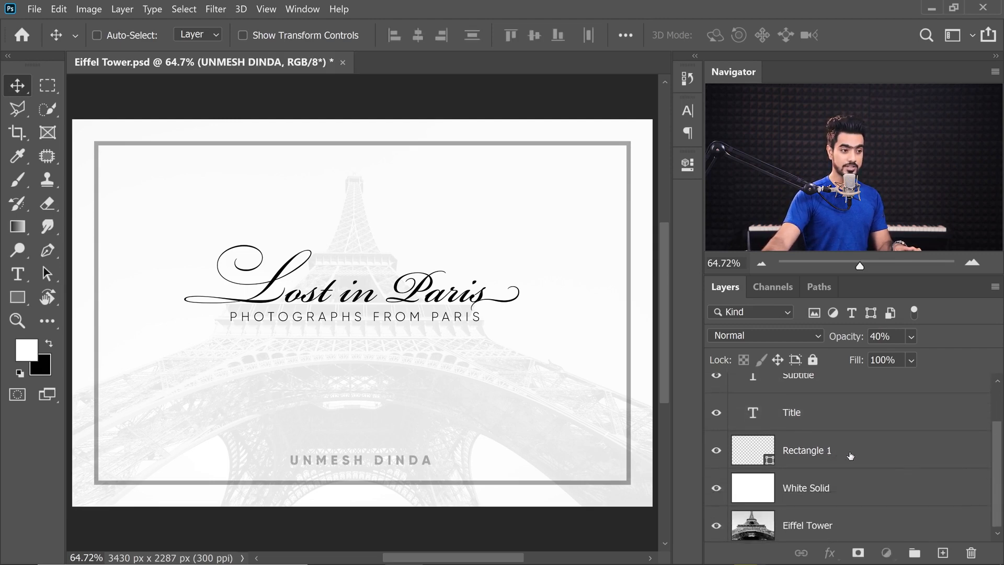
shift+click(850, 454)
scroll(997, 460, up, 2)
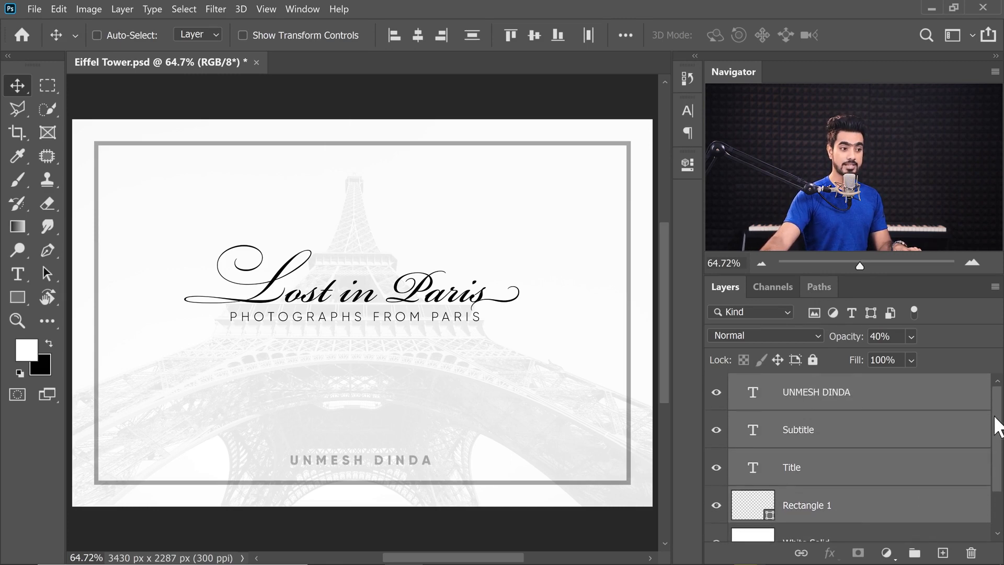
click(849, 400)
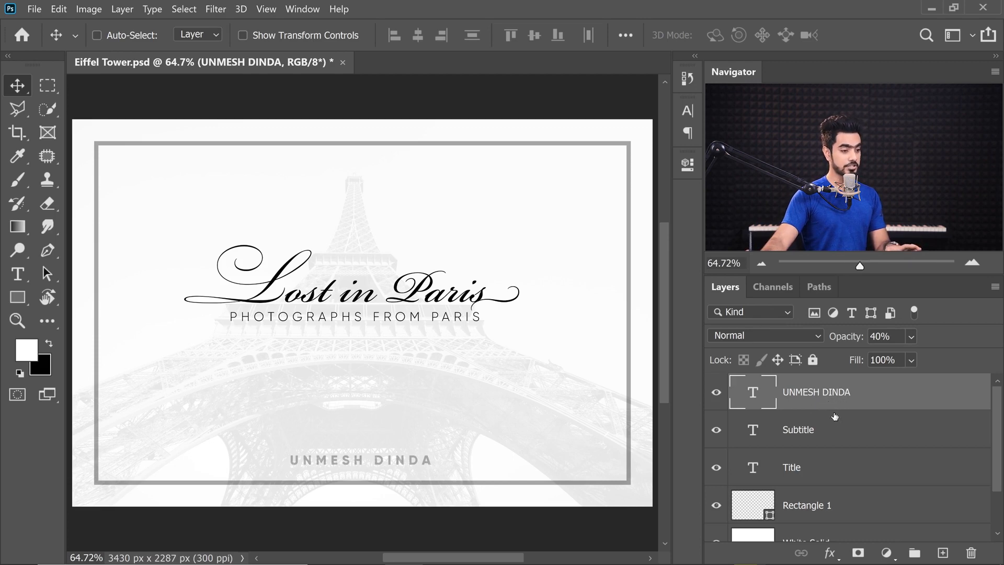
shift+click(814, 476)
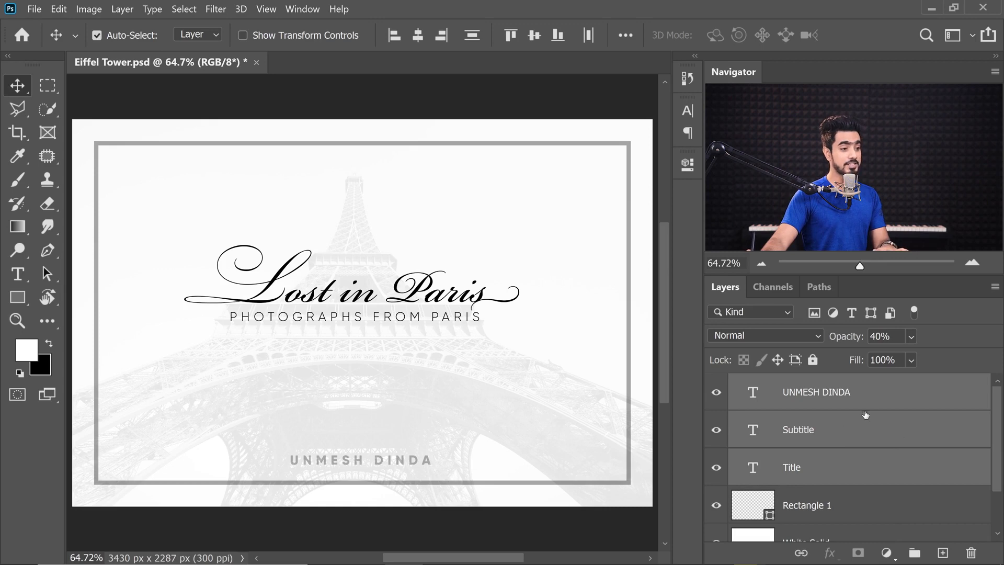
Select the Title and photographer's name layers together, leaving out the Subtitle layer between them.
click(842, 506)
click(828, 474)
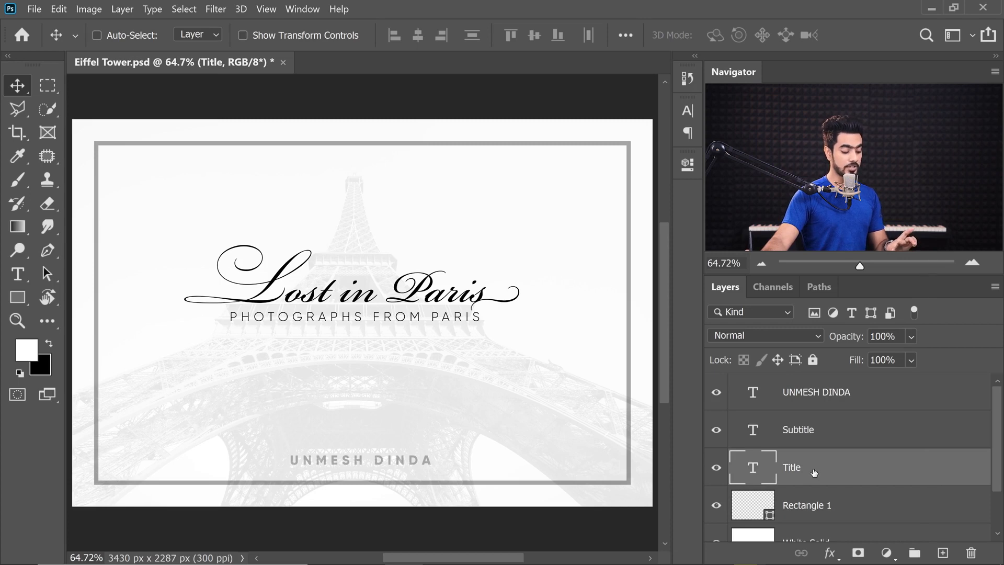
ctrl+click(822, 394)
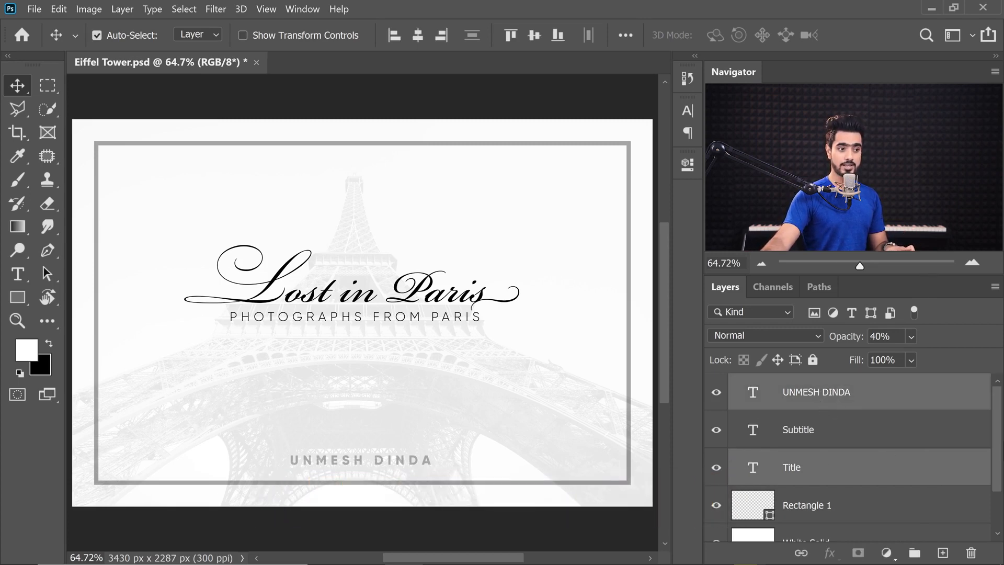
Add the White Solid layer to the current layer selection, and replace that selection with the Subtitle layer alone.
drag(999, 455, 932, 497)
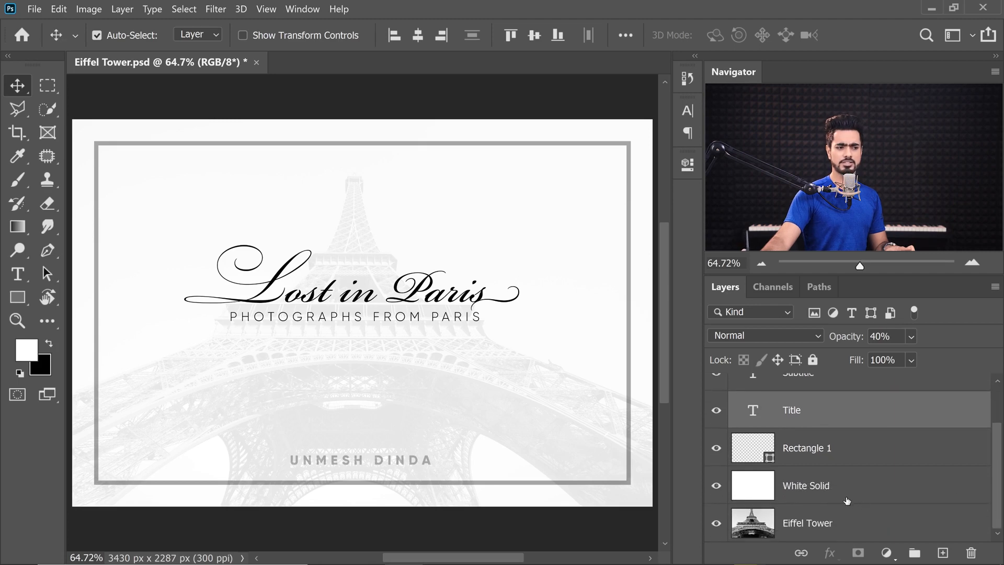
ctrl+click(870, 486)
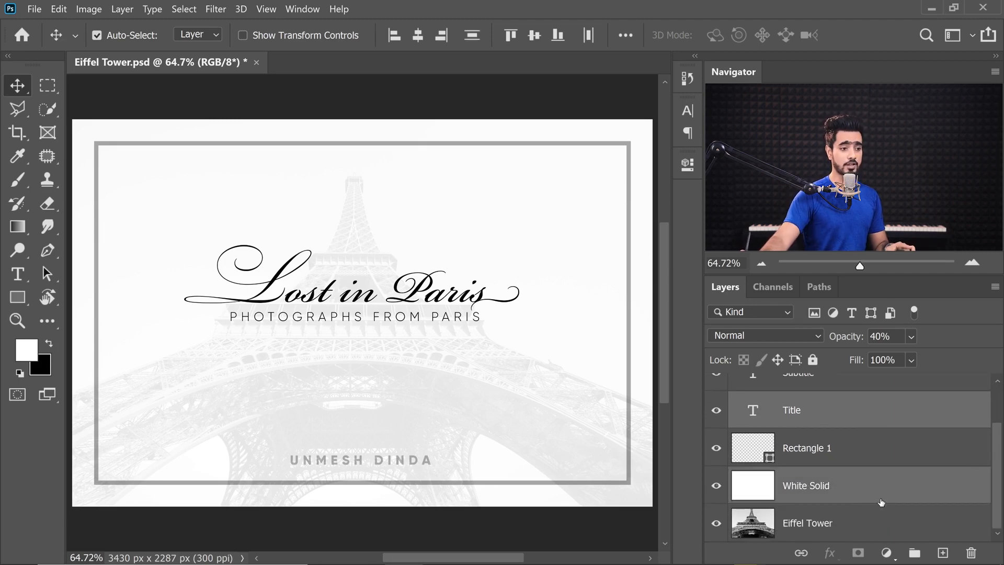
drag(995, 445, 996, 388)
click(884, 423)
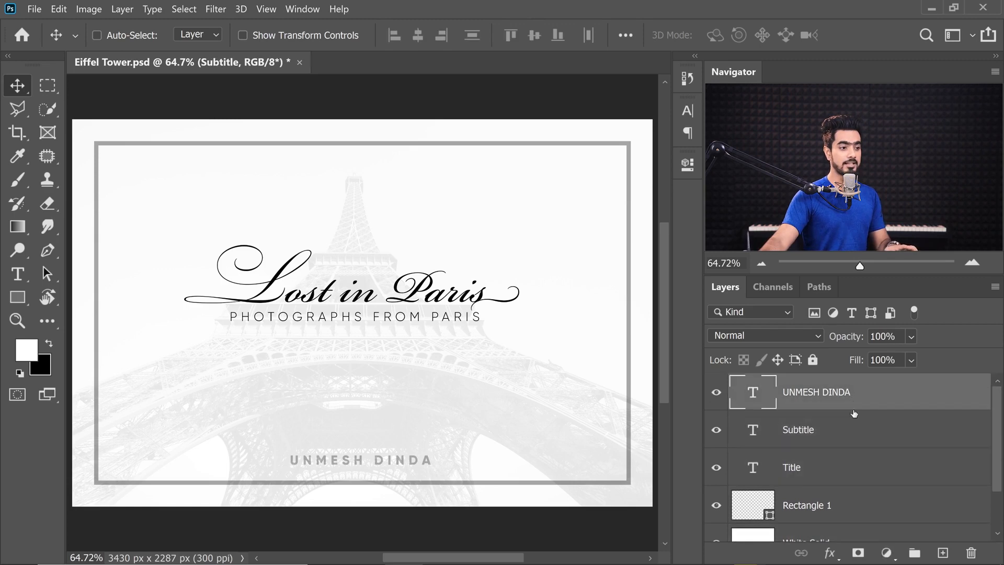
Group the three text layers together and name the group Text.
click(854, 400)
shift+click(847, 467)
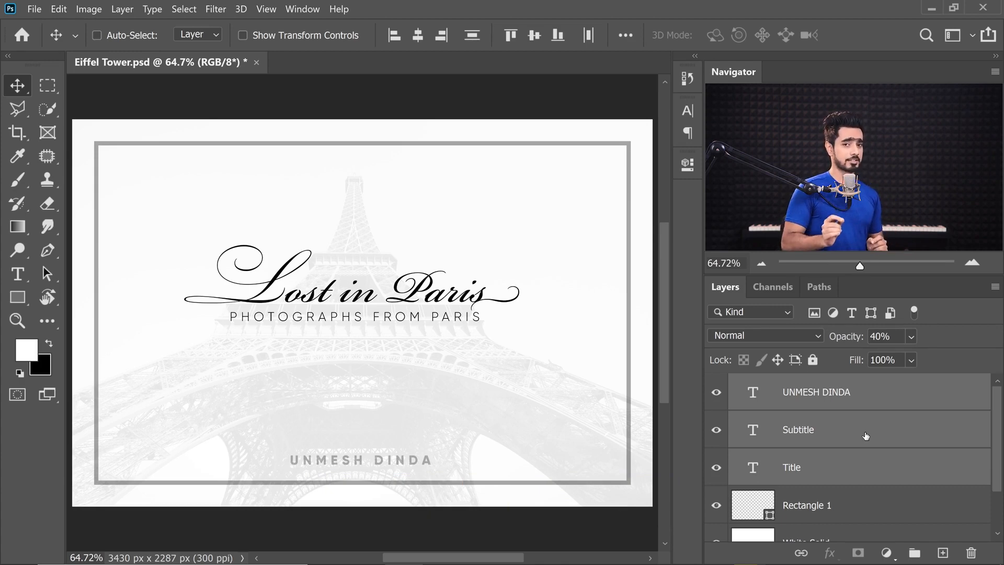
key(ctrl+g)
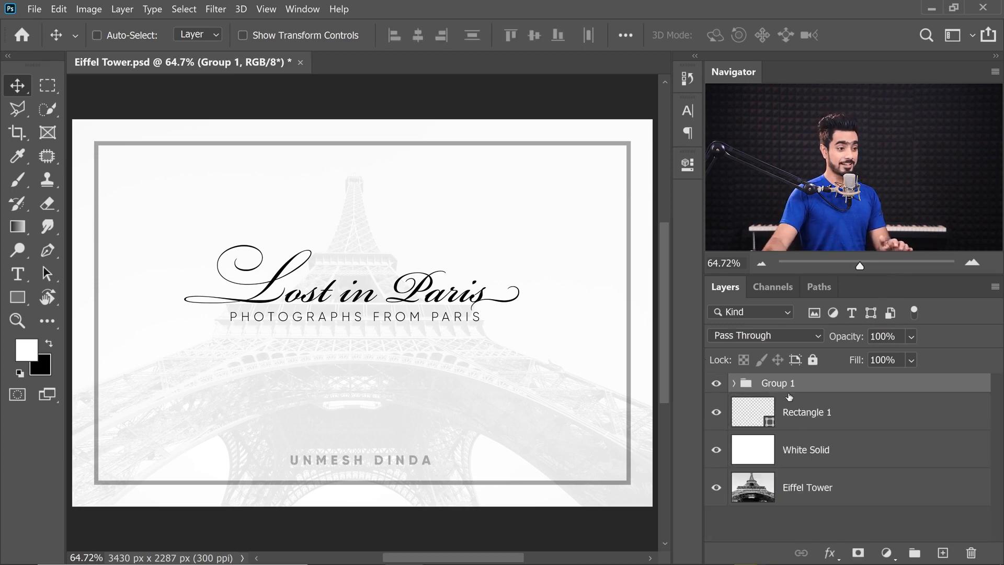
double_click(778, 385)
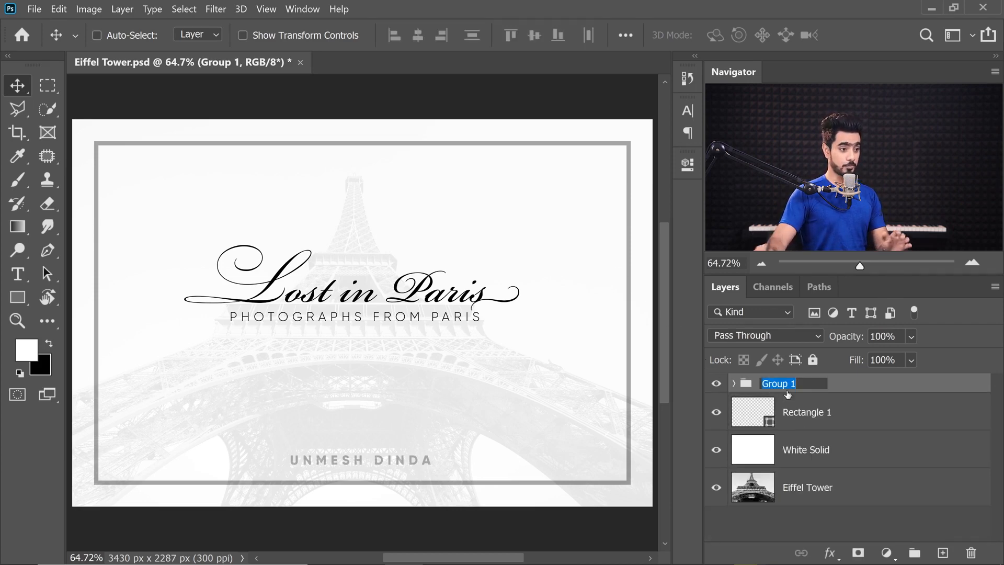
text(Text)
key(Return)
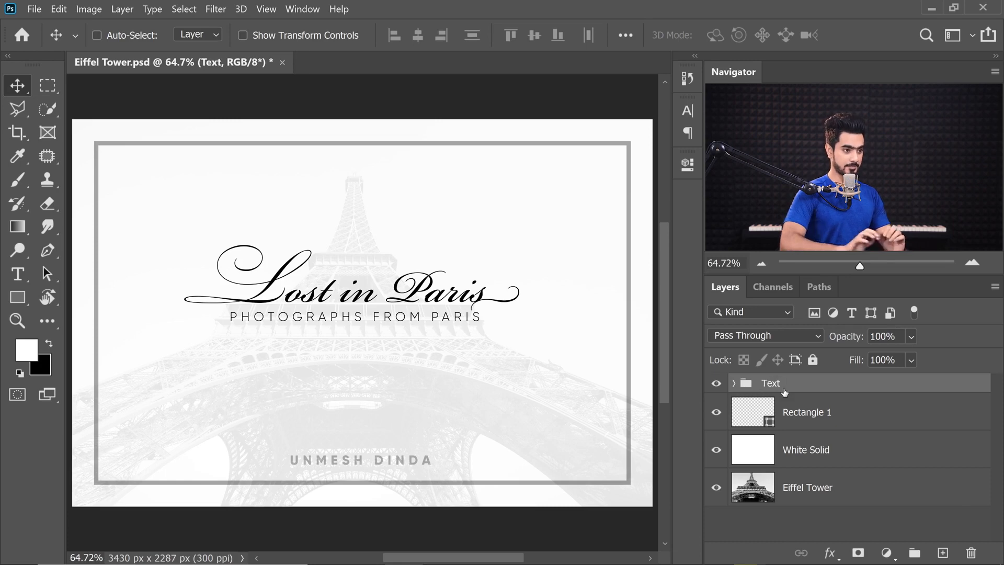
Hide and reshow the Text group twice, and start Free Transform on the whole group and leave it without altering anything.
click(716, 387)
click(716, 387)
click(715, 387)
click(715, 387)
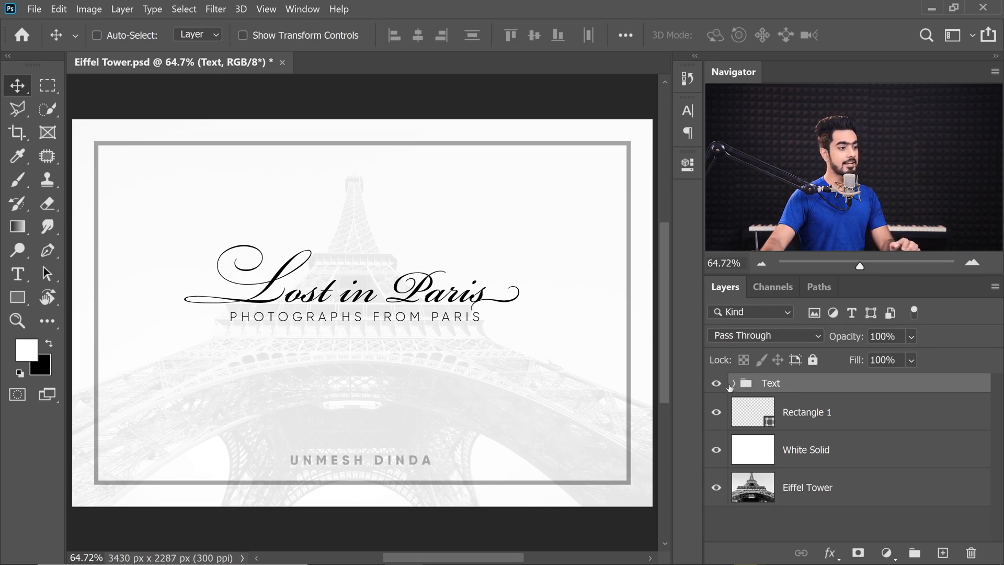
key(ctrl+t)
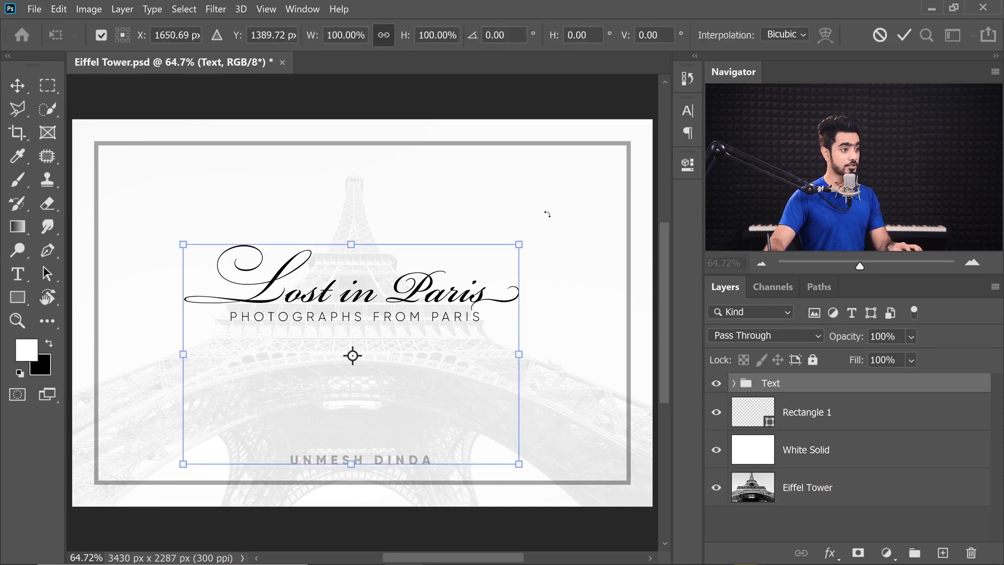
key(Return)
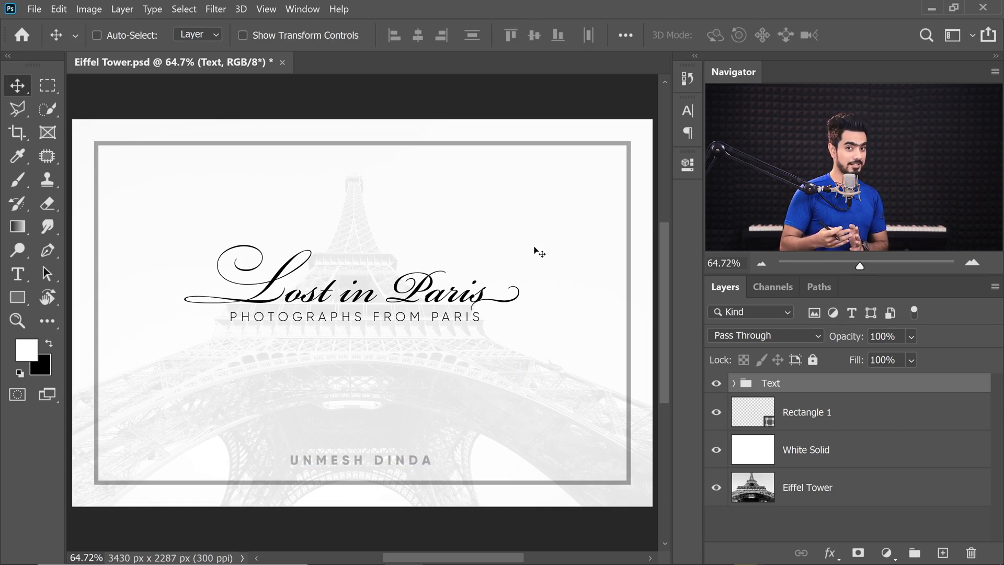
mouse_move(844, 341)
mouse_down()
mouse_move(826, 343)
mouse_move(852, 341)
mouse_up()
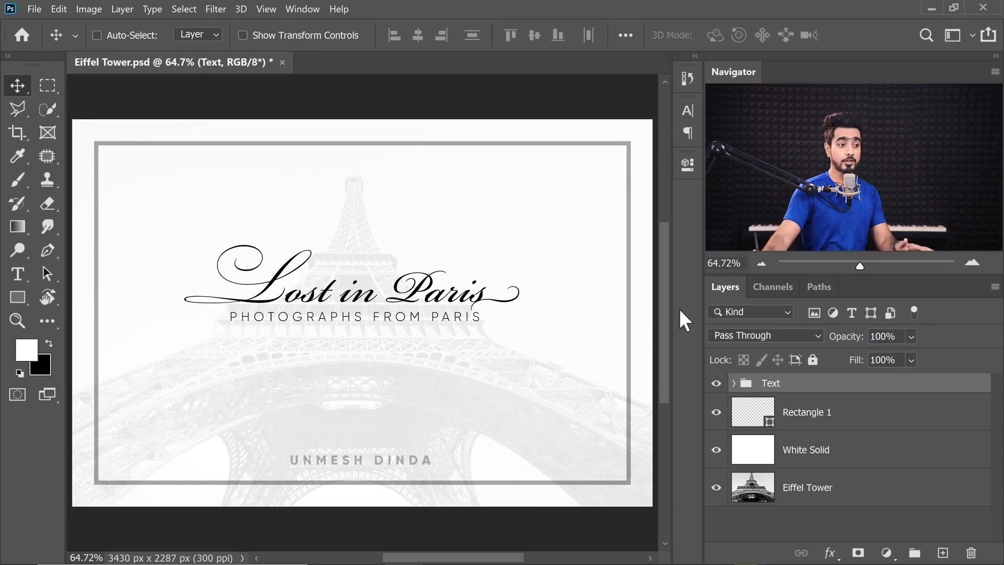
Ungroup the Text group and undo the ungrouping.
right_click(812, 387)
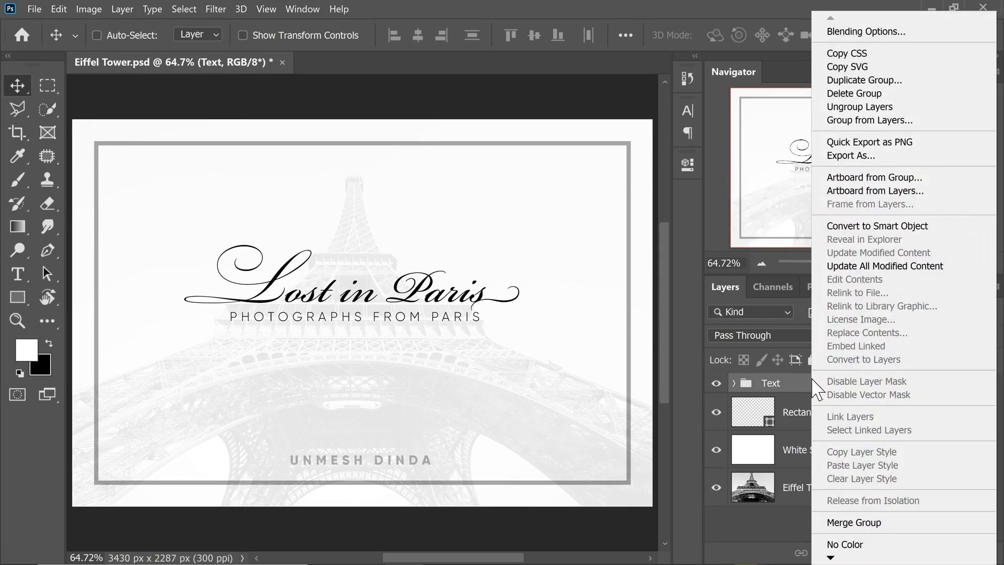
click(860, 107)
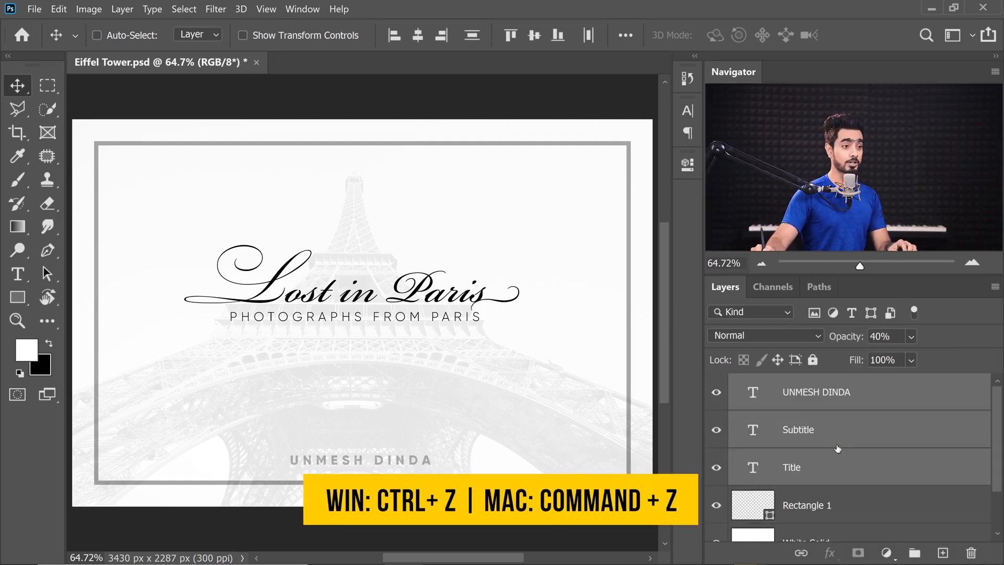
key(ctrl+z)
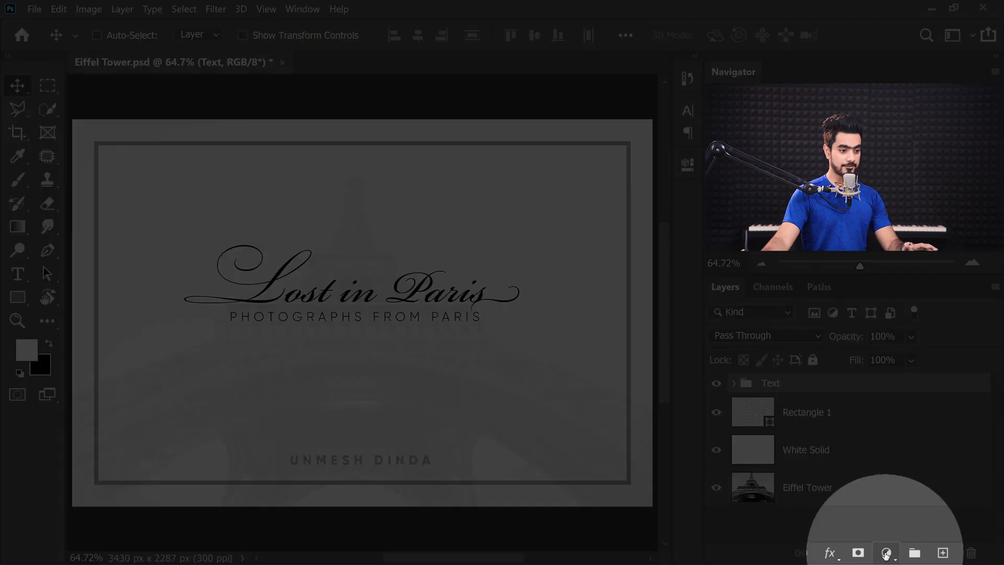
Add a Solid Color fill layer in red #ba2525 above the Text group and clip it to the group.
click(886, 553)
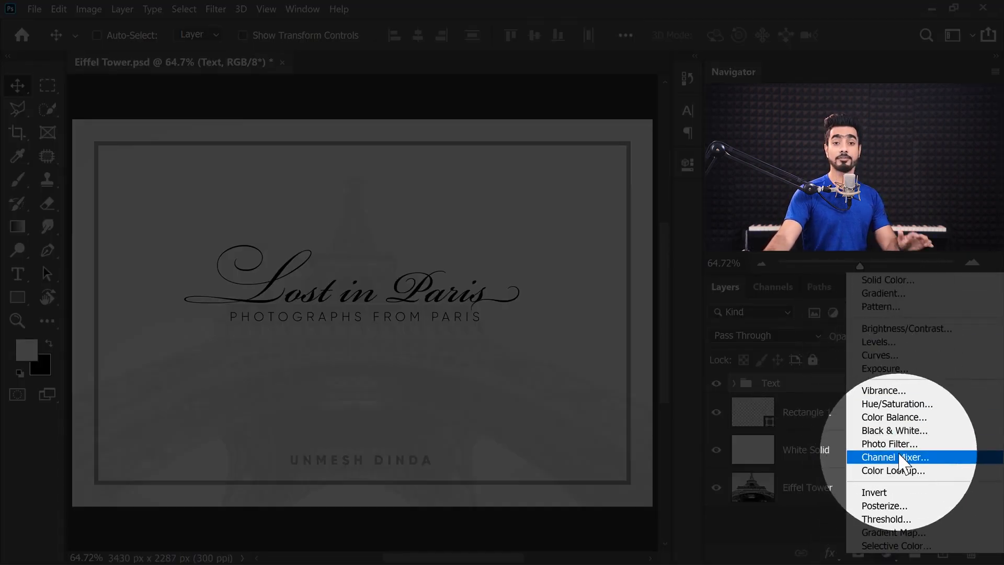
click(898, 283)
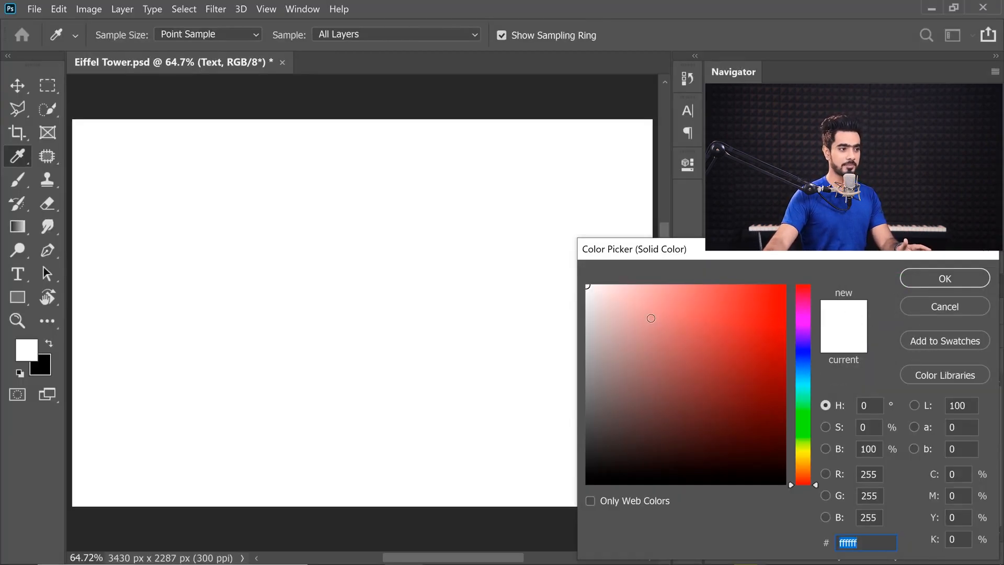
drag(651, 318, 667, 290)
drag(761, 366, 745, 339)
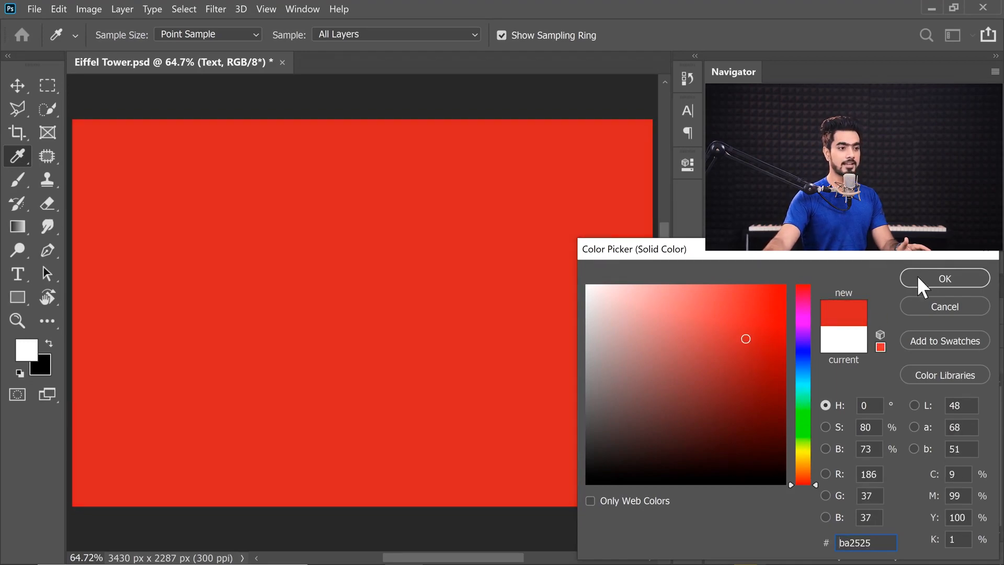
click(936, 278)
click(717, 394)
click(717, 394)
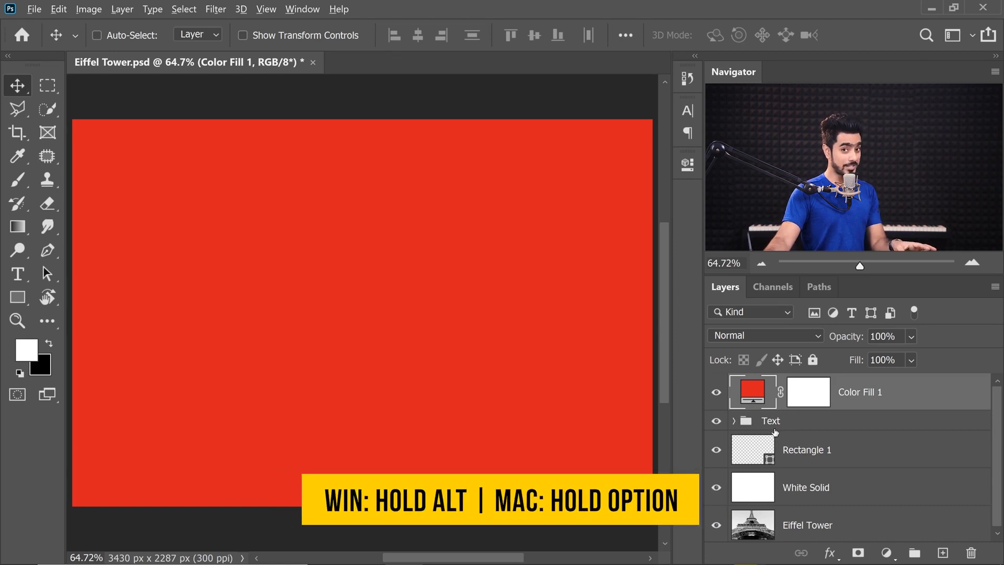
alt+click(891, 408)
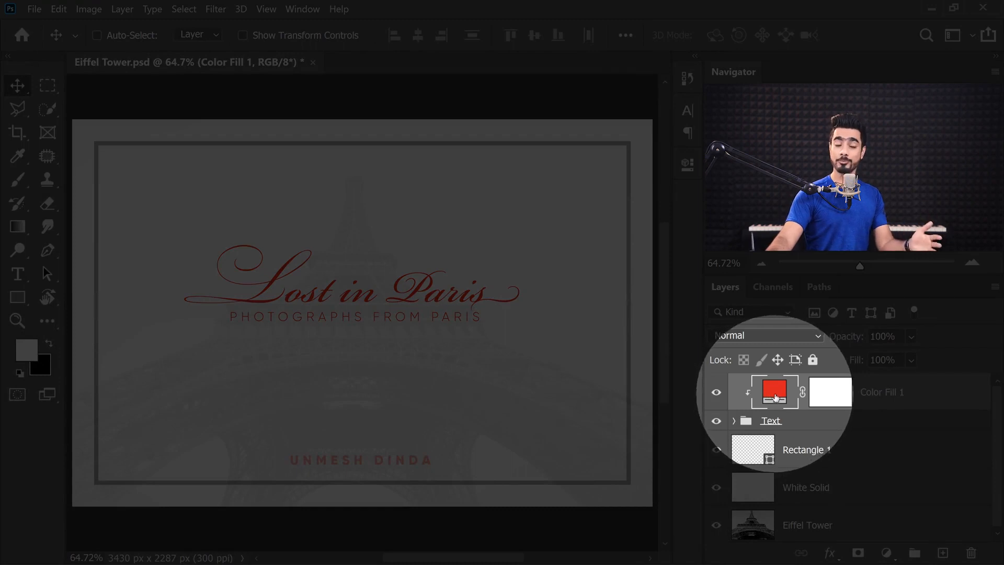
Try a cyan such as #32c7d0 for the clipped fill layer, cancel the colour change, and delete the fill layer.
double_click(778, 397)
text(ffd3d3)
mouse_move(614, 312)
mouse_down()
mouse_move(634, 314)
mouse_move(626, 298)
mouse_move(598, 294)
mouse_up()
drag(805, 372, 803, 382)
drag(722, 368, 736, 328)
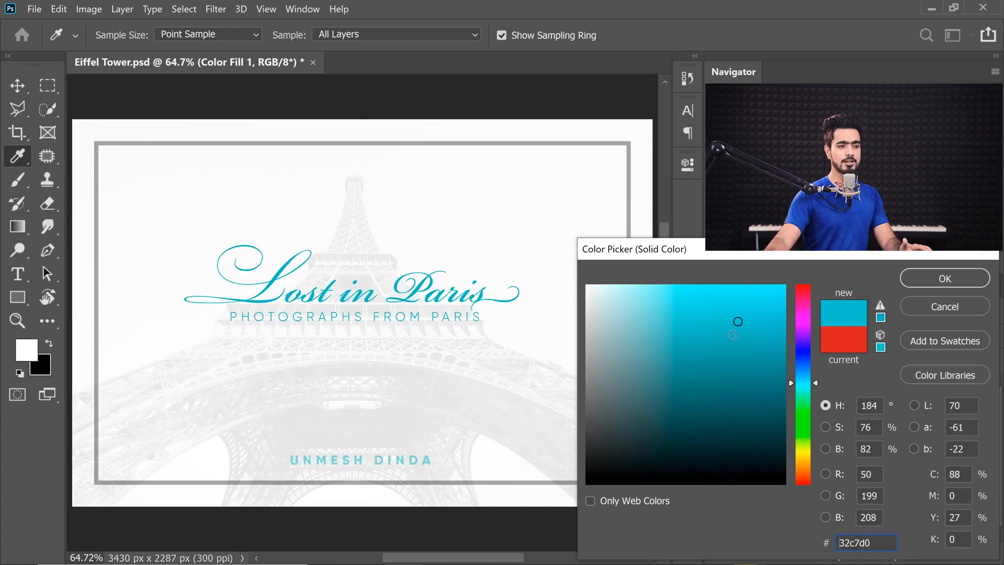
click(937, 307)
drag(913, 399, 971, 552)
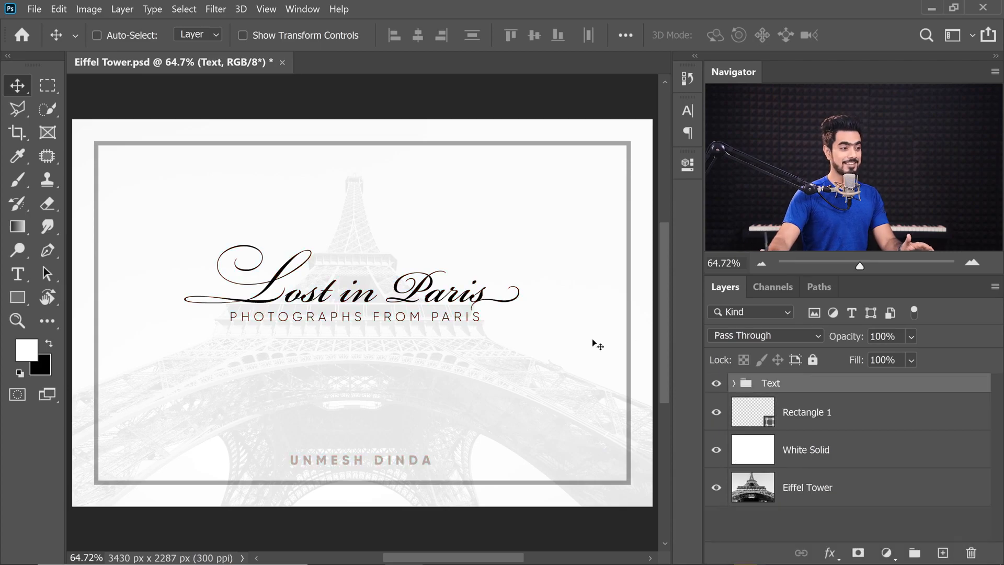
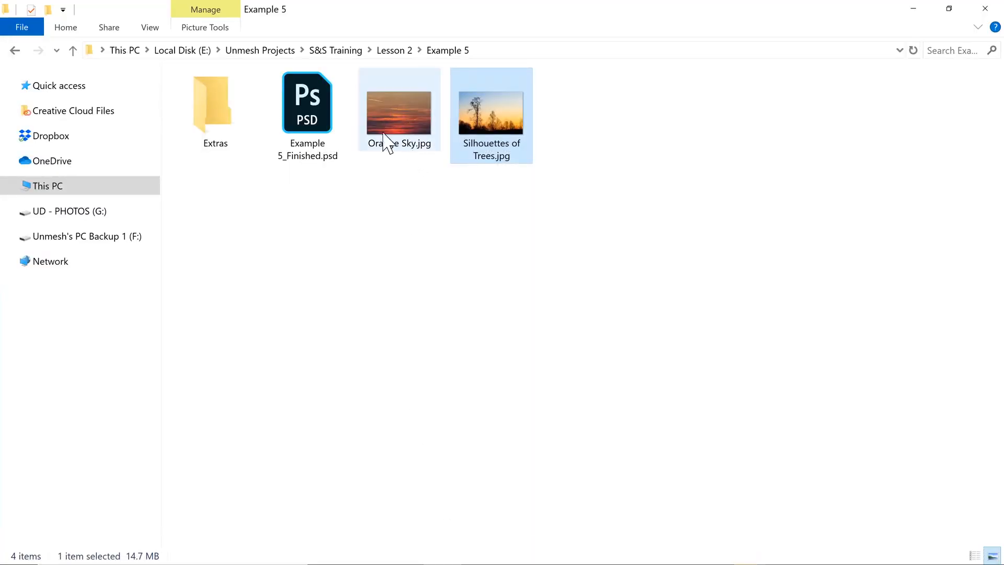
Place Orange Sky.jpg from the Example 5 folder into the Silhouettes of Trees document.
mouse_move(404, 106)
mouse_down()
mouse_move(469, 204)
mouse_move(446, 208)
mouse_move(388, 97)
mouse_up()
drag(328, 19, 732, 130)
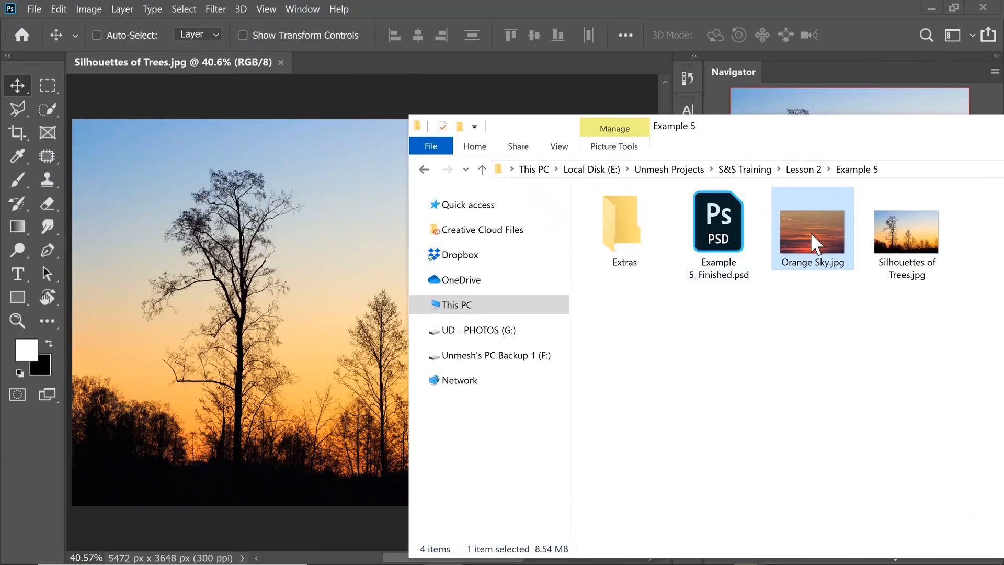
drag(814, 243, 297, 228)
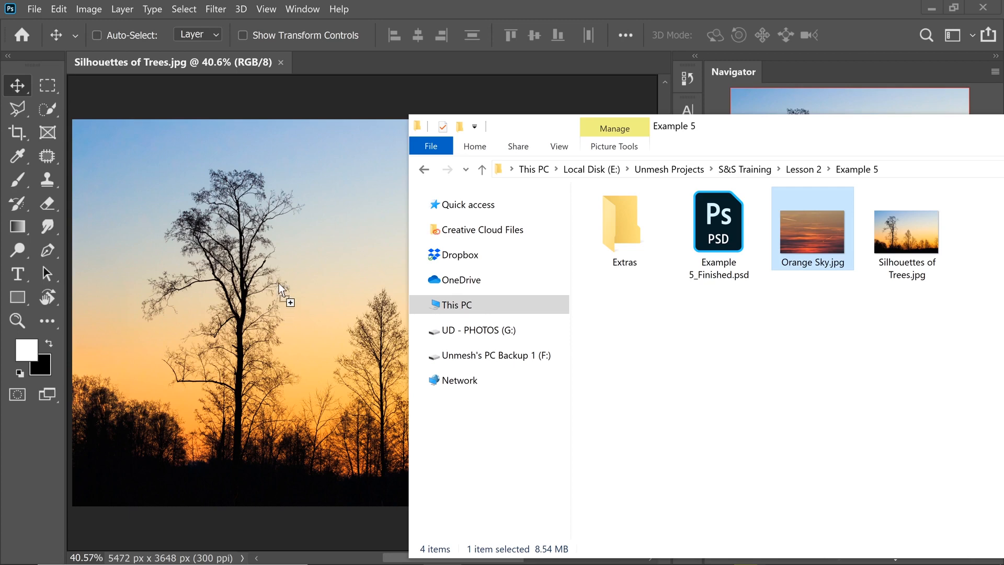
drag(279, 284, 285, 293)
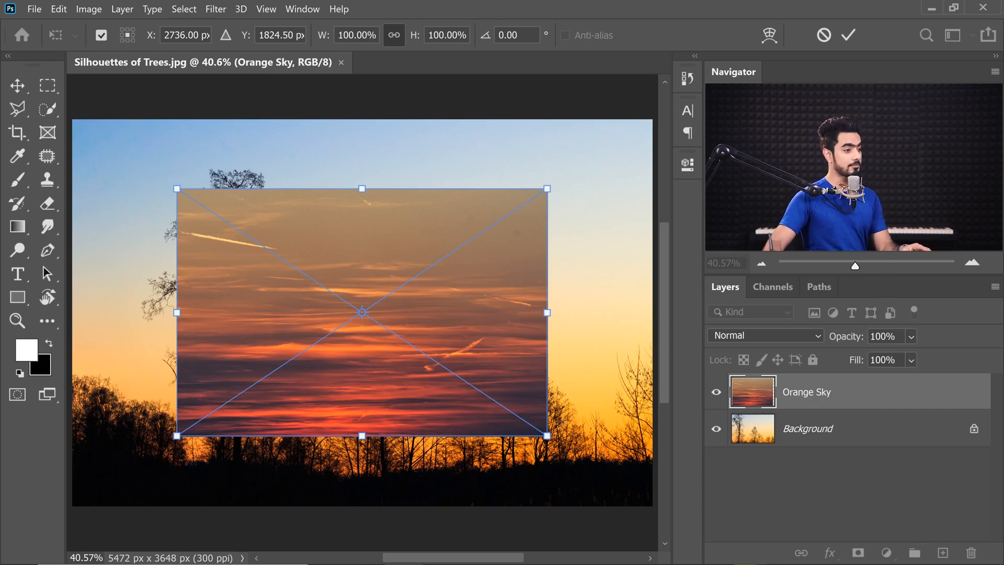
Enlarge the placed Orange Sky image to about 157% and move it up so it covers the sky area.
drag(547, 435, 652, 508)
drag(381, 431, 379, 397)
key(Return)
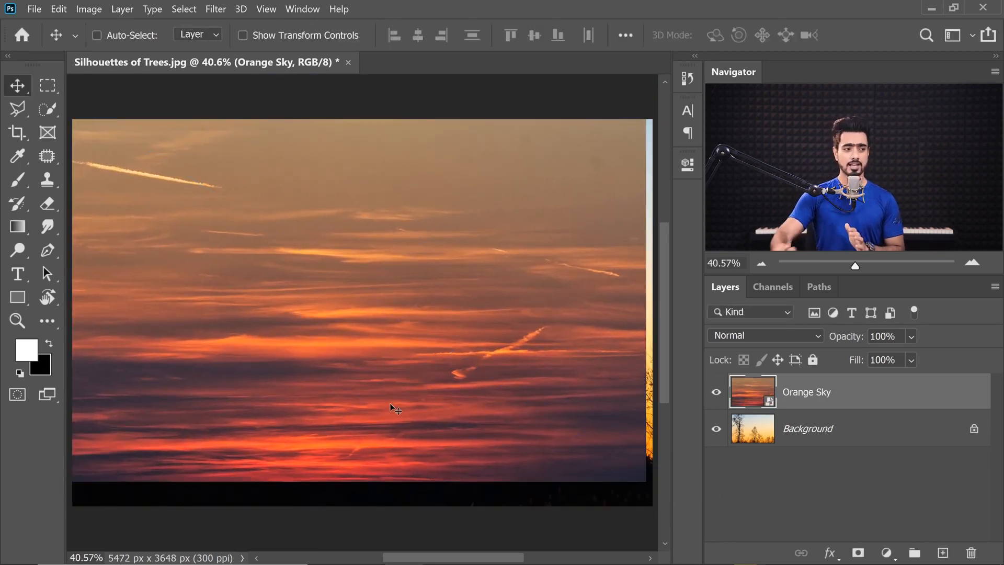
Hide the Orange Sky layer and examine the fine branches of the tall tree up close.
click(717, 393)
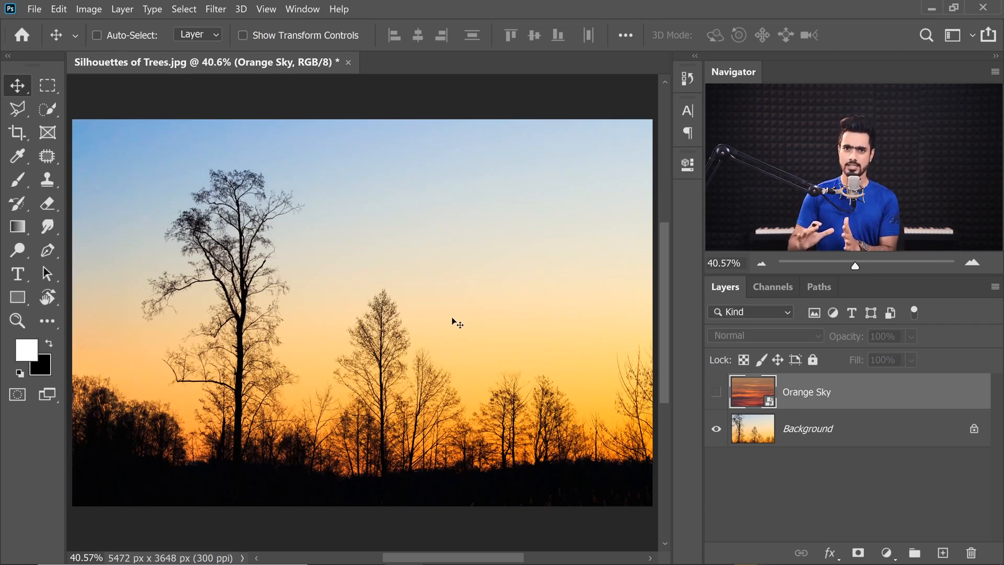
ctrl+click(247, 309)
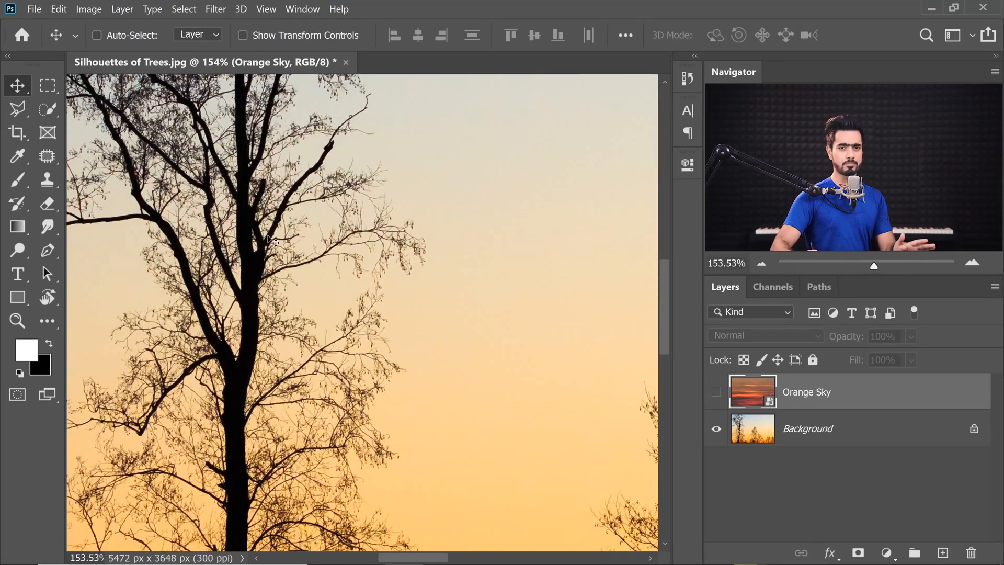
key(ctrl+0)
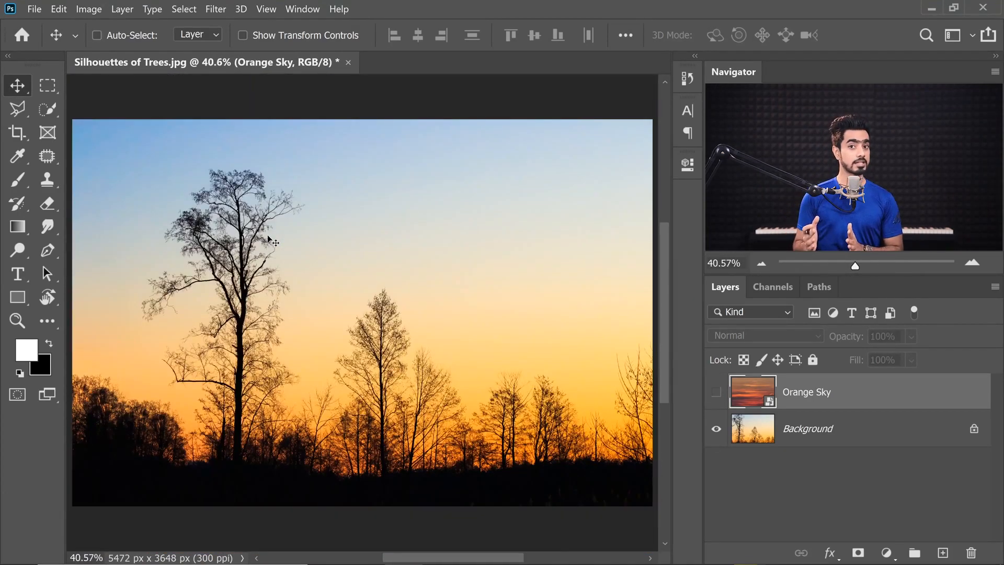
key(ctrl)
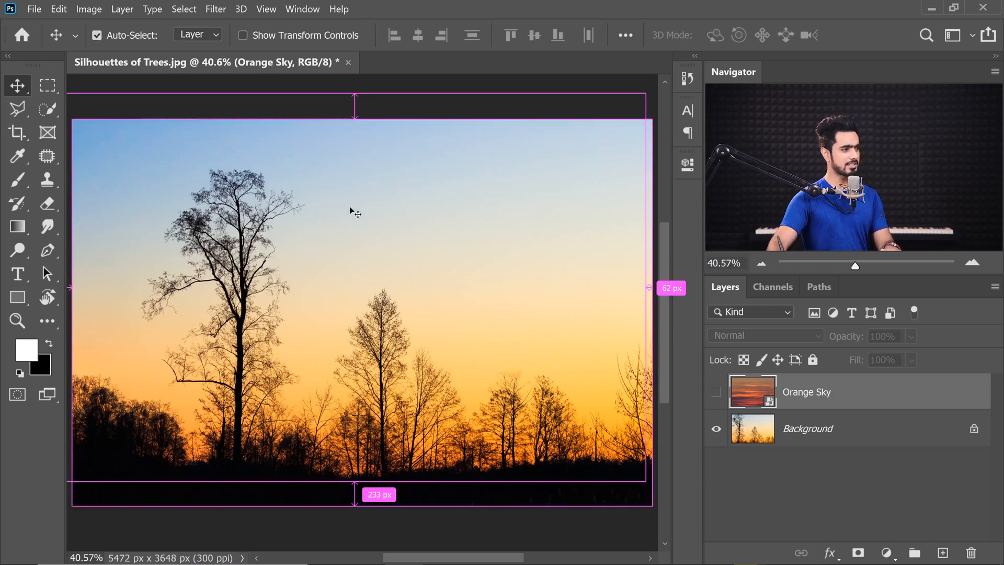
key(ctrl)
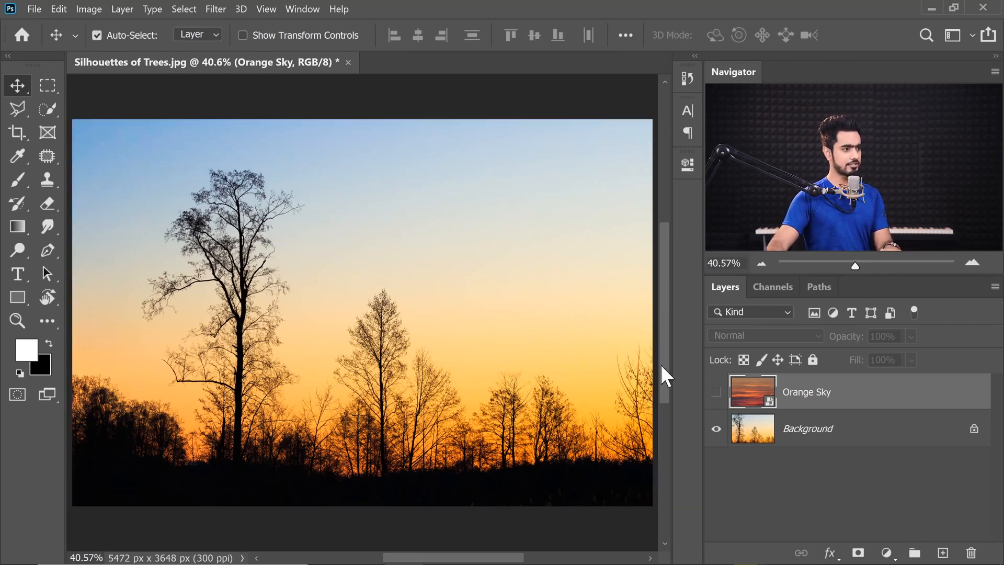
key(ctrl)
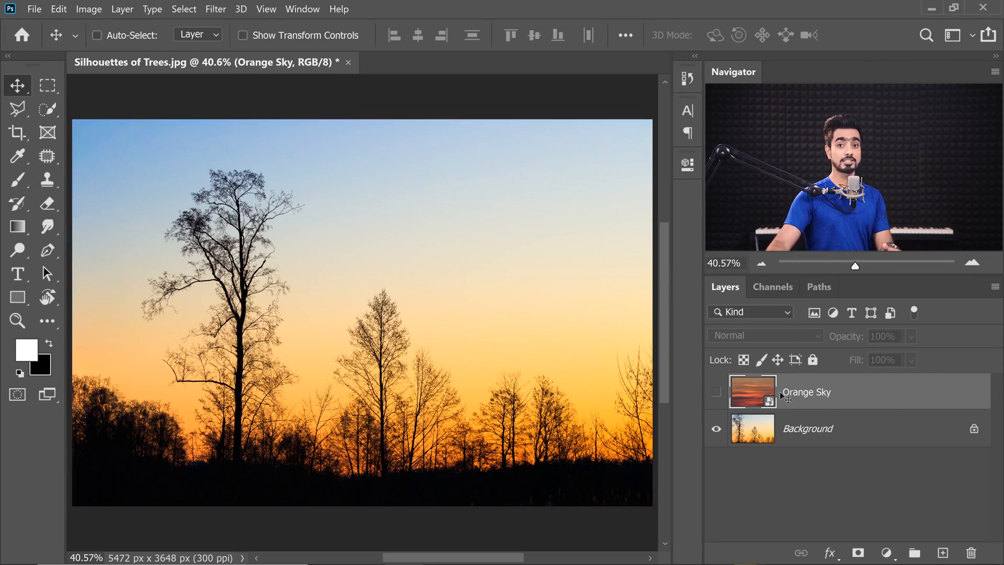
Show the Orange Sky layer again and transform it to cover the exposed strip along the canvas's right edge.
click(716, 393)
key(ctrl+t)
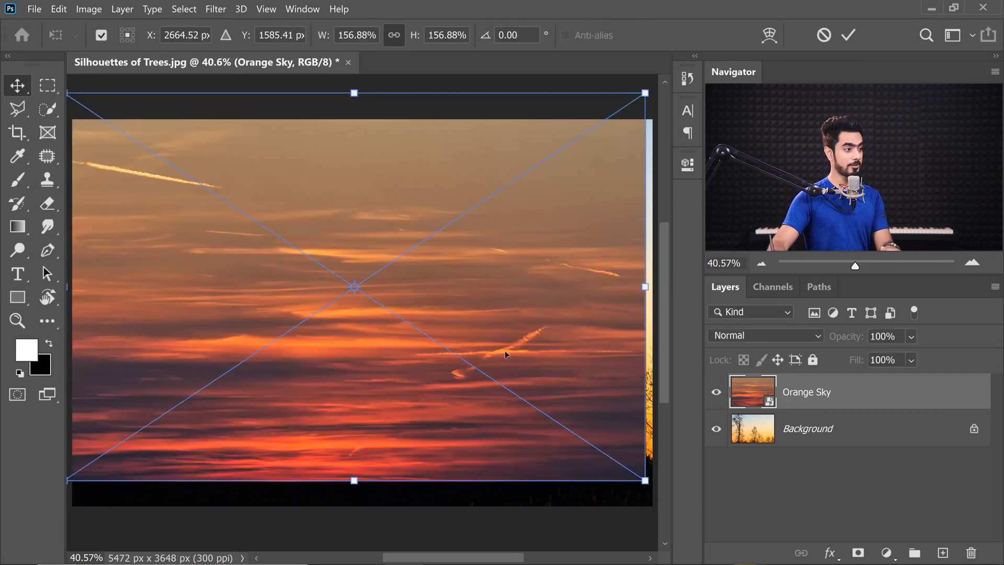
key(Return)
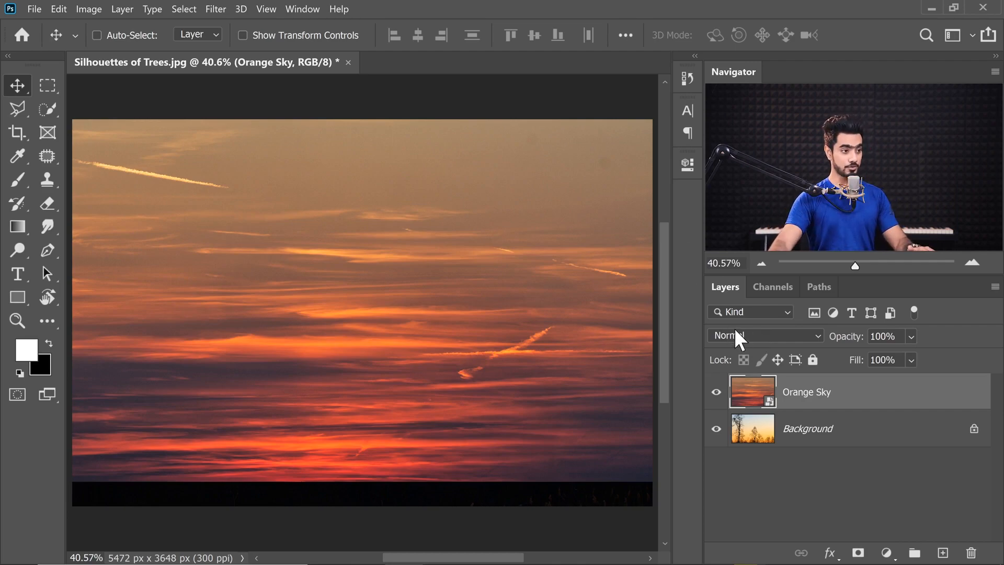
Preview the blend modes on the Orange Sky layer and set it to Multiply.
click(733, 337)
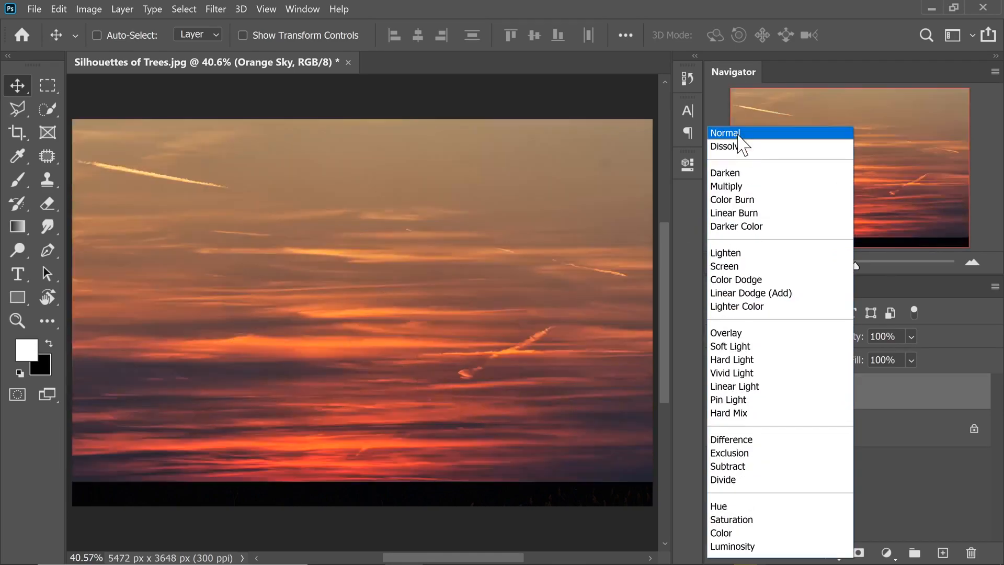
click(737, 131)
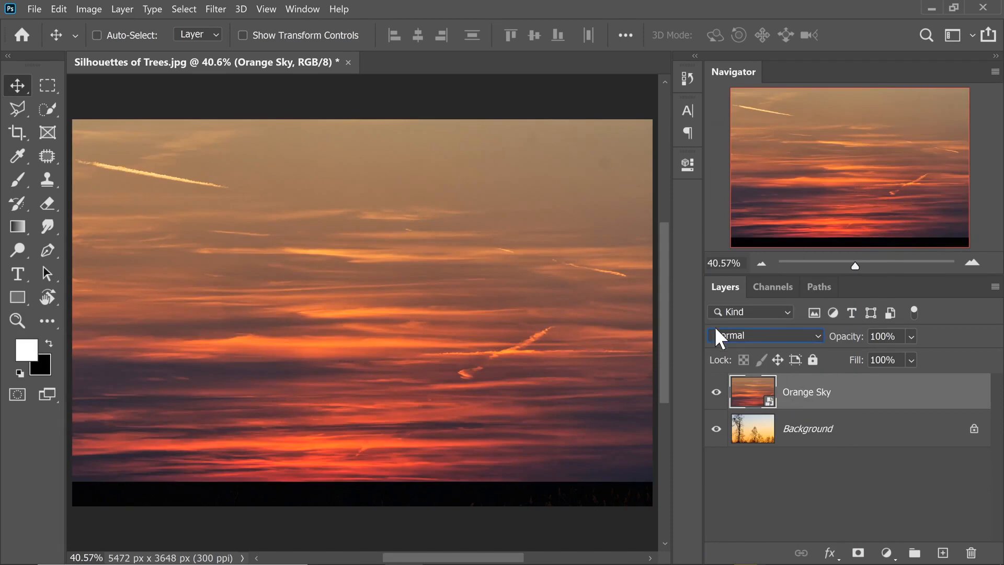
click(734, 336)
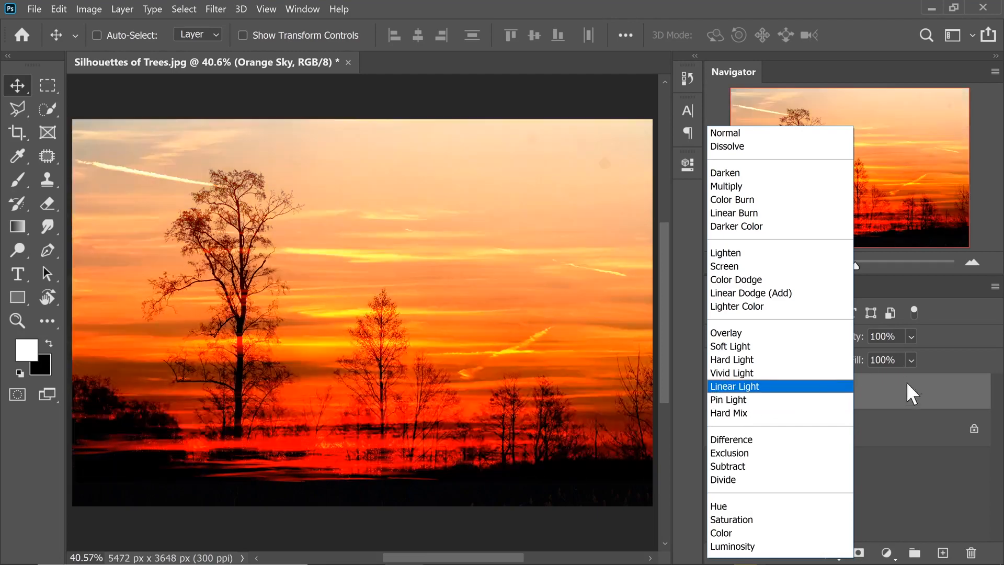
click(897, 387)
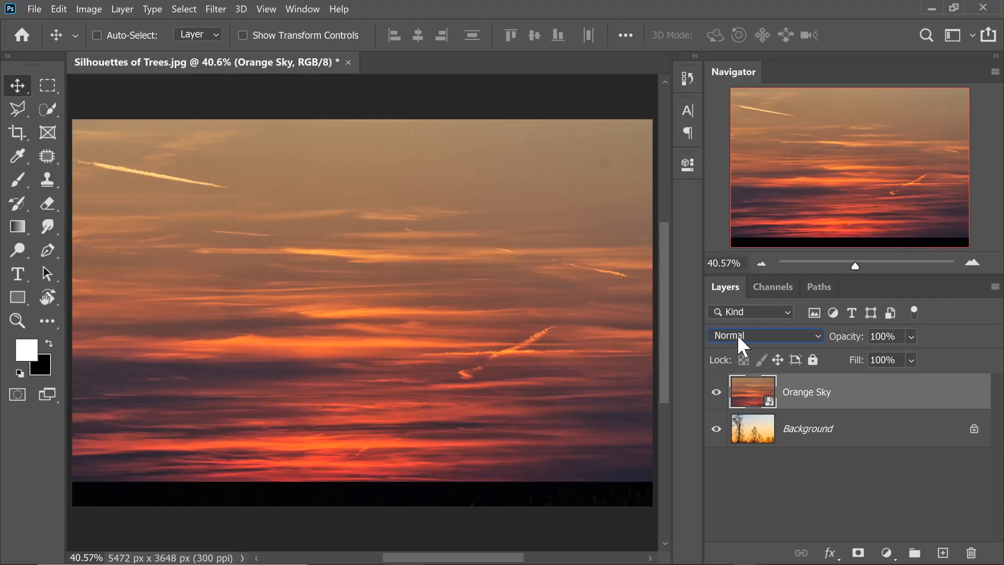
click(737, 334)
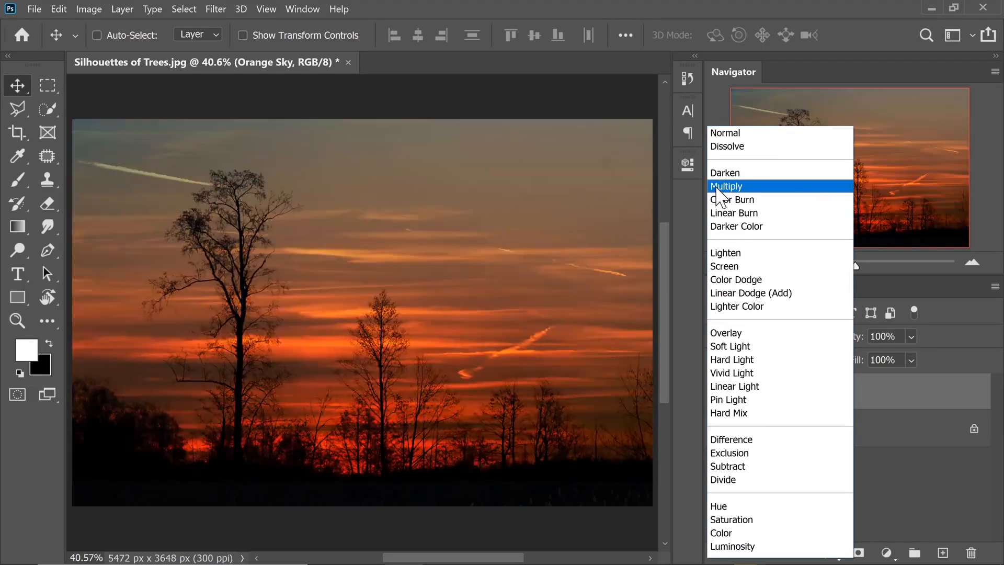
click(728, 187)
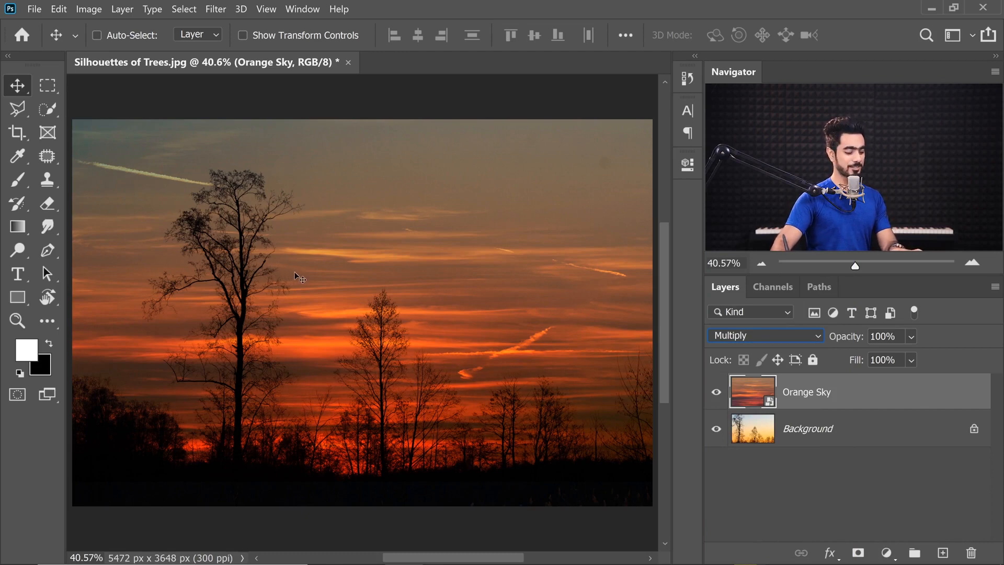
Stretch the Orange Sky layer vertically by pulling its upper edge well above the canvas, keeping its width.
key(ctrl+t)
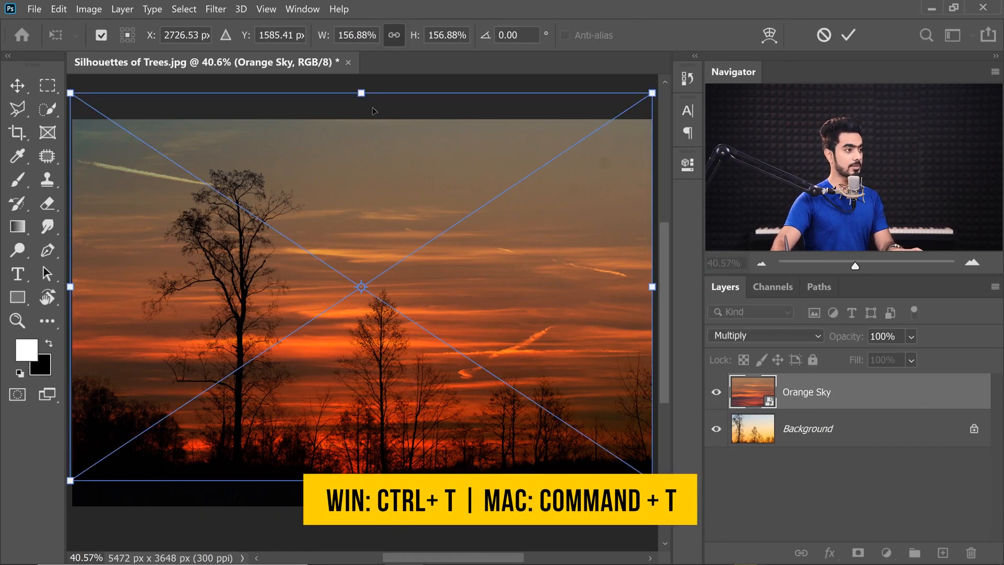
drag(379, 151, 353, 198)
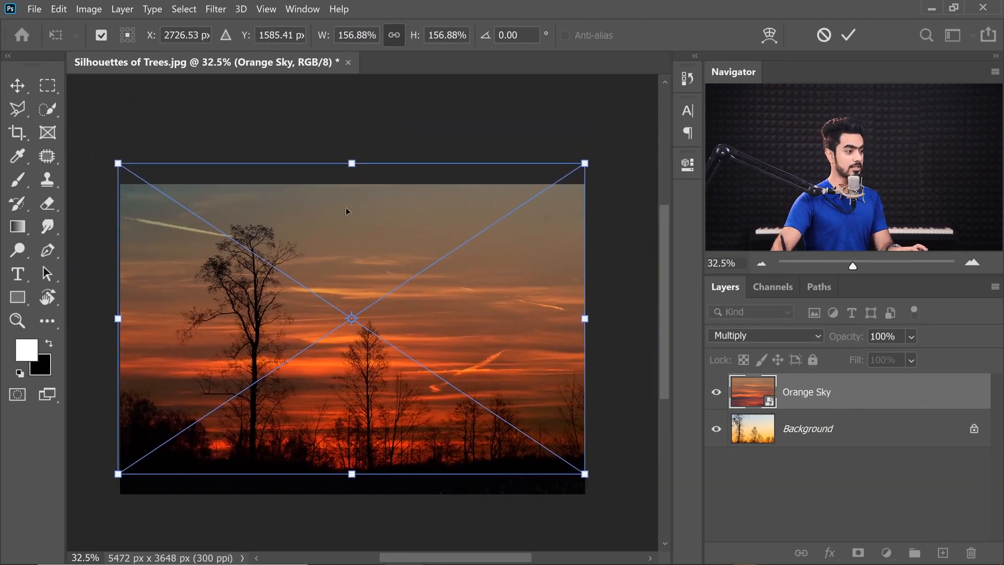
drag(352, 161, 332, 82)
key(Return)
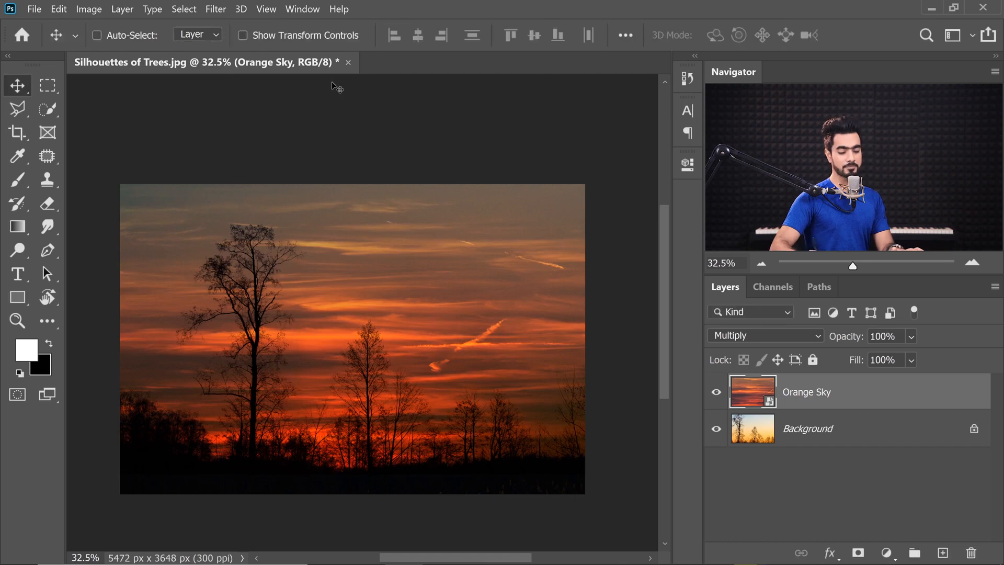
key(ctrl+0)
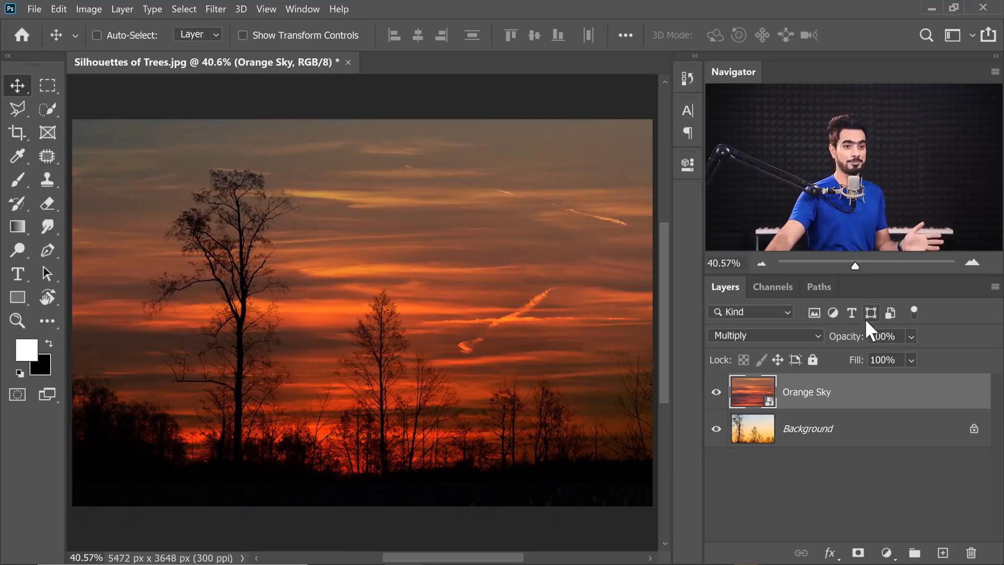
Set the Orange Sky layer's opacity to 85% and compare the picture with the layer hidden and shown.
drag(846, 336, 751, 336)
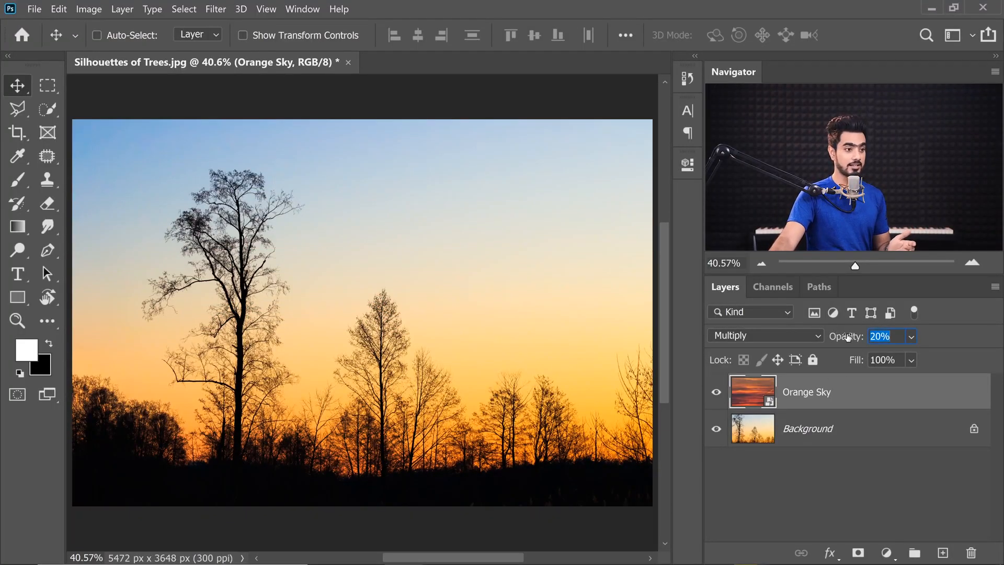
drag(848, 336, 876, 339)
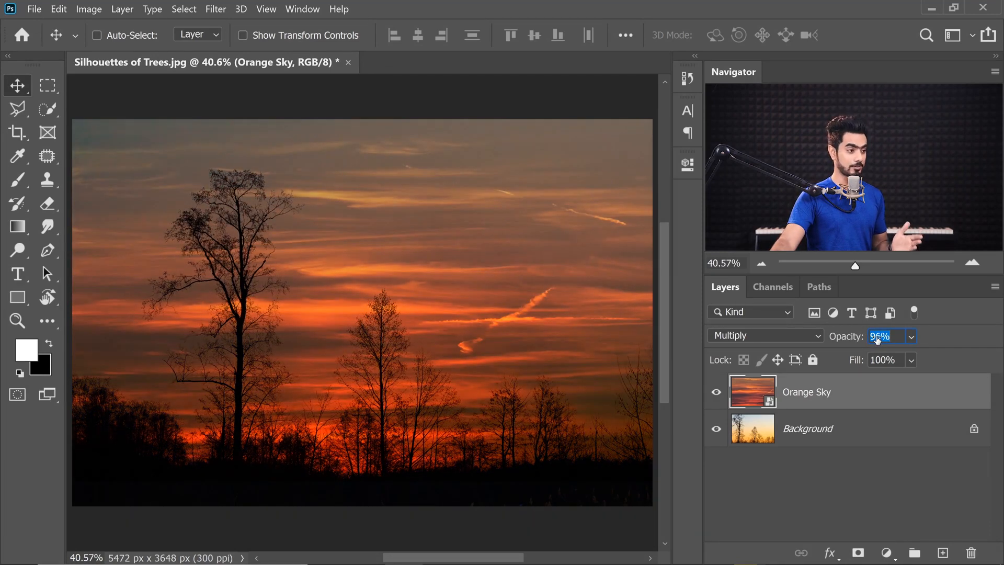
scroll(878, 339, down, 3)
scroll(878, 339, up, 1)
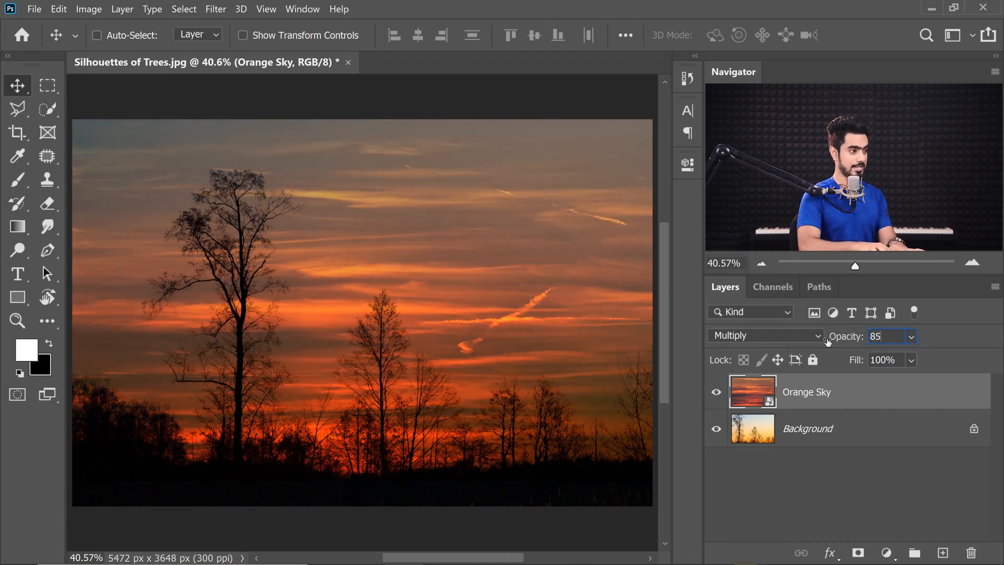
key(Return)
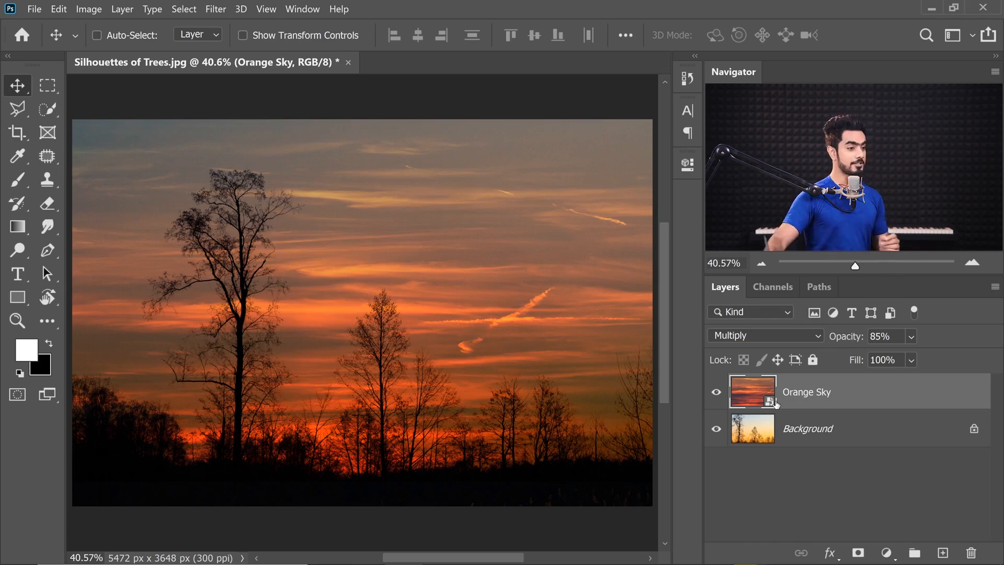
click(717, 392)
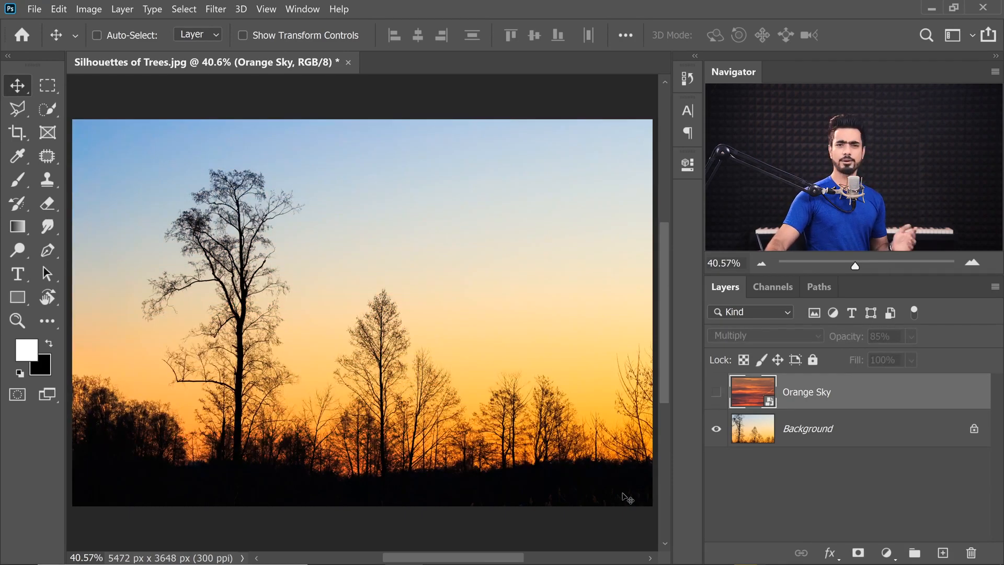
click(716, 393)
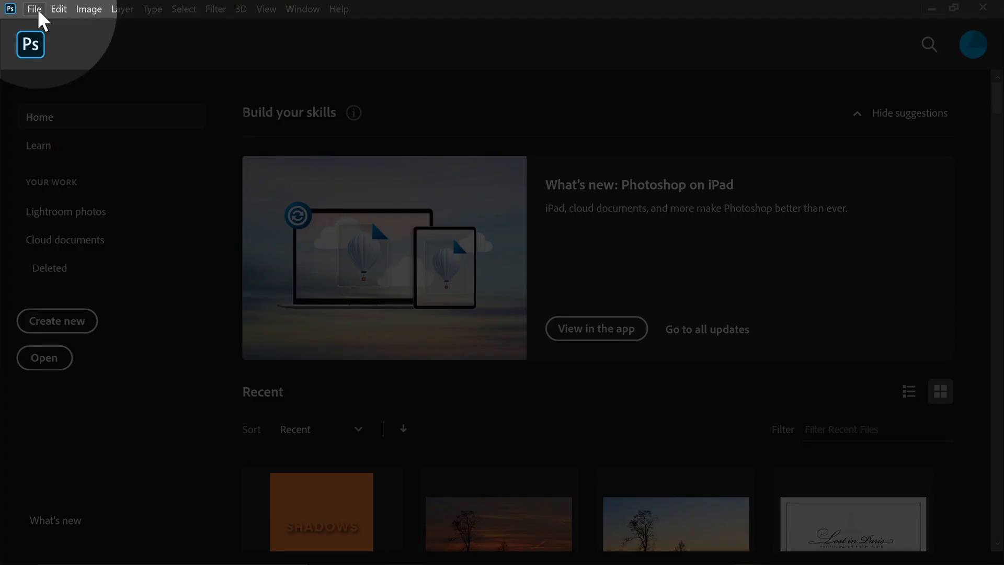
Create a new portrait A4 print document, 210 x 297 mm at 300 ppi.
click(35, 8)
click(47, 24)
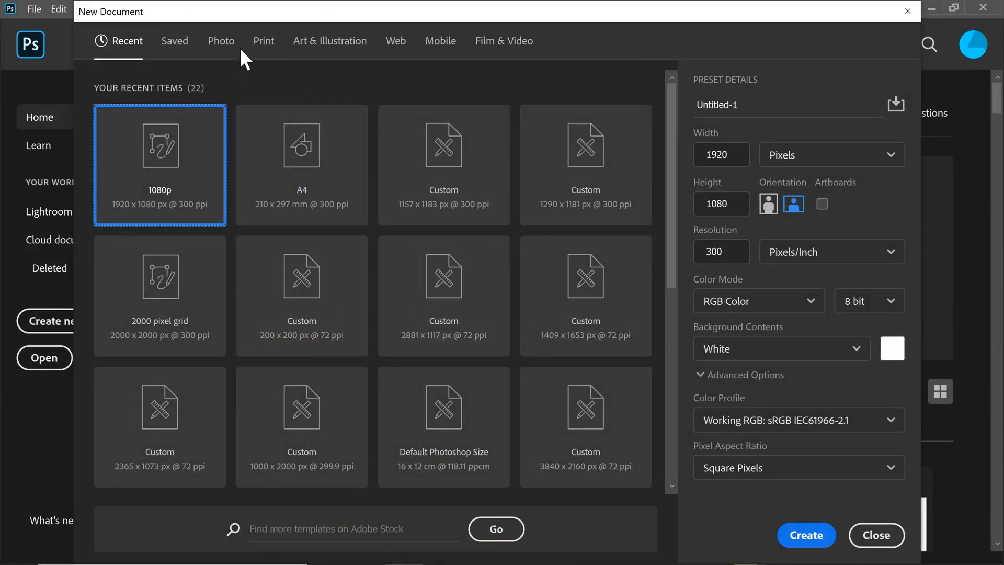
click(265, 44)
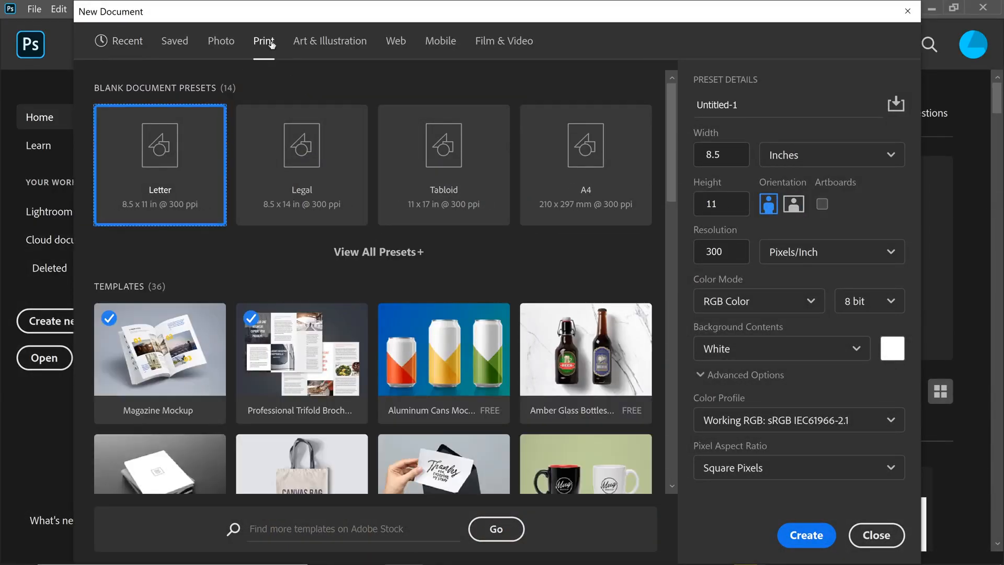
click(586, 185)
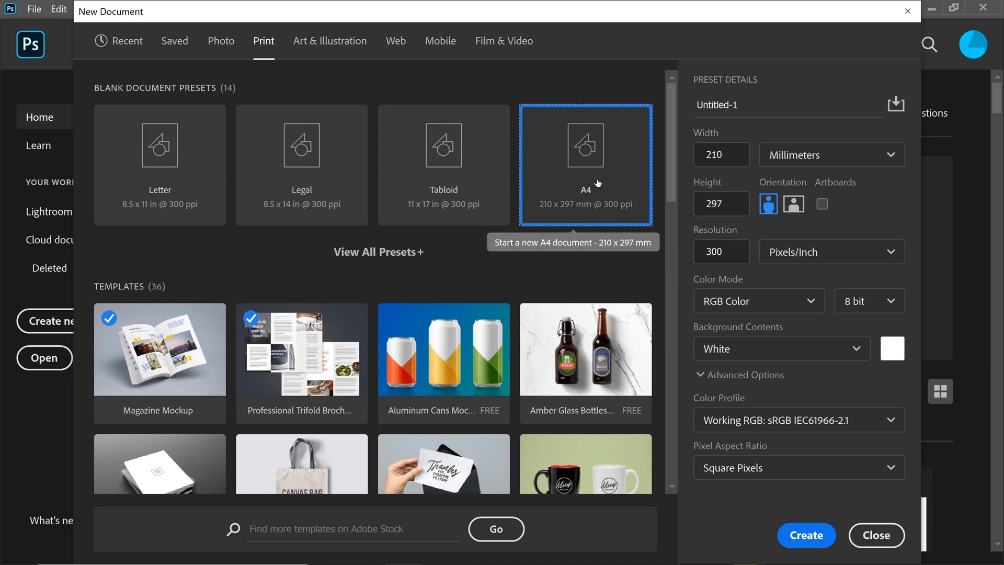
click(807, 535)
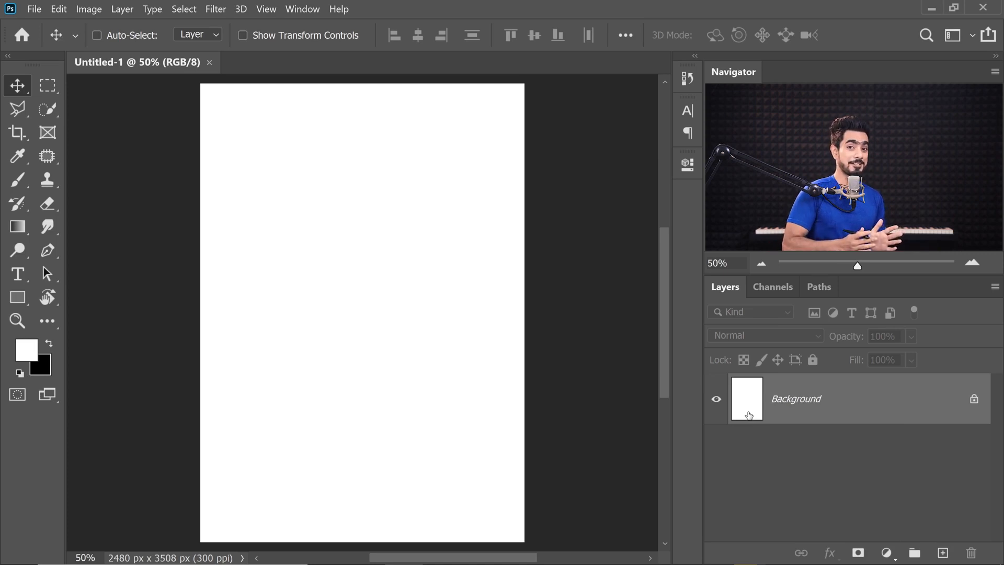
Add a Solid Color fill layer in orange (#f98d36) and delete the white Background layer.
click(886, 550)
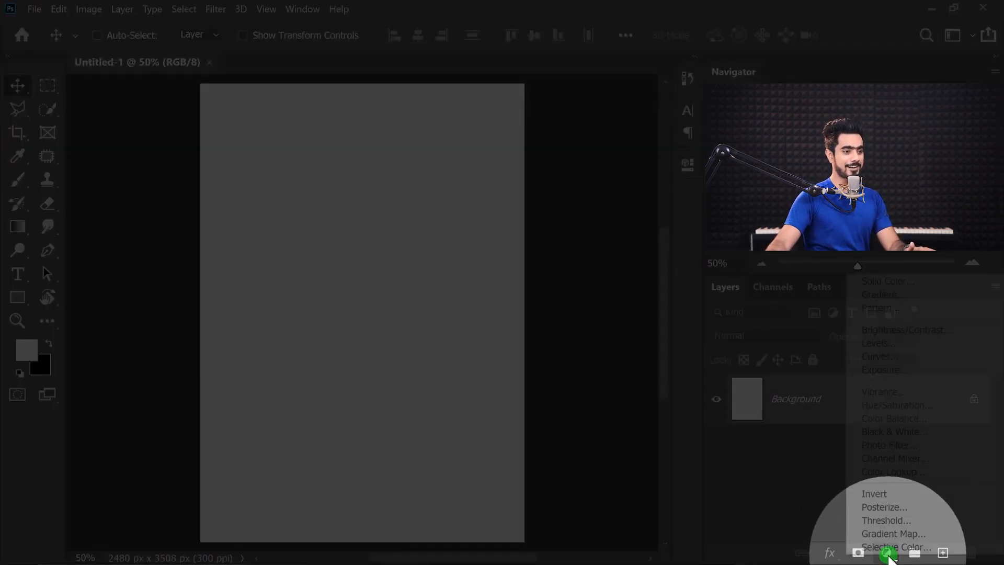
click(886, 282)
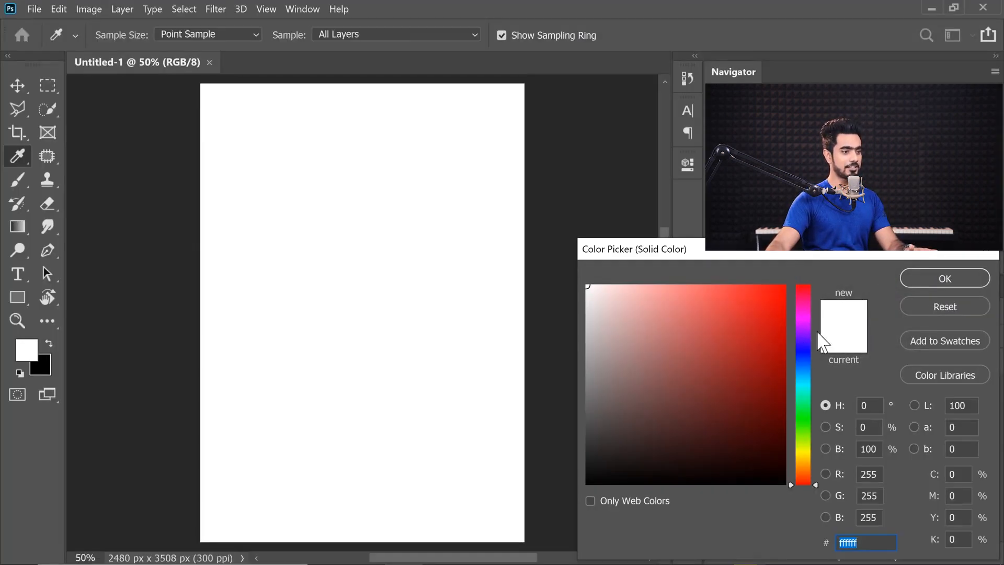
click(807, 469)
click(744, 289)
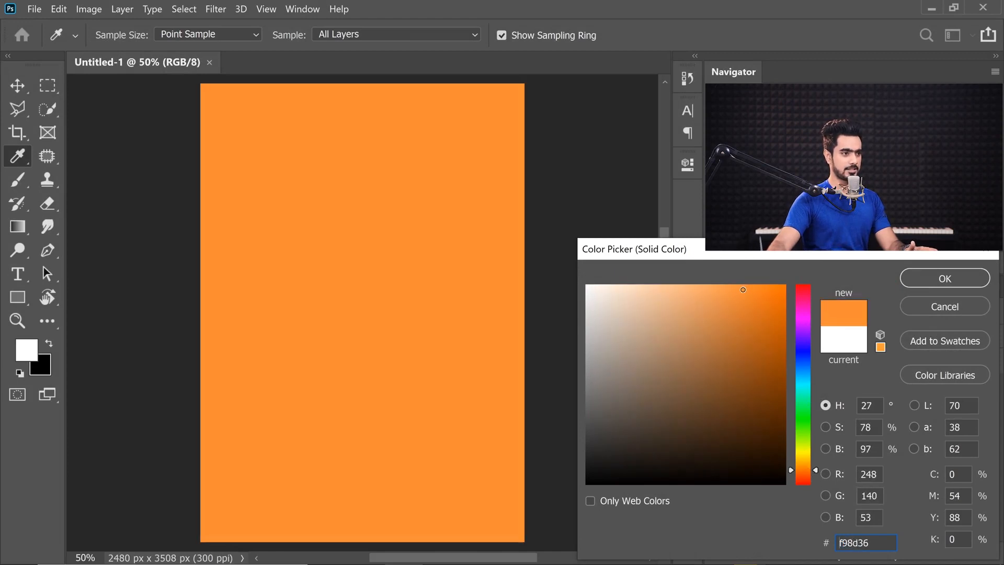
click(908, 284)
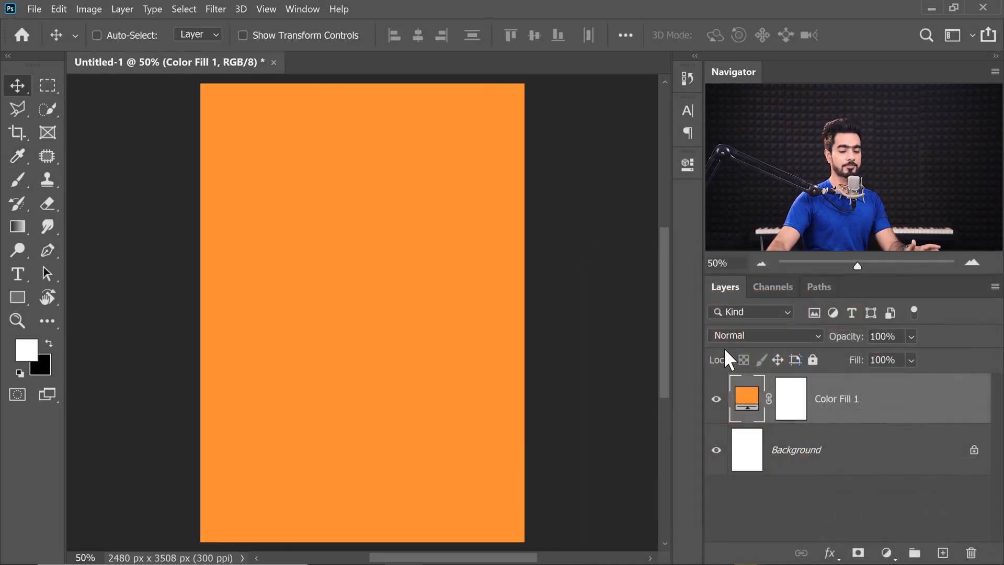
click(871, 457)
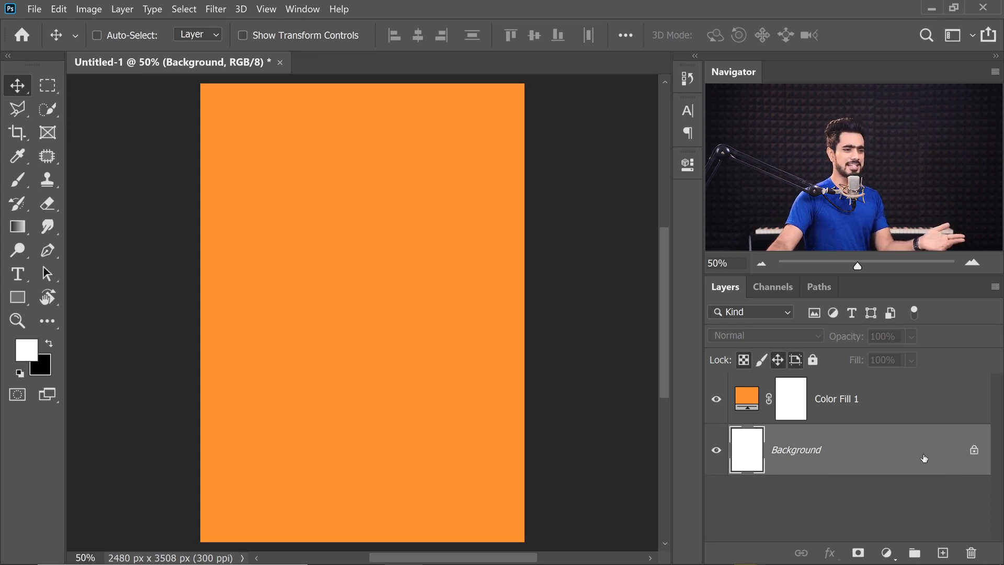
drag(908, 455, 971, 553)
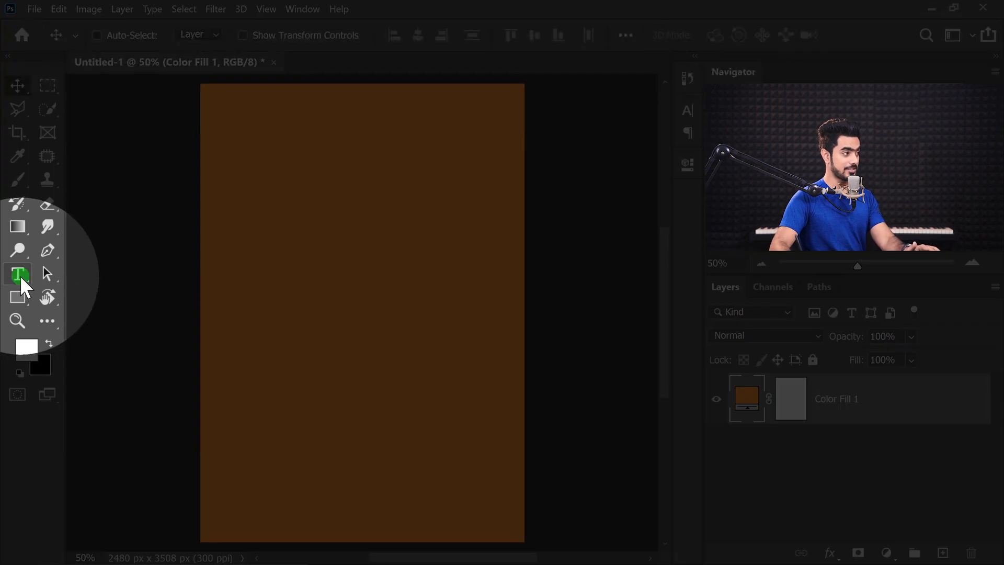
Add the black text "SHADOWS" in Gilroy ExtraBold, 40 px, on the upper part of the page.
click(19, 275)
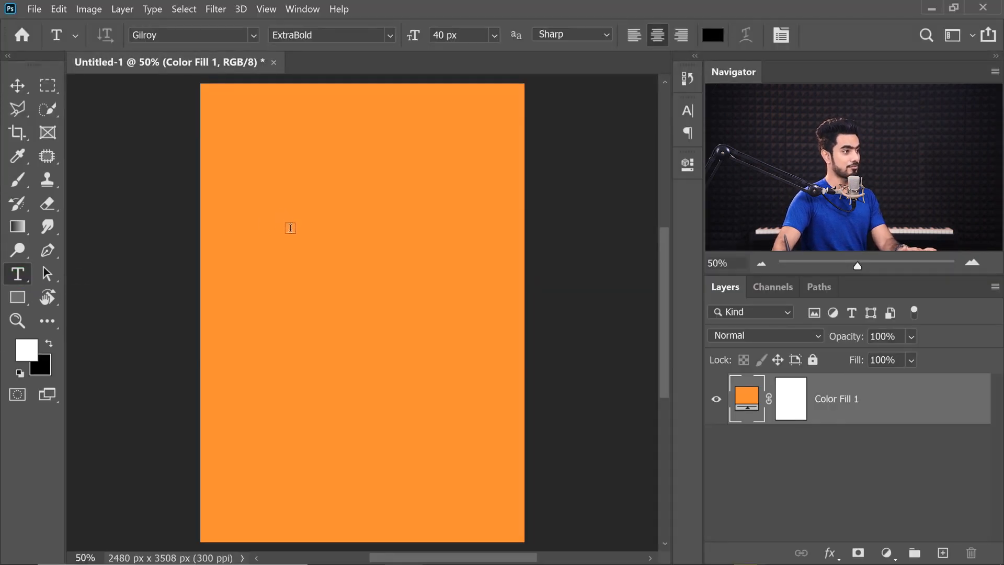
click(291, 227)
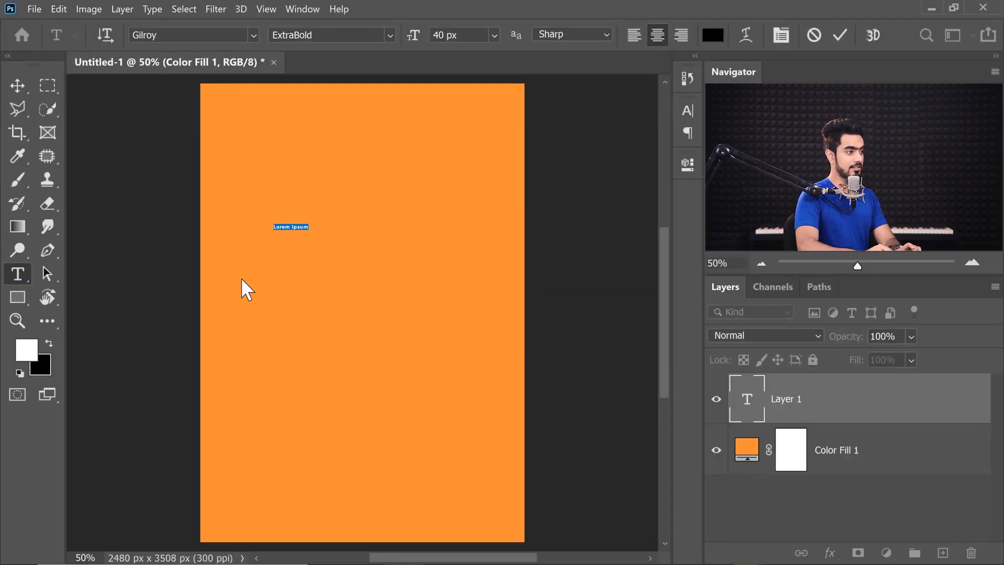
text(SHADOWS)
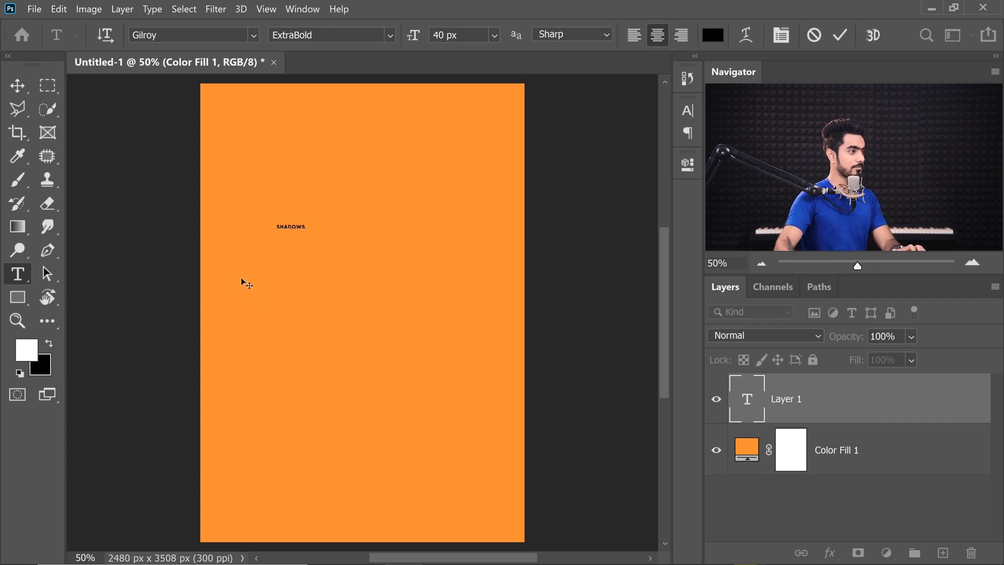
click(20, 86)
Scale the SHADOWS text to about 766% and center it horizontally in the upper part of the page.
key(ctrl+t)
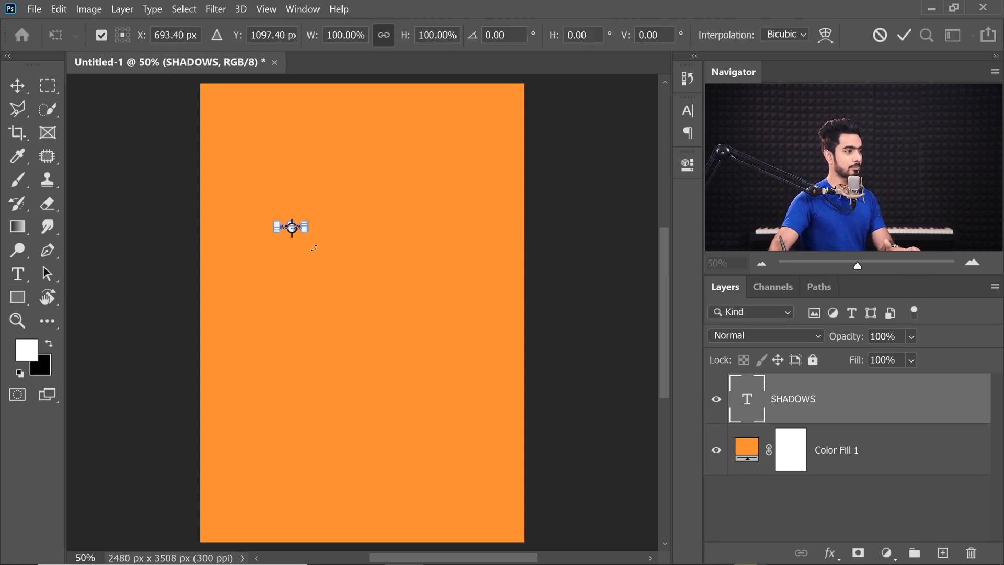
drag(301, 236, 484, 323)
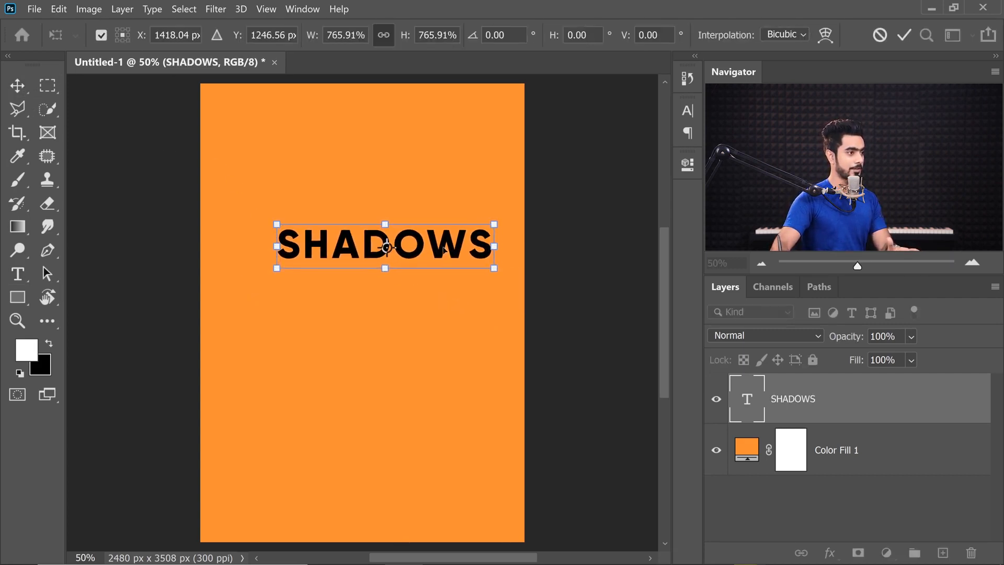
drag(387, 240, 417, 215)
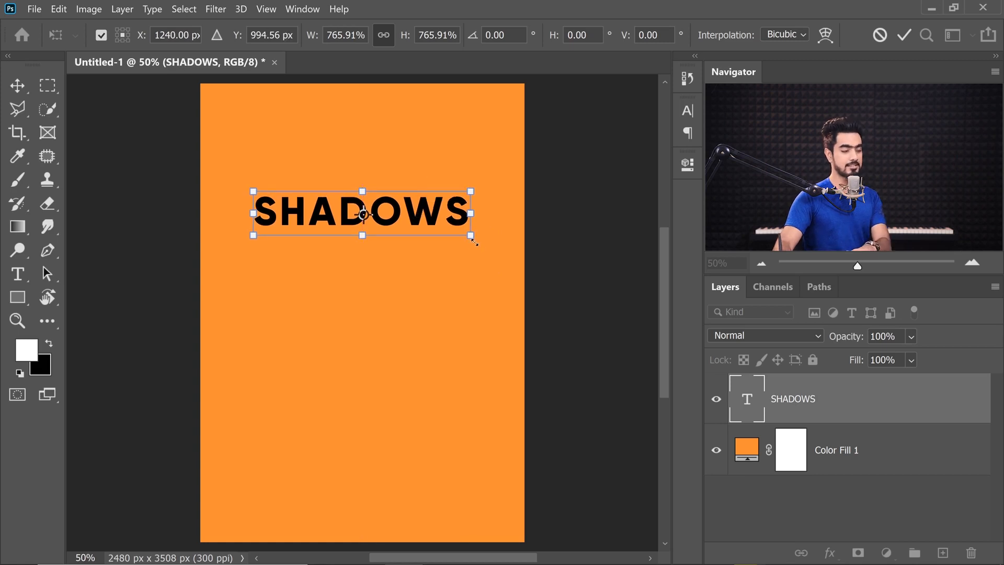
key(Return)
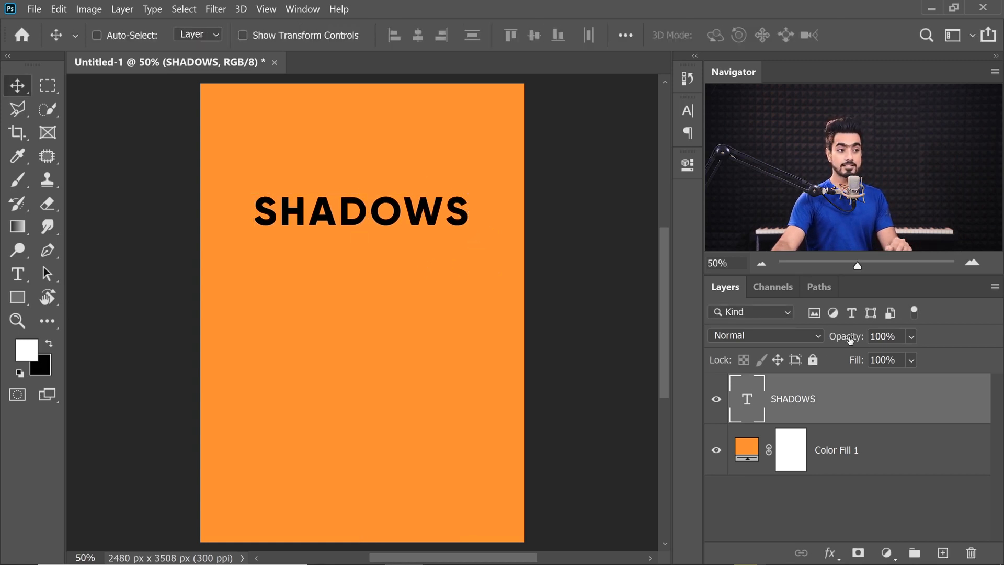
Lower the SHADOWS layer's opacity to 0% and restore it to 100%.
drag(849, 341, 810, 347)
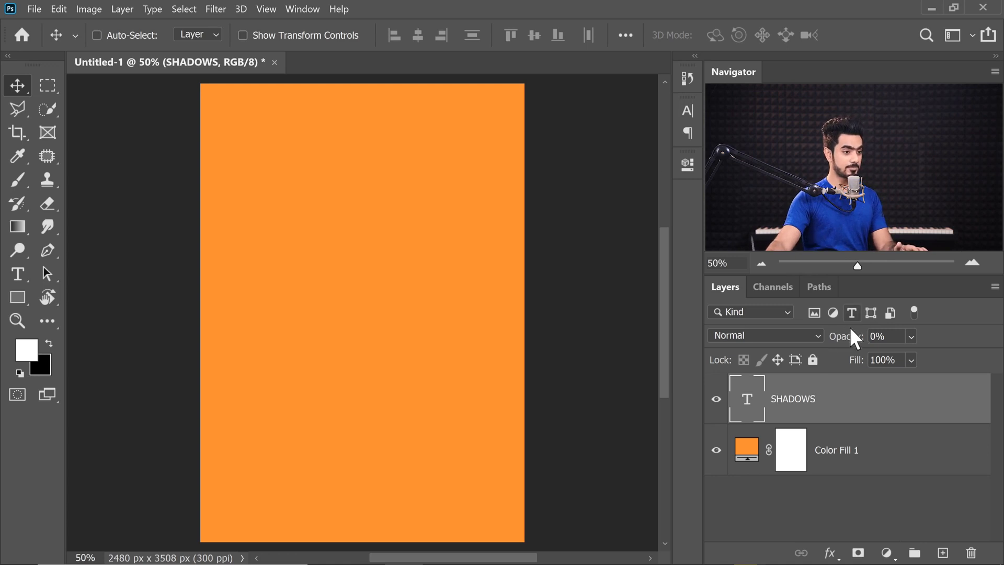
drag(864, 341, 925, 372)
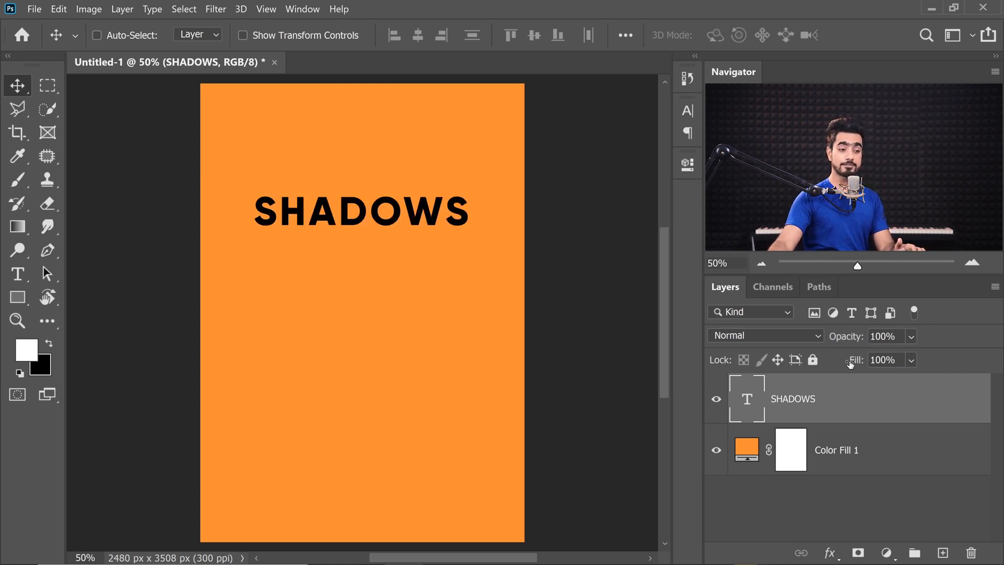
Lower the SHADOWS layer's fill and restore it to 100%.
drag(853, 363, 812, 372)
text(100)
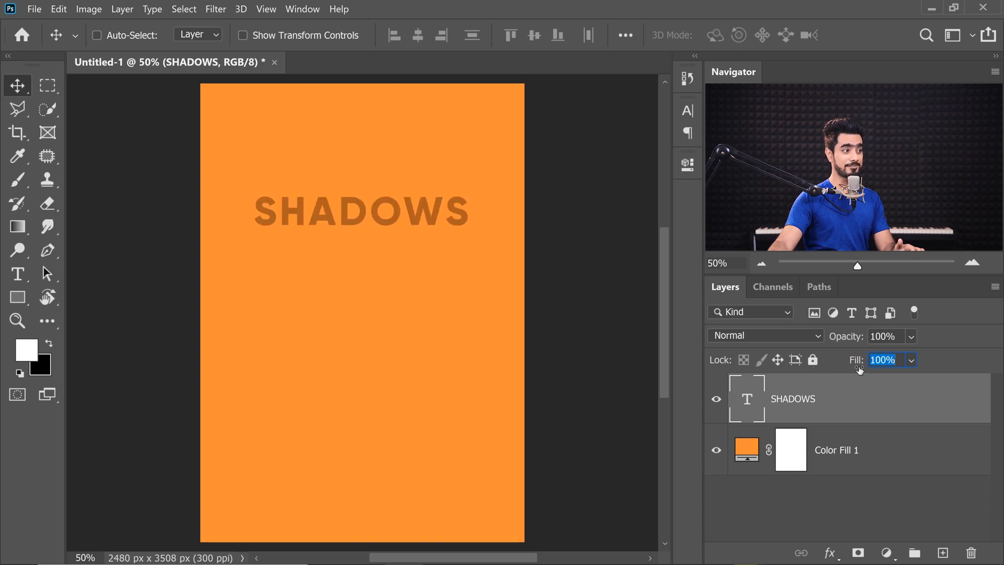
key(Return)
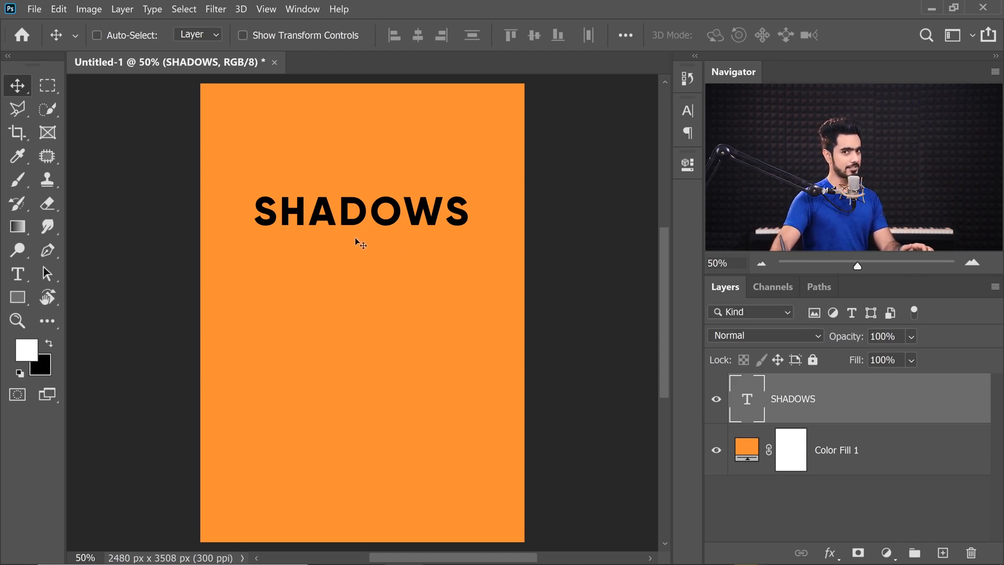
Try several colors on the SHADOWS text and recolor it red (#e05441).
double_click(753, 409)
click(712, 35)
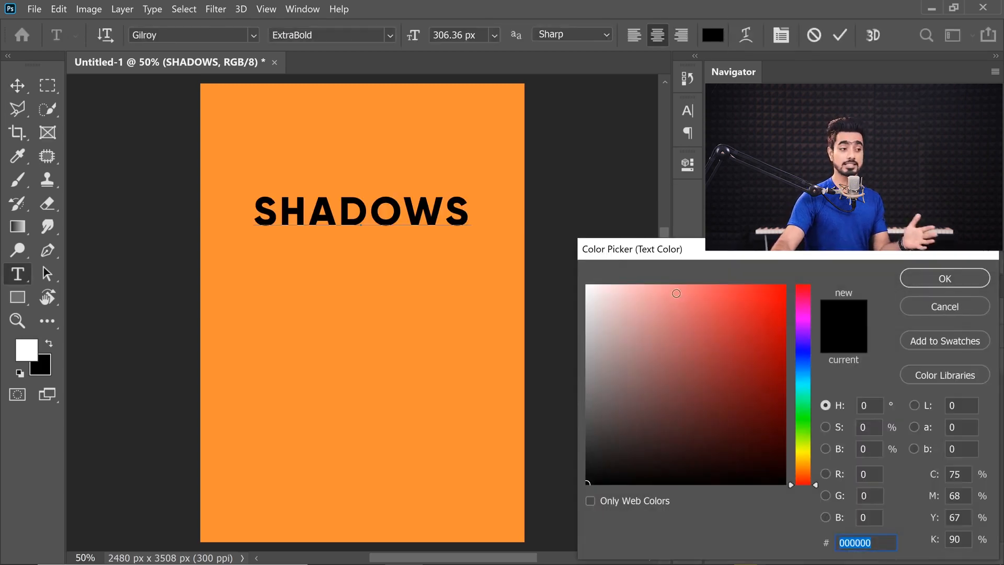
click(676, 320)
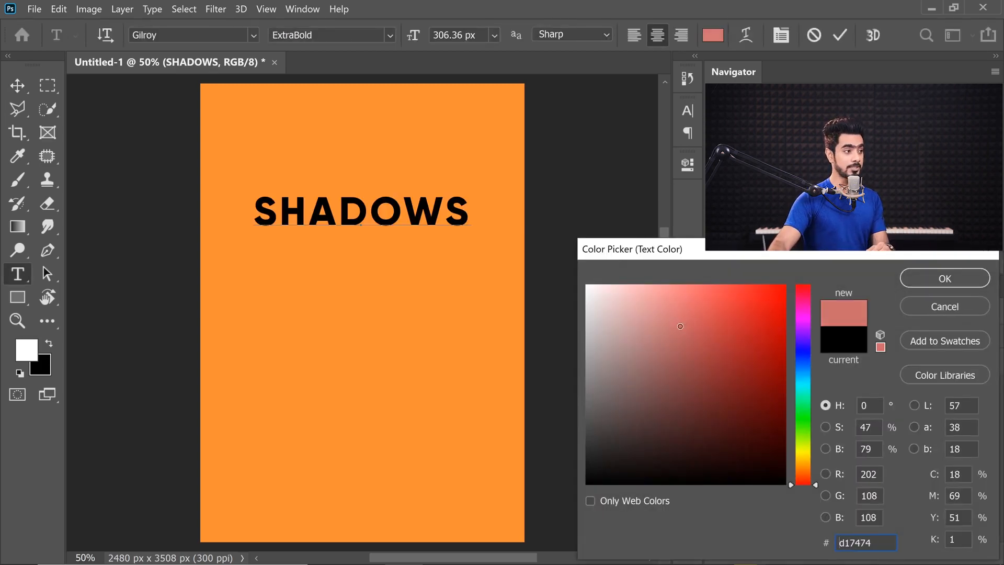
click(808, 446)
click(723, 346)
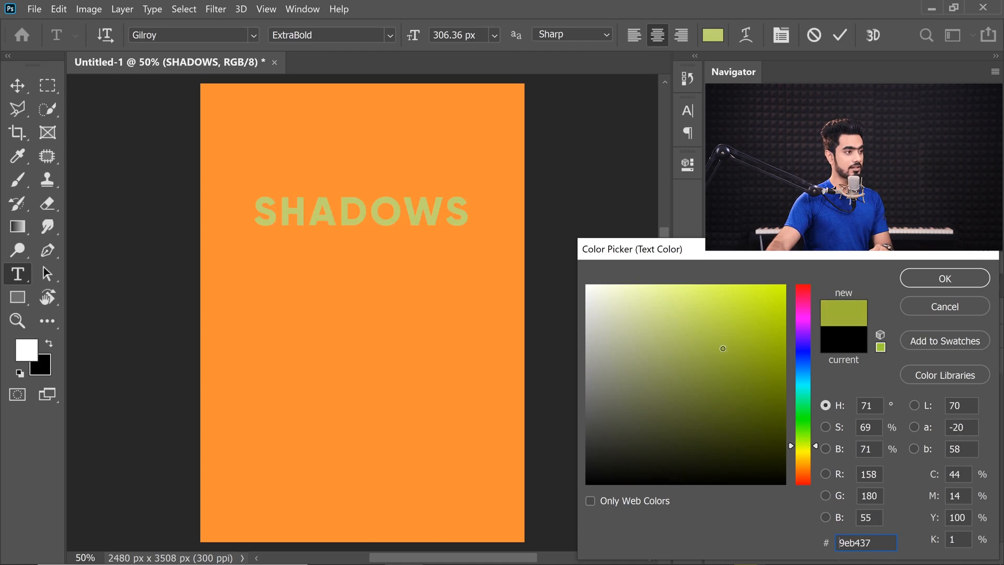
click(731, 306)
click(805, 378)
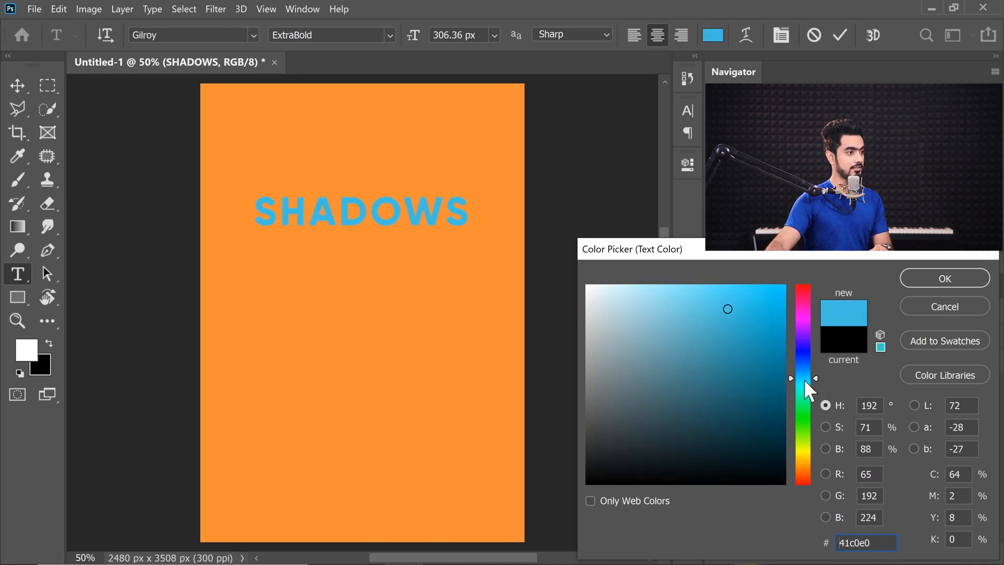
click(805, 334)
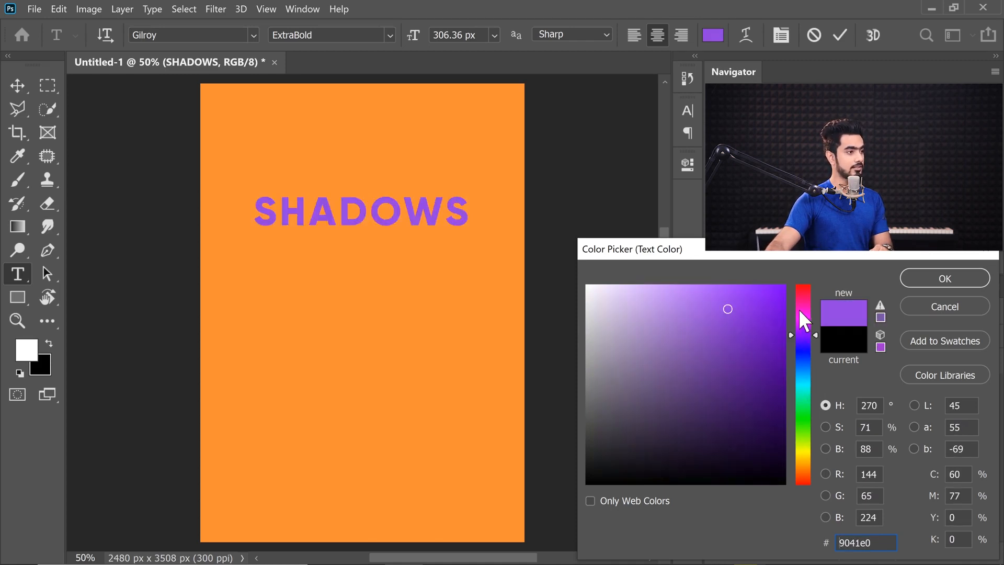
click(805, 470)
click(805, 482)
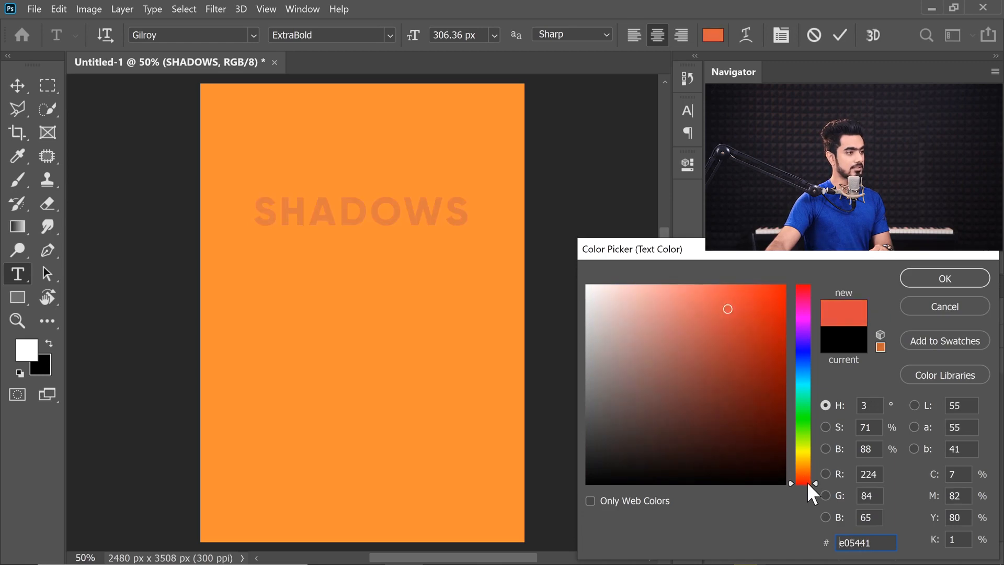
click(921, 280)
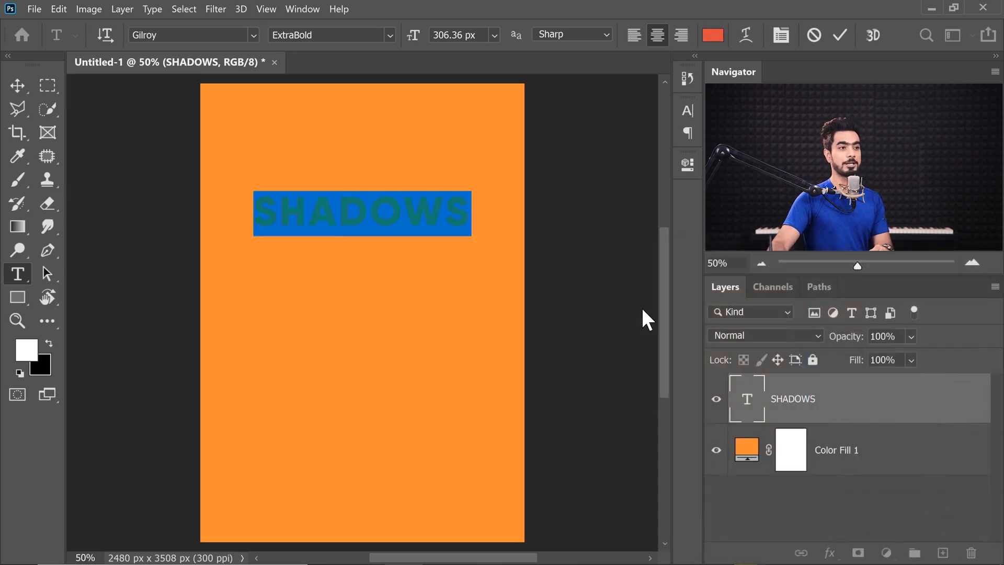
key(ctrl+Return)
key(v)
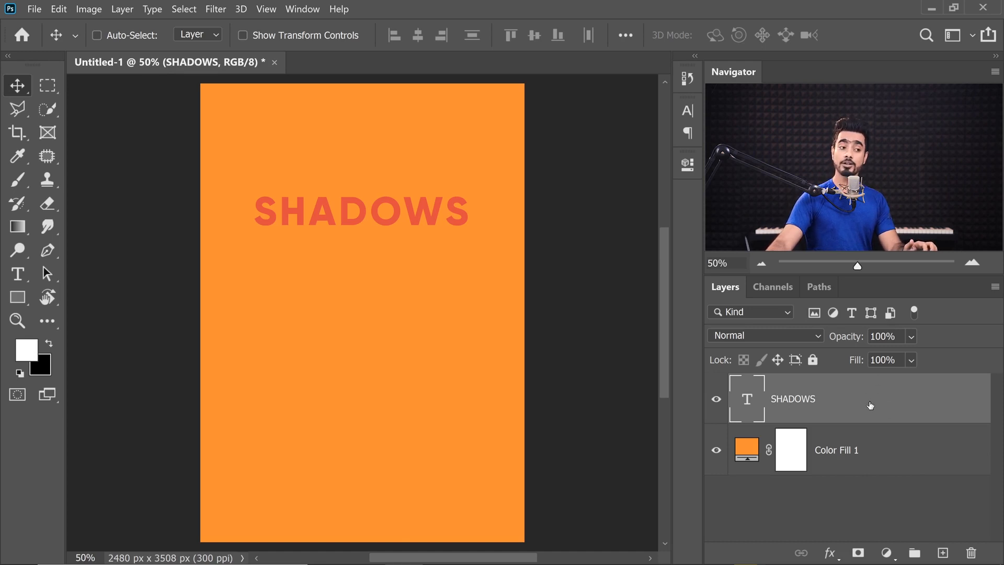
Open the SHADOWS layer's blending options, preview the Bevel & Emboss effect on the text and turn it off again.
right_click(869, 403)
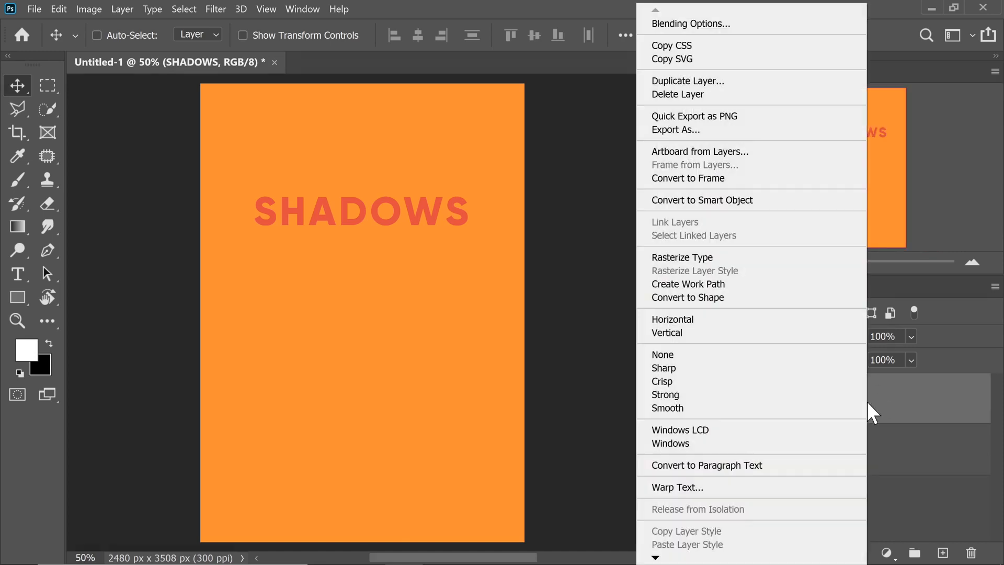
click(749, 24)
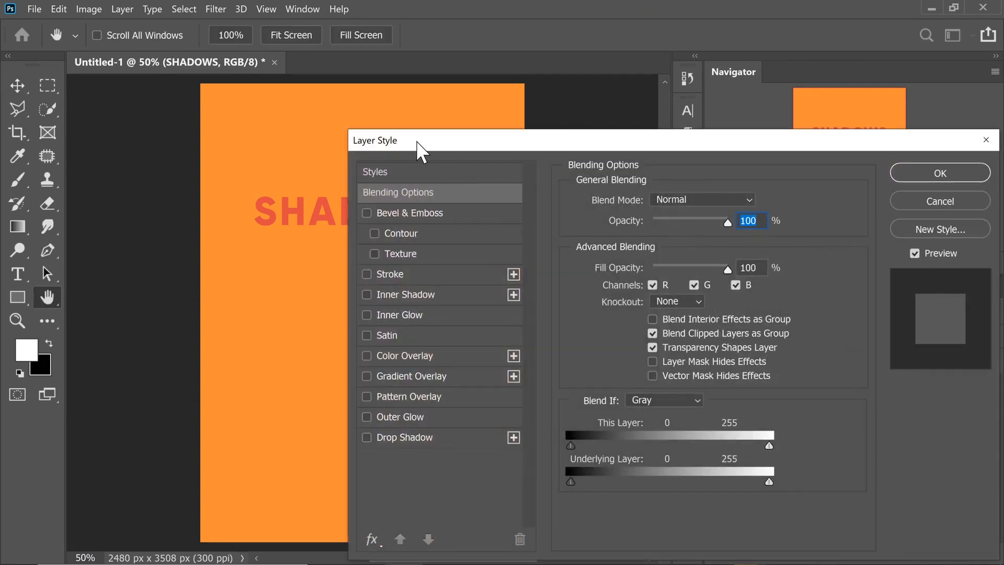
drag(417, 142, 620, 133)
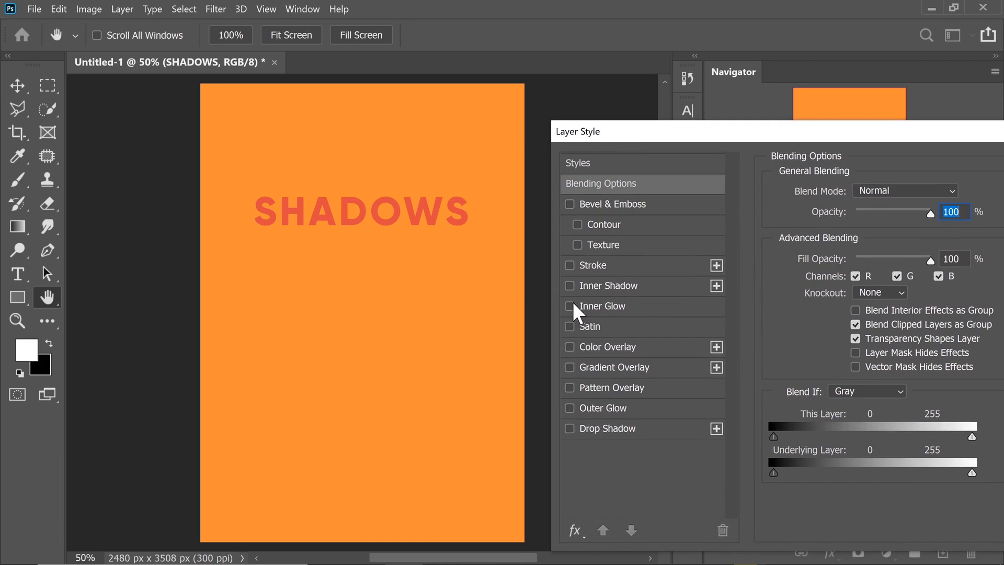
click(569, 204)
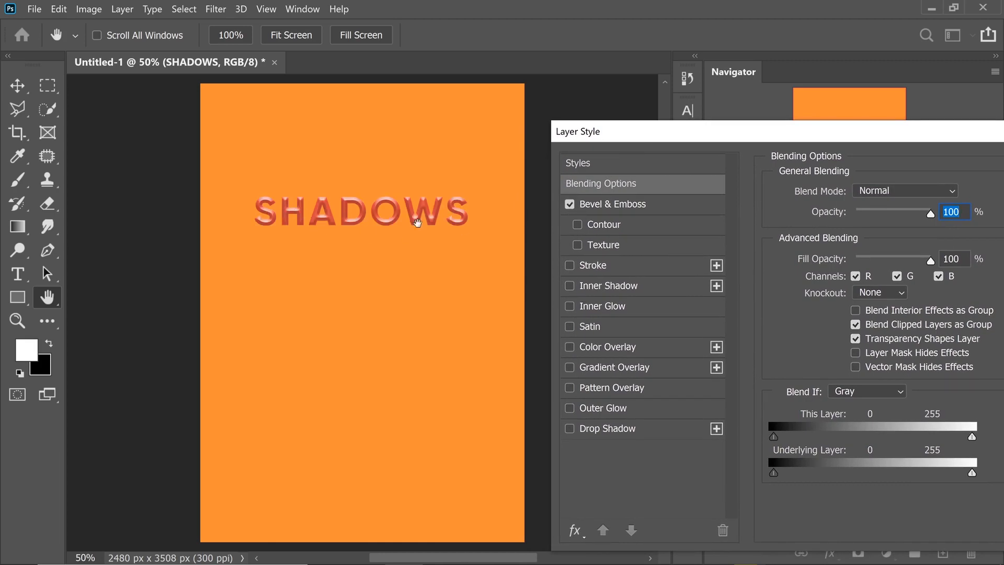
click(570, 204)
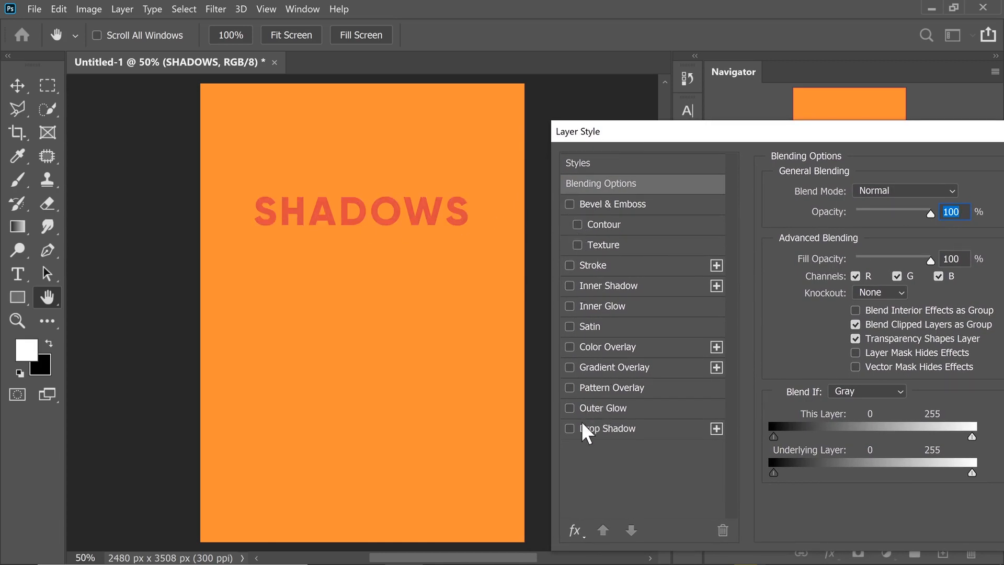
Add a Drop Shadow to the SHADOWS text with an angle of 125°, a distance of 35 px and a size of 76 px.
click(570, 429)
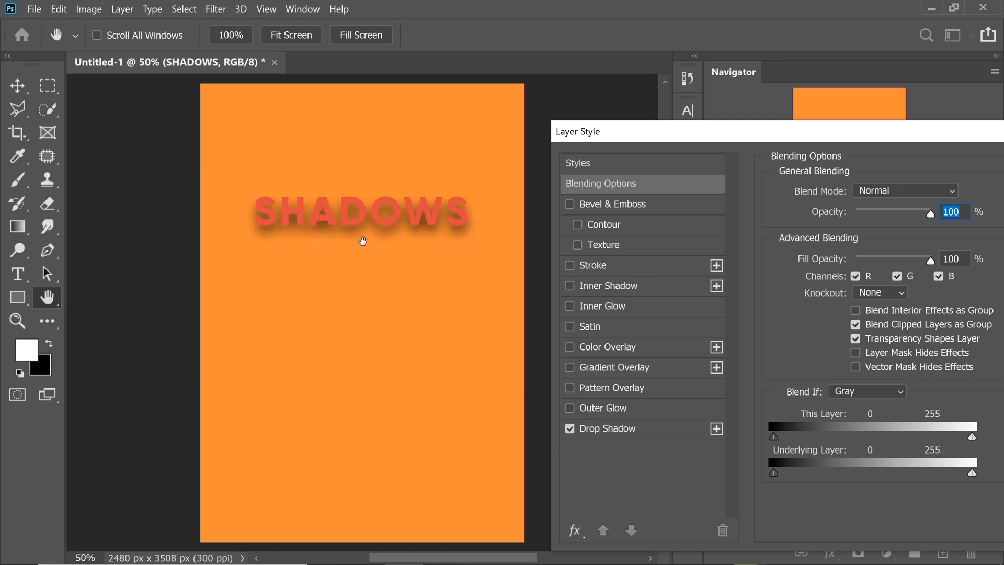
click(639, 437)
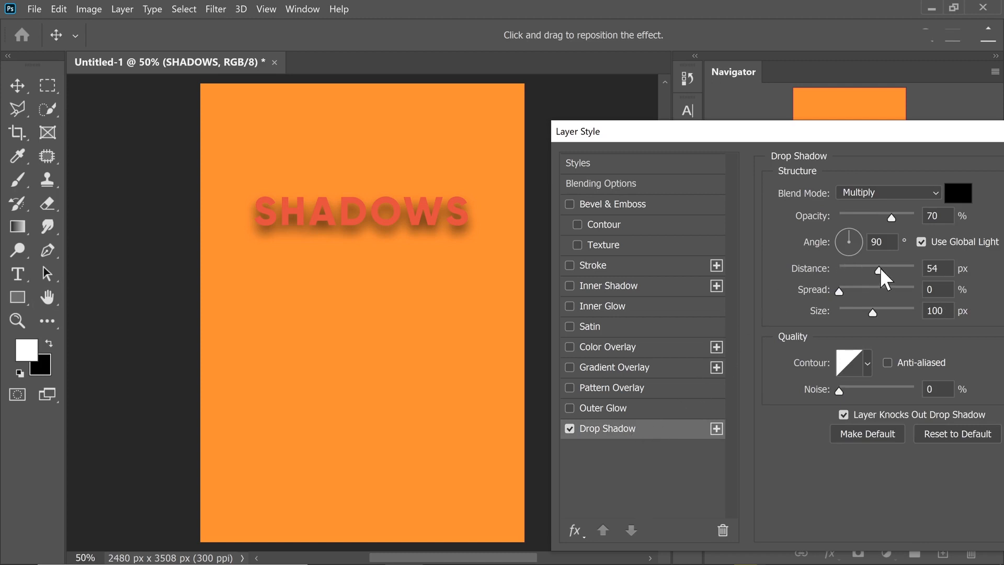
drag(880, 268, 889, 268)
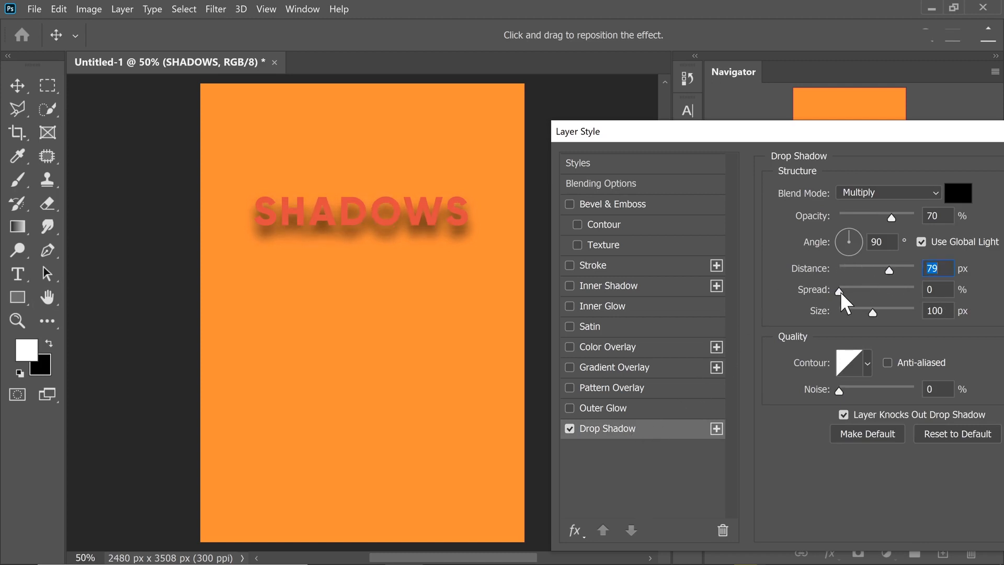
drag(840, 291, 865, 319)
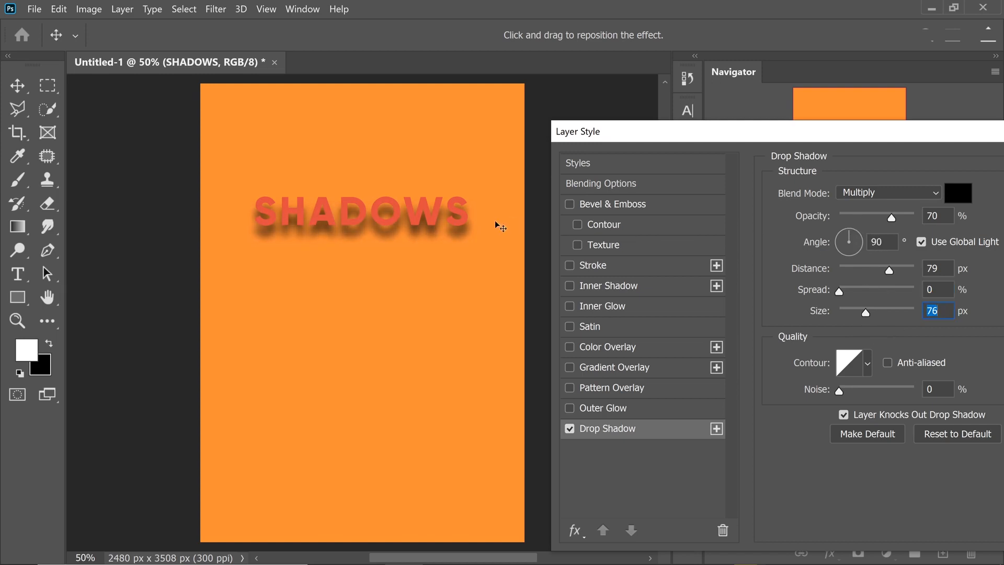
drag(846, 233, 839, 234)
mouse_move(390, 223)
mouse_down()
mouse_move(422, 230)
mouse_move(424, 274)
mouse_move(392, 254)
mouse_move(427, 240)
mouse_move(391, 222)
mouse_up()
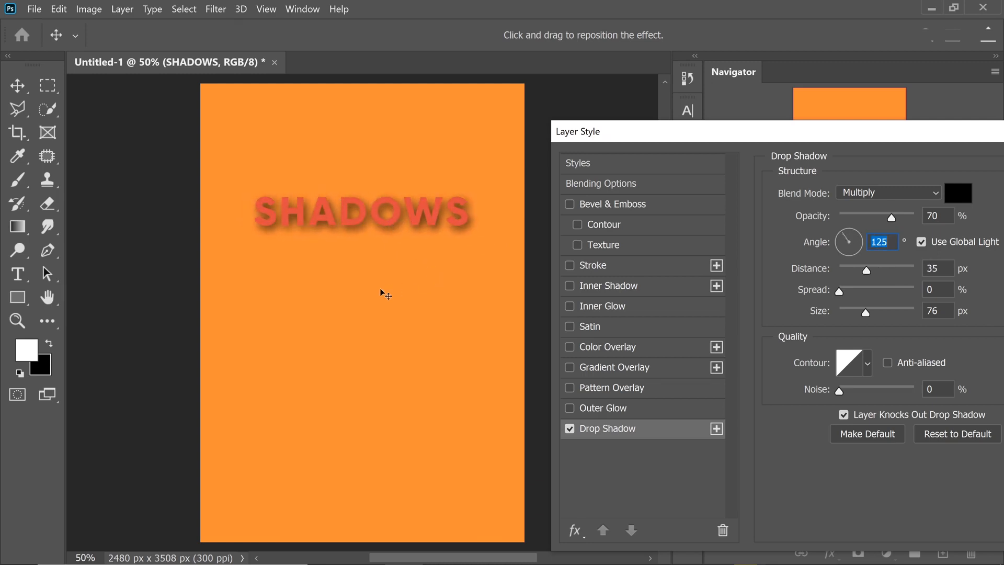
drag(758, 134, 331, 136)
key(Return)
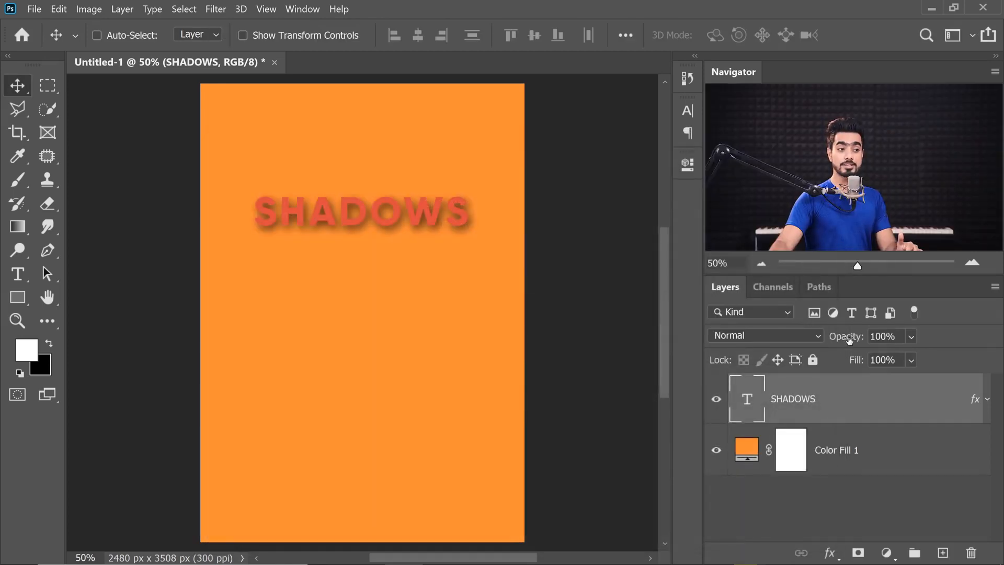
Try the SHADOWS layer's opacity at 48%, restore it to 100%, and set the layer's fill to 0%.
drag(849, 343, 830, 345)
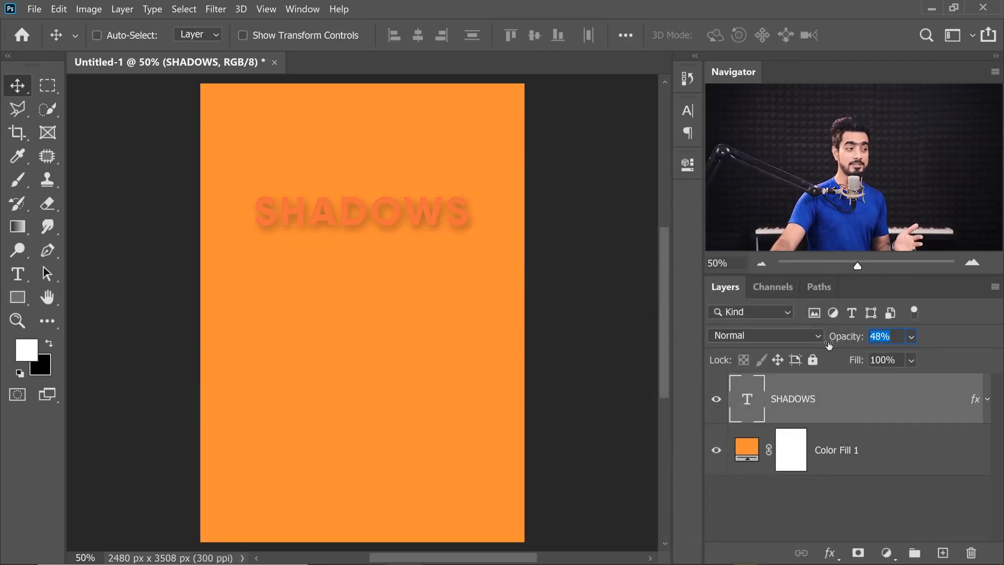
drag(829, 344, 925, 345)
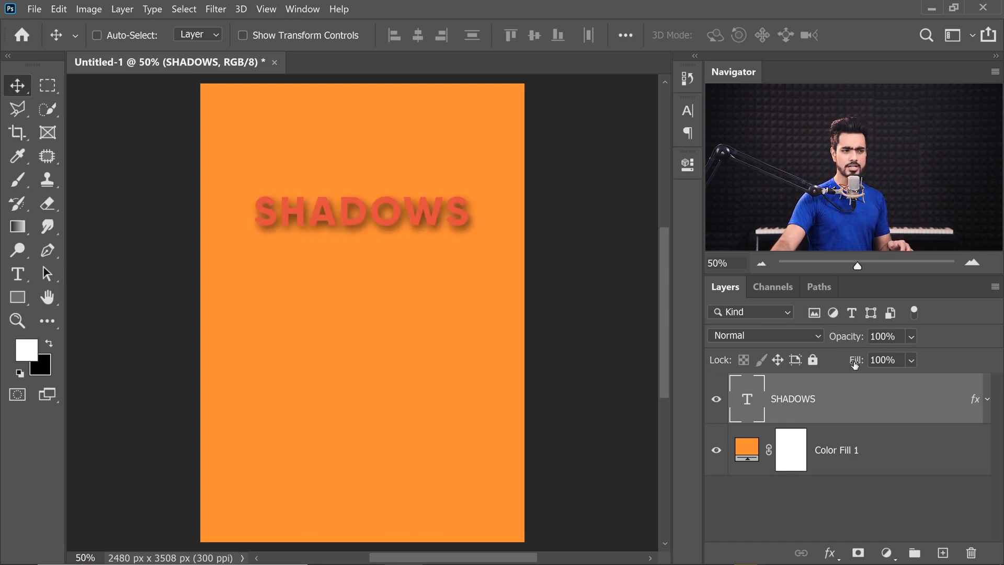
drag(850, 362, 784, 366)
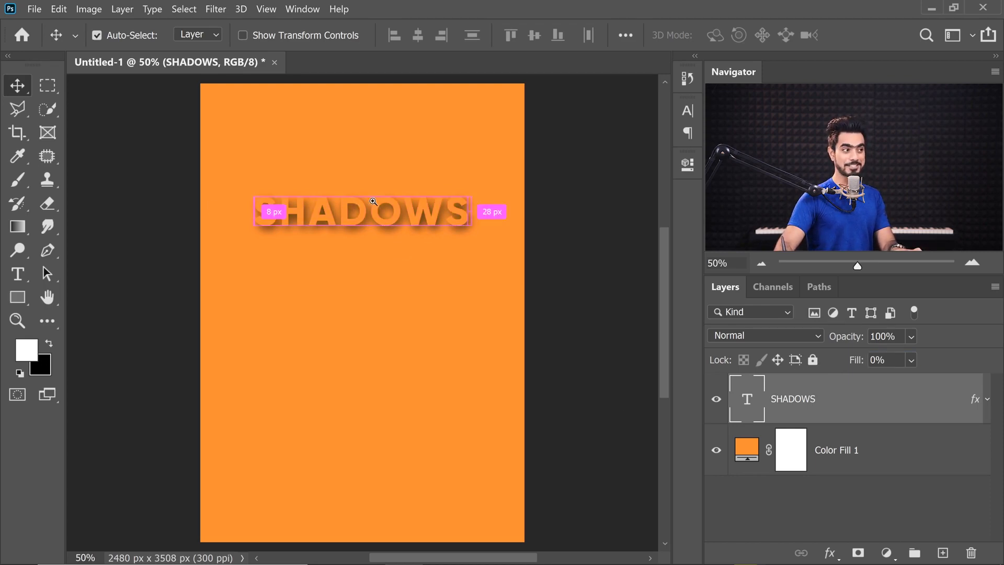
drag(359, 220, 379, 229)
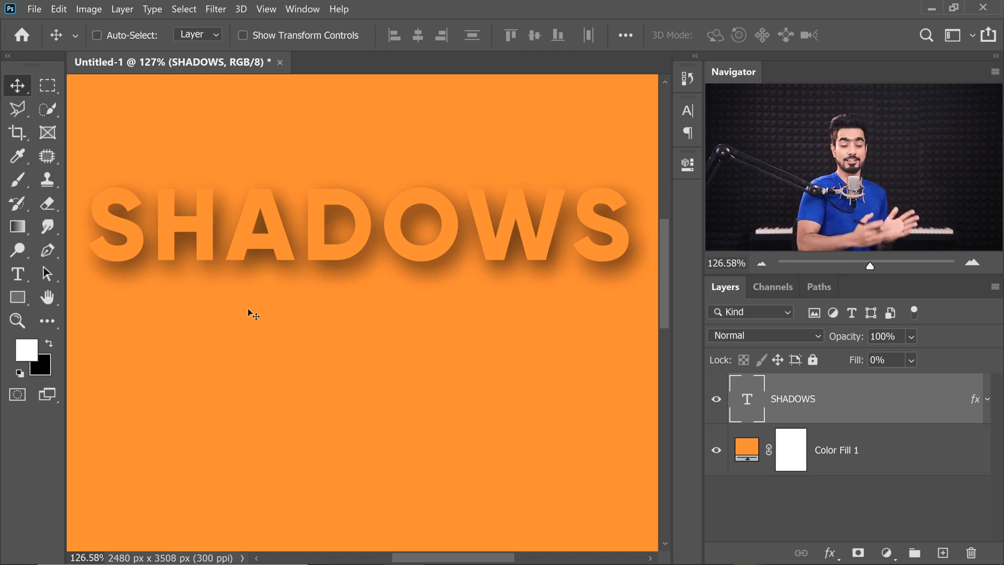
Change the Color Fill 1 background layer's color to yellow (#eabe25).
double_click(749, 455)
click(751, 313)
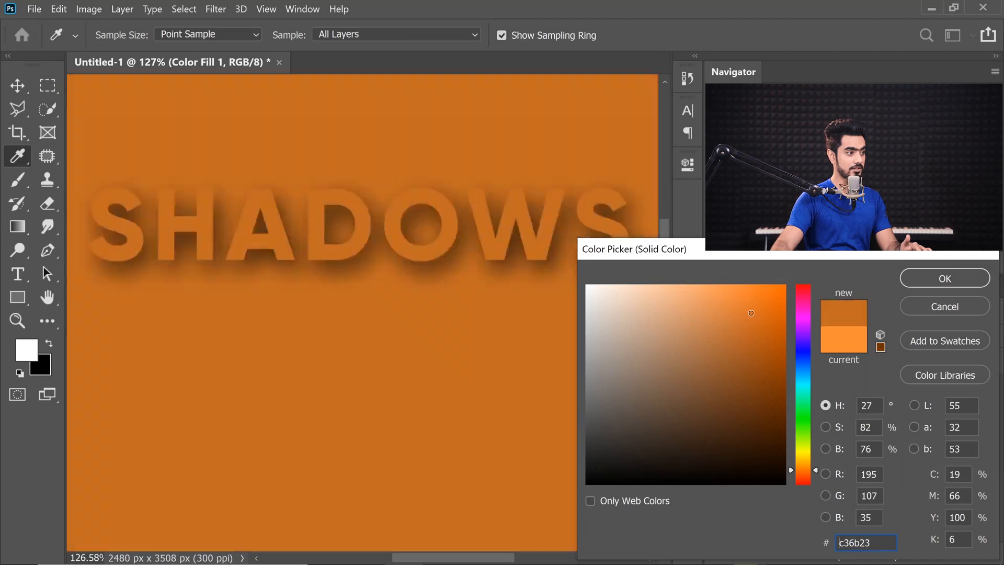
drag(751, 313, 754, 301)
drag(803, 470, 812, 459)
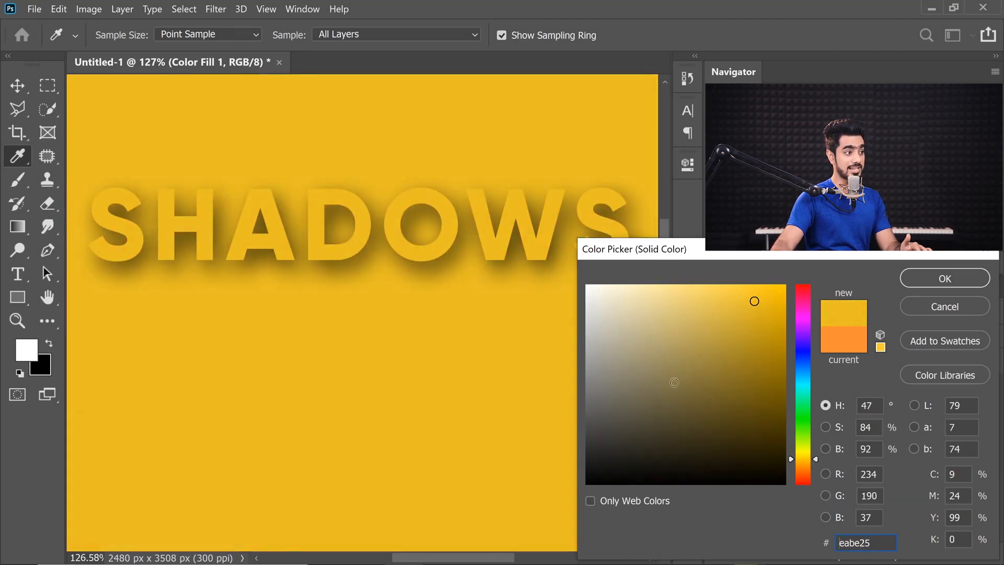
click(952, 277)
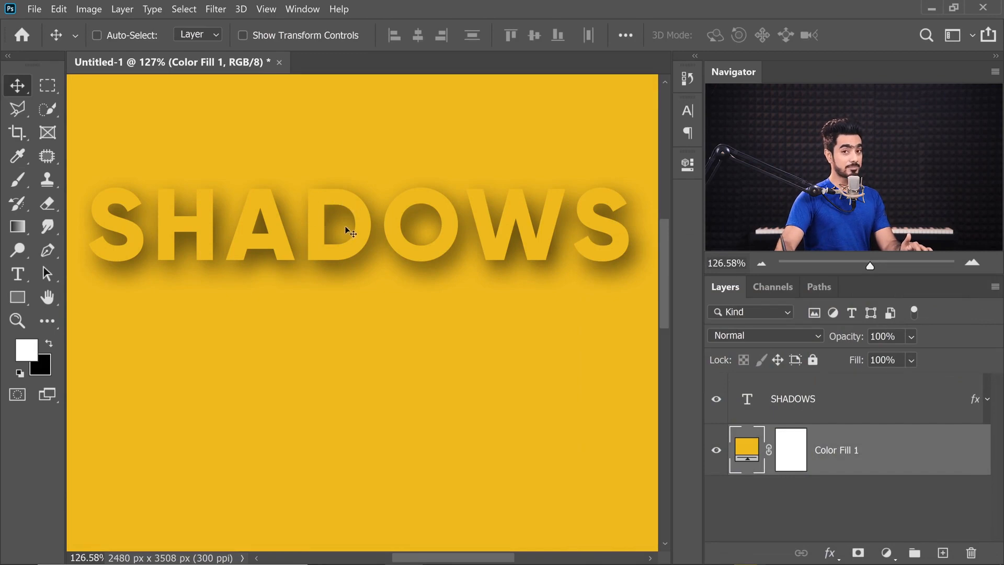
Reposition the SHADOWS text's drop shadow to an angle of 134° and a distance of 67 px.
click(891, 393)
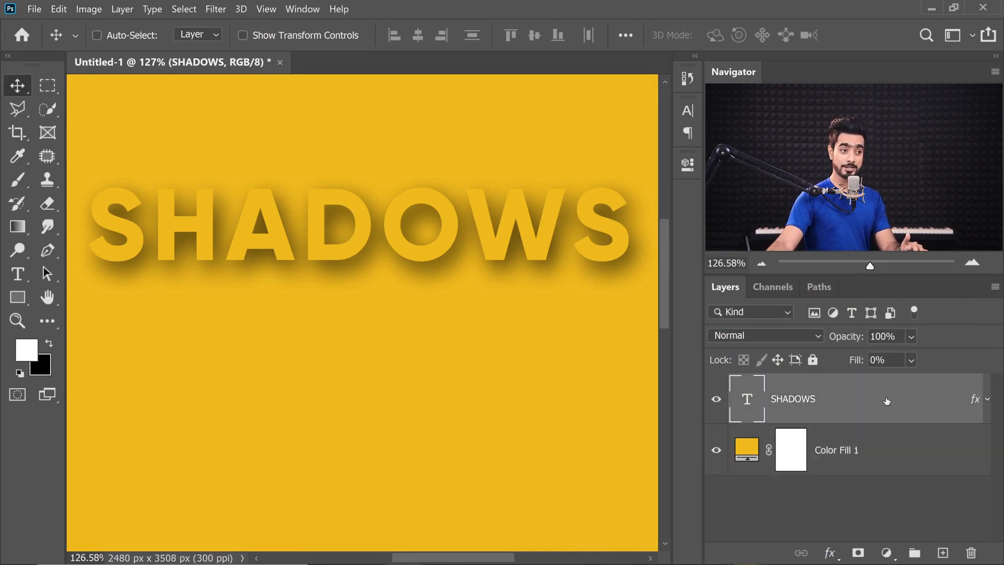
right_click(901, 401)
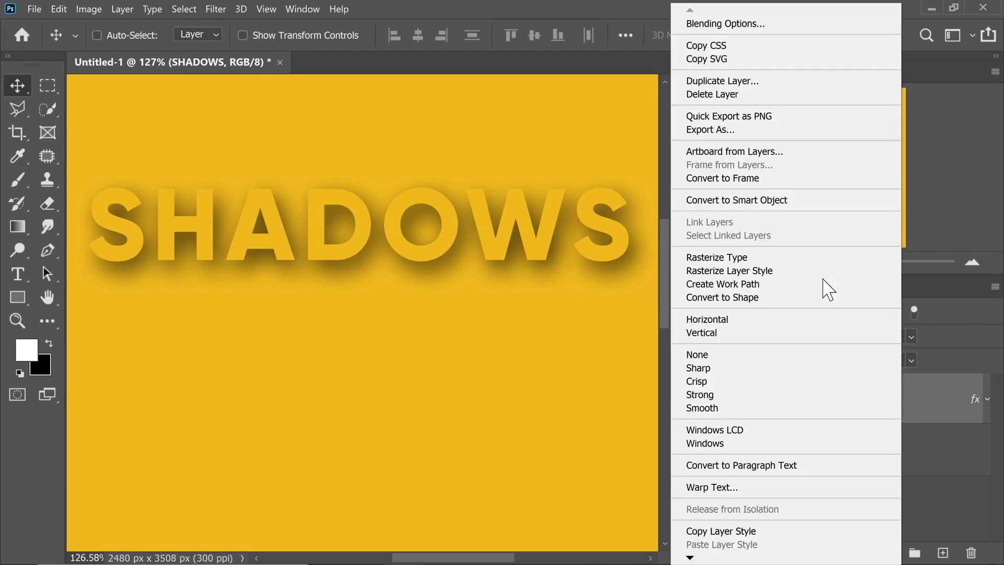
click(743, 24)
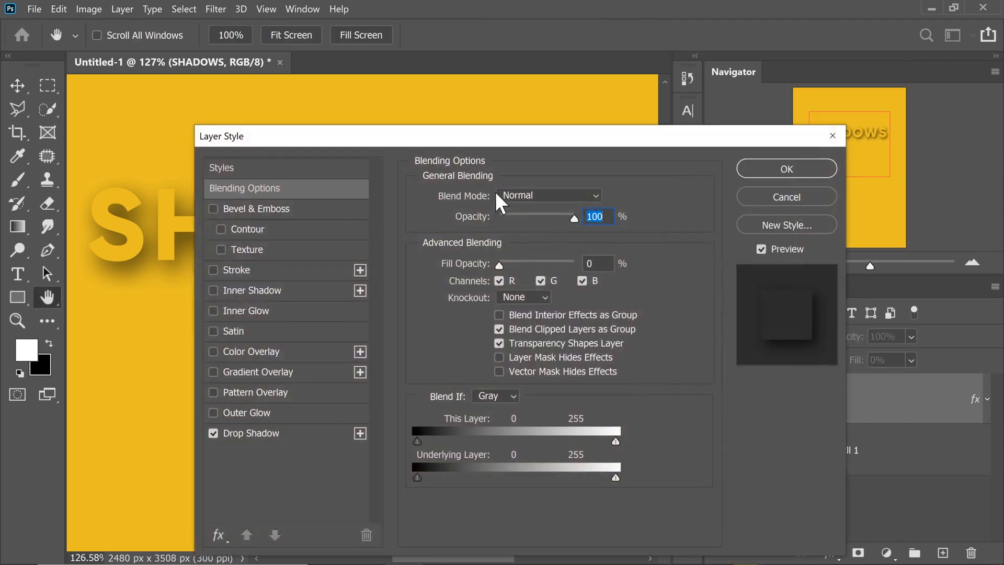
drag(450, 137, 735, 163)
mouse_move(360, 261)
mouse_down()
mouse_move(428, 324)
mouse_move(281, 327)
mouse_move(327, 220)
mouse_move(350, 382)
mouse_move(276, 202)
mouse_move(415, 312)
mouse_move(291, 260)
mouse_move(338, 284)
mouse_move(410, 273)
mouse_move(354, 278)
mouse_move(366, 280)
mouse_up()
click(549, 453)
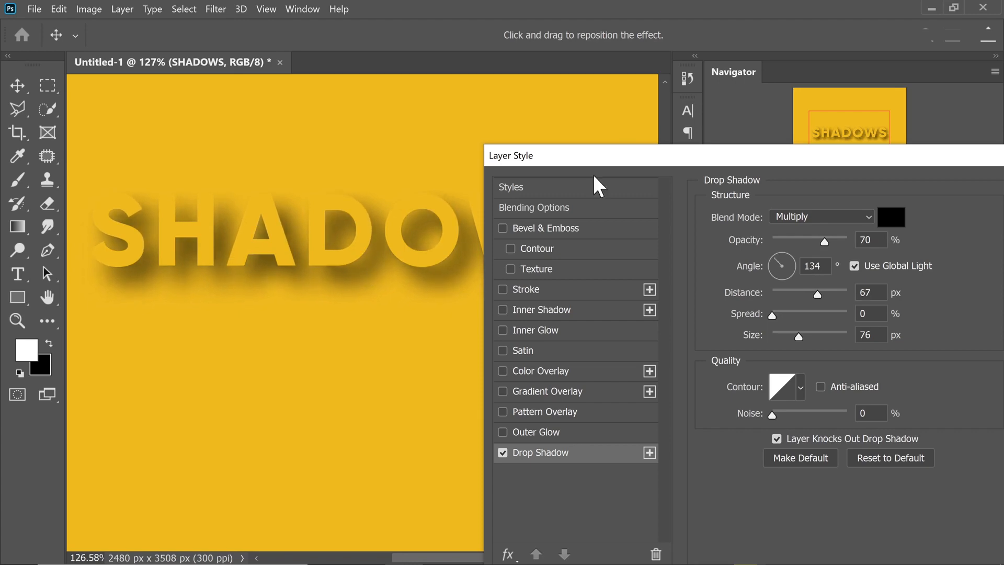
drag(716, 156, 527, 168)
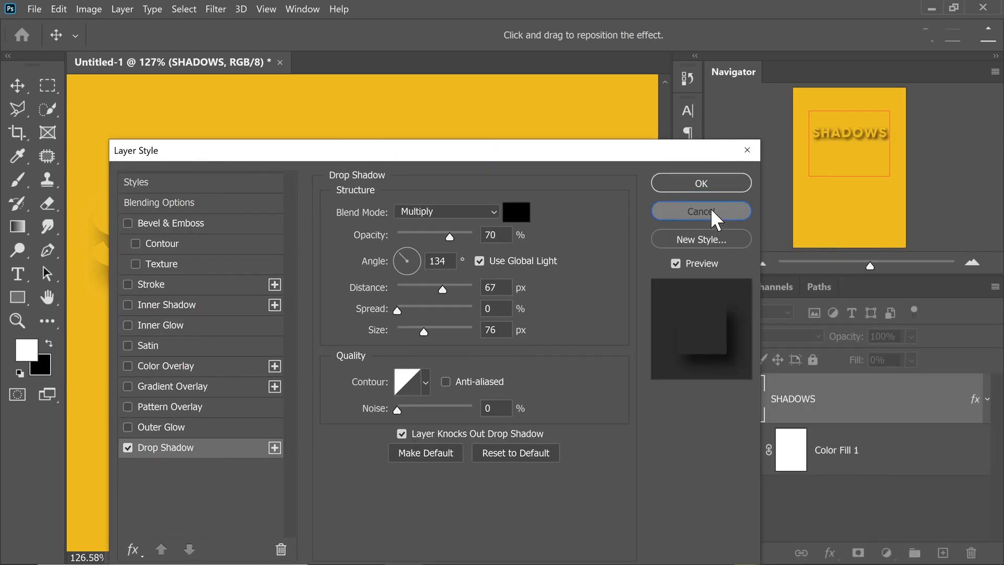
click(713, 185)
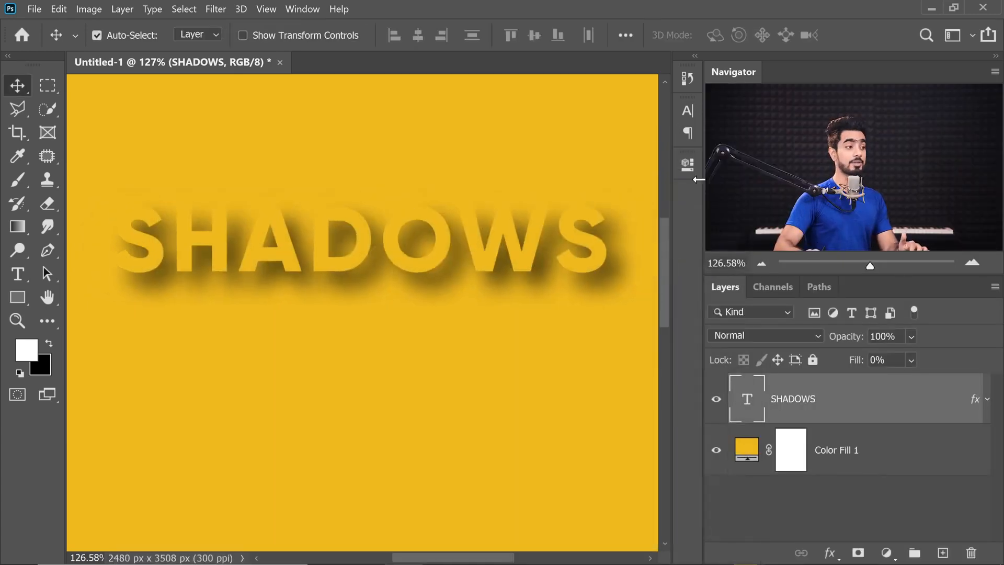
key(ctrl+0)
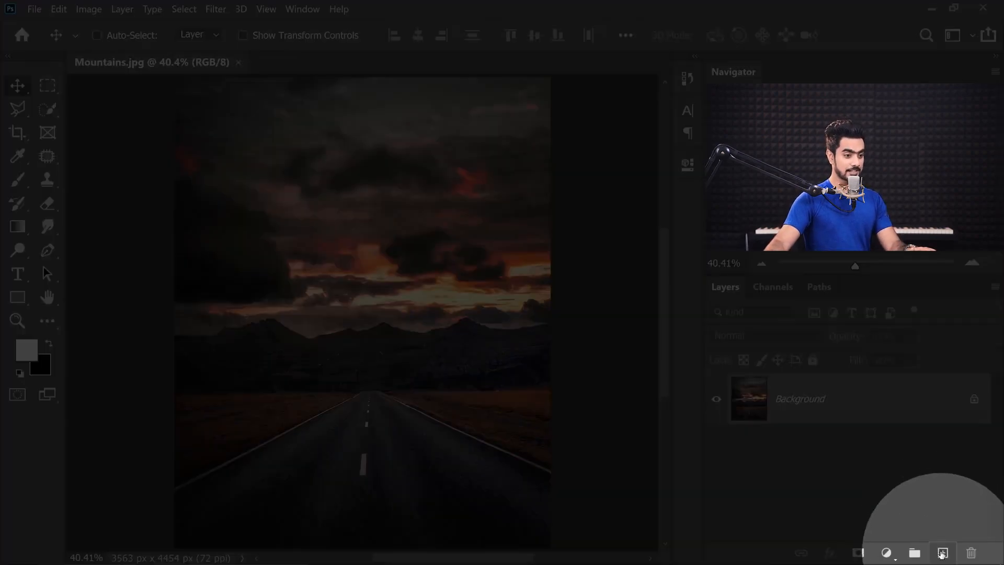
Add a new layer above the Background and sample a bright orange from the sunset clouds for the Brush.
click(943, 553)
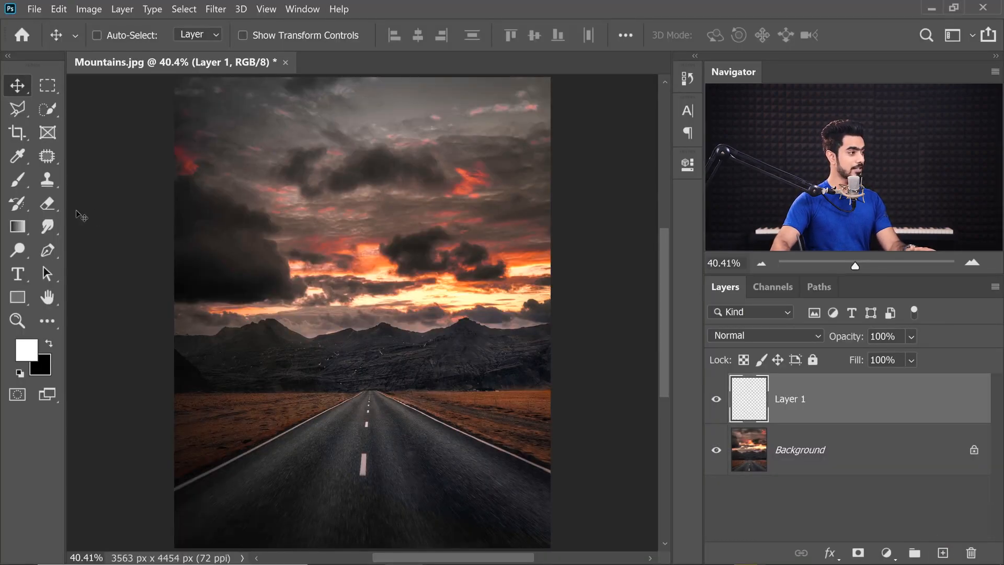
click(18, 181)
scroll(383, 286, up, 5)
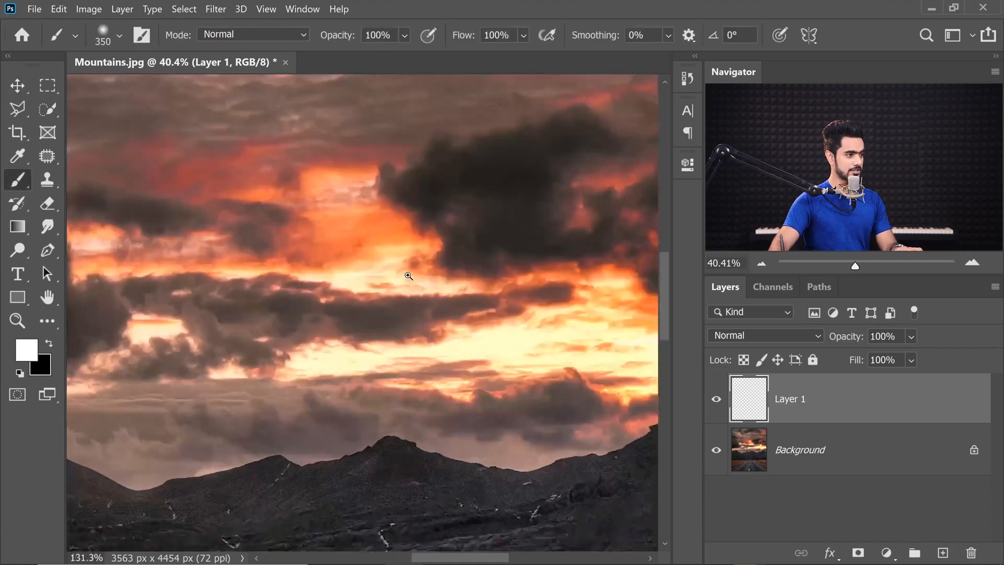
alt+click(385, 244)
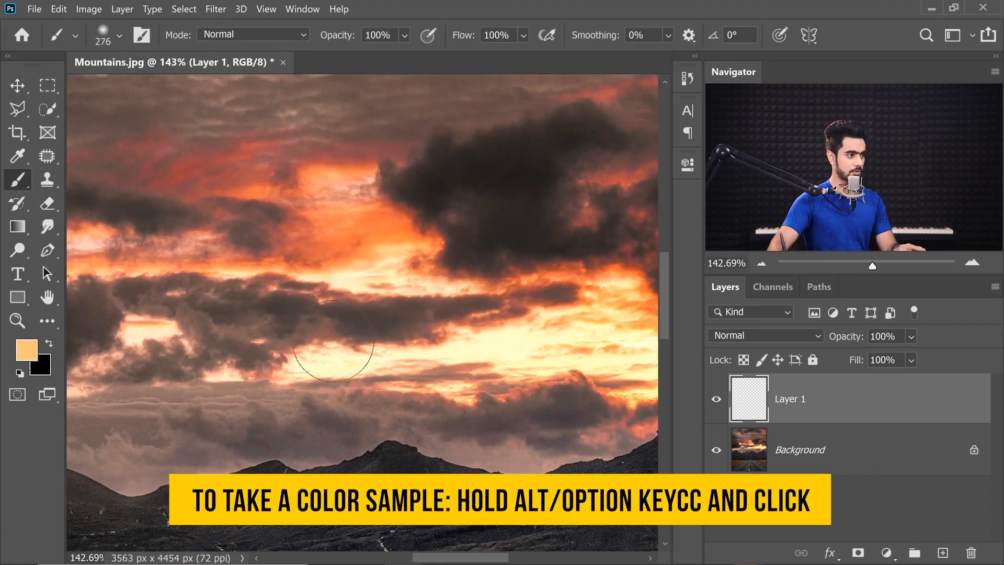
alt+click(398, 239)
Paint a soft orange glow just above the mountains on Layer 1 with a brush enlarged to 488 px.
drag(313, 336, 372, 343)
drag(317, 362, 325, 365)
click(320, 367)
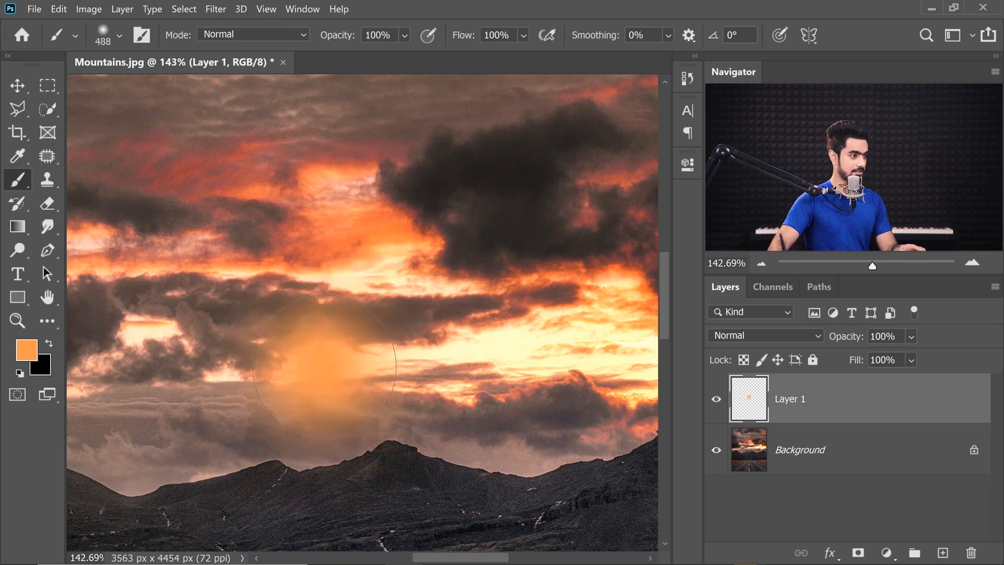
click(318, 370)
scroll(343, 397, down, 6)
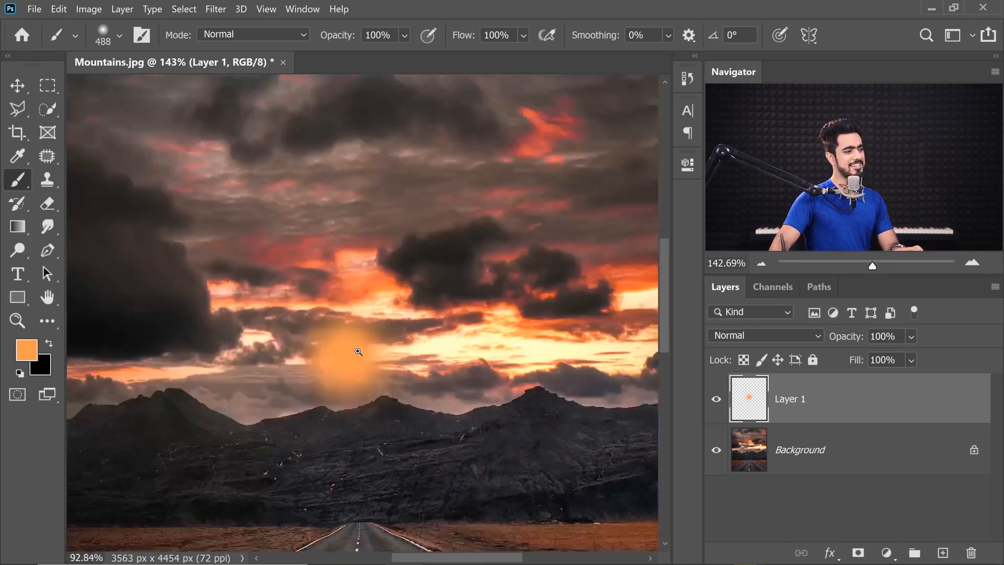
scroll(364, 361, up, 6)
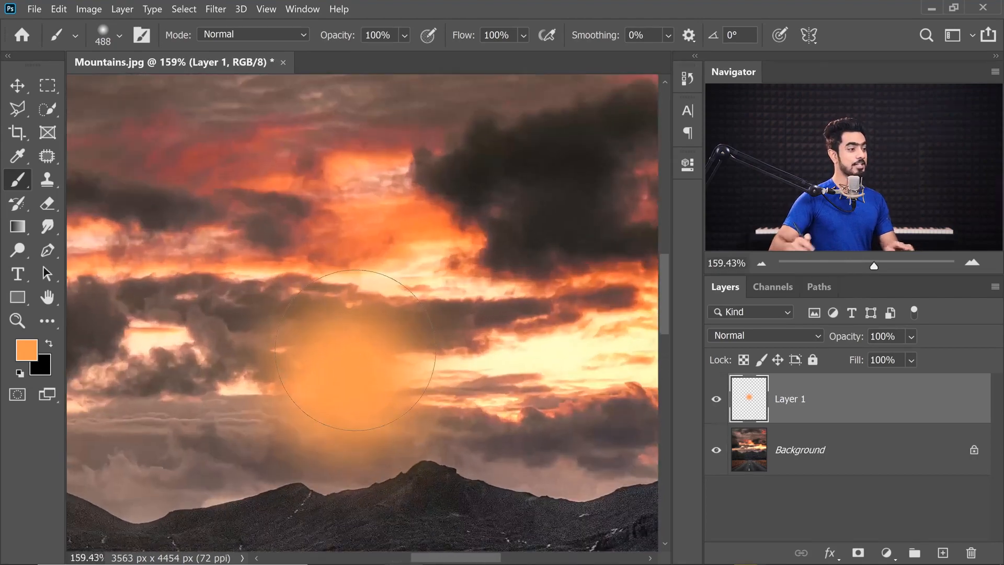
Set Layer 1's blend mode to Color Dodge and turn off Transparency Shapes Layer in its blending options.
click(739, 335)
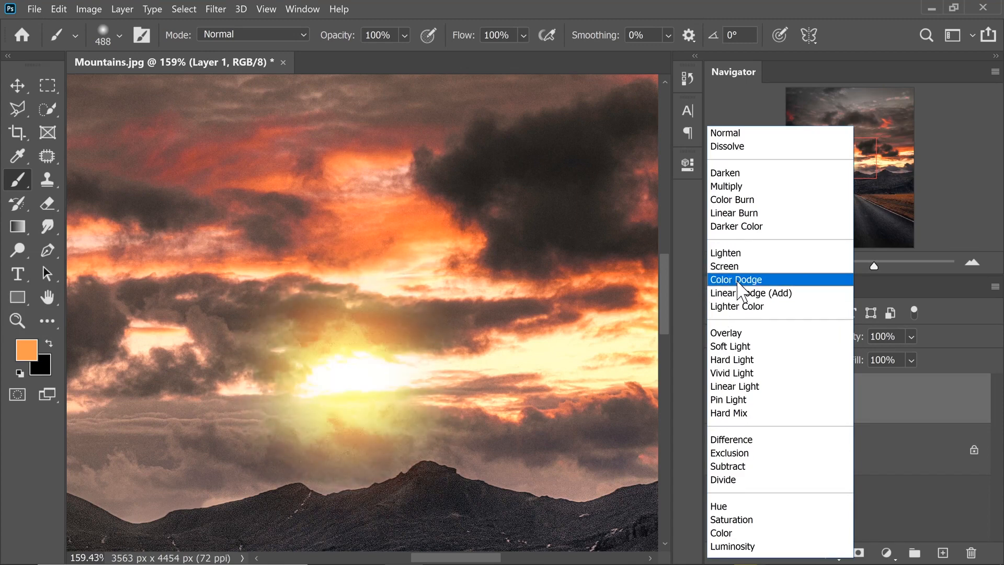
click(740, 281)
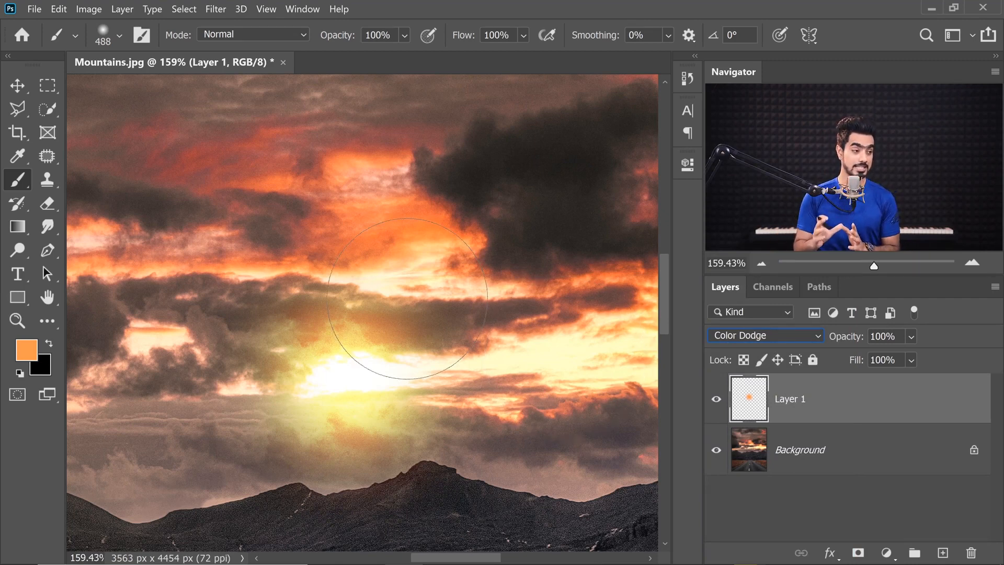
double_click(892, 413)
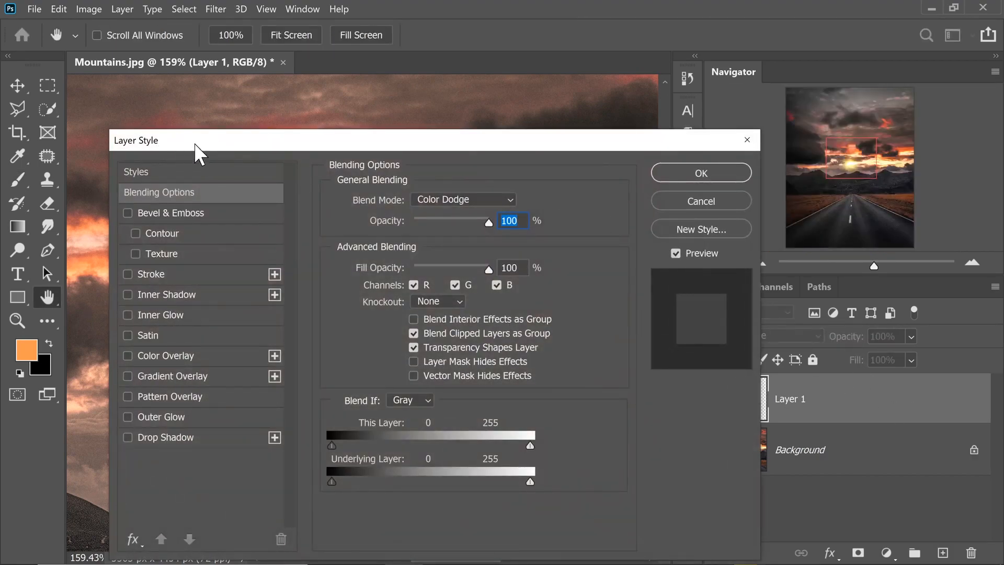
drag(194, 143, 502, 86)
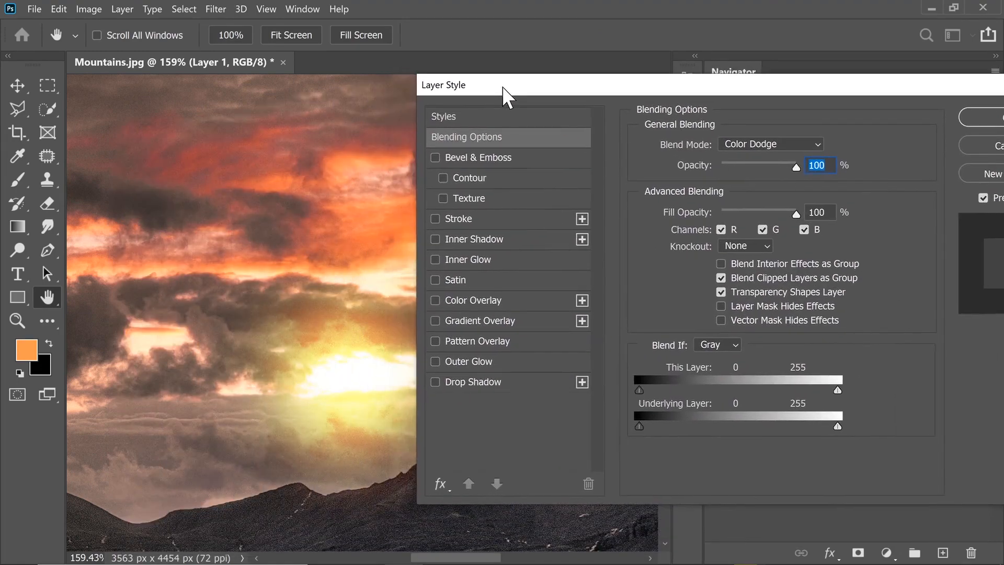
click(721, 291)
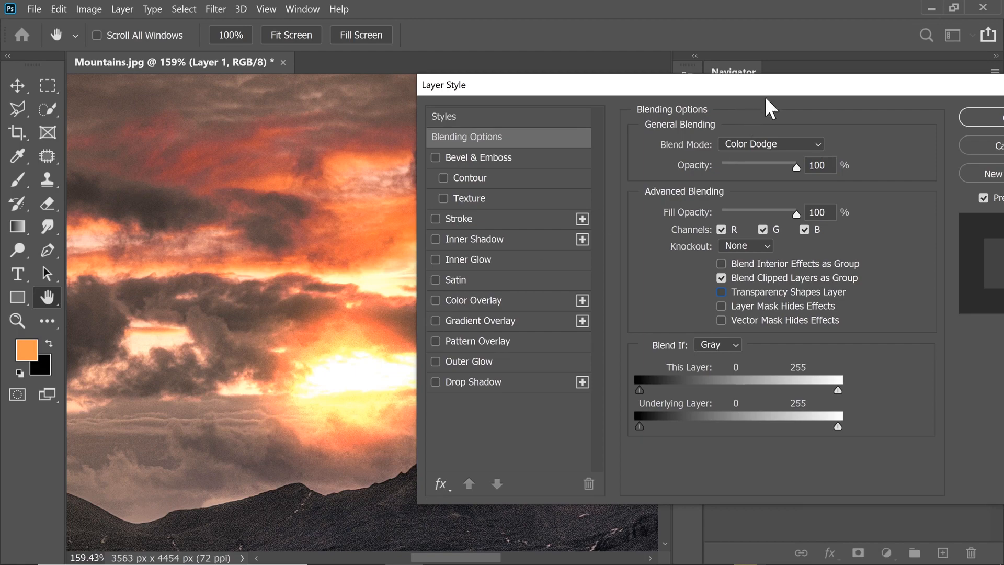
drag(764, 97, 575, 107)
click(796, 134)
key(b)
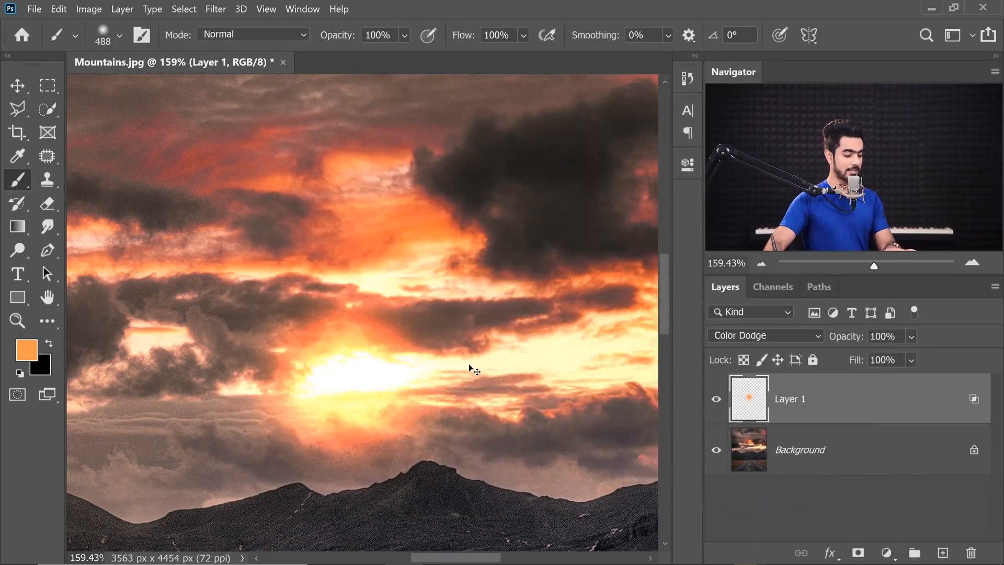
Flatten and narrow the sun glow on Layer 1 with Free Transform.
key(ctrl+t)
drag(348, 215, 347, 271)
drag(511, 378, 476, 378)
key(Return)
key(b)
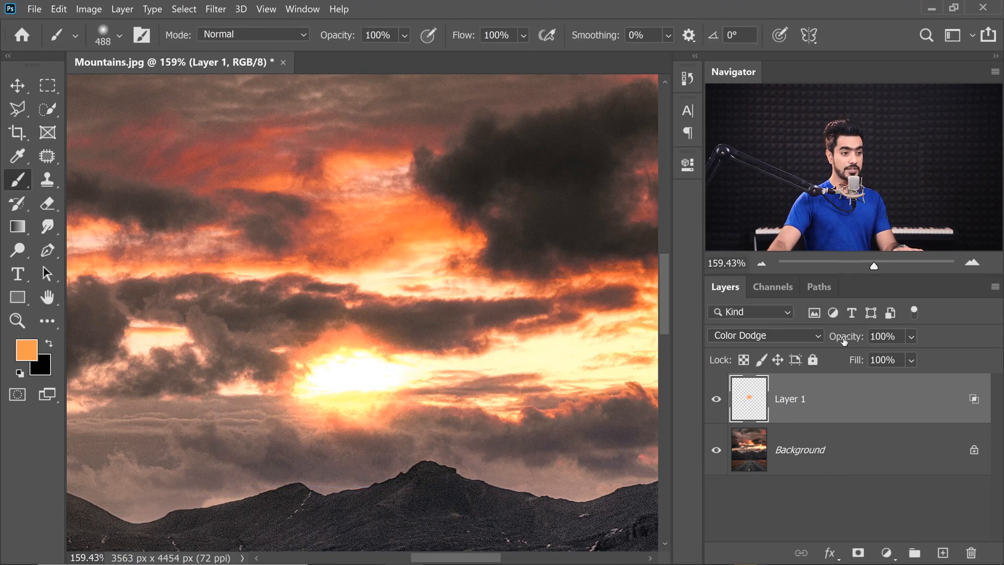
Try adjusting Layer 1's opacity, returning it to 100%.
drag(844, 340, 967, 340)
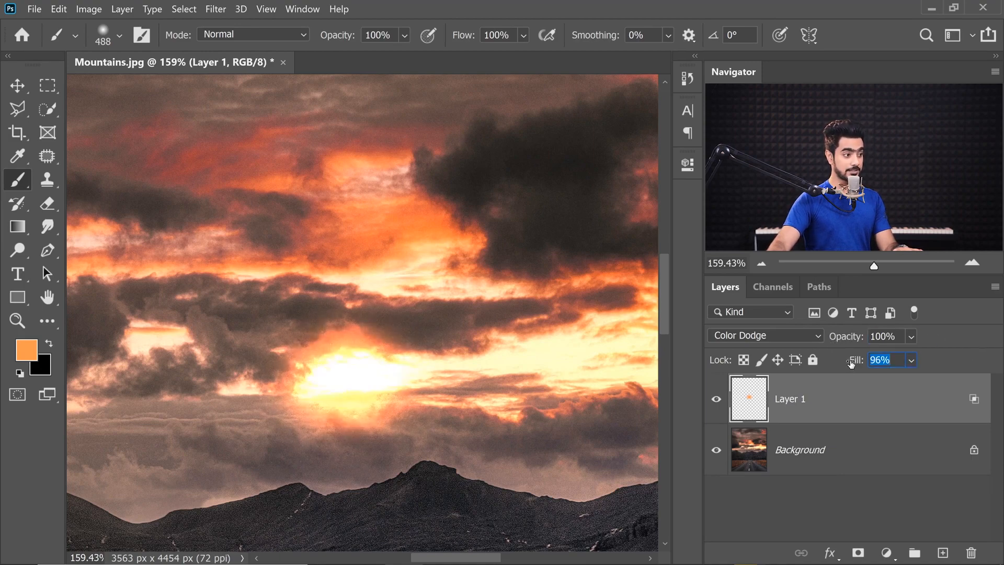
Enlarge the orange glow on Layer 1 around the sun and set the layer's fill to 64%.
mouse_move(852, 363)
mouse_down()
mouse_move(837, 365)
mouse_move(870, 366)
mouse_up()
key(ctrl+t)
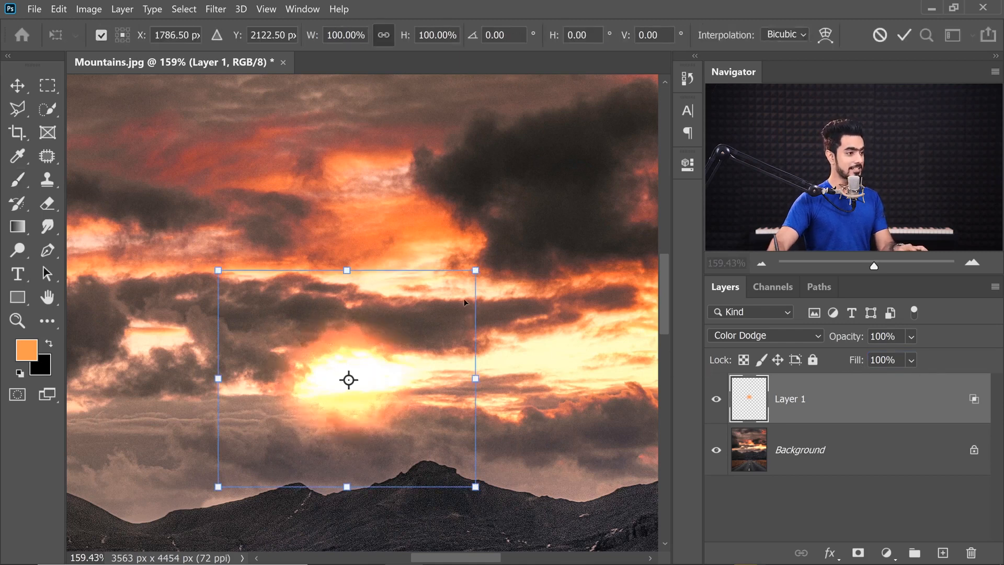
drag(476, 270, 550, 207)
key(Return)
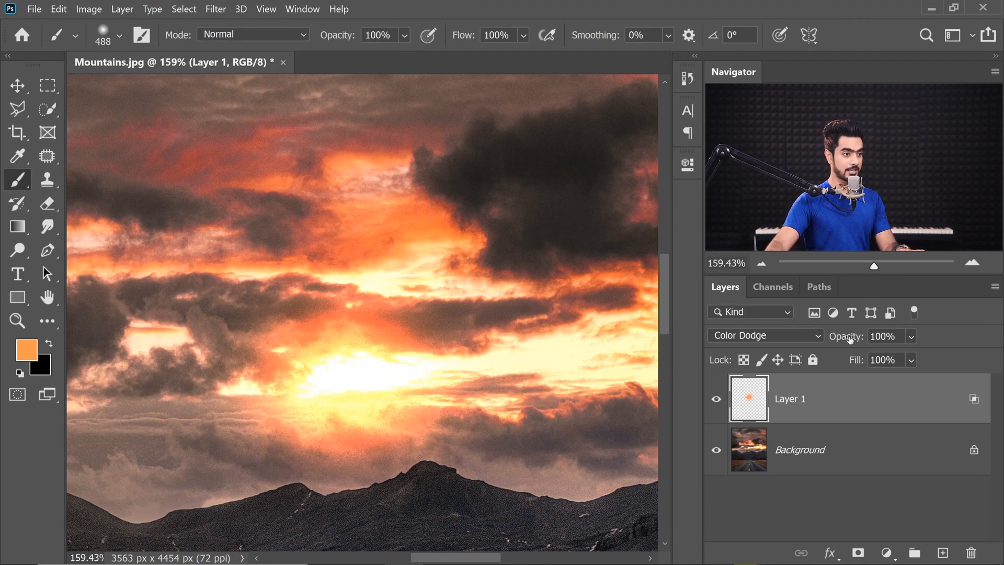
drag(850, 339, 843, 369)
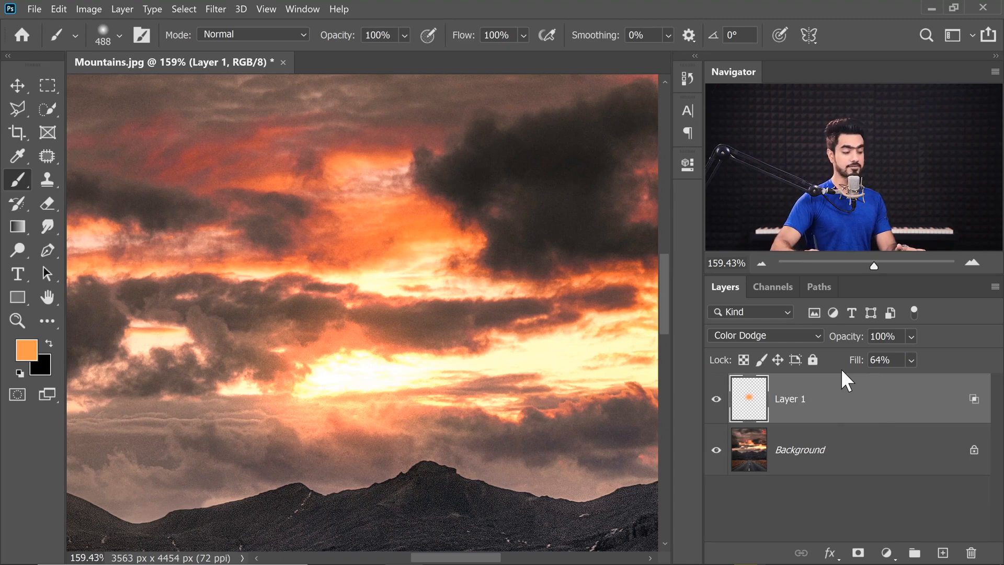
Hide and show Layer 1 to compare the whole picture with and without the orange glow.
key(ctrl+0)
click(717, 400)
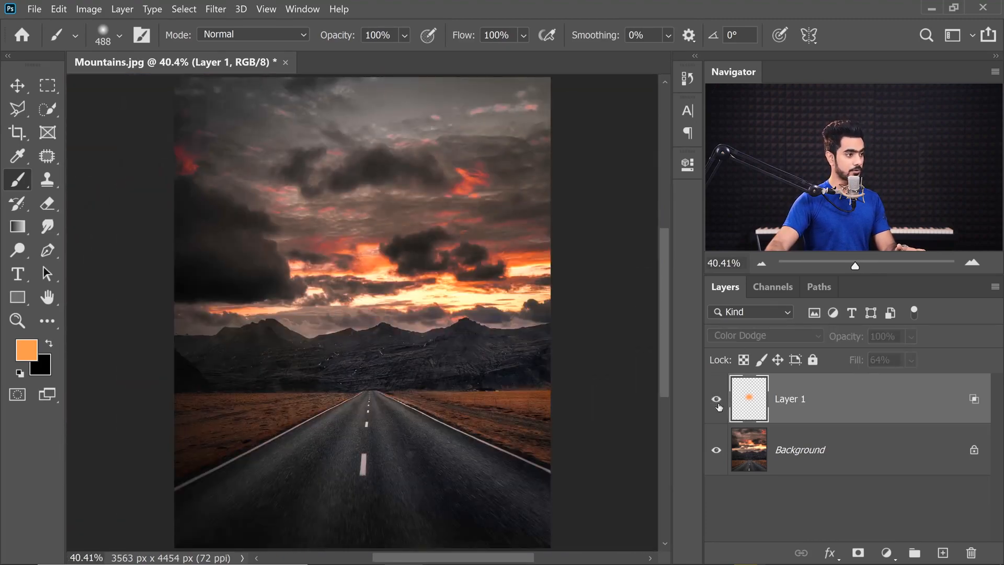
click(716, 401)
click(716, 401)
click(716, 401)
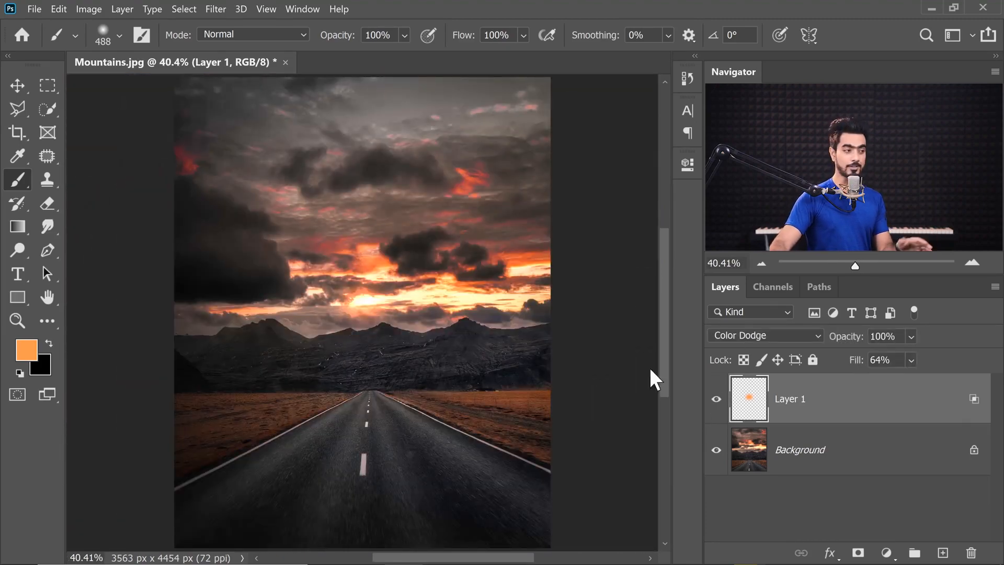
Add a new layer and paint a soft pale-yellow glow over the sun with a 628 px brush.
drag(361, 304, 381, 303)
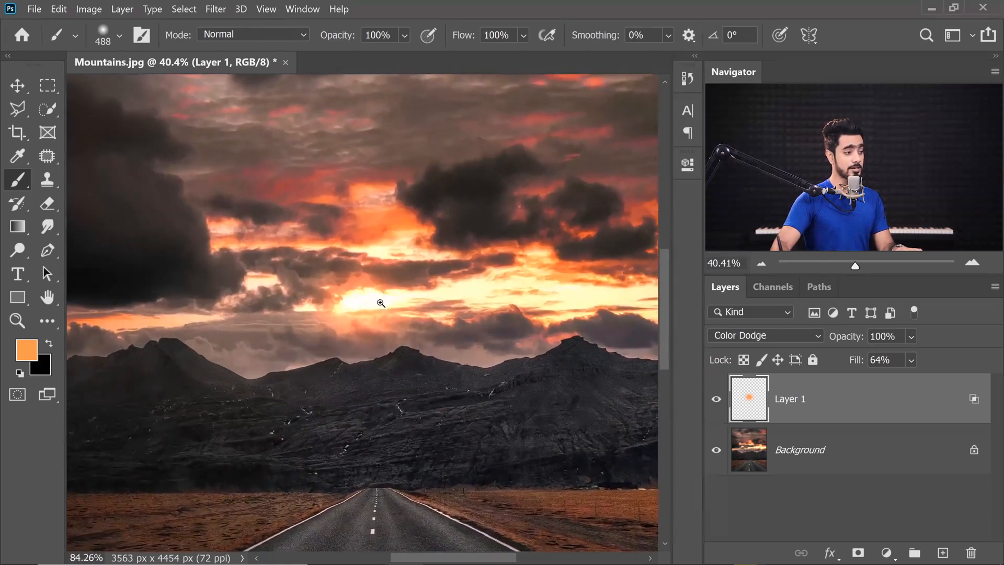
click(943, 553)
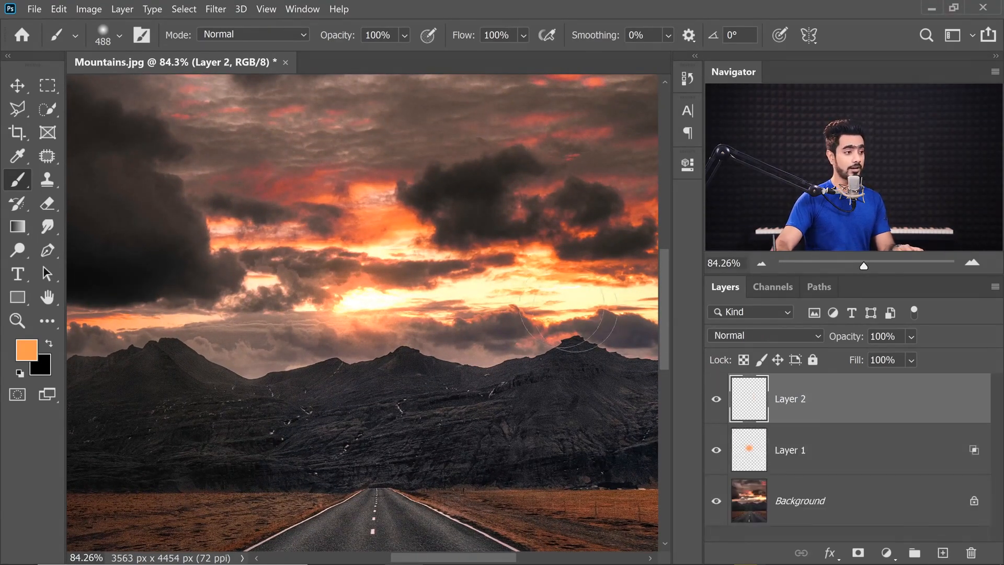
drag(384, 245, 380, 245)
mouse_move(360, 307)
mouse_down()
mouse_move(376, 307)
mouse_move(361, 297)
mouse_move(372, 314)
mouse_move(380, 302)
mouse_up()
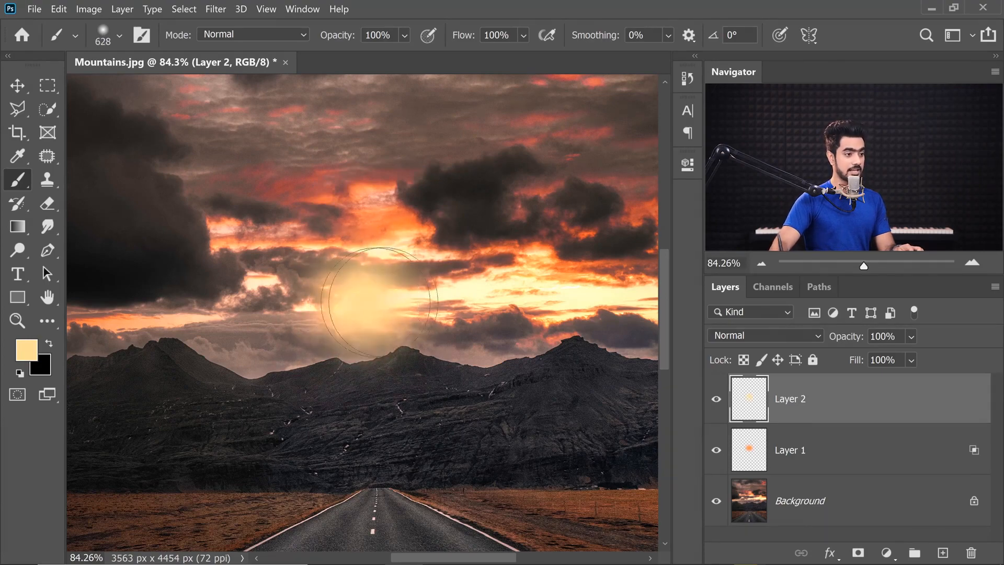
Set the yellow glow layer's blend mode to Screen and scale the glow slightly around the sun.
click(749, 330)
click(725, 263)
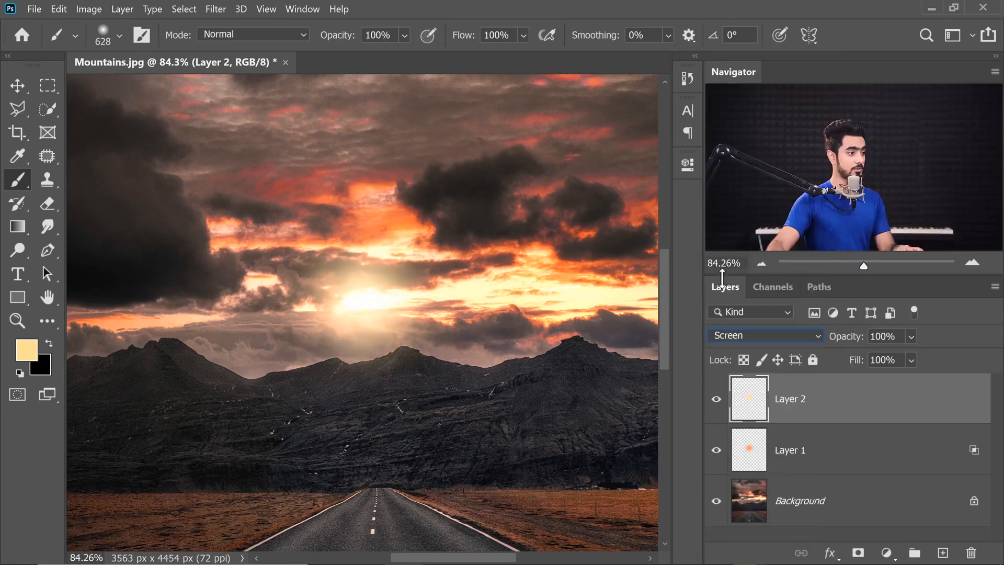
key(ctrl+t)
mouse_move(477, 191)
mouse_down()
mouse_move(490, 173)
mouse_move(478, 191)
mouse_up()
key(Return)
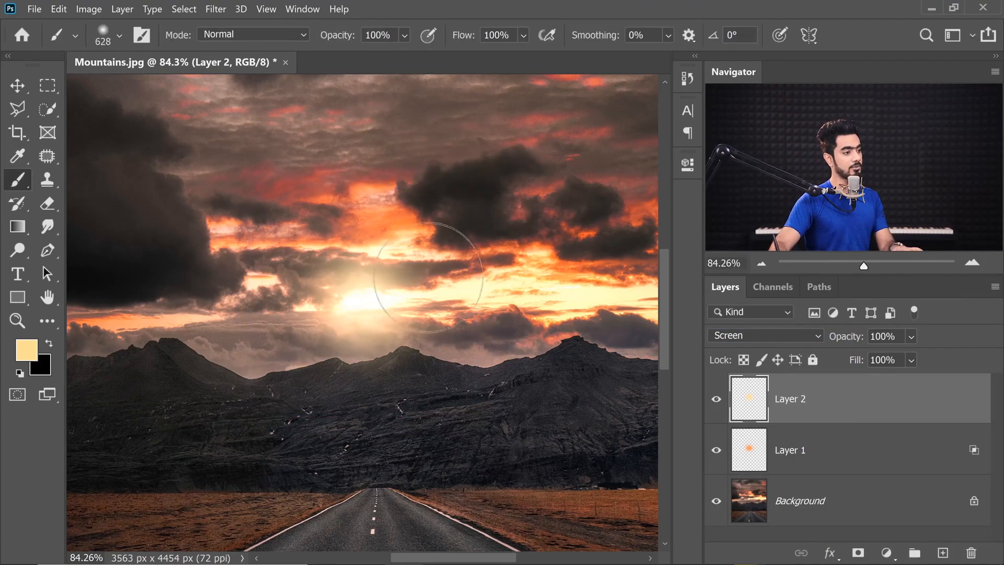
Sample an orange from the sky and shift the foreground colour to a bright red, ff322d.
drag(454, 283, 434, 283)
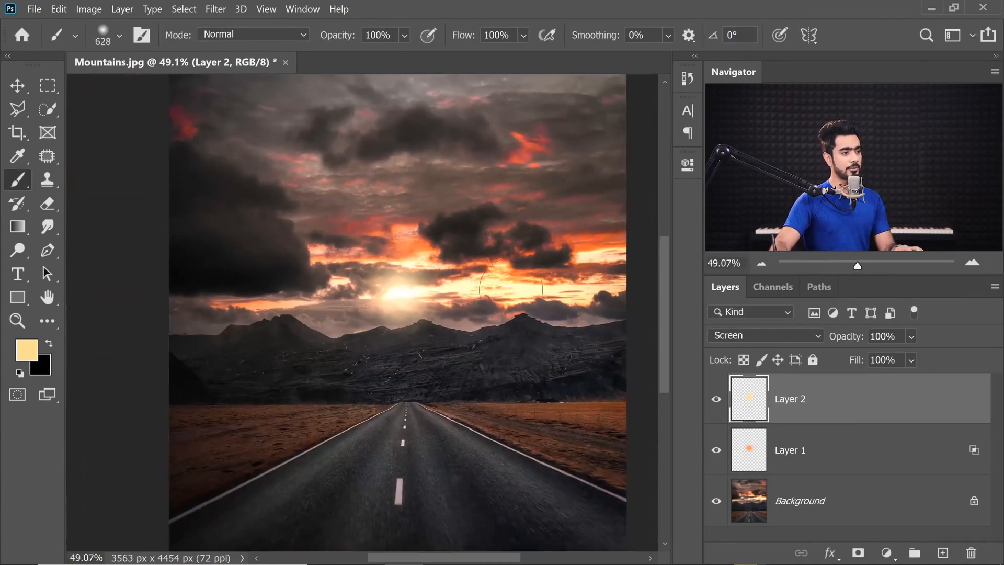
click(467, 239)
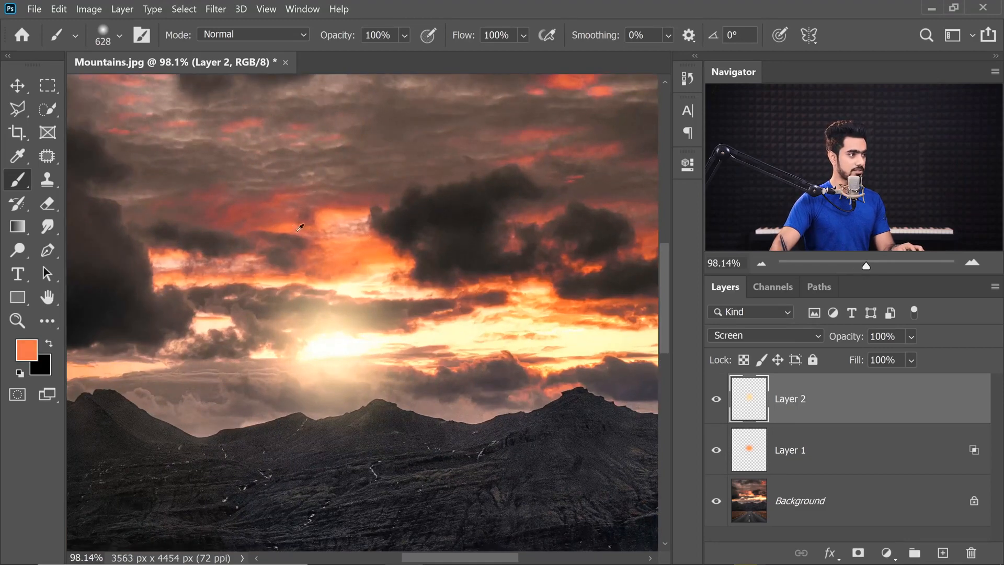
alt+click(360, 249)
drag(258, 220, 289, 229)
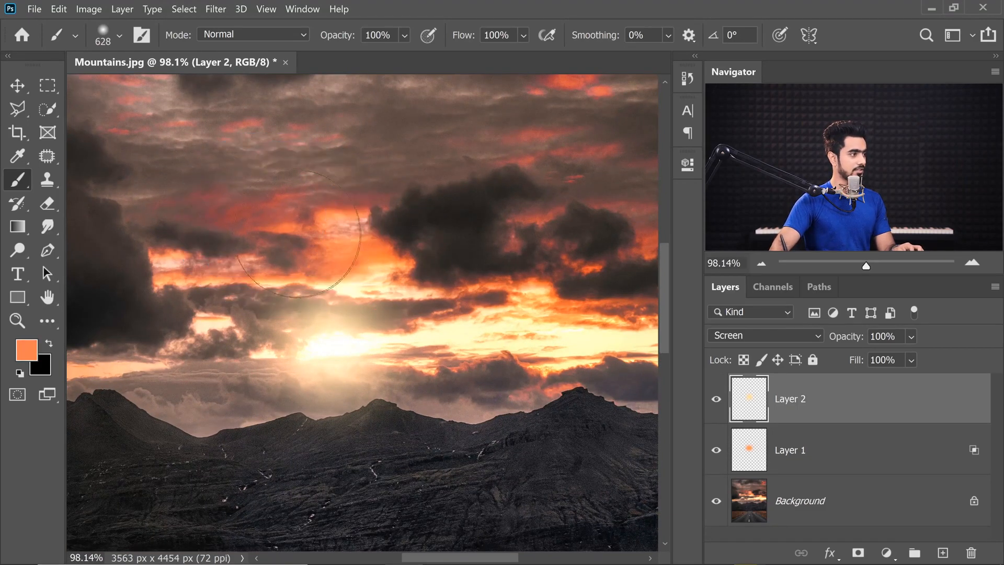
click(32, 353)
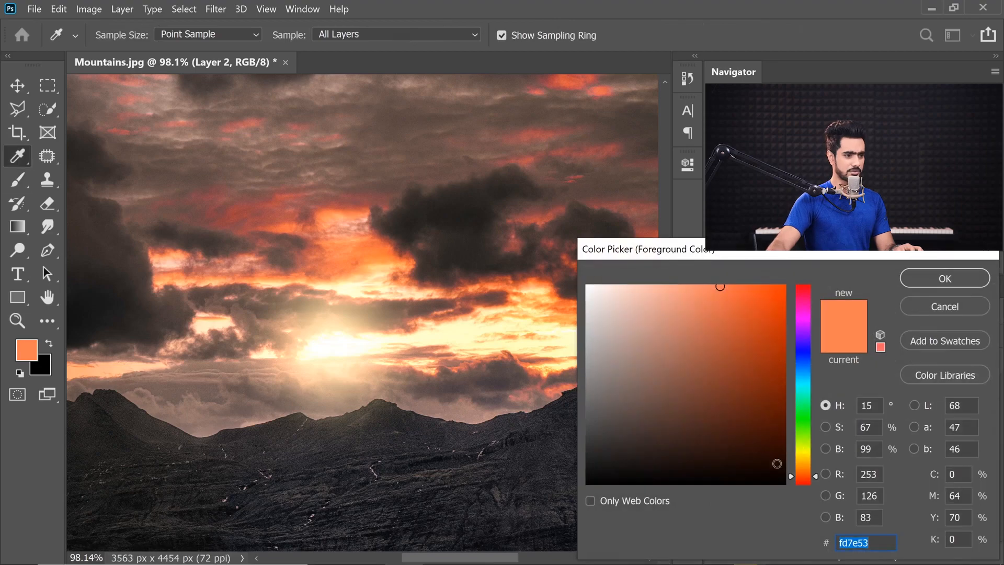
drag(803, 475, 805, 484)
drag(748, 360, 750, 285)
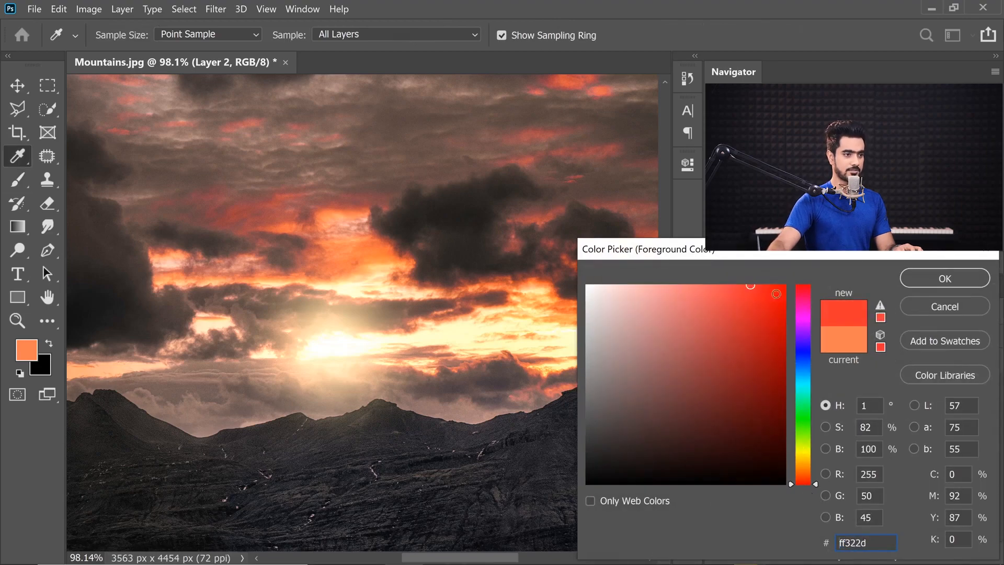
click(929, 282)
drag(350, 357, 511, 386)
drag(260, 336, 390, 359)
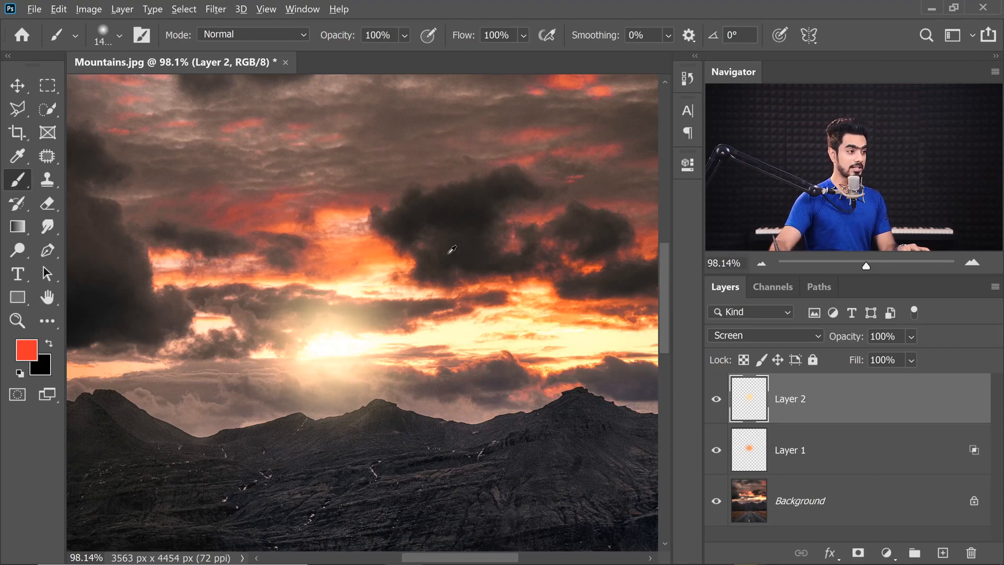
mouse_move(424, 268)
mouse_down()
mouse_move(412, 282)
mouse_move(460, 276)
mouse_up()
mouse_move(581, 278)
mouse_down()
mouse_move(617, 295)
mouse_move(334, 252)
mouse_move(318, 260)
mouse_move(321, 284)
mouse_up()
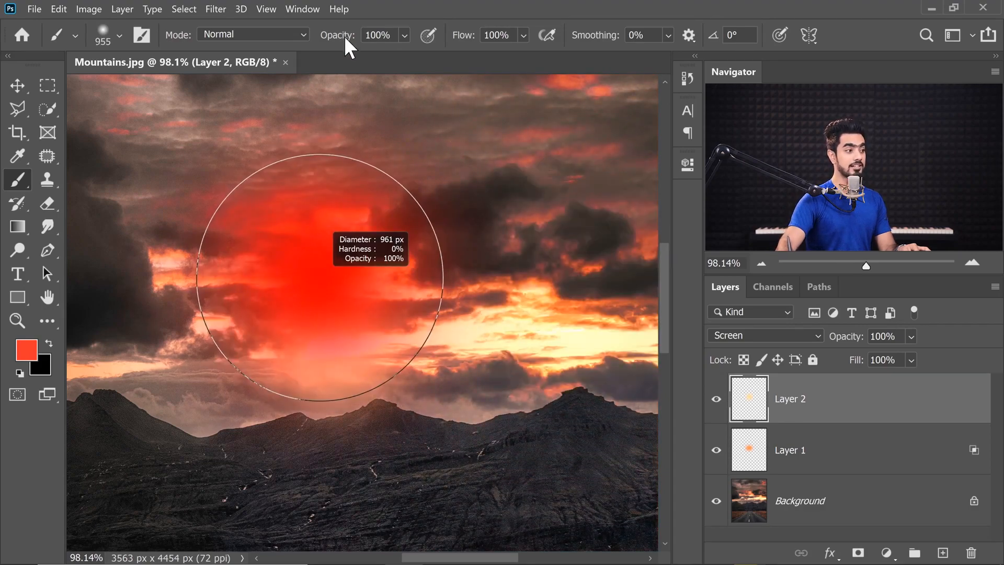
mouse_move(345, 36)
mouse_down()
mouse_move(339, 424)
mouse_move(352, 157)
mouse_move(298, 128)
mouse_move(278, 144)
mouse_up()
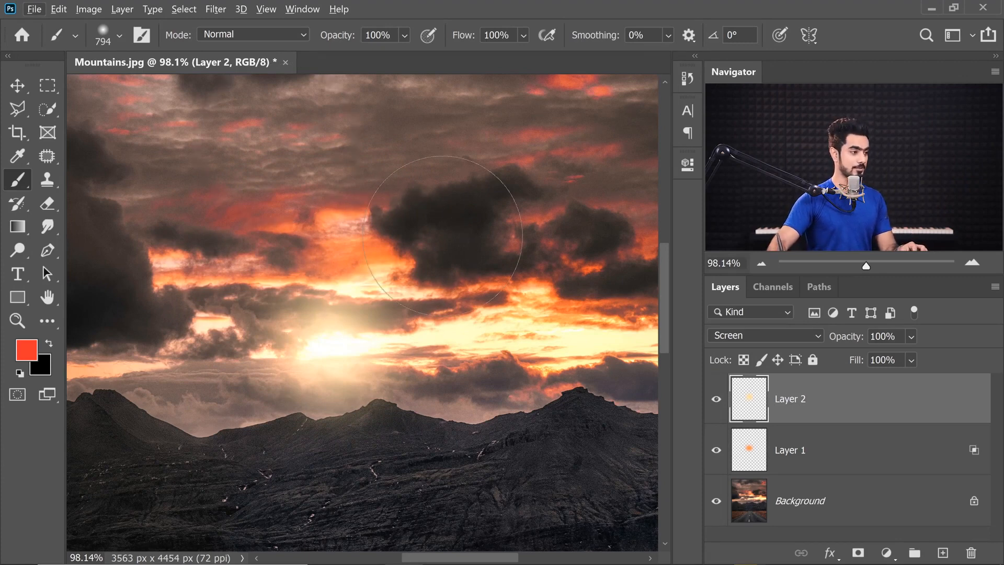
Add a new layer, paint a large soft red glow over the sun and set the layer's blend mode to Screen.
click(946, 548)
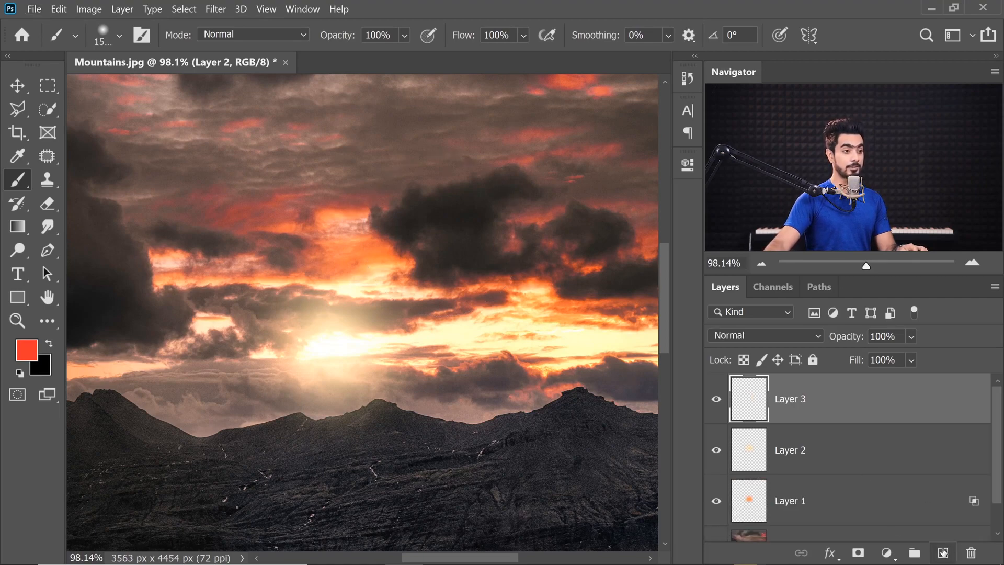
click(331, 349)
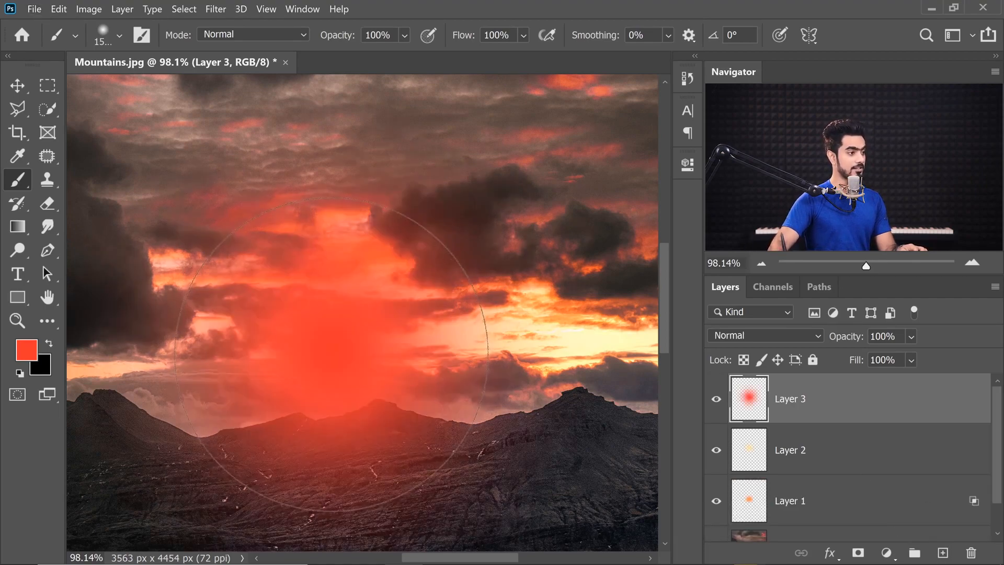
click(772, 334)
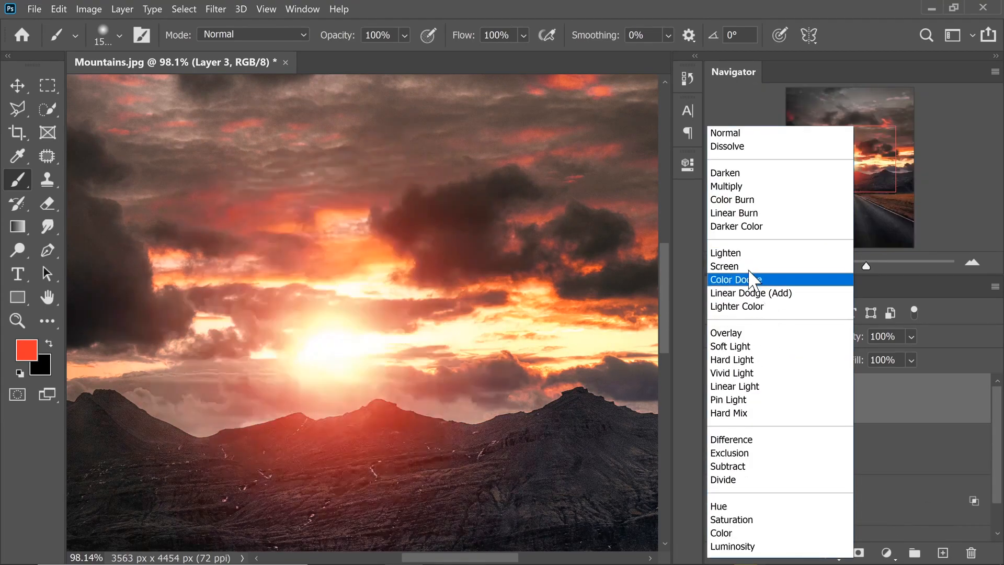
click(753, 268)
Stretch the red glow on Layer 3 upward and downward and narrow its width slightly.
drag(471, 329, 374, 338)
key(ctrl+t)
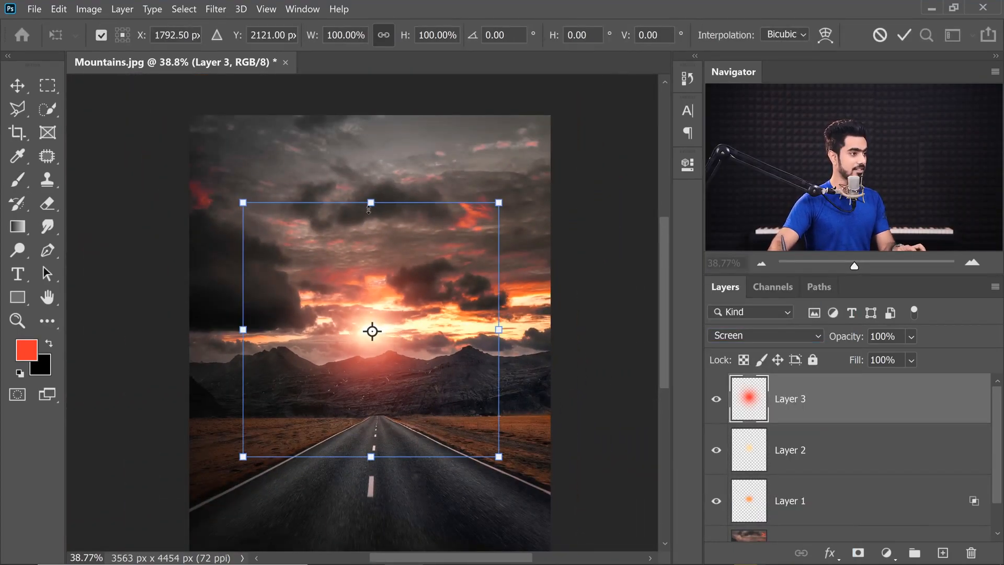
drag(369, 209, 371, 137)
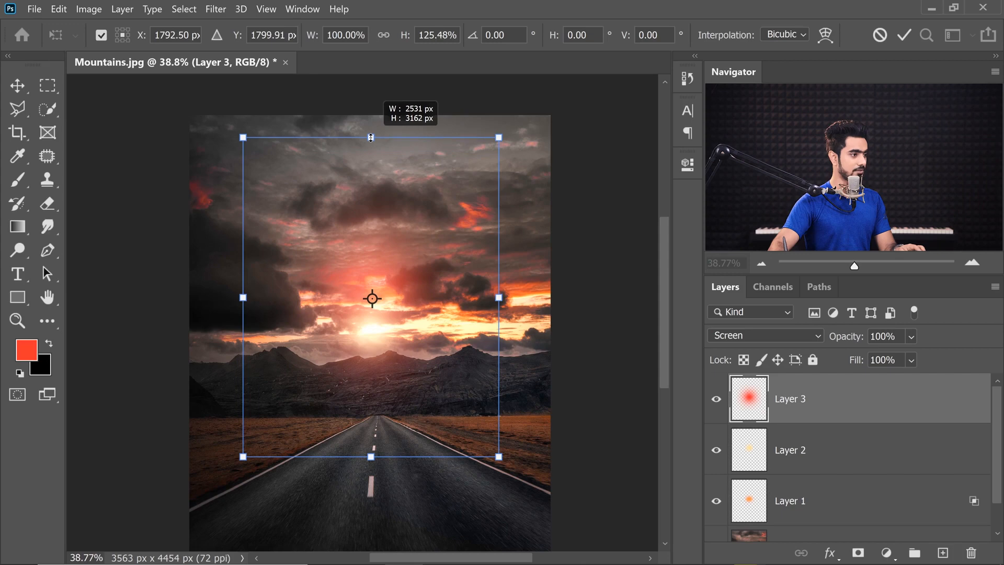
drag(372, 457, 376, 509)
mouse_move(500, 320)
mouse_down()
mouse_move(466, 325)
mouse_move(482, 324)
mouse_up()
key(Return)
key(b)
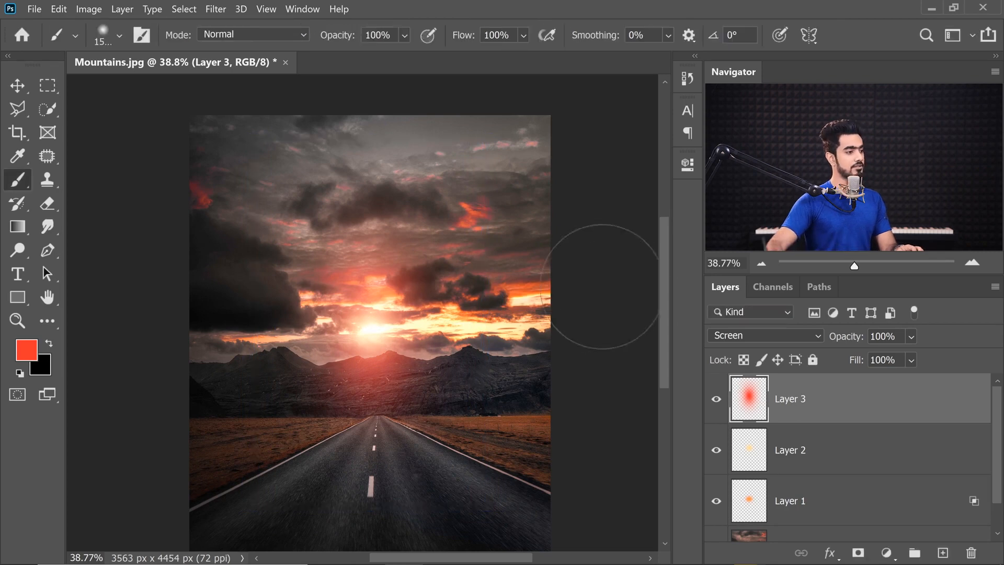
Hide and restore all the glow layers to compare the result with the original Background.
scroll(627, 240, up, 1)
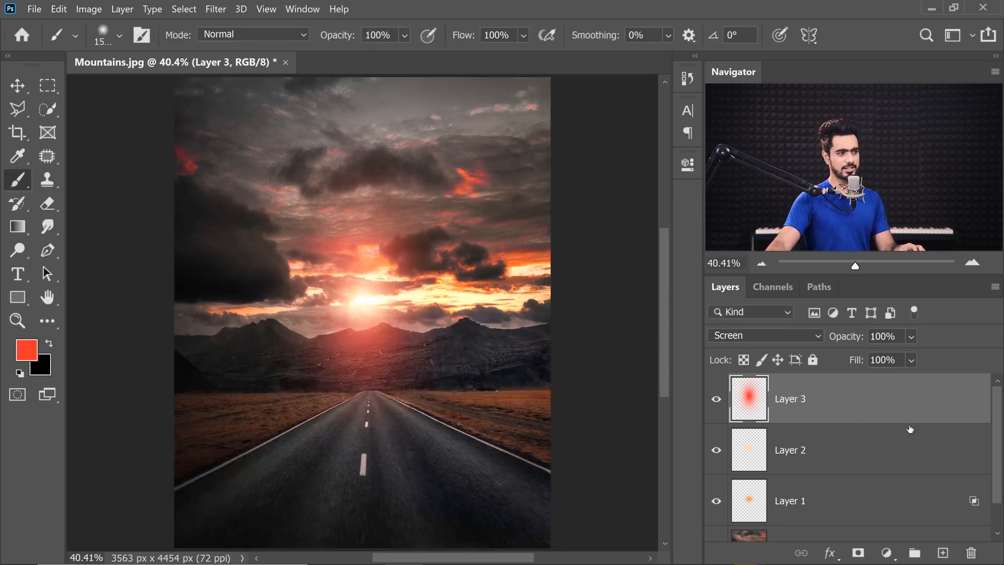
scroll(978, 412, down, 2)
alt+click(717, 518)
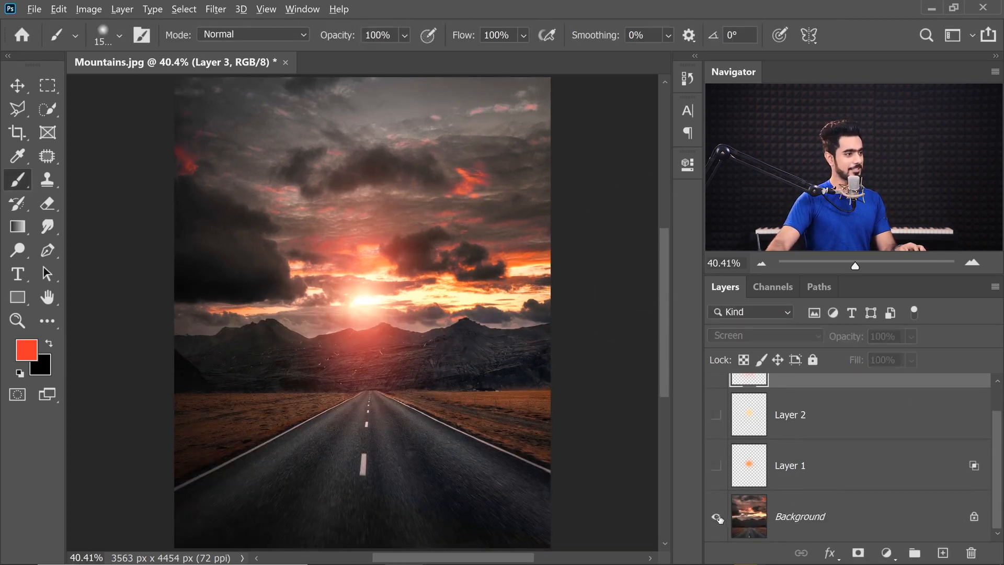
alt+click(717, 518)
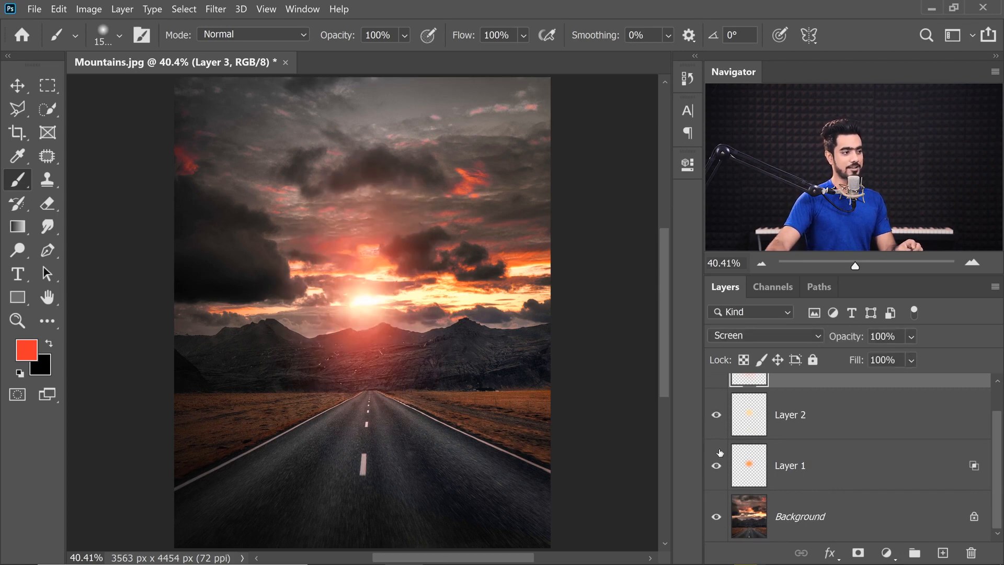
Reduce the red glow's height on Layer 3 to 77.14% around its centre, keeping its width.
key(ctrl+t)
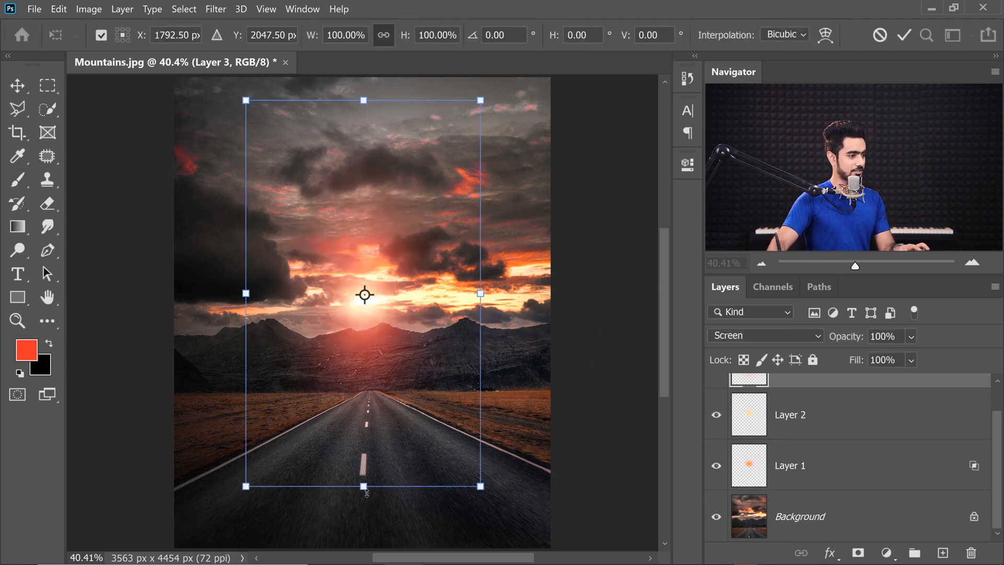
drag(364, 487, 363, 443)
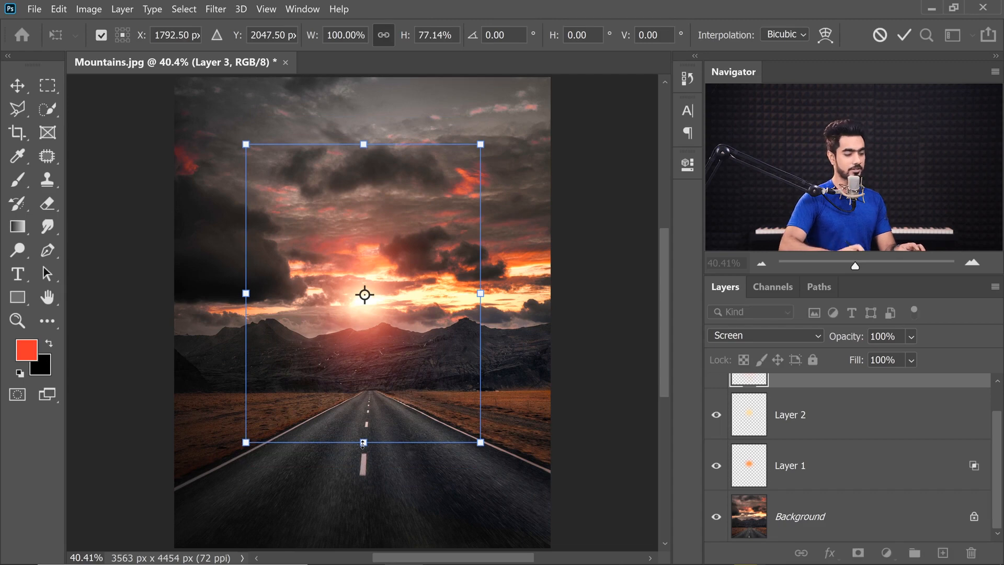
key(Return)
key(b)
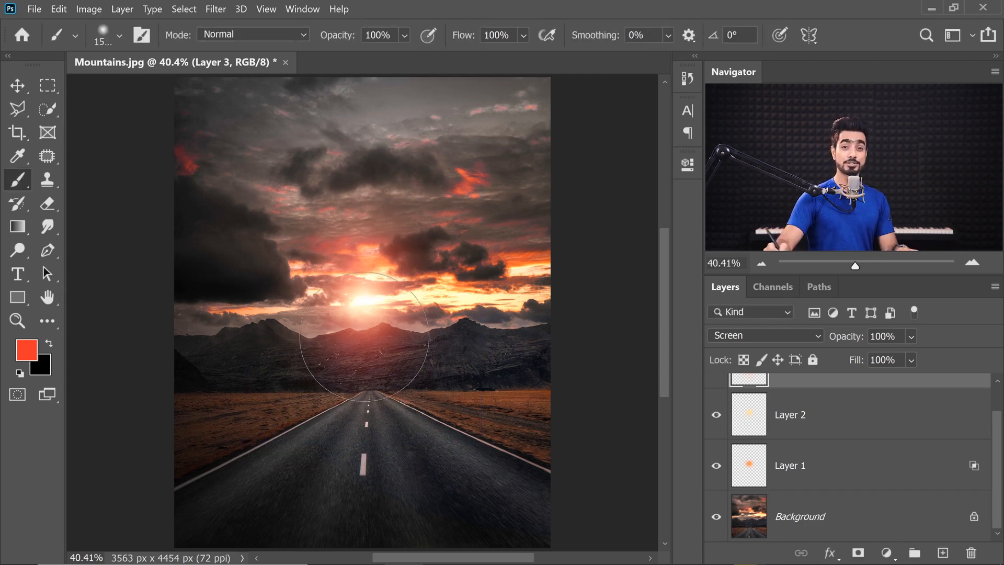
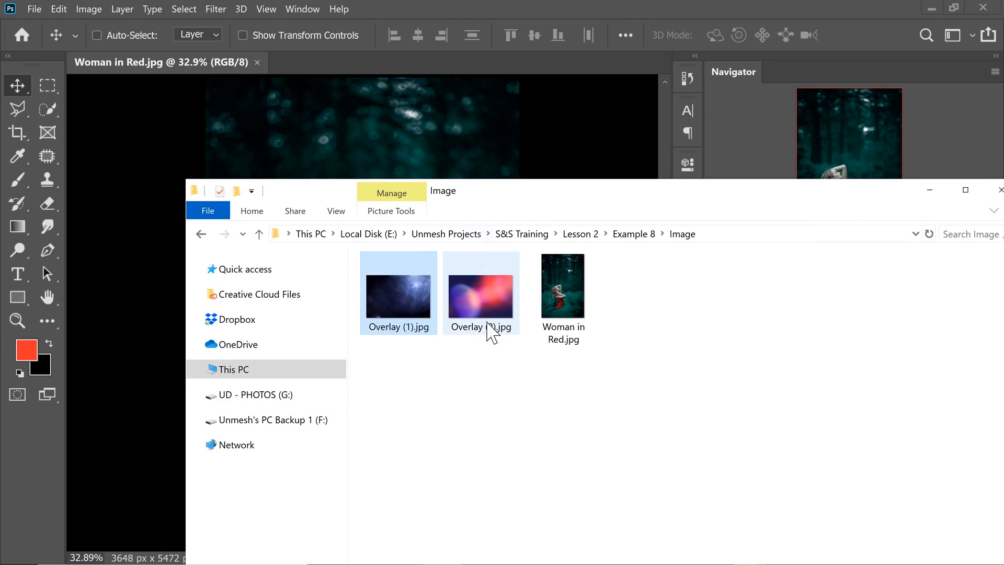
Place Overlay (2).jpg into the Woman in Red document, rotated 90° and scaled to 394.73% so it covers the canvas.
click(494, 313)
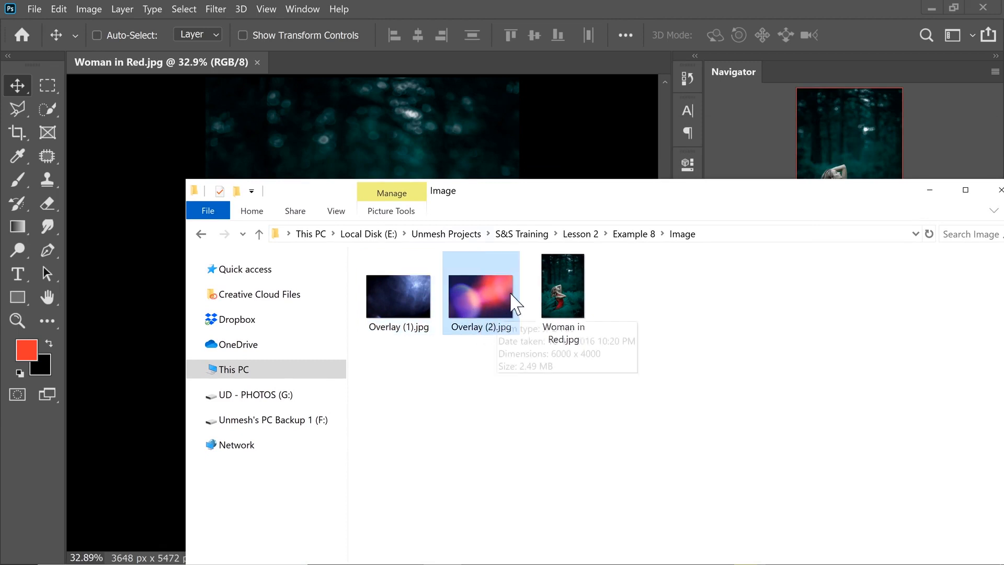
drag(486, 322, 418, 137)
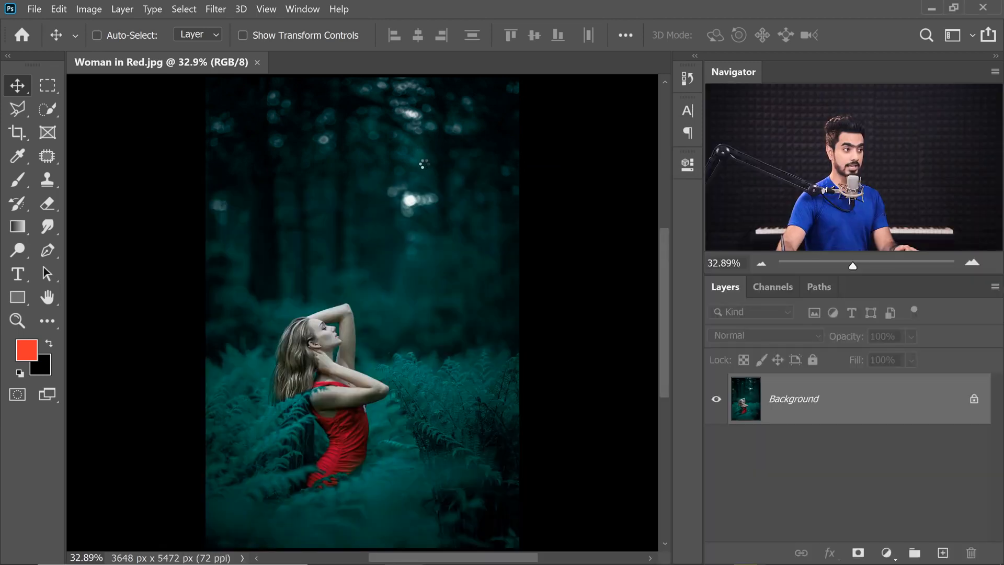
drag(453, 260, 408, 397)
drag(379, 316, 370, 318)
drag(395, 355, 483, 475)
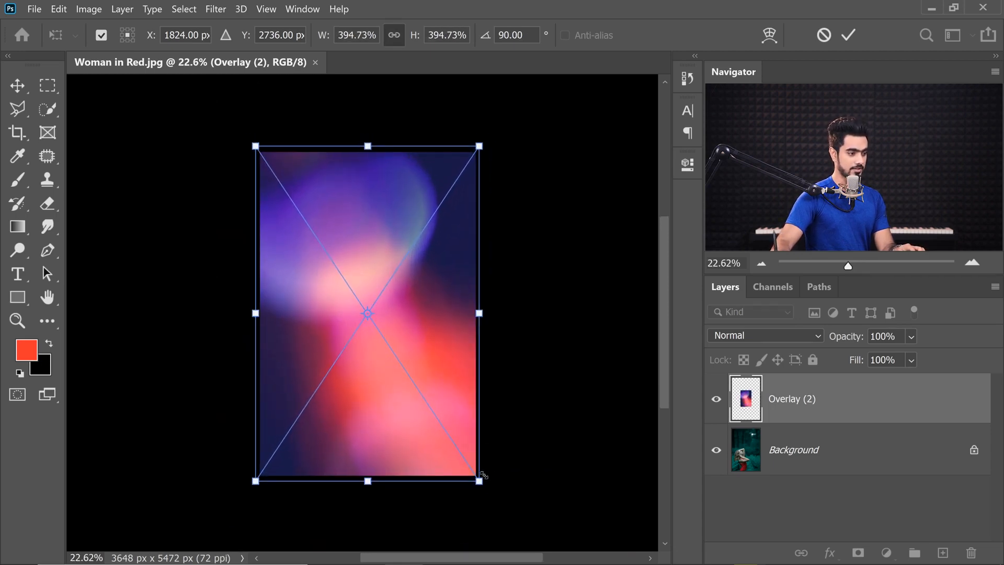
key(Return)
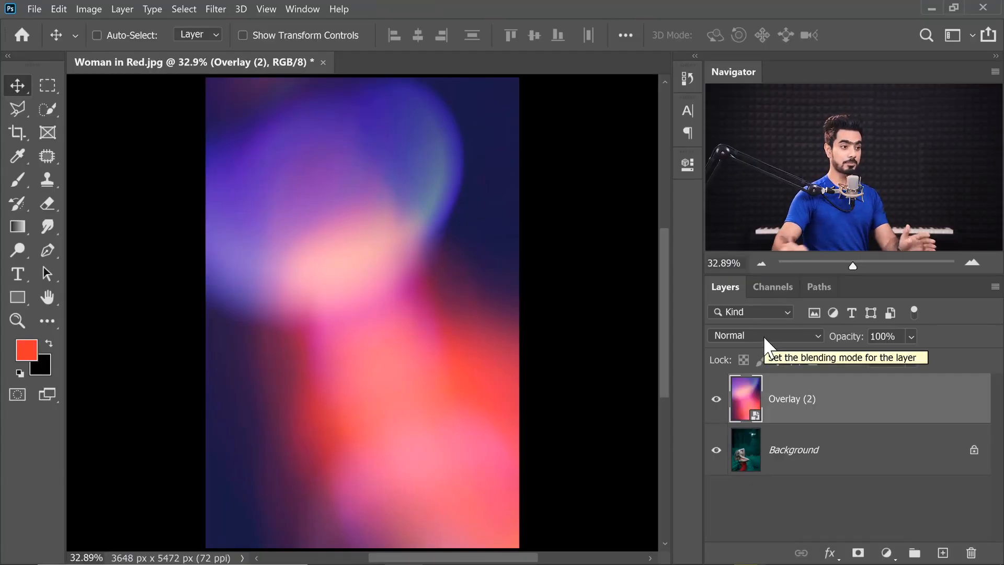
Set the Overlay (2) layer's blend mode to Soft Light and flip the layer horizontally.
click(731, 333)
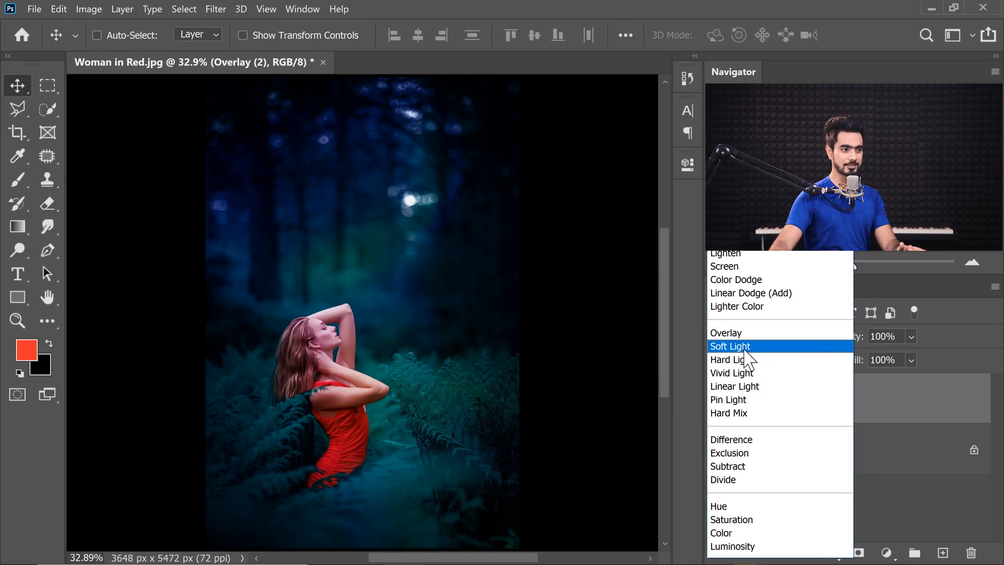
click(745, 349)
key(ctrl+t)
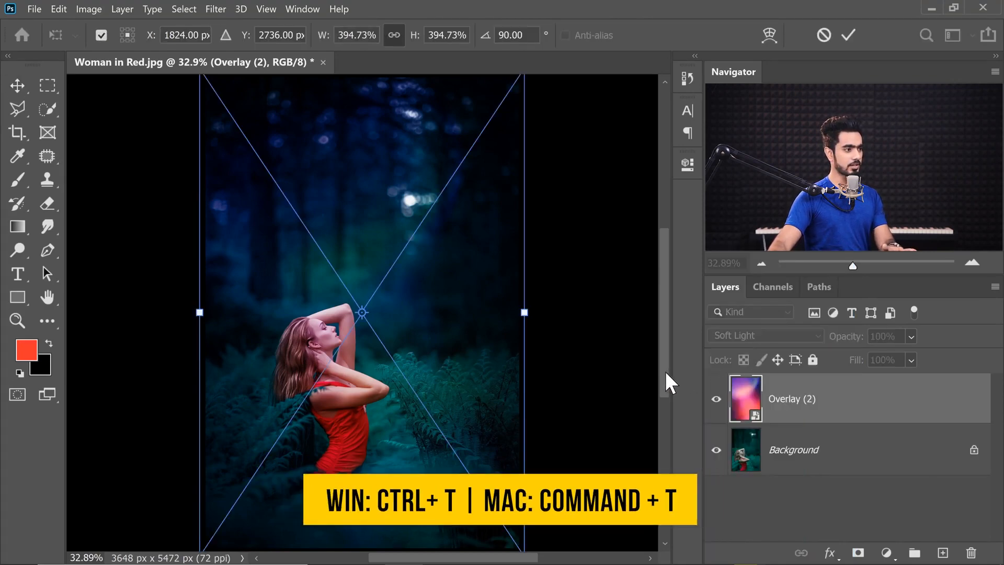
right_click(449, 285)
click(500, 520)
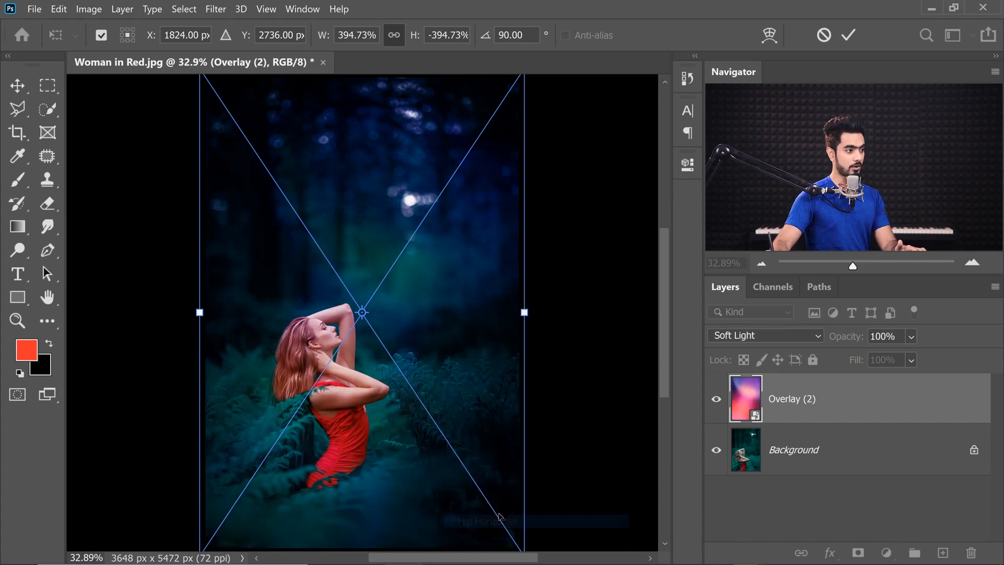
key(Return)
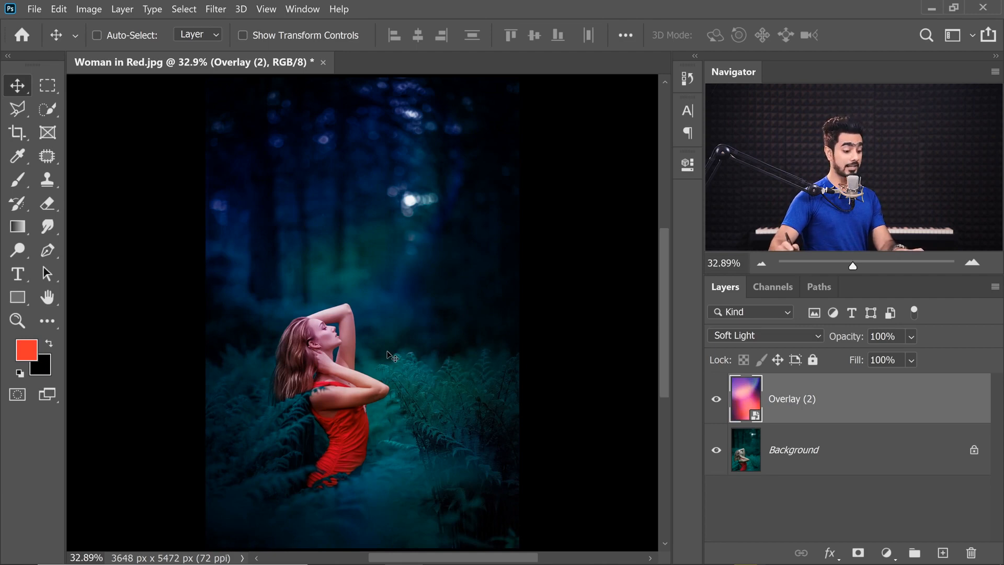
Stretch the Overlay (2) layer's width beyond both sides of the canvas, keeping its height.
key(ctrl)
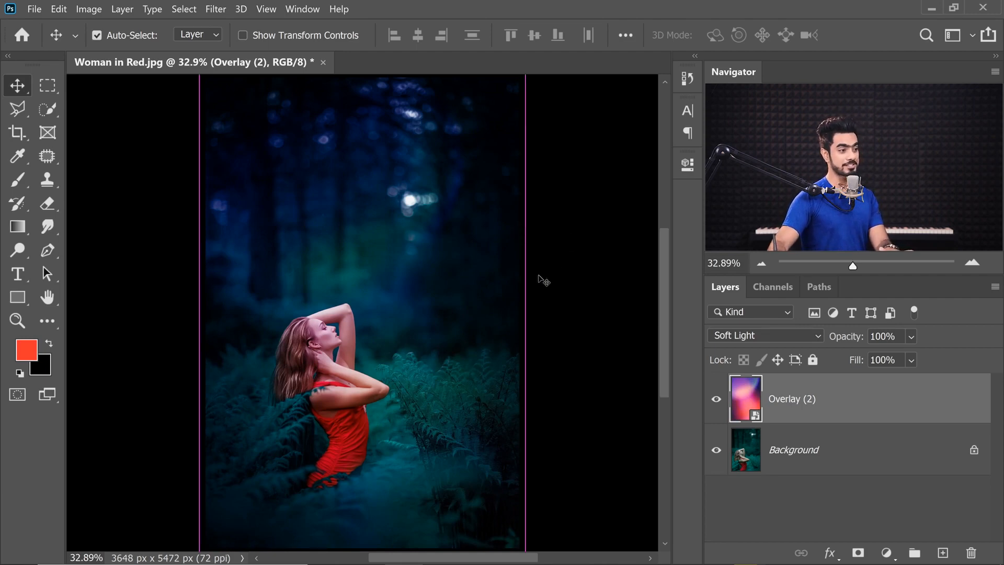
key(ctrl+t)
drag(524, 312, 609, 312)
drag(200, 313, 173, 312)
key(Return)
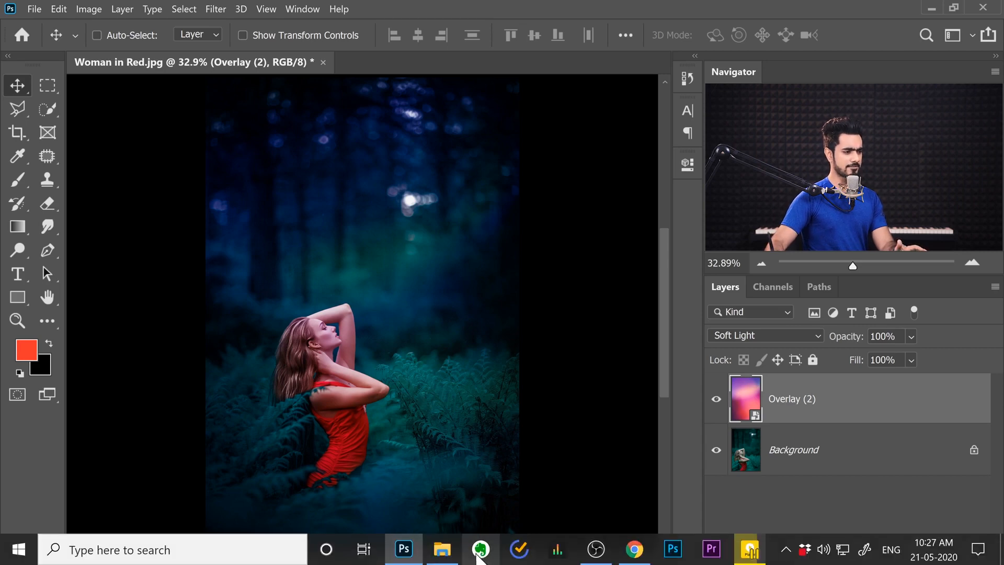
Place the Overlay (1) image into the Woman in Red document and rotate it -90°.
click(443, 550)
drag(444, 184, 675, 270)
drag(638, 380, 497, 143)
drag(378, 209, 277, 245)
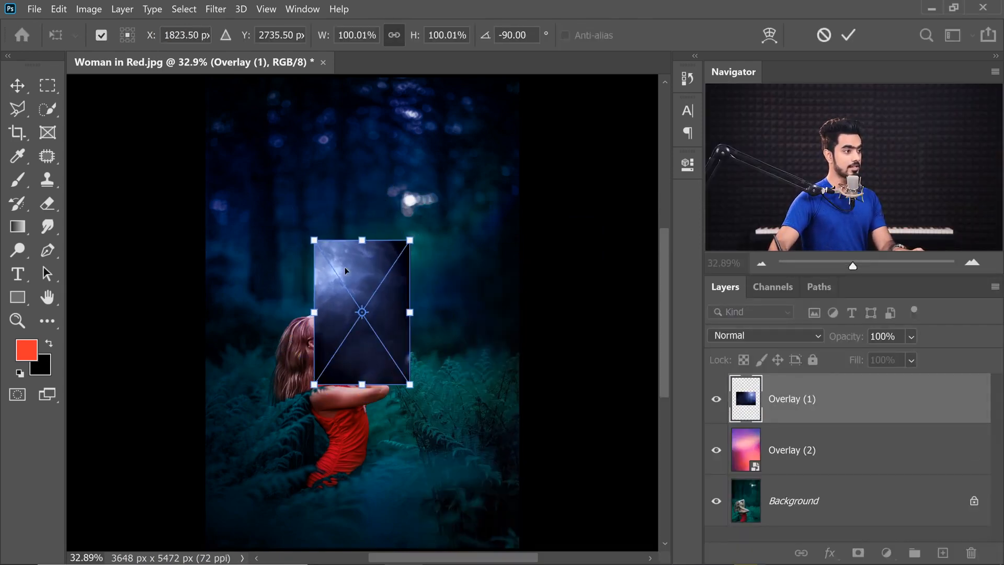
Flip the placed Overlay (1) image horizontally and scale it to about 333% so it covers the canvas.
right_click(372, 286)
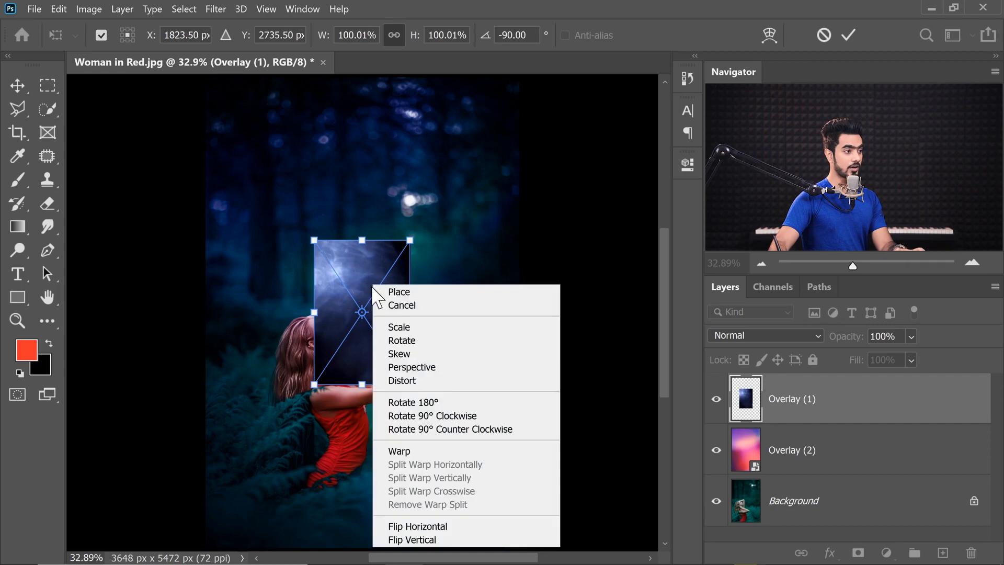
click(437, 529)
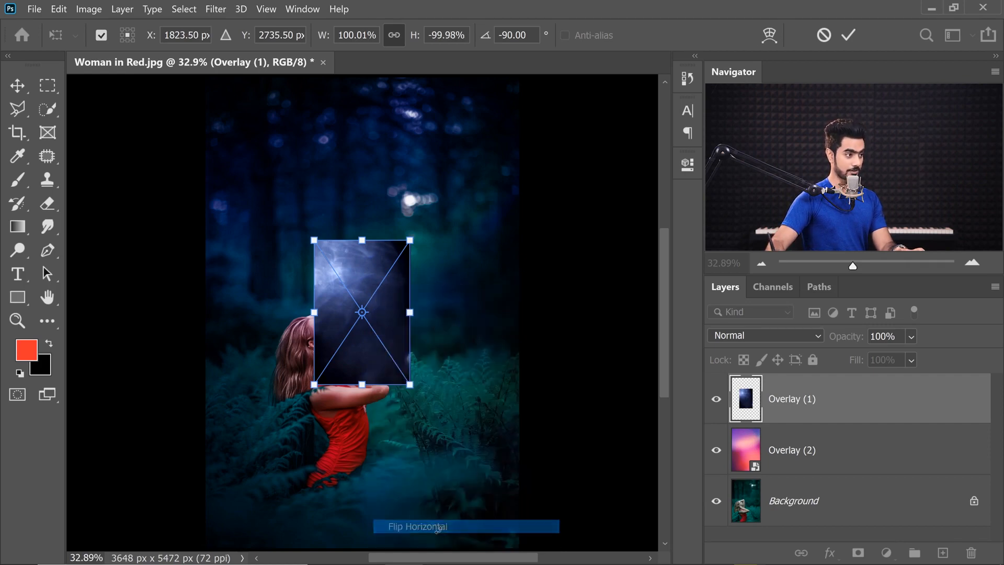
scroll(418, 286, down, 3)
drag(411, 355, 497, 459)
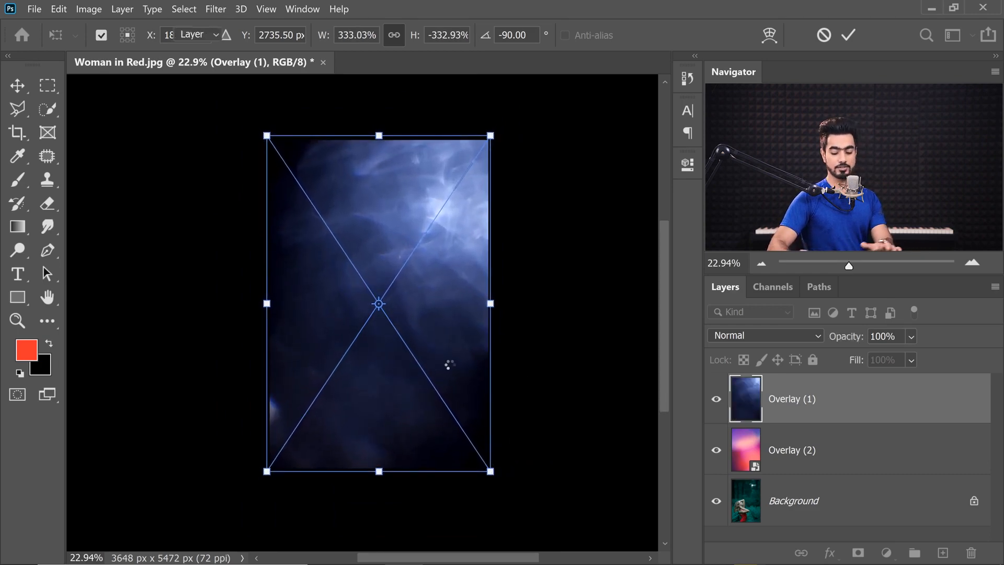
key(Return)
scroll(454, 370, up, 3)
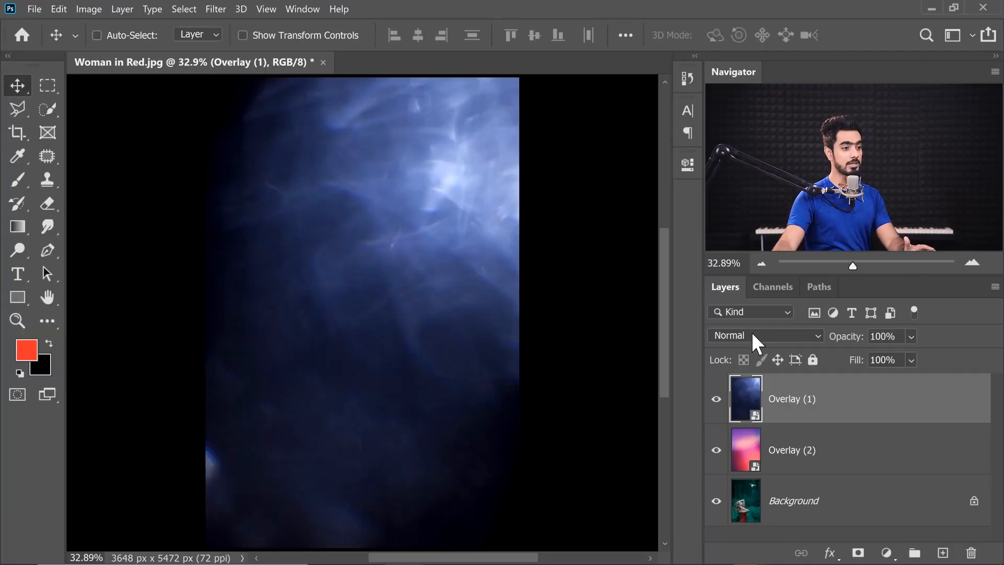
Set the Overlay (1) layer's blend mode to Screen and compare the result with the original Background.
click(753, 334)
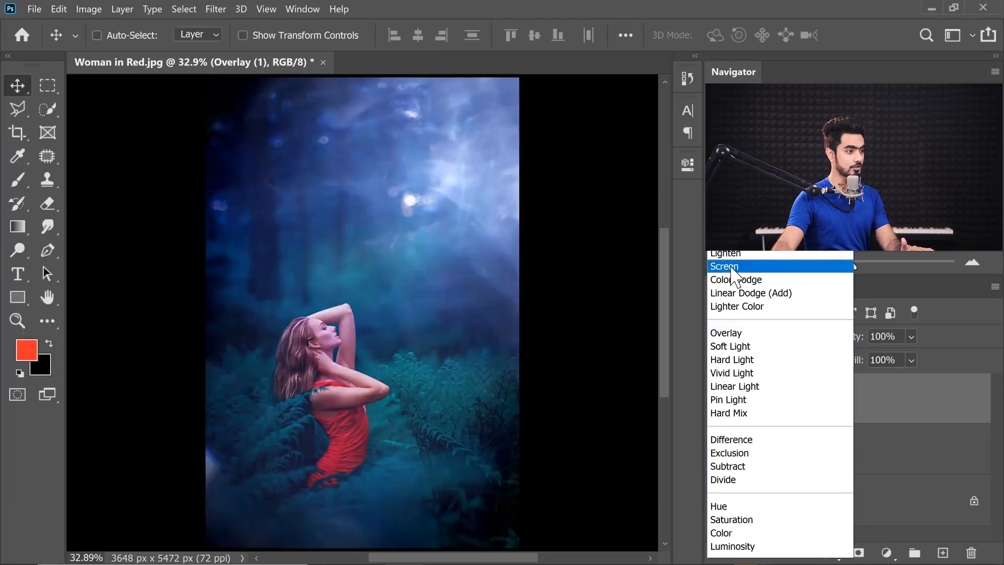
click(731, 267)
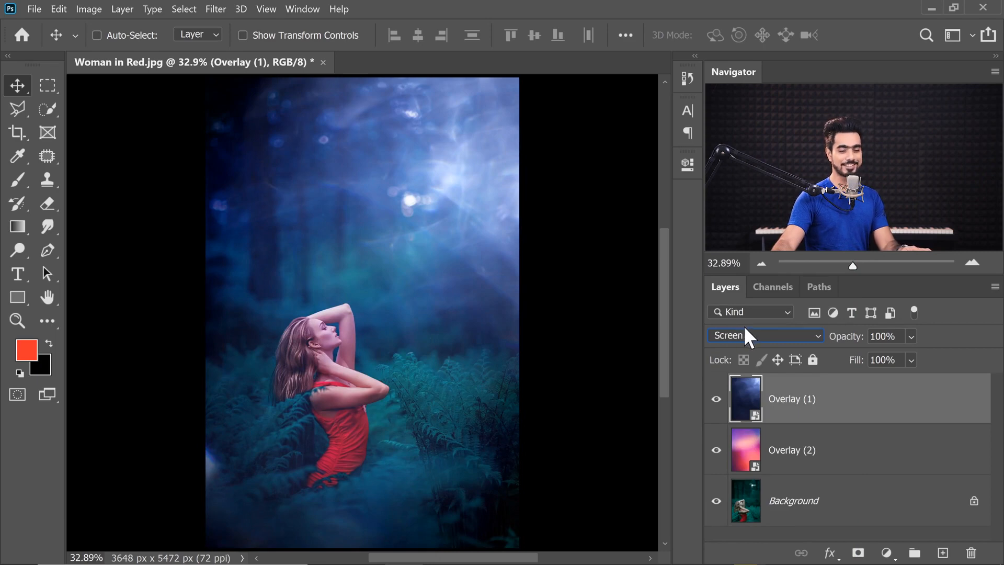
drag(843, 341, 837, 341)
key(Return)
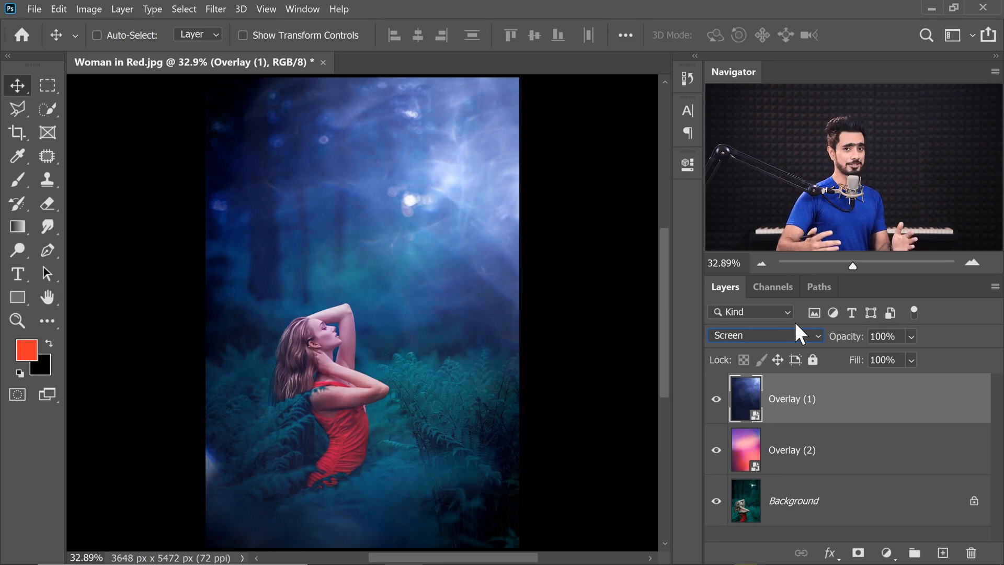
alt+click(717, 503)
alt+click(716, 503)
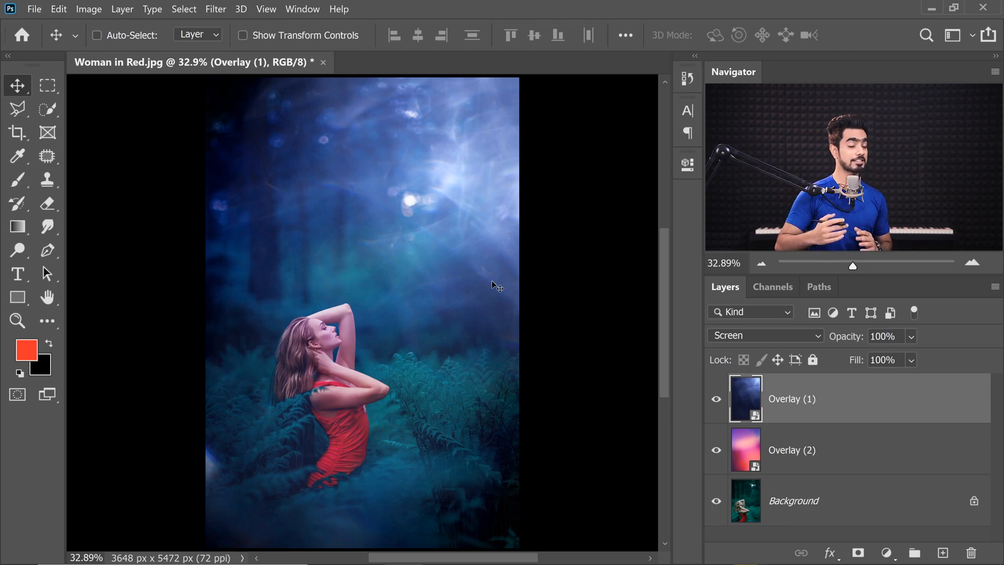
Move the Overlay (1) layer beneath Overlay (2) and duplicate the Overlay (2) layer.
drag(794, 400, 802, 466)
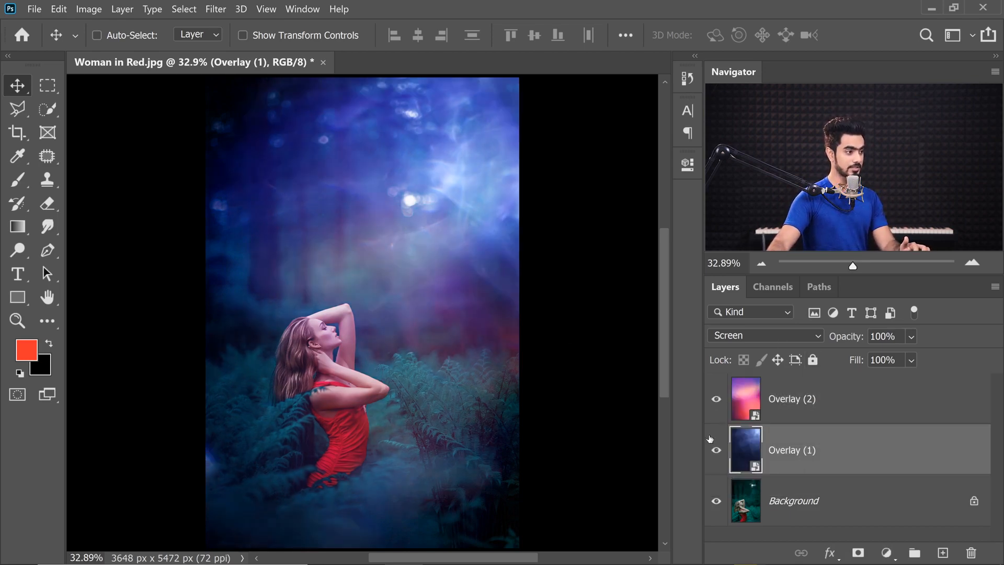
click(791, 410)
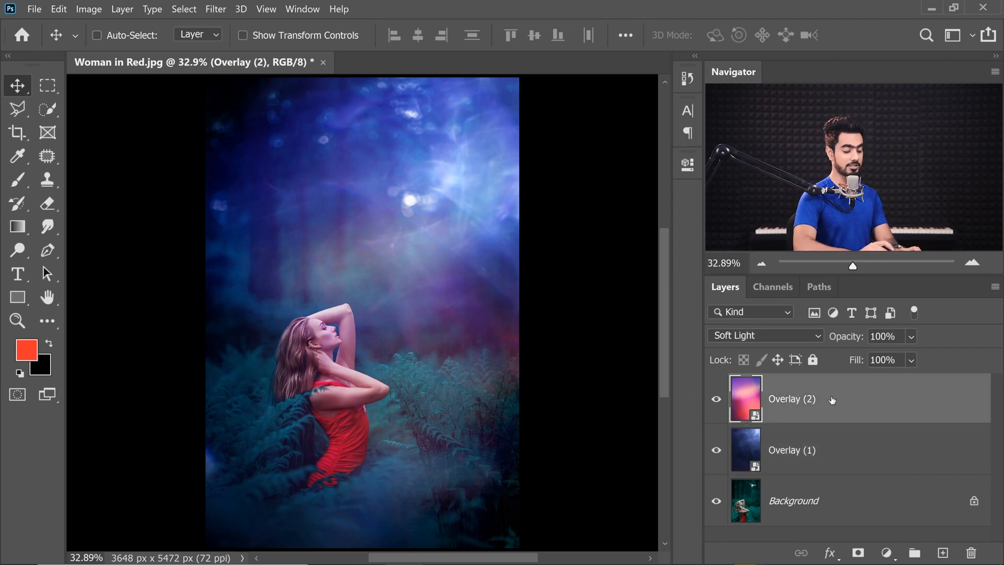
key(ctrl+j)
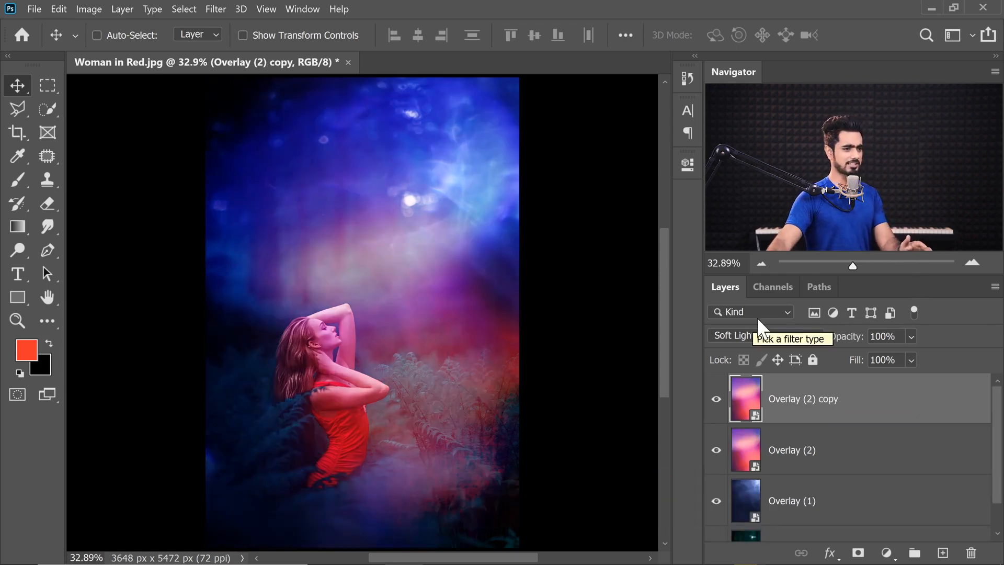
Lower the Overlay (2) copy layer's opacity to 15%.
drag(809, 337, 702, 340)
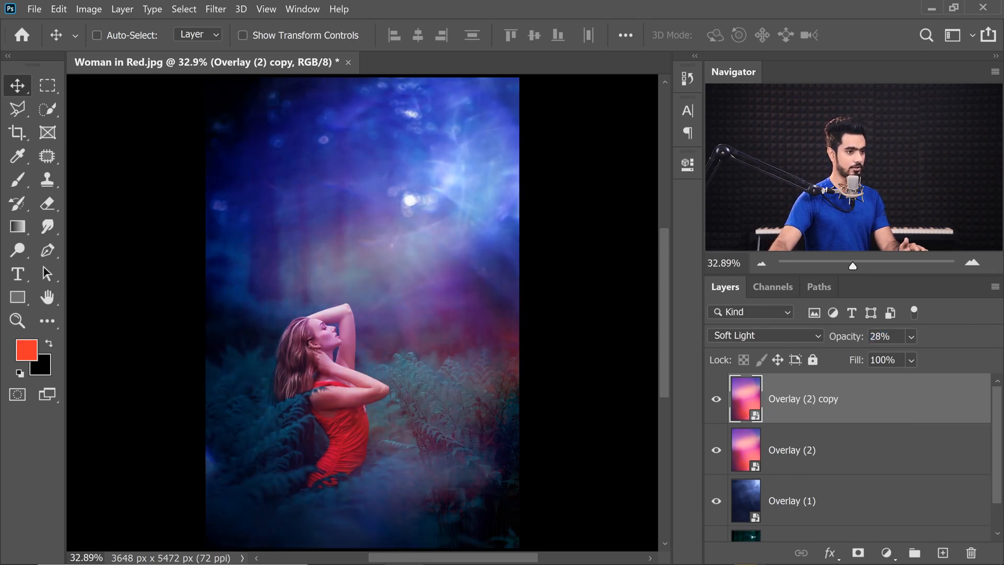
text(20)
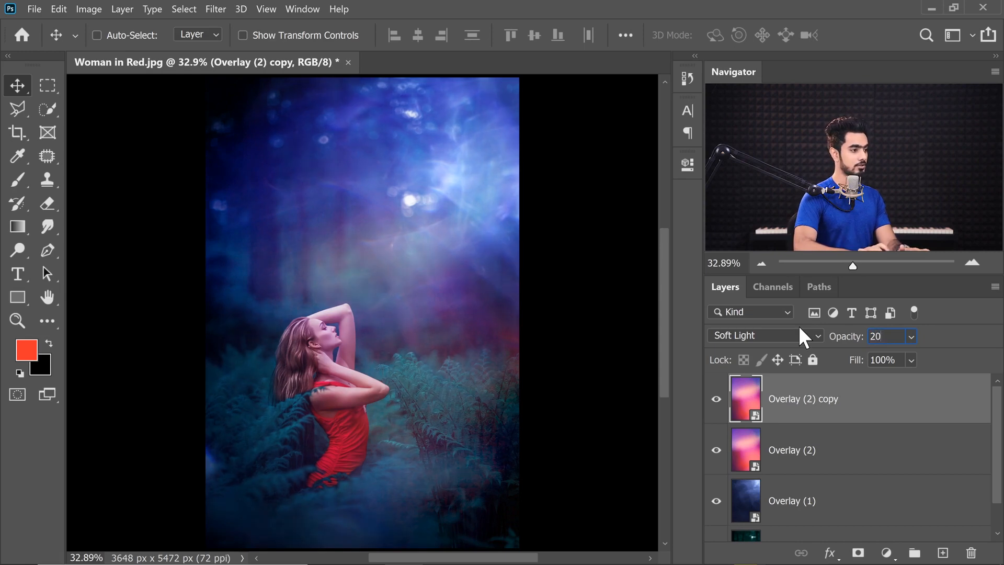
key(BackSpace)
key(BackSpace)
text(15)
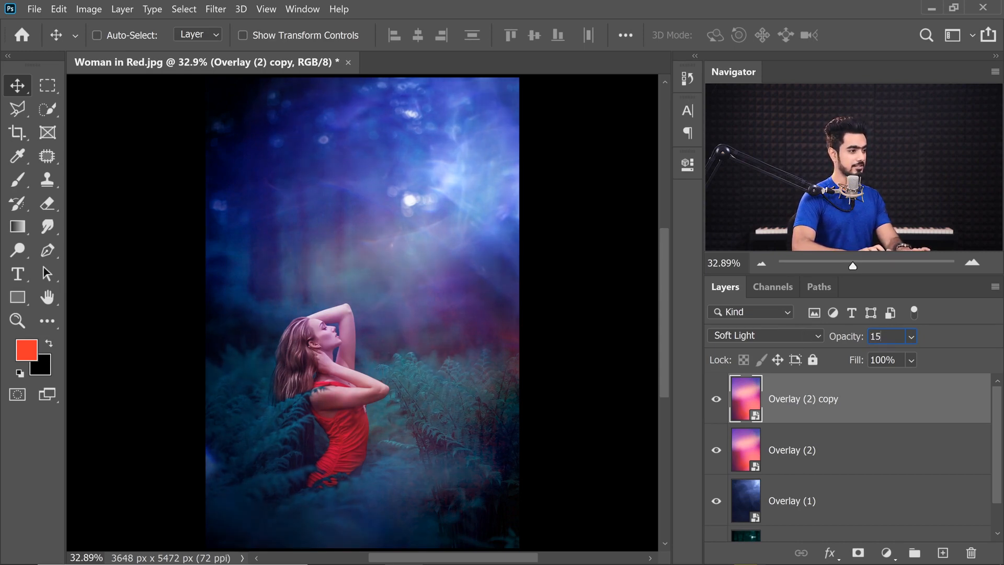
key(Return)
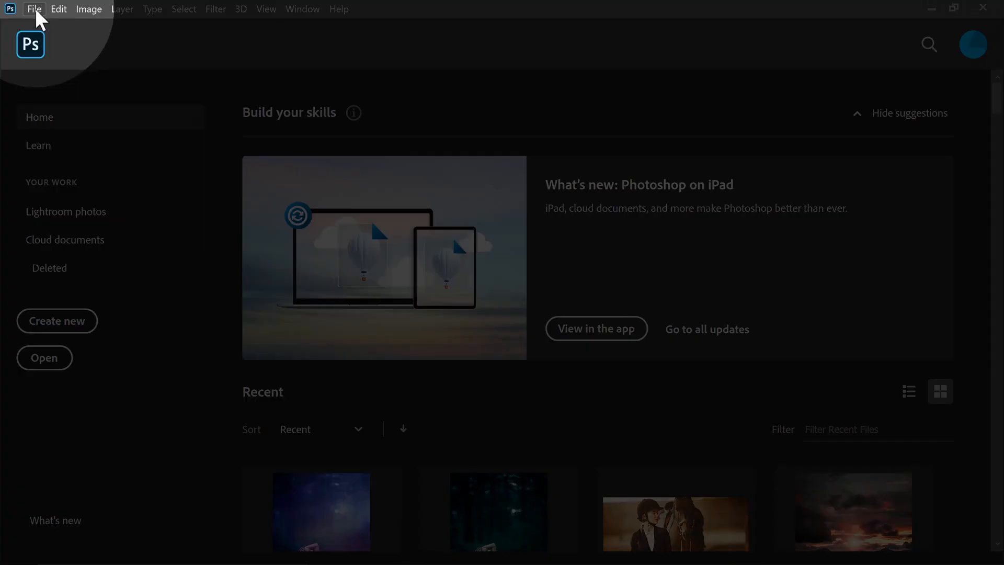
Create a new document from the Art & Illustration preset 1000 pixel grid, 1000 x 1000 px at 300 ppi.
click(33, 9)
click(52, 24)
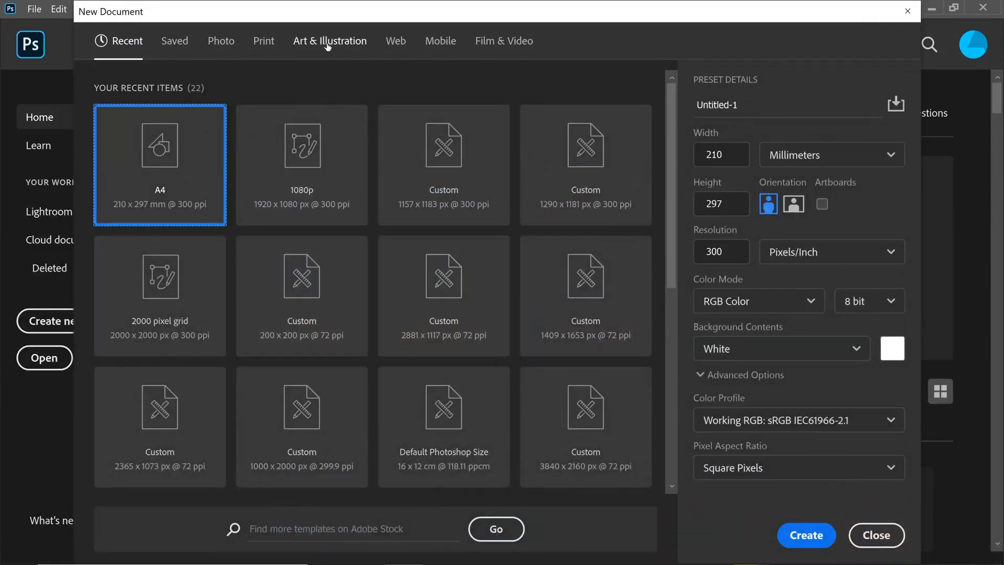
click(327, 46)
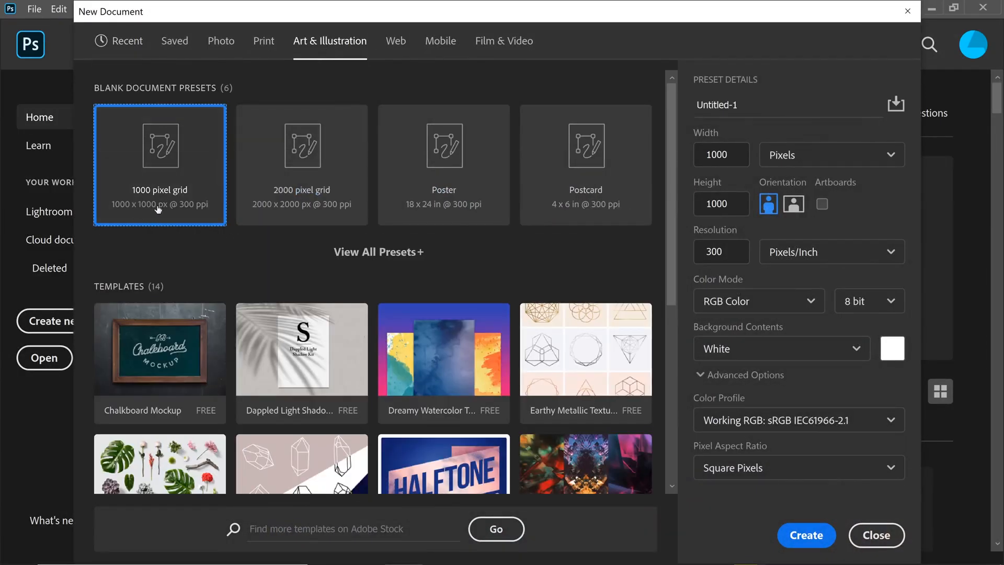
click(806, 536)
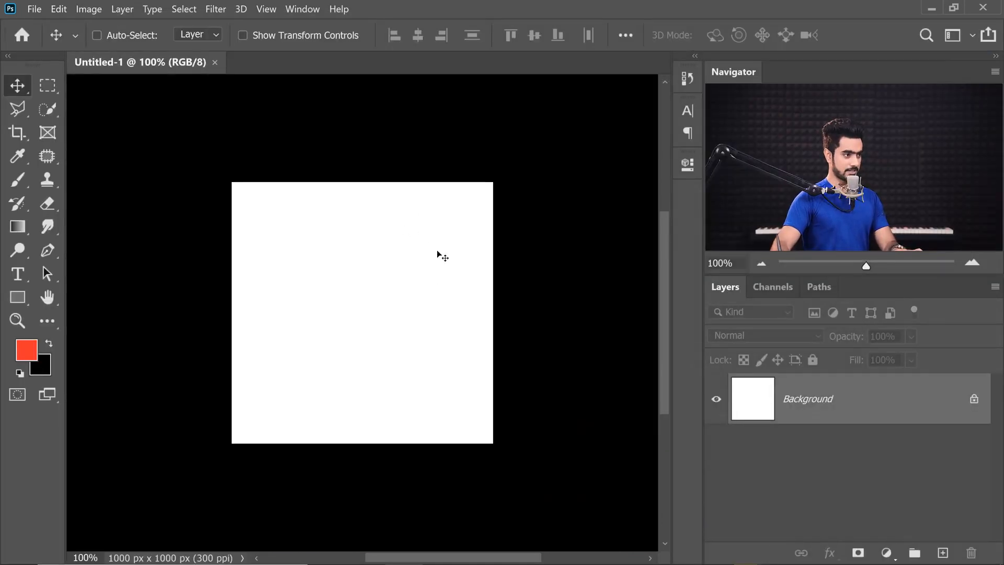
Change the colour of the area surrounding the canvas to Dark Gray.
right_click(549, 183)
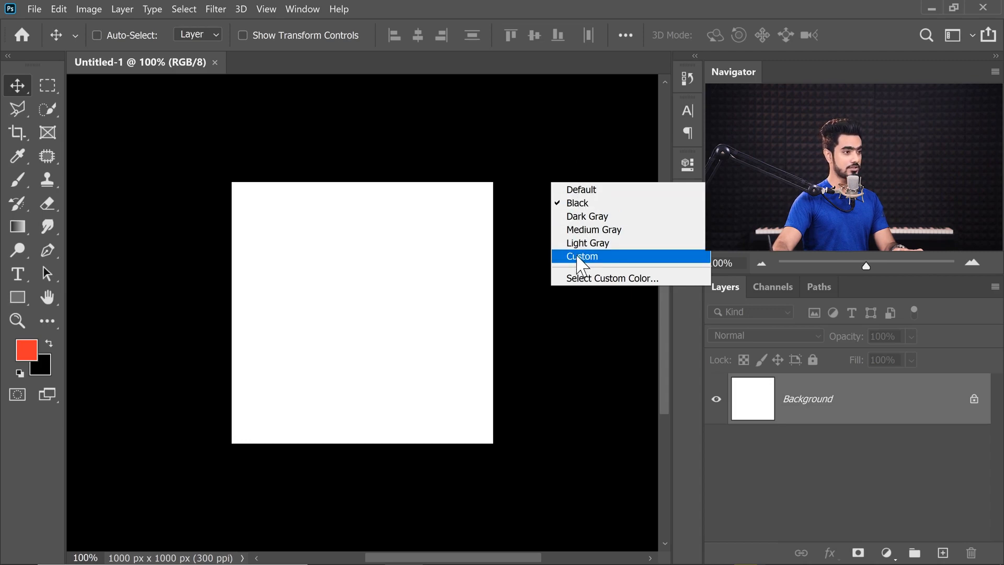
click(586, 216)
alt+scroll(430, 165, up, 4)
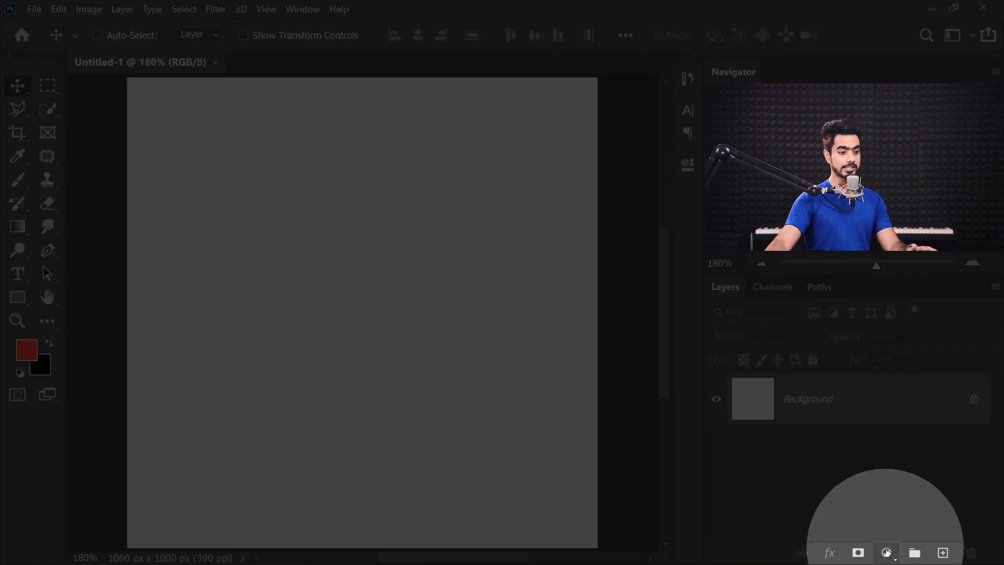
Add a Solid Color fill layer in deep blue and delete the white Background layer.
click(887, 553)
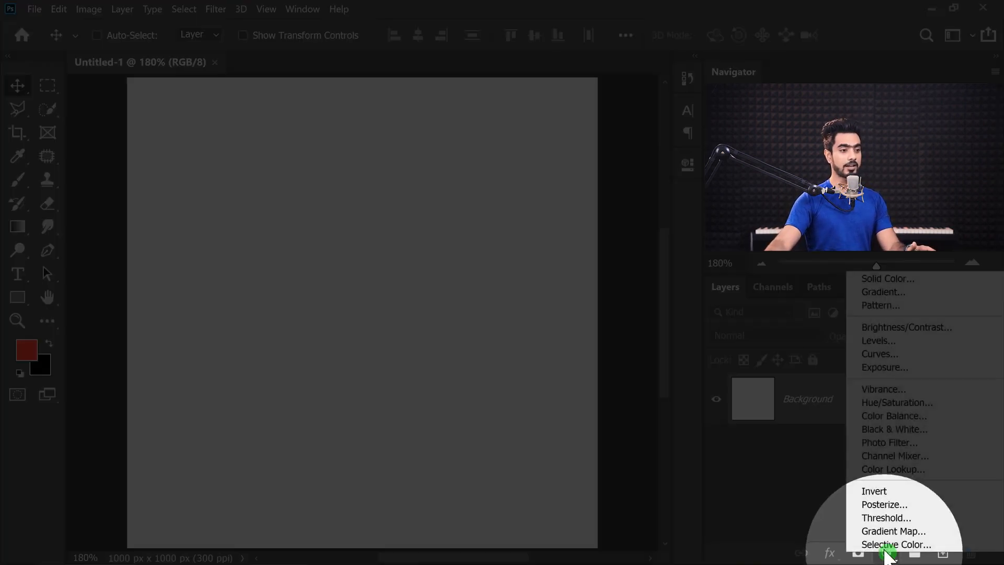
click(882, 281)
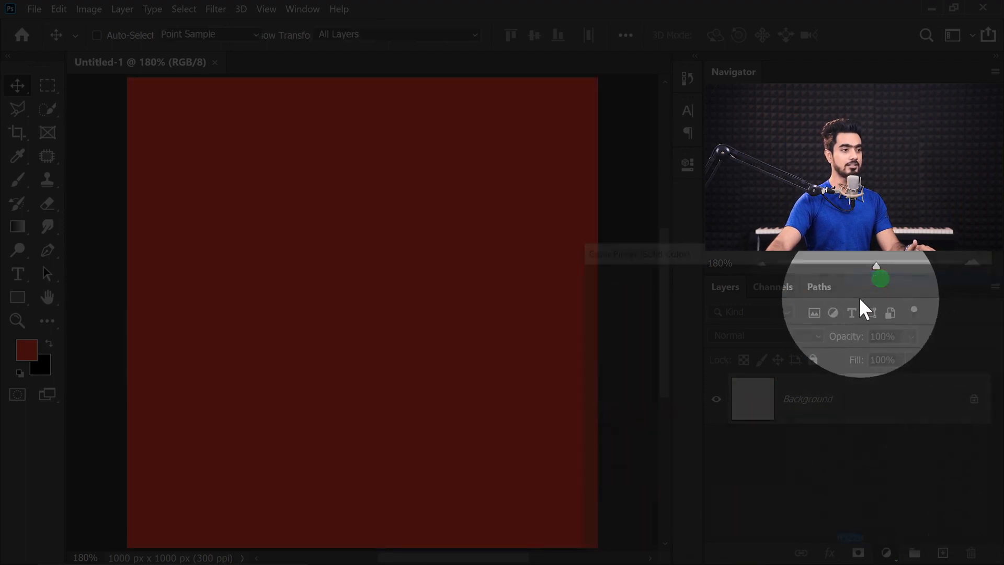
drag(799, 396, 803, 361)
drag(754, 382, 774, 358)
click(921, 280)
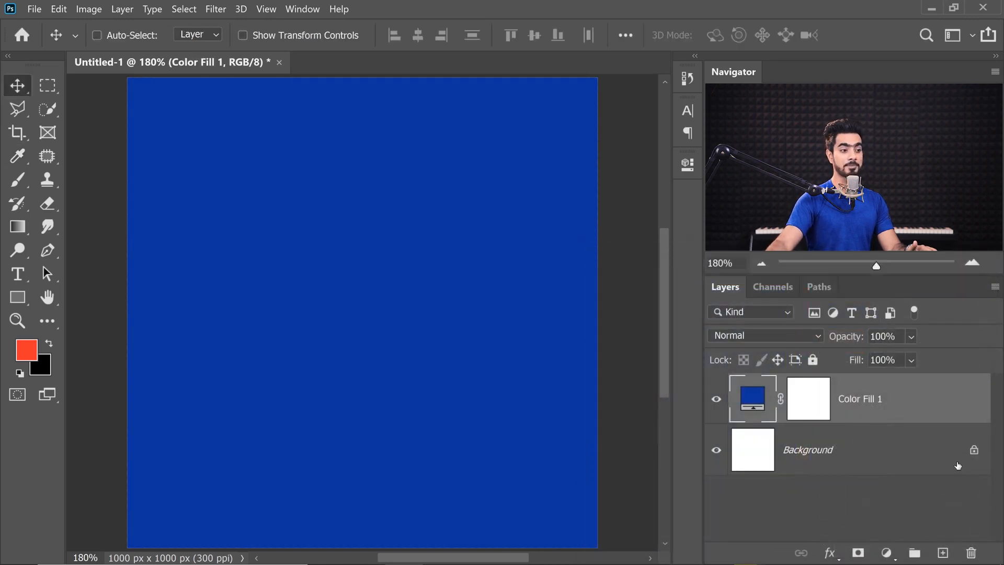
drag(910, 450, 972, 549)
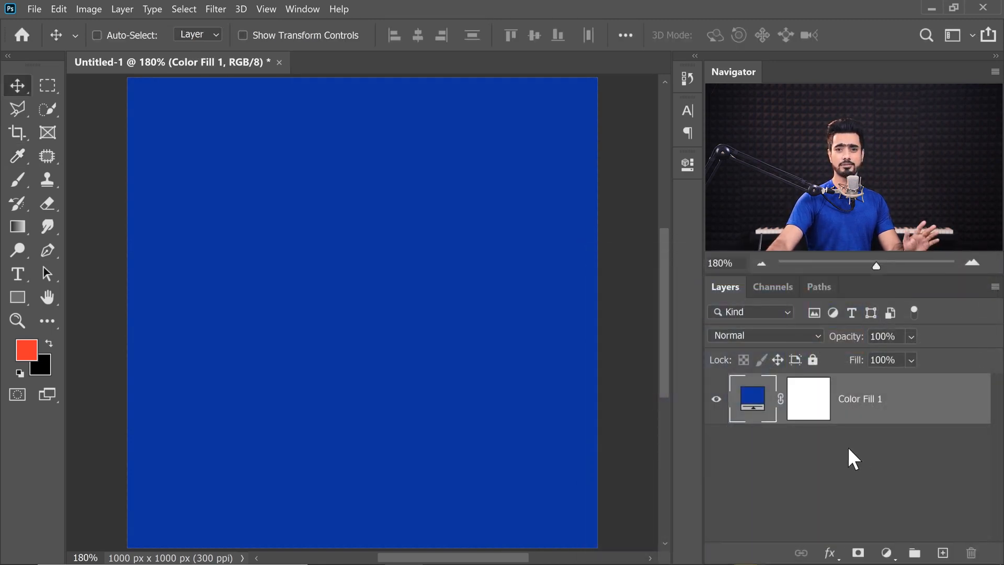
Add a new empty layer above the blue fill and choose the Hard Round Pressure Size brush.
click(943, 552)
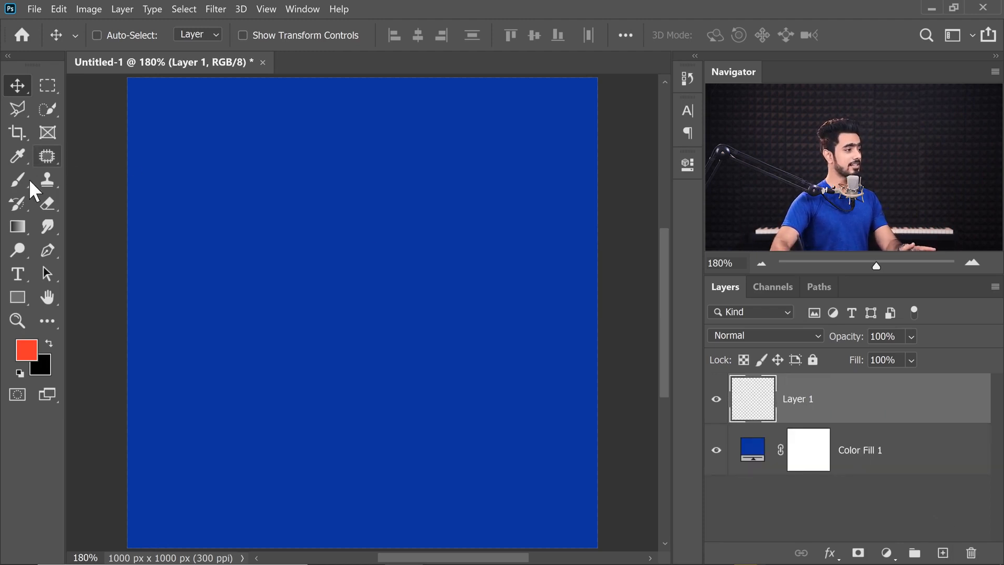
click(18, 180)
click(118, 42)
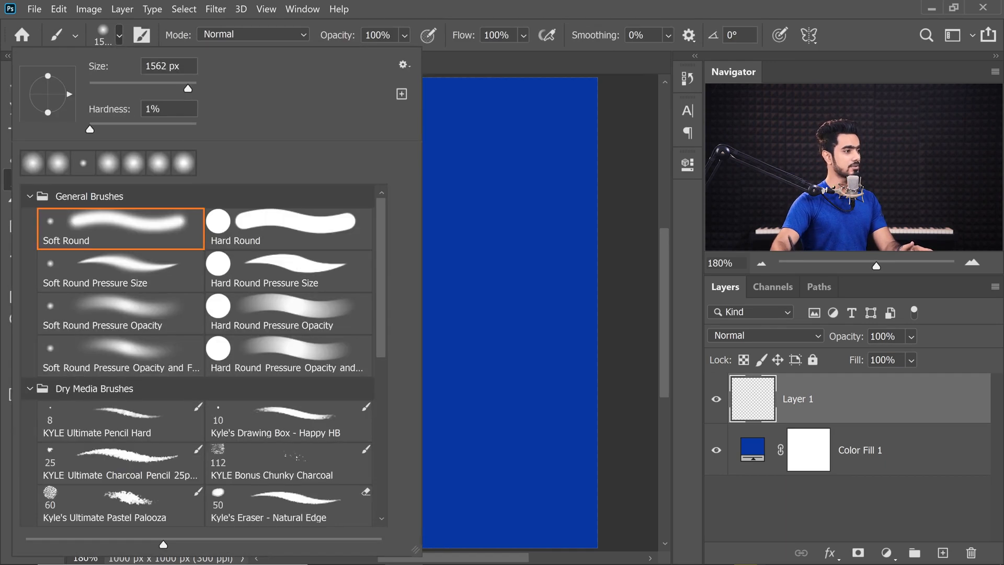
click(301, 280)
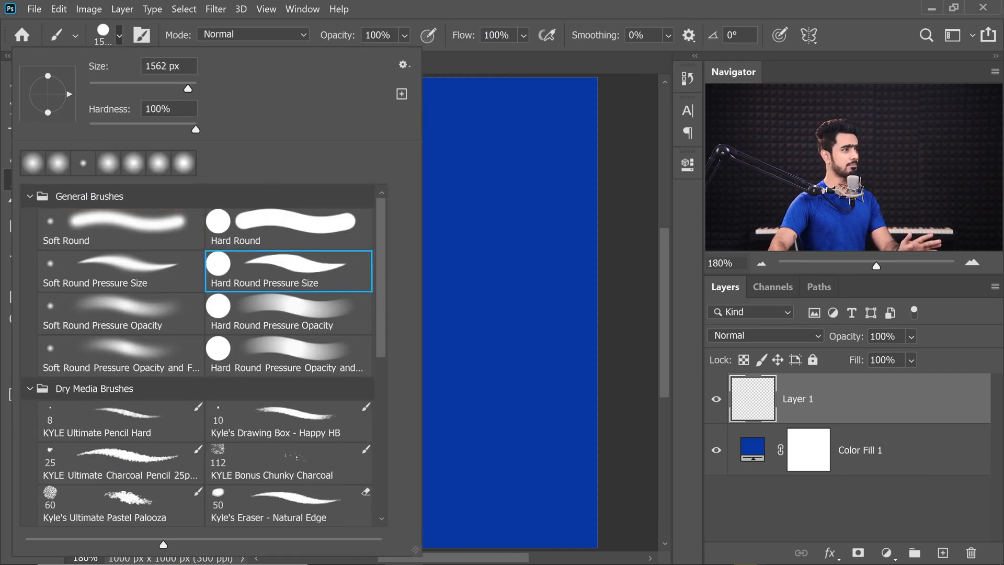
click(121, 35)
Reduce the brush size to 40 px.
drag(325, 239, 334, 238)
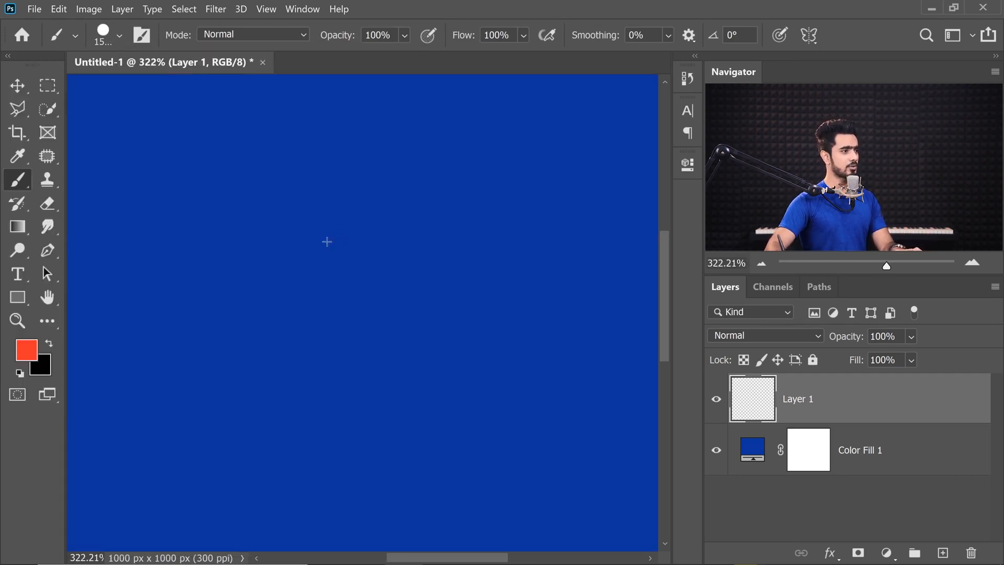
mouse_move(253, 265)
mouse_down()
mouse_move(72, 242)
mouse_move(23, 267)
mouse_move(289, 258)
mouse_move(358, 266)
mouse_move(18, 314)
mouse_move(178, 314)
mouse_move(287, 284)
mouse_up()
key(bracketleft)
key(bracketleft)
key(bracketleft)
key(bracketleft)
key(bracketleft)
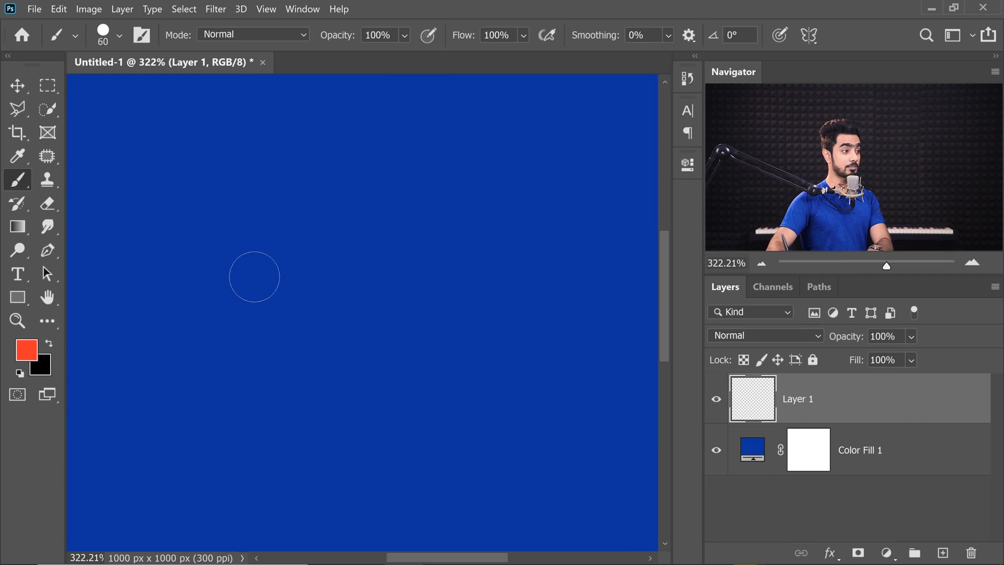
scroll(193, 267, down, 2)
scroll(215, 259, down, 1)
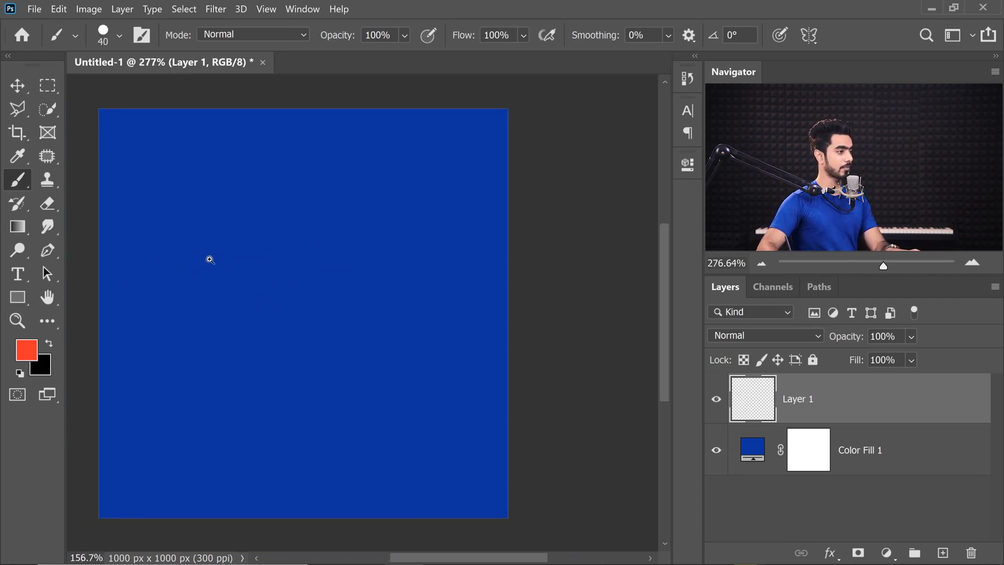
Undo a red test stroke, set the foreground colour to white and handwrite the word "Raster" on the new layer.
scroll(242, 249, right, 1)
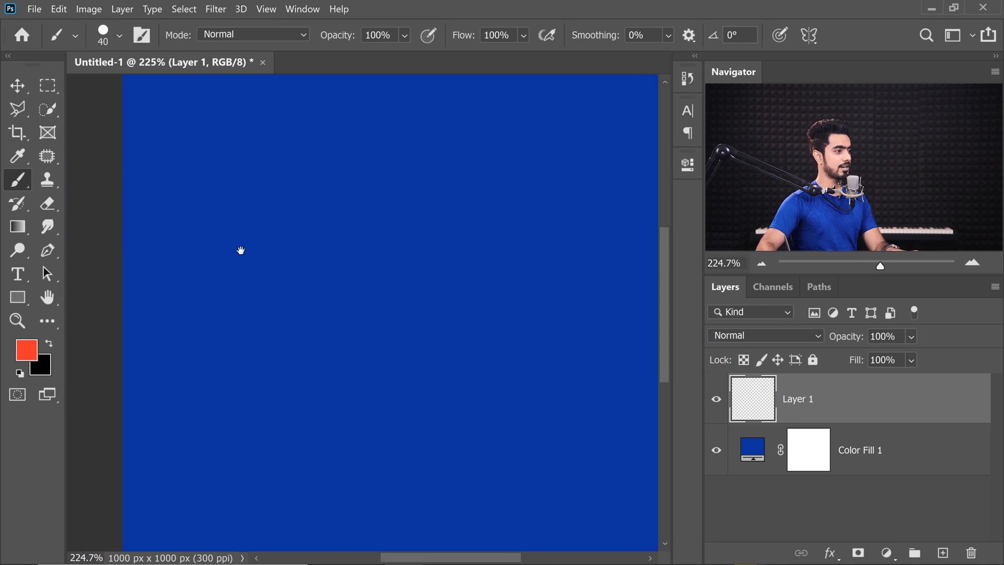
mouse_move(209, 275)
mouse_down()
mouse_move(290, 165)
mouse_move(188, 311)
mouse_up()
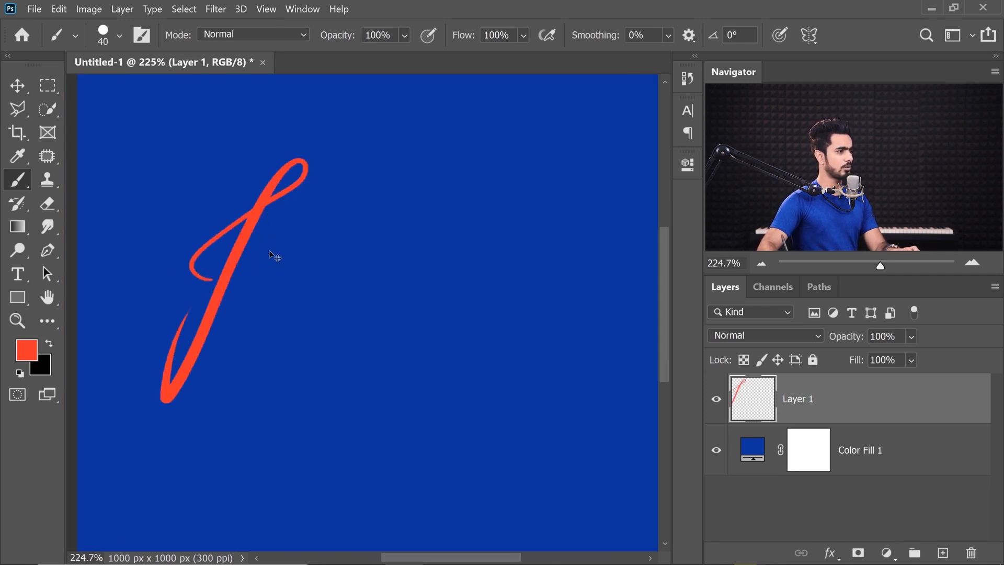
key(ctrl+z)
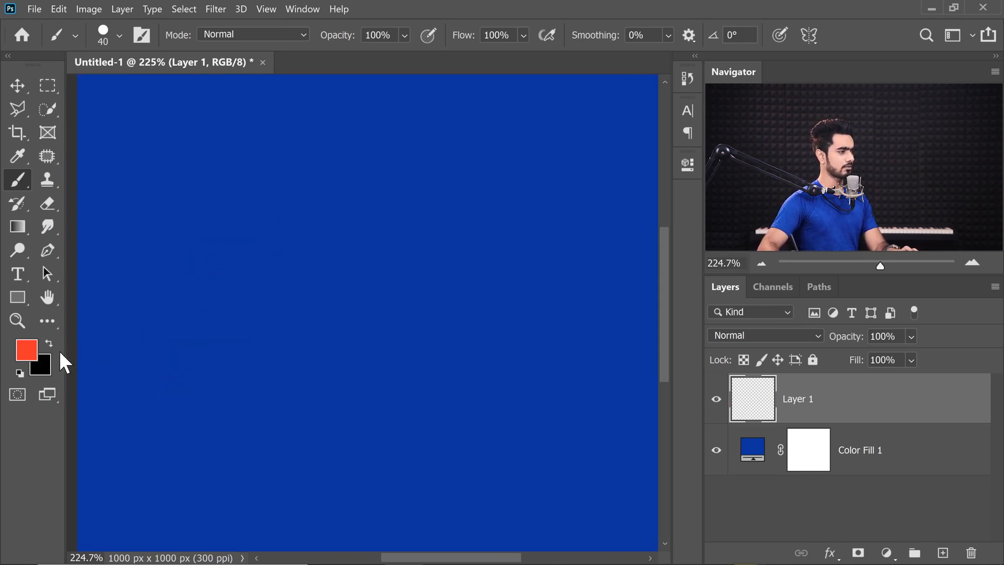
key(d)
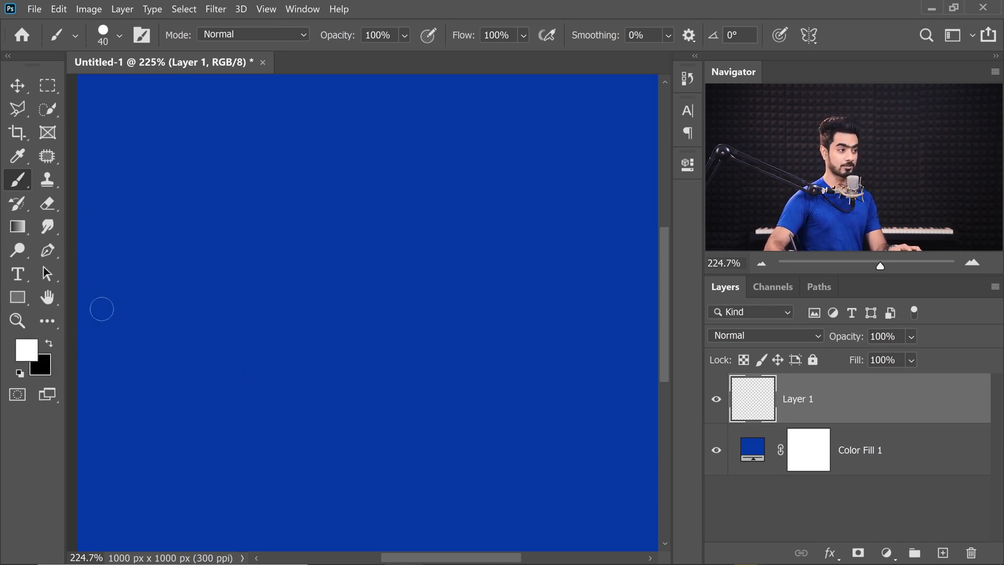
drag(196, 300, 159, 396)
mouse_move(194, 276)
mouse_down()
mouse_move(209, 253)
mouse_move(340, 350)
mouse_up()
key(ctrl+z)
mouse_move(175, 291)
mouse_down()
mouse_move(278, 263)
mouse_move(197, 350)
mouse_move(288, 374)
mouse_up()
mouse_move(262, 331)
mouse_down()
mouse_move(241, 366)
mouse_move(274, 345)
mouse_move(271, 354)
mouse_up()
mouse_move(296, 269)
mouse_down()
mouse_move(285, 331)
mouse_move(332, 291)
mouse_move(332, 319)
mouse_move(385, 300)
mouse_up()
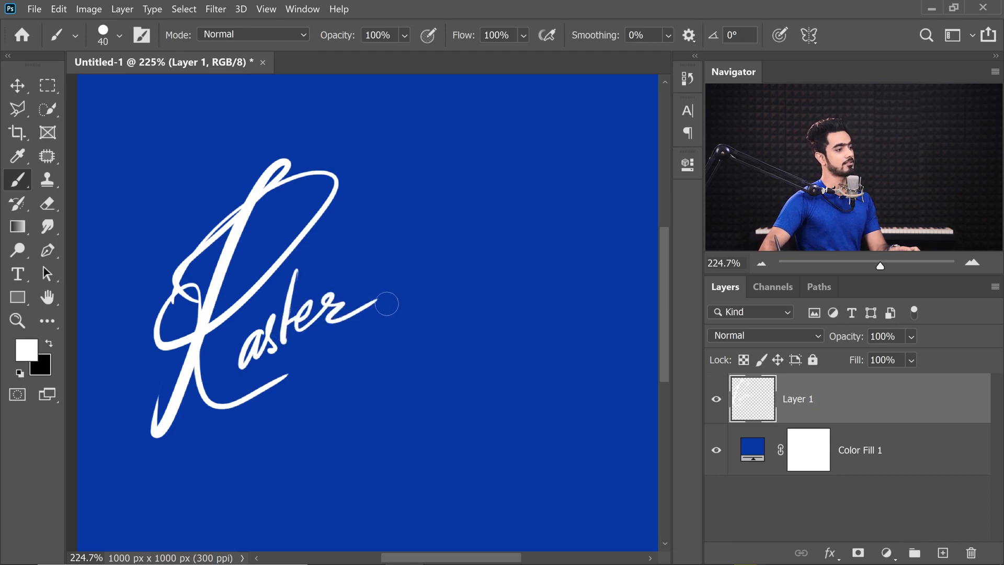
scroll(403, 276, down, 2)
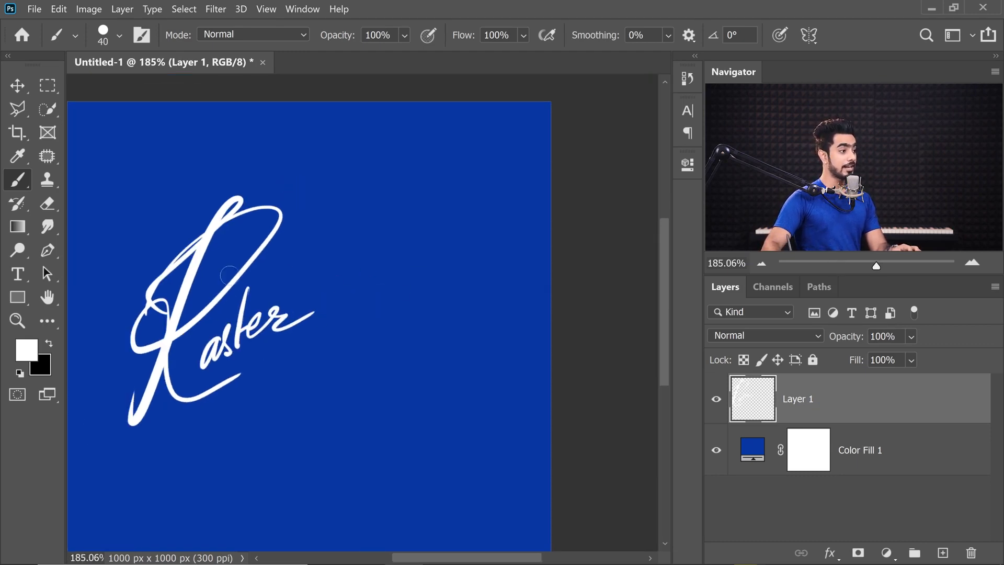
Toggle the lettering layer's visibility off and on, and rename the layer "Raster Layer".
click(716, 399)
click(716, 399)
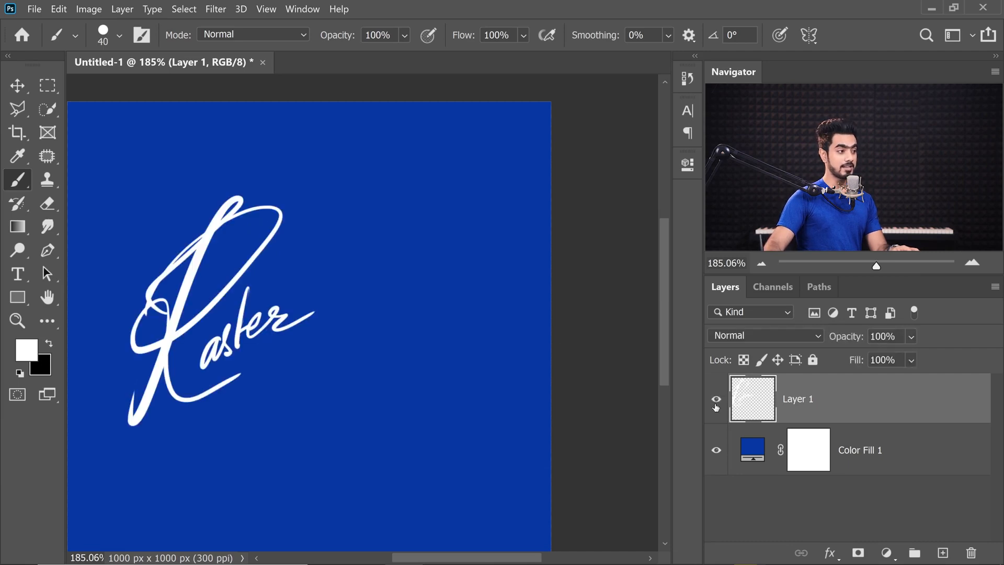
double_click(798, 399)
text(Raster Layer)
key(Return)
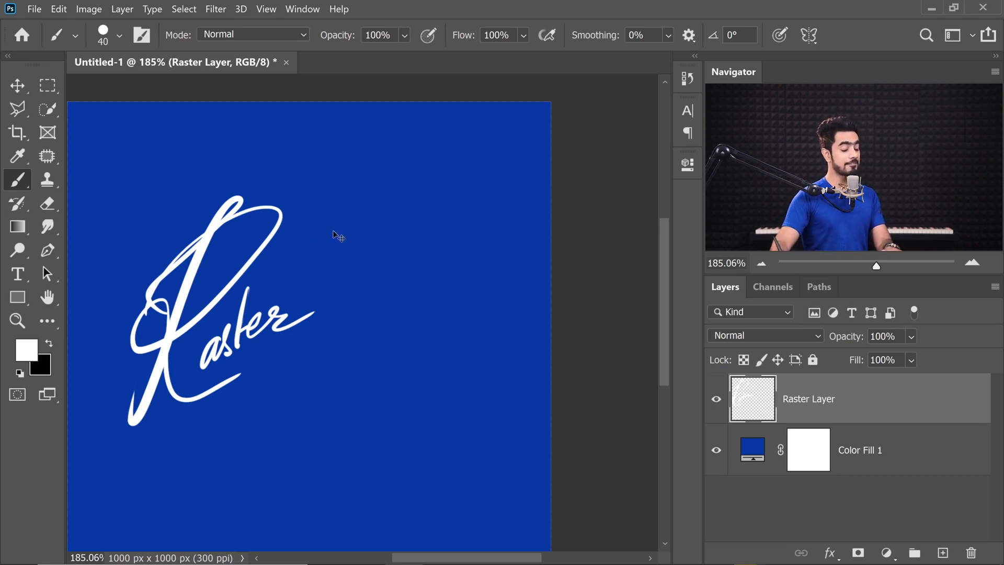
Scale the Raster Layer lettering down to 16.30% about its centre with Free Transform.
key(ctrl+t)
drag(317, 427, 253, 332)
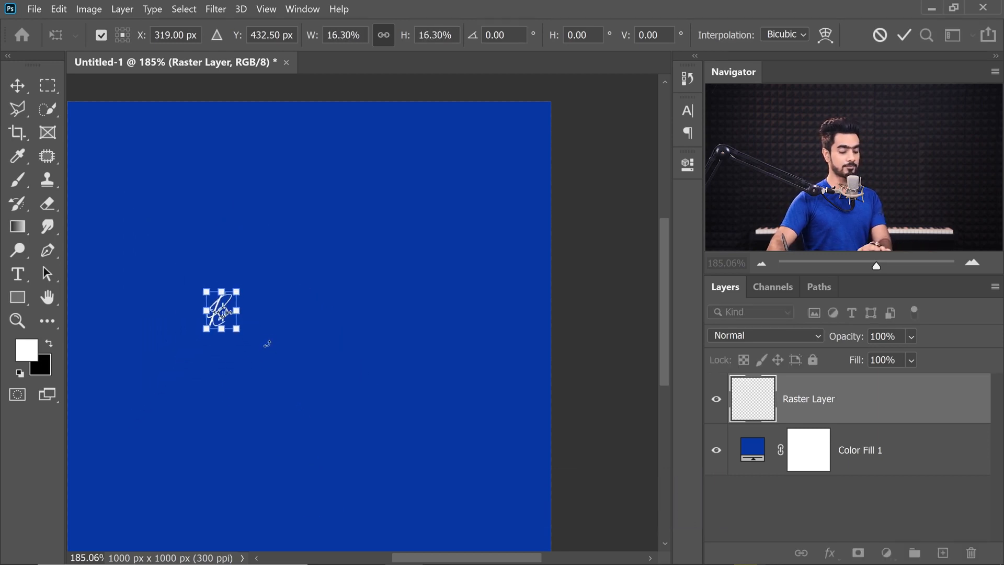
key(Return)
key(b)
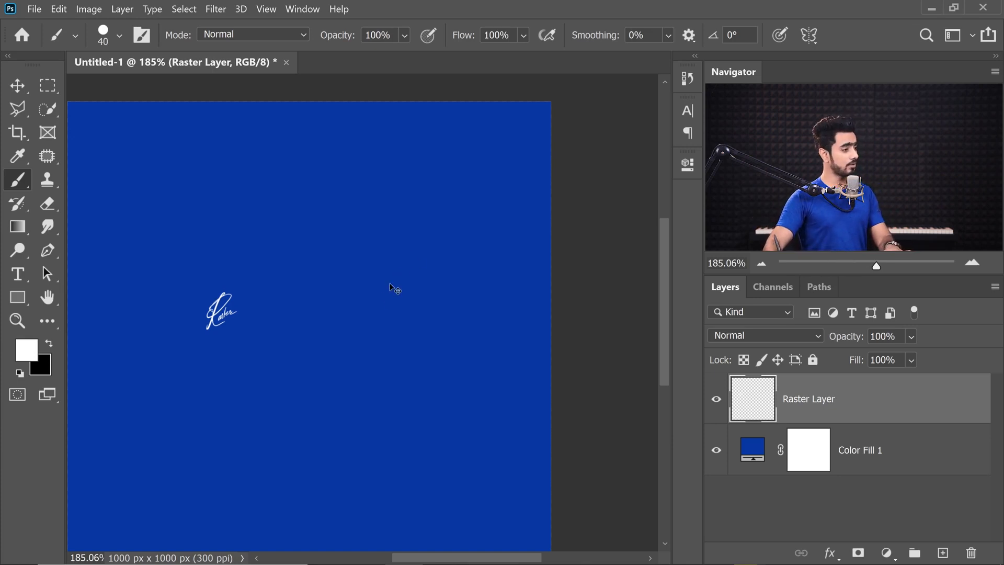
Scale the tiny lettering back up about its centre to slightly more than its original size and inspect its edges.
key(ctrl+t)
drag(236, 329, 325, 435)
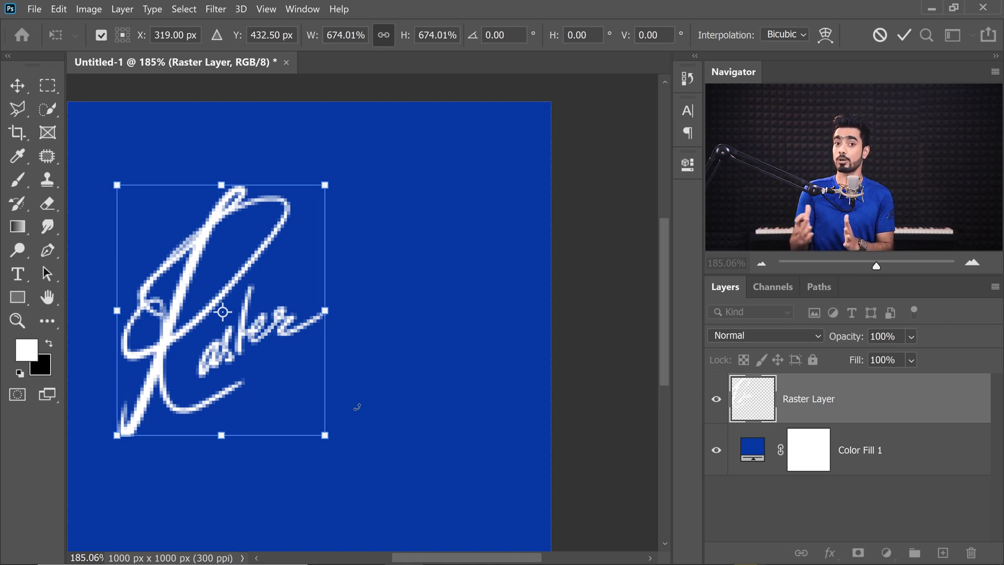
drag(325, 435, 343, 449)
key(Return)
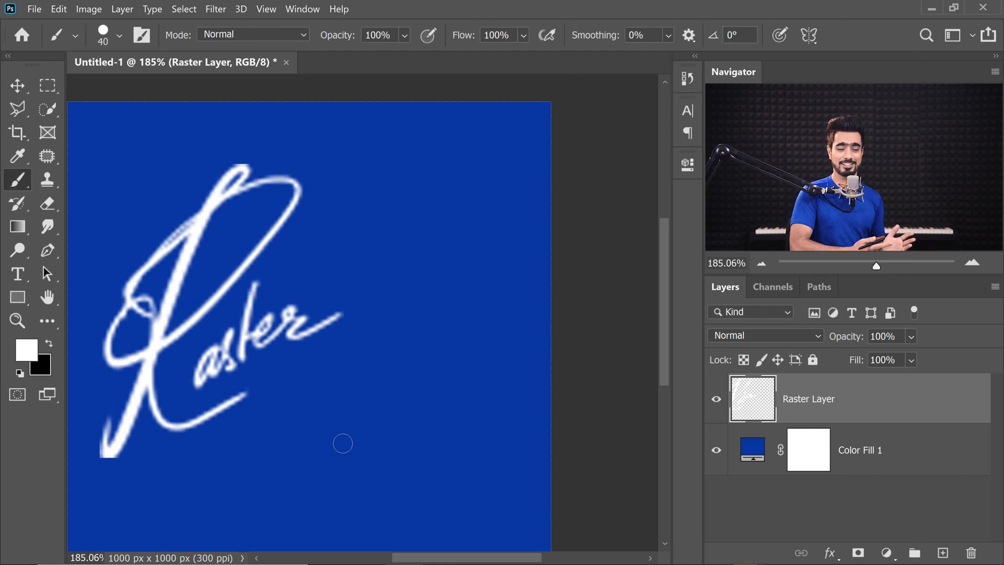
scroll(217, 303, up, 2)
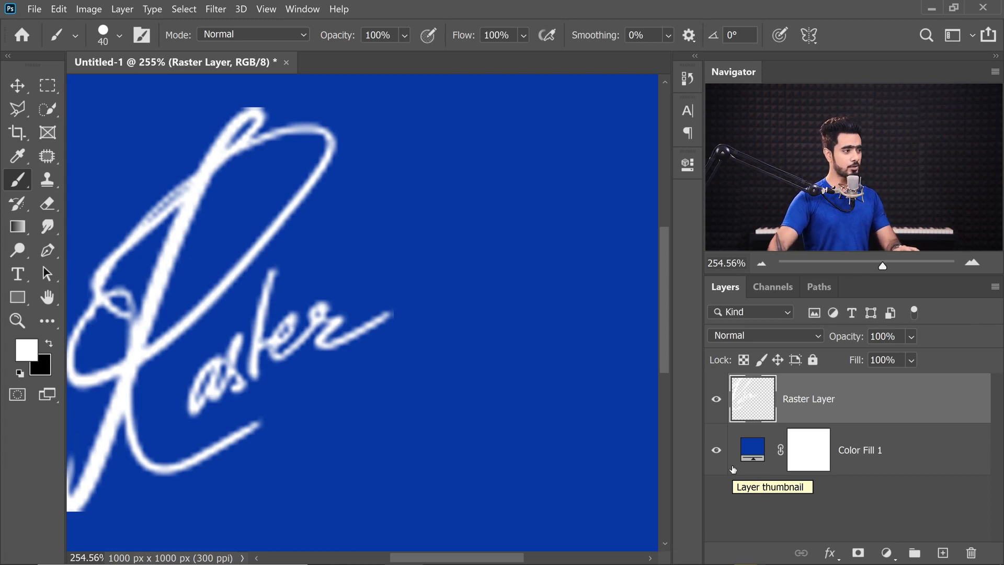
Undo both the enlargement and the reduction of the Raster Layer lettering.
key(ctrl+z)
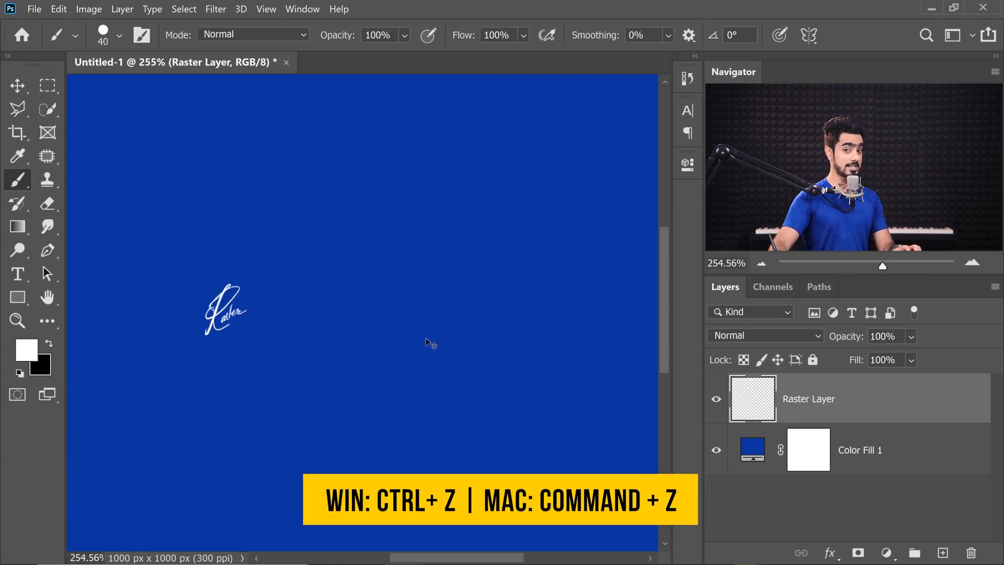
key(ctrl+shift+z)
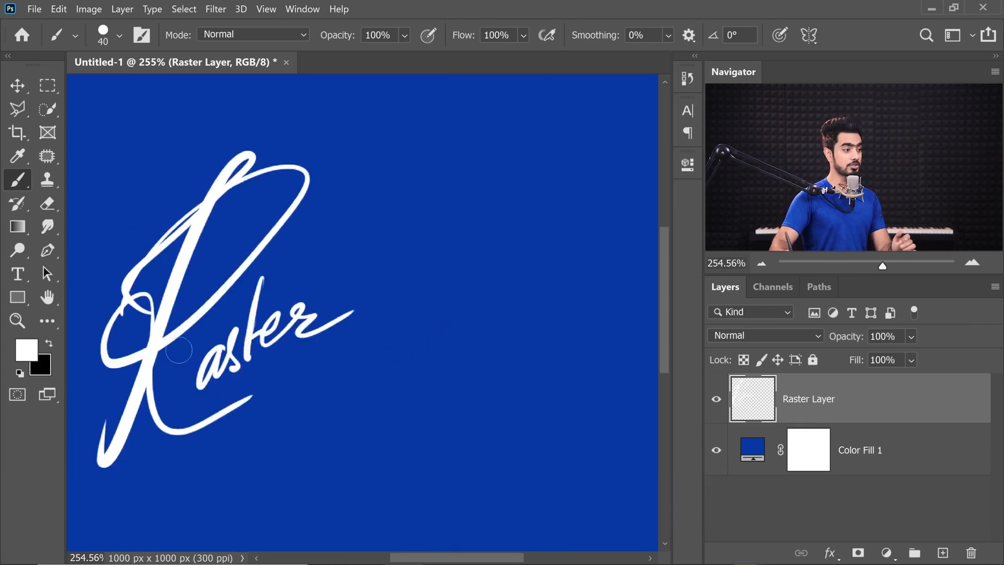
Convert the Raster Layer to a Smart Object.
scroll(235, 319, up, 1)
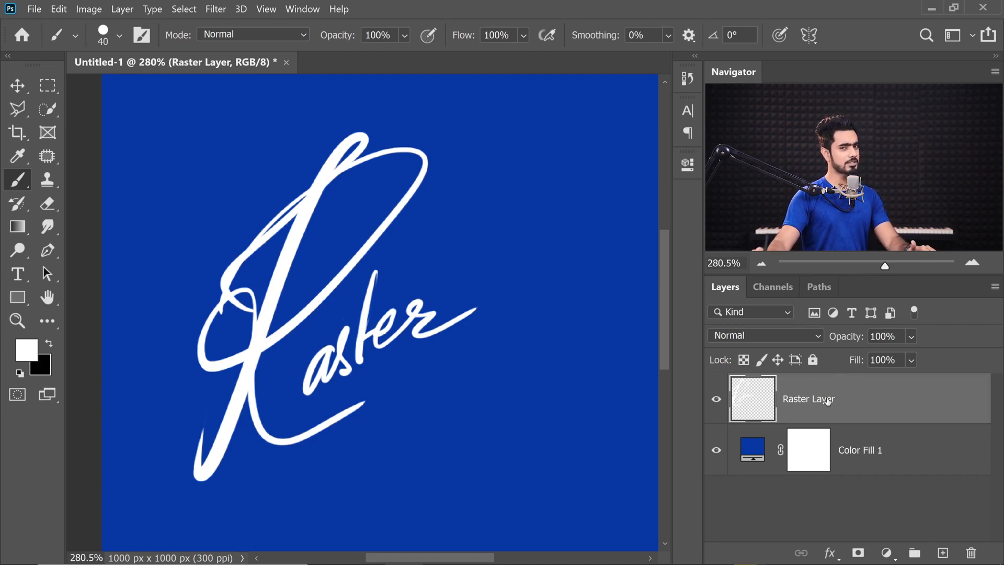
right_click(896, 407)
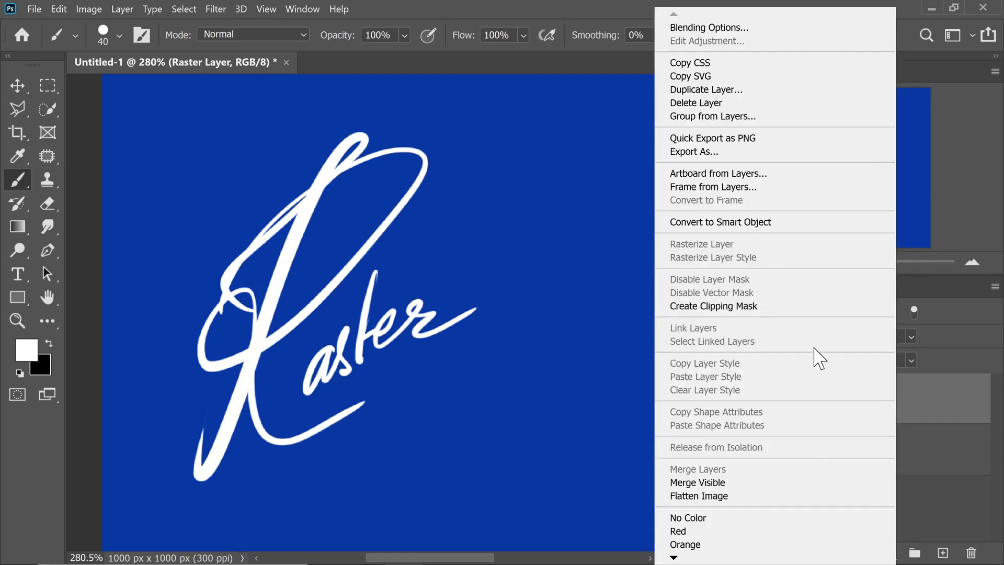
click(721, 222)
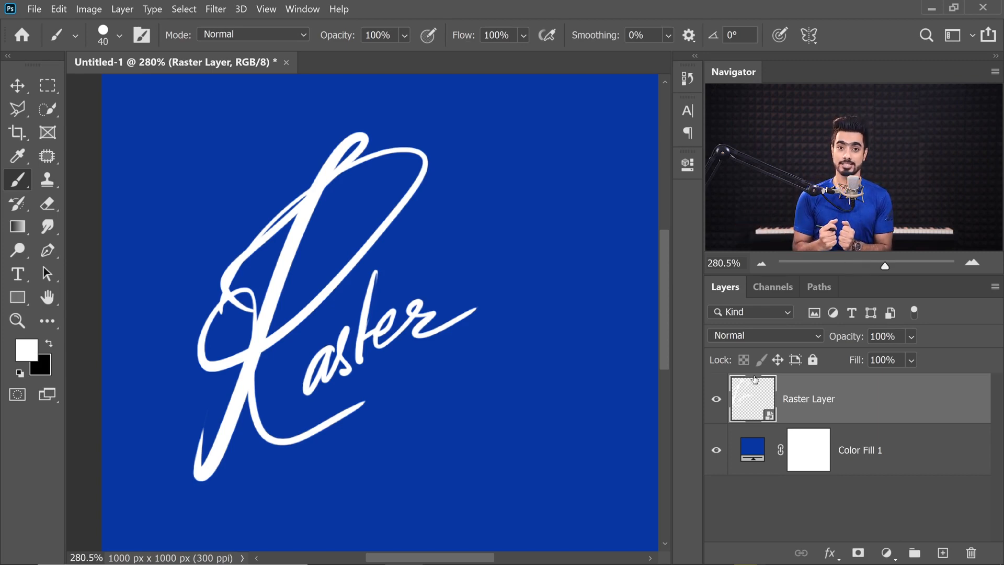
Shrink the Smart Object lettering to a tiny size about its centre with Free Transform.
key(ctrl+t)
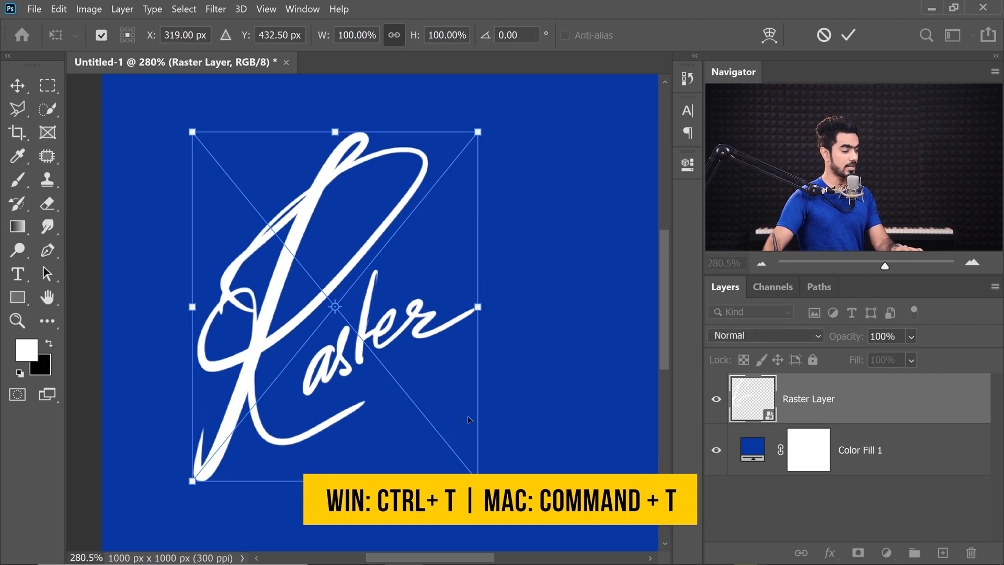
mouse_move(478, 480)
mouse_down()
mouse_move(392, 379)
mouse_move(319, 321)
mouse_move(342, 330)
mouse_up()
key(Return)
key(b)
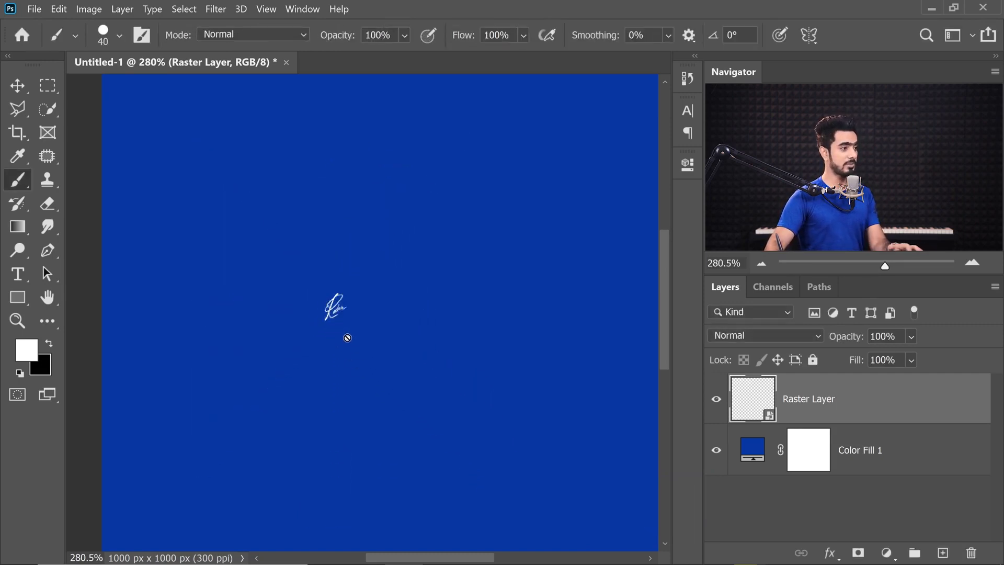
Enlarge the Smart Object lettering until it fills a large part of the canvas, and inspect its edges up close.
drag(343, 304, 438, 240)
mouse_move(392, 317)
mouse_down()
mouse_move(336, 320)
mouse_move(336, 311)
mouse_move(392, 317)
mouse_move(363, 321)
mouse_move(382, 323)
mouse_move(440, 299)
mouse_move(400, 247)
mouse_move(302, 249)
mouse_move(478, 354)
mouse_move(490, 383)
mouse_up()
key(ctrl+t)
key(Return)
mouse_move(278, 233)
mouse_down()
mouse_move(317, 223)
mouse_move(315, 248)
mouse_move(332, 256)
mouse_up()
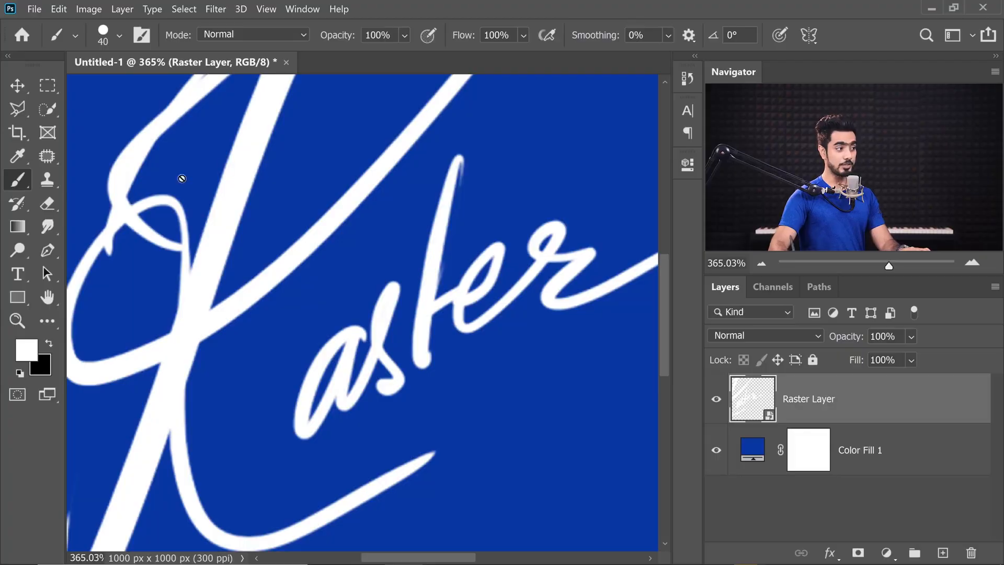
drag(325, 236, 278, 275)
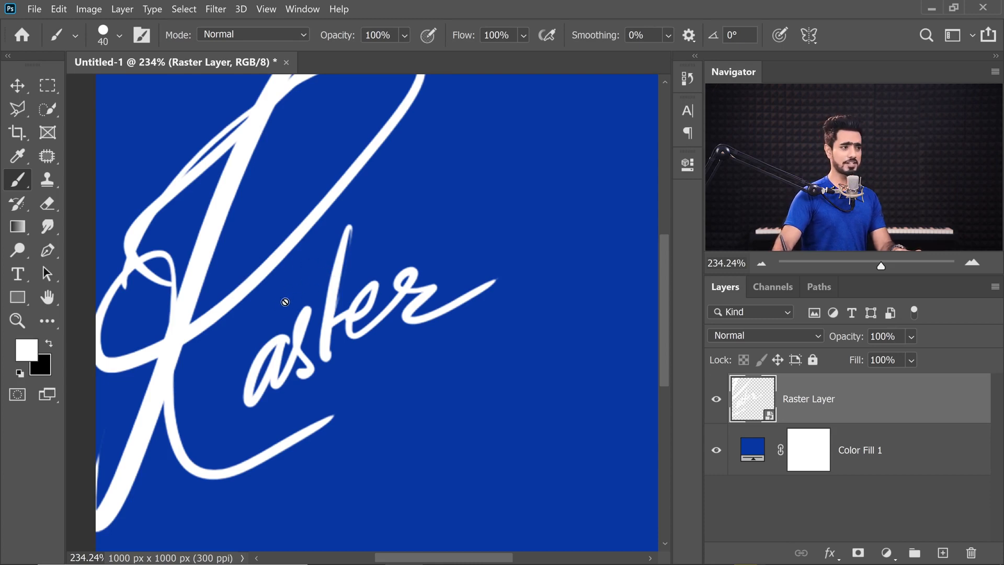
Try to paint on the Smart Object, accept rasterizing it, and convert the Raster Layer back to a Smart Object.
click(348, 299)
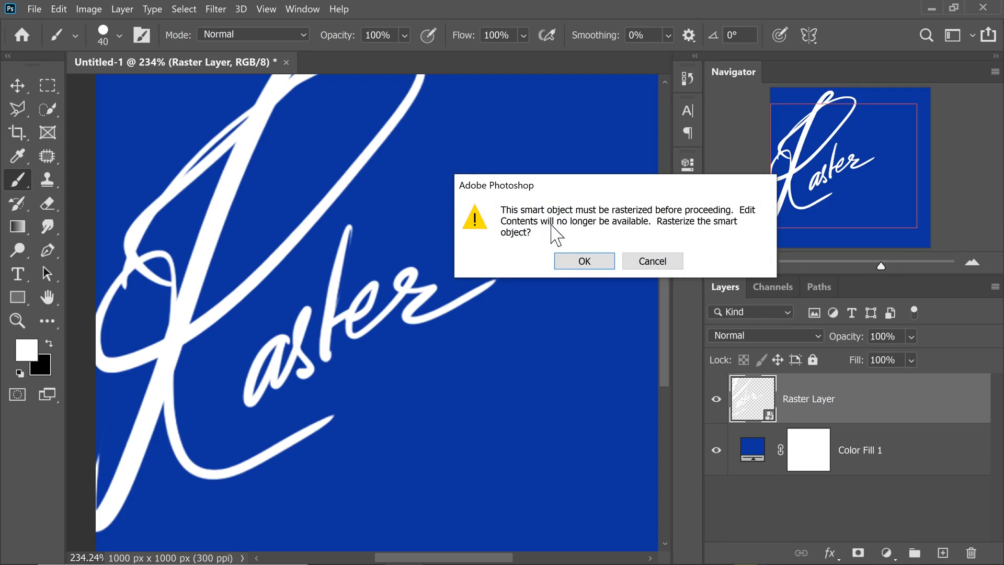
click(585, 262)
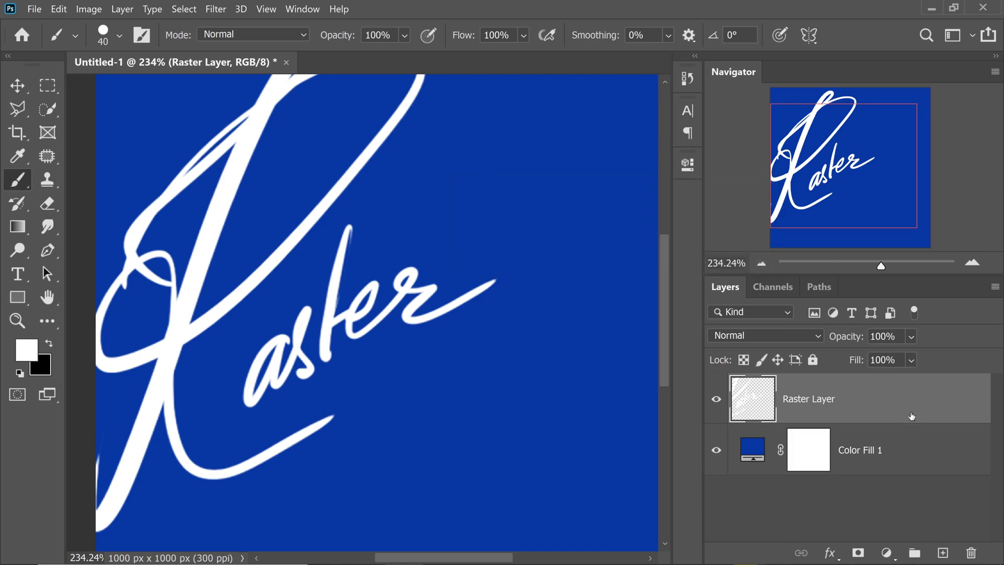
right_click(922, 395)
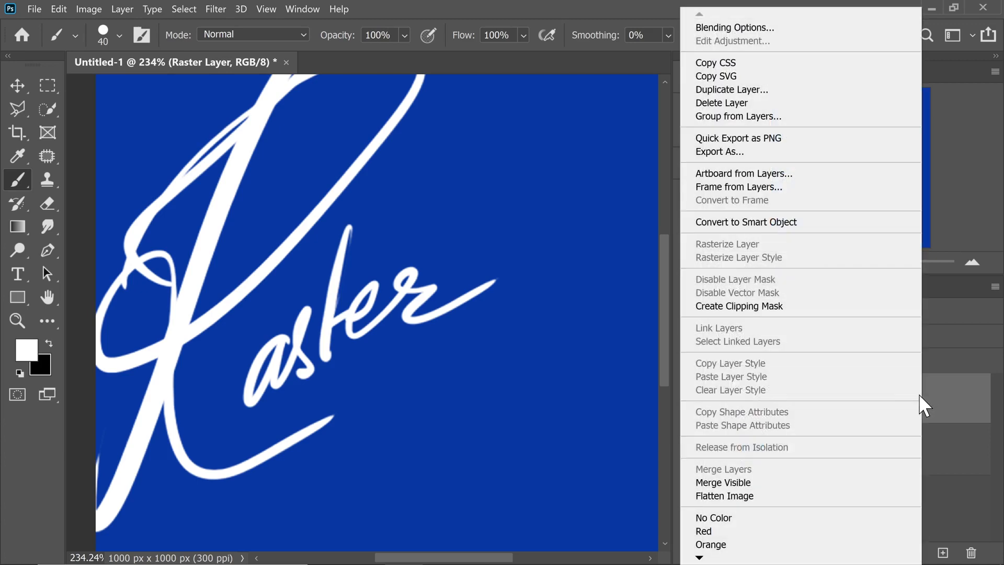
click(829, 224)
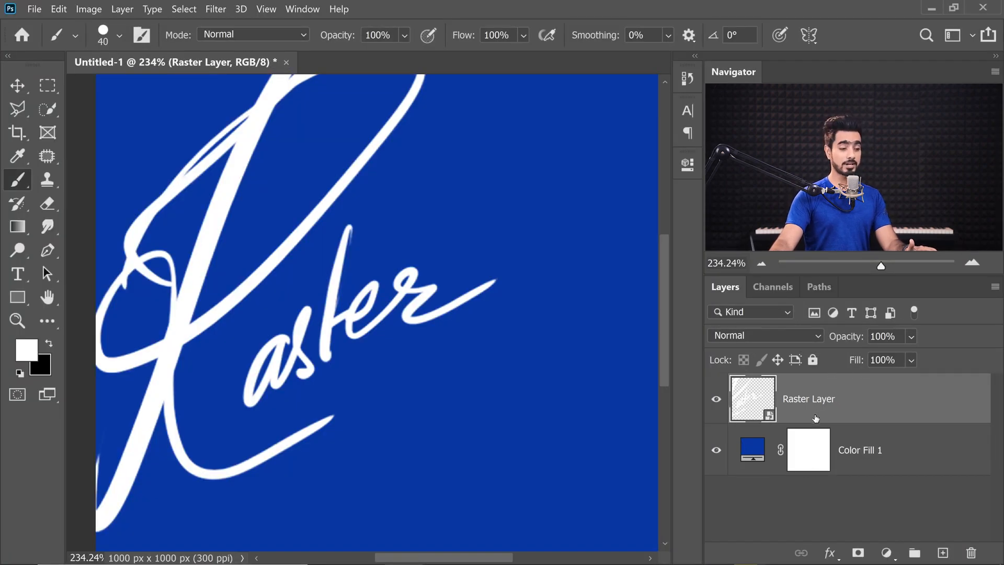
Rasterize the Raster Layer Smart Object, and convert the layer back to a Smart Object.
right_click(865, 404)
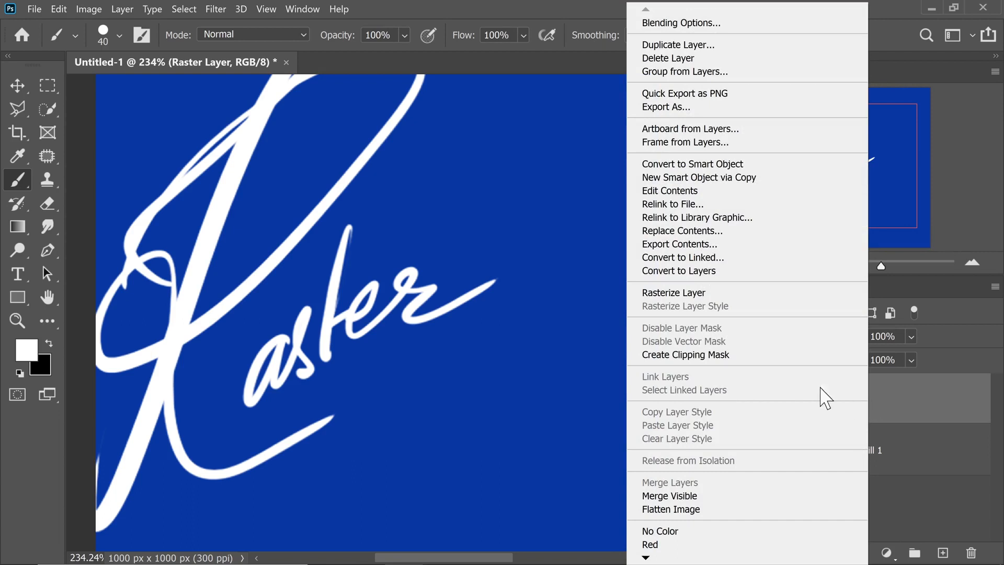
click(686, 294)
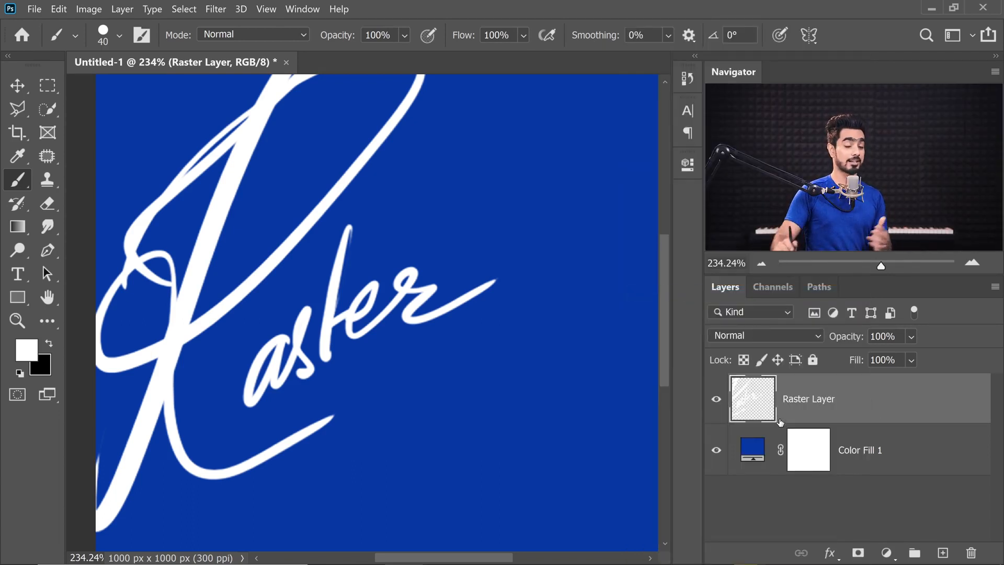
right_click(884, 402)
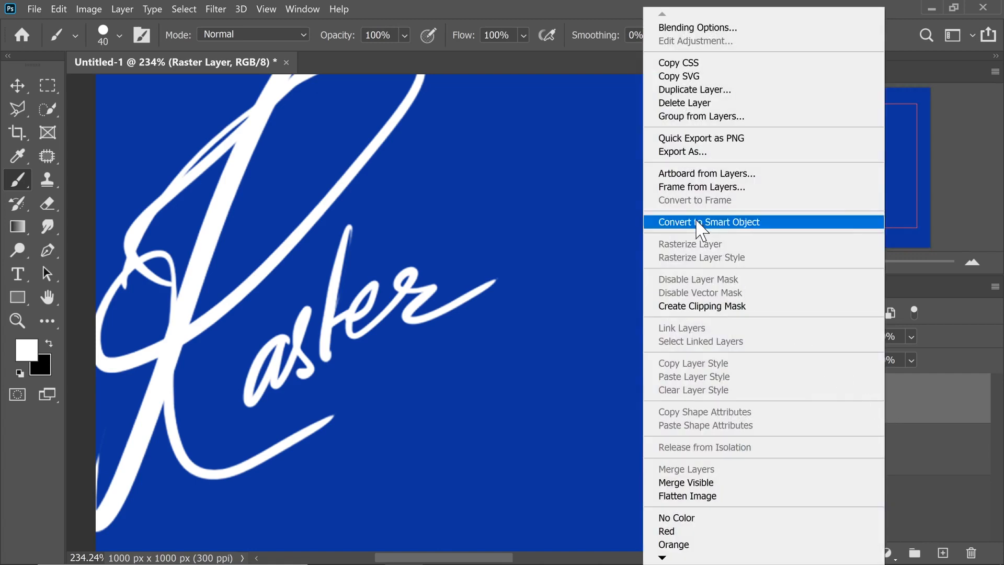
click(698, 222)
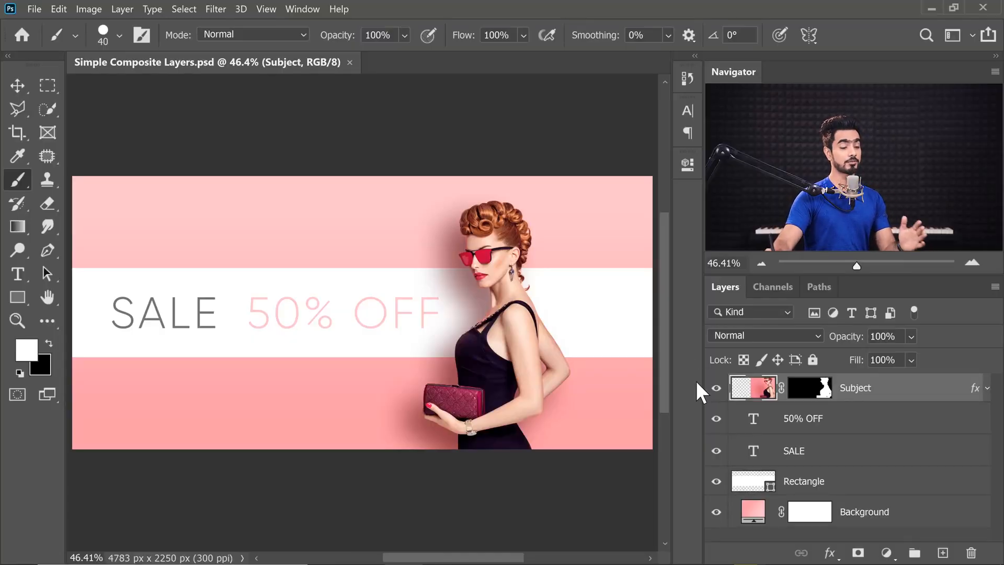
Apply the Camera Raw Filter to the Subject layer with Exposure at -0.65 and Contrast at +59.
click(712, 390)
click(712, 390)
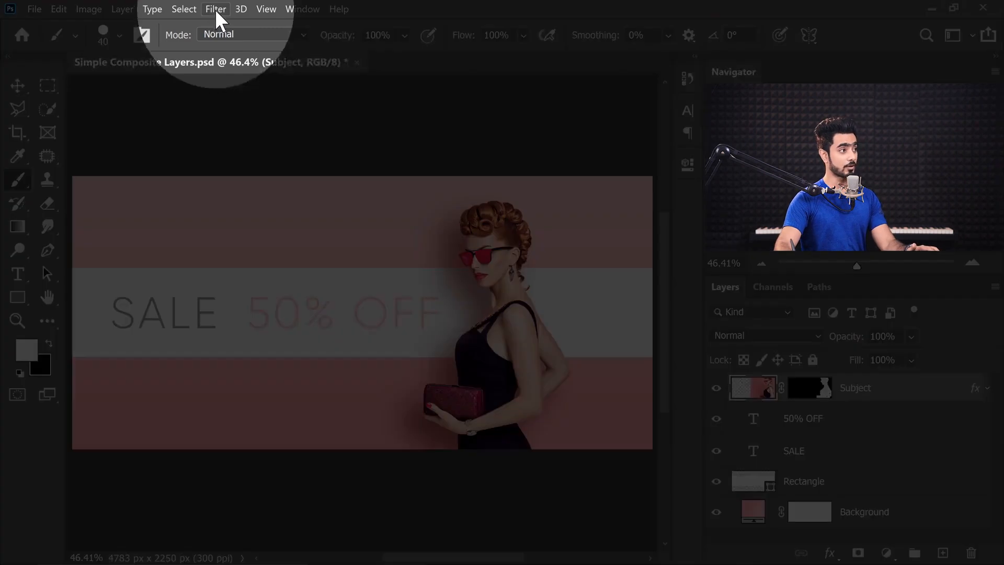
click(216, 9)
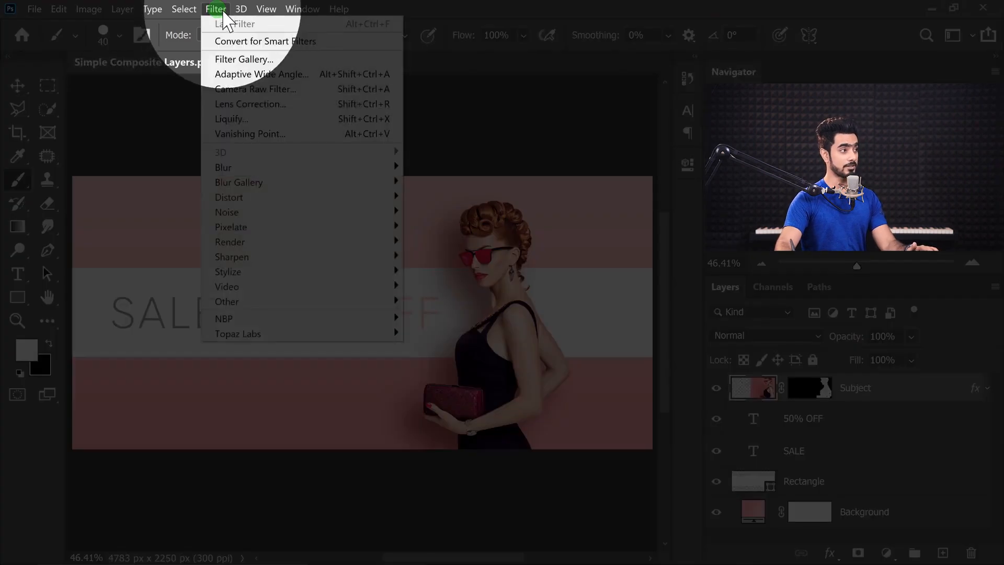
click(251, 89)
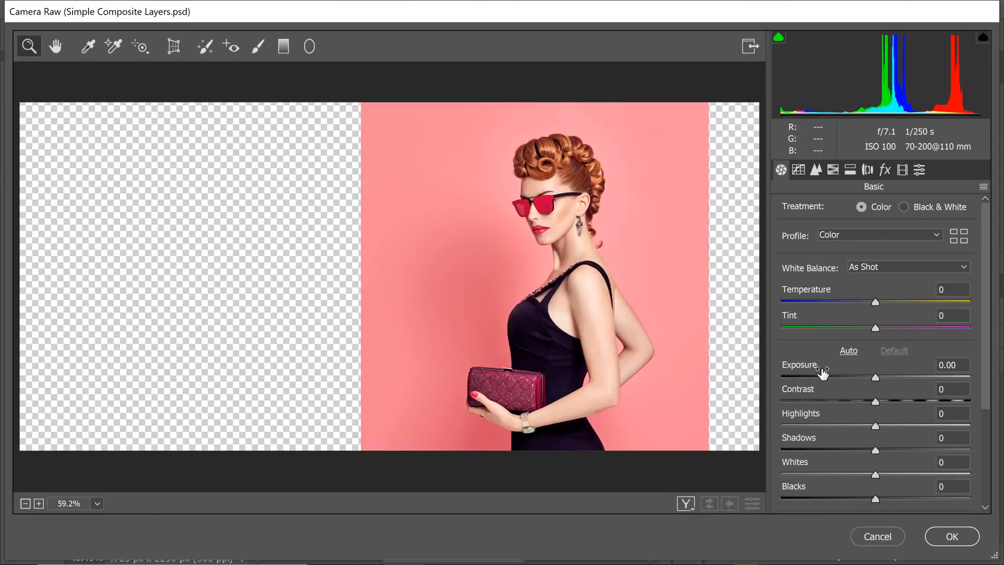
drag(875, 376, 934, 400)
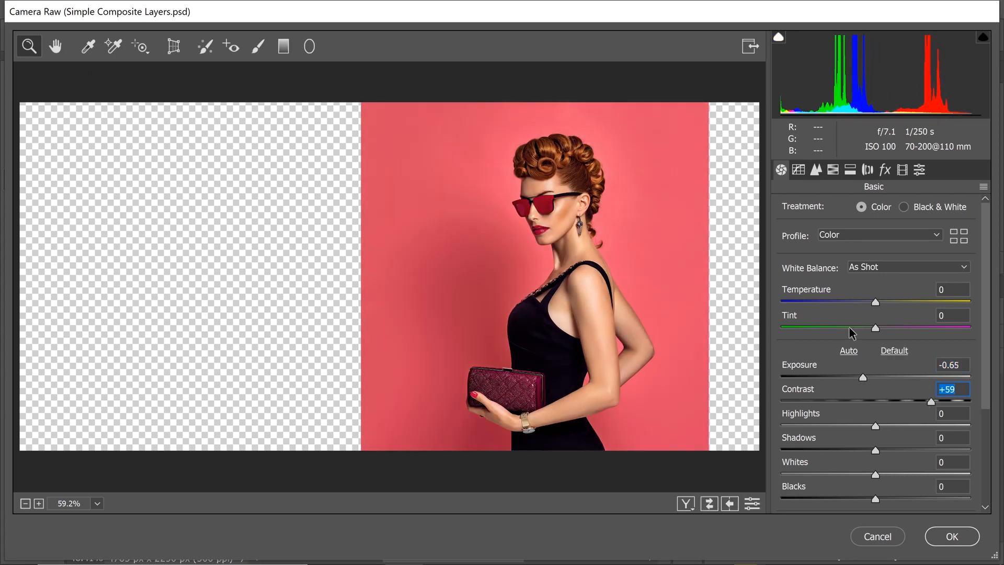
scroll(989, 329, down, 2)
scroll(989, 329, down, 4)
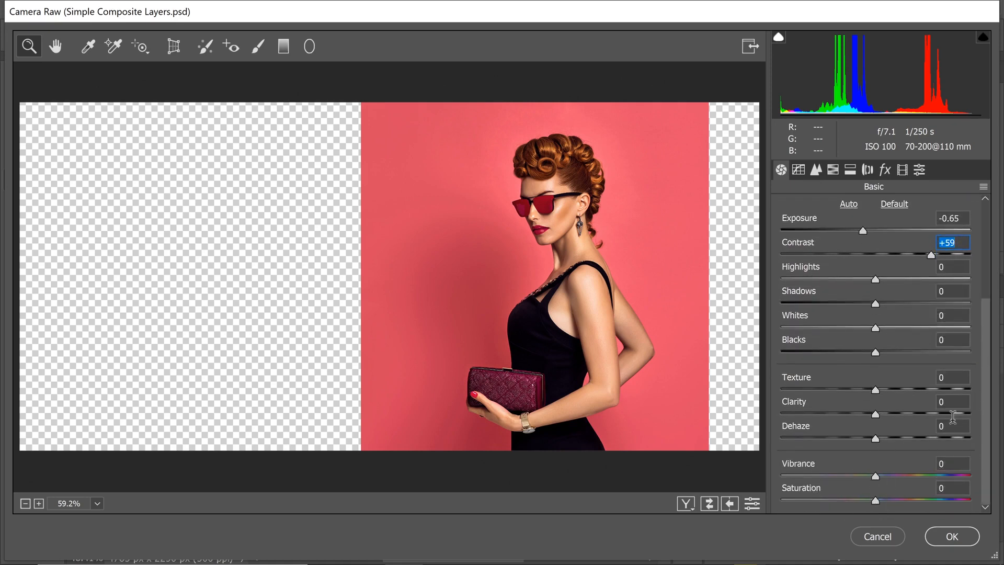
scroll(986, 426, up, 6)
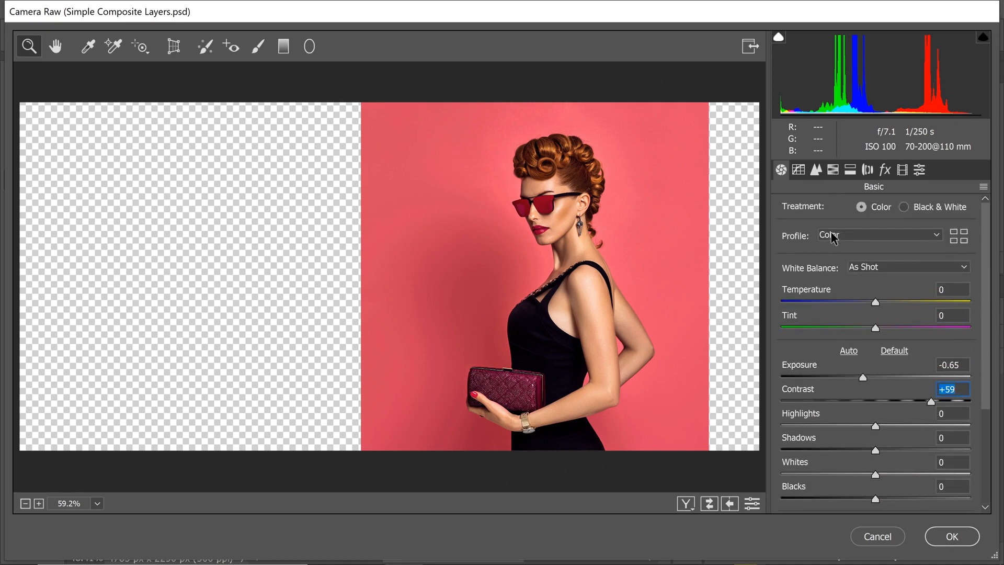
Choose the Monochrome profile for the Subject layer and accept the Camera Raw adjustments.
click(851, 236)
click(853, 259)
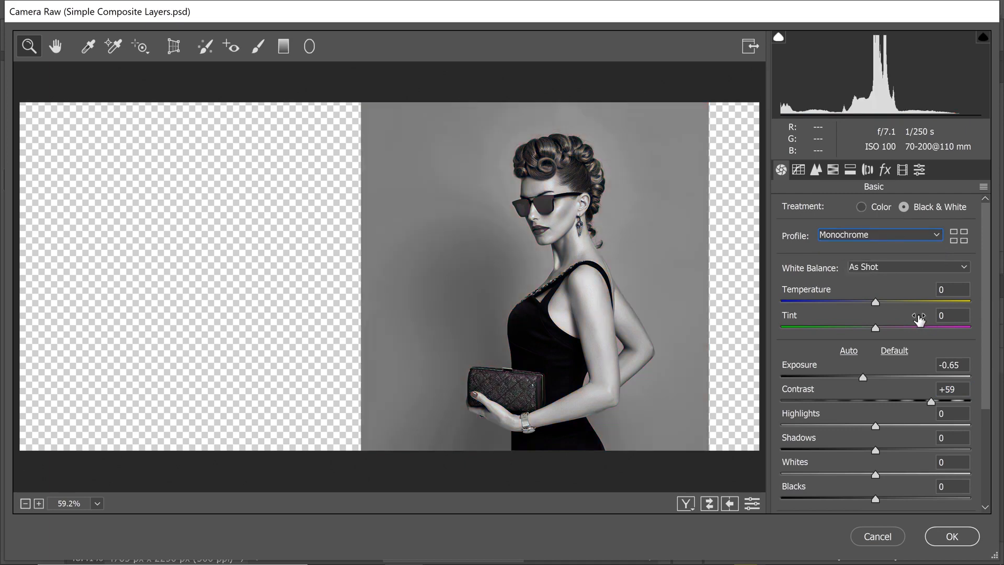
click(952, 536)
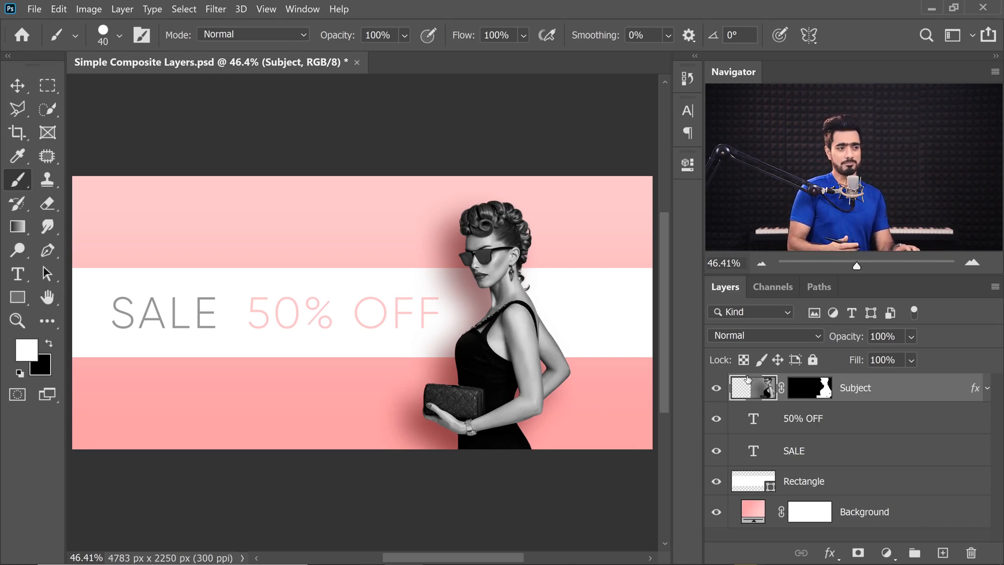
Undo, redo and again undo the Camera Raw Filter on the Subject layer to compare both versions.
key(ctrl+z)
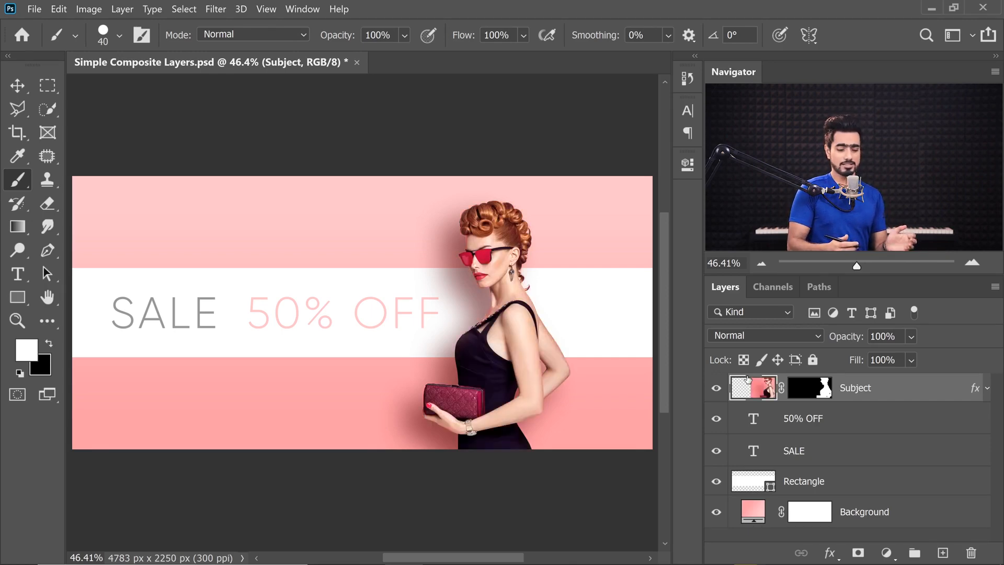
key(ctrl+shift+z)
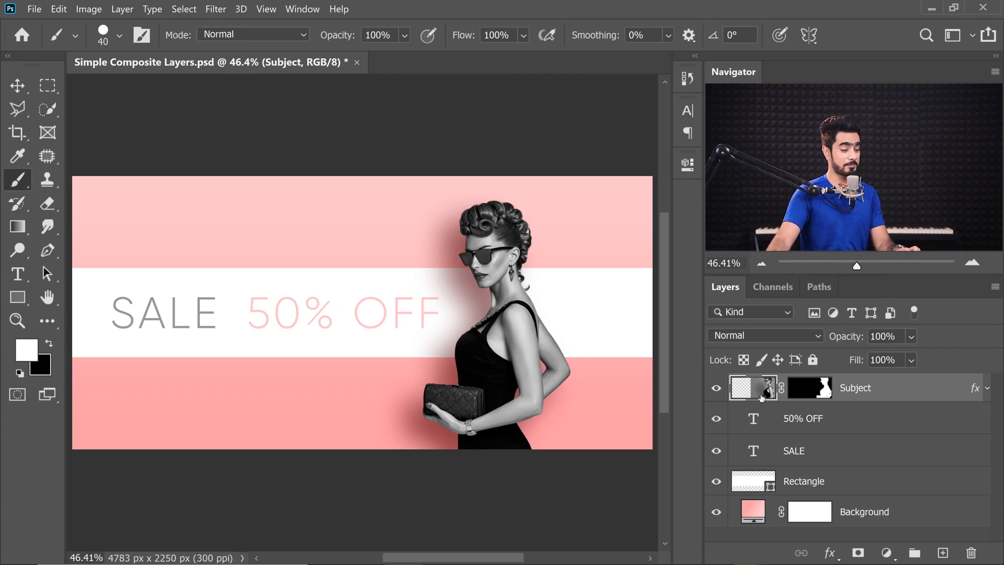
key(ctrl+z)
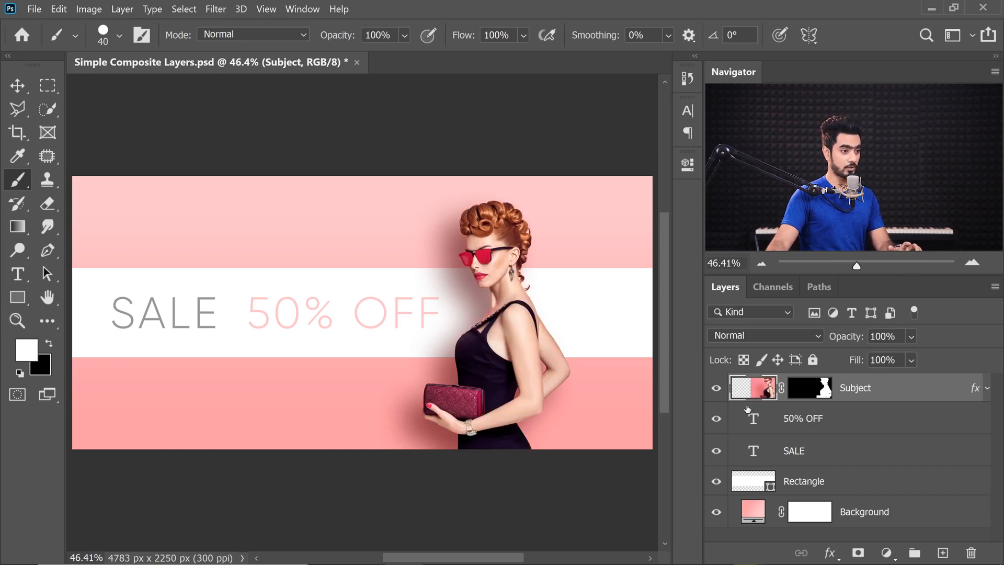
Try converting the Subject layer, including its mask and effect, to a Smart Object, and undo the conversion.
right_click(920, 398)
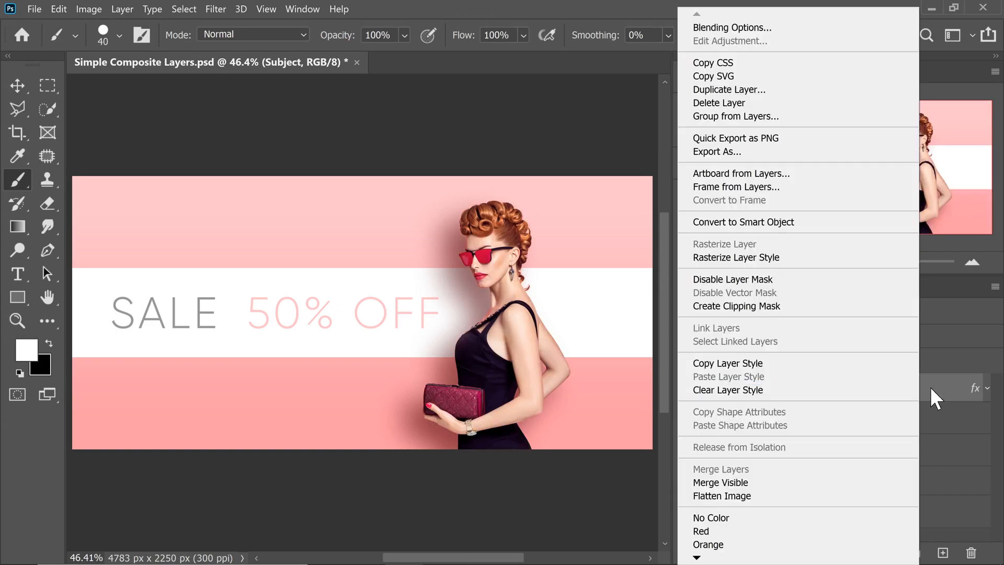
click(744, 226)
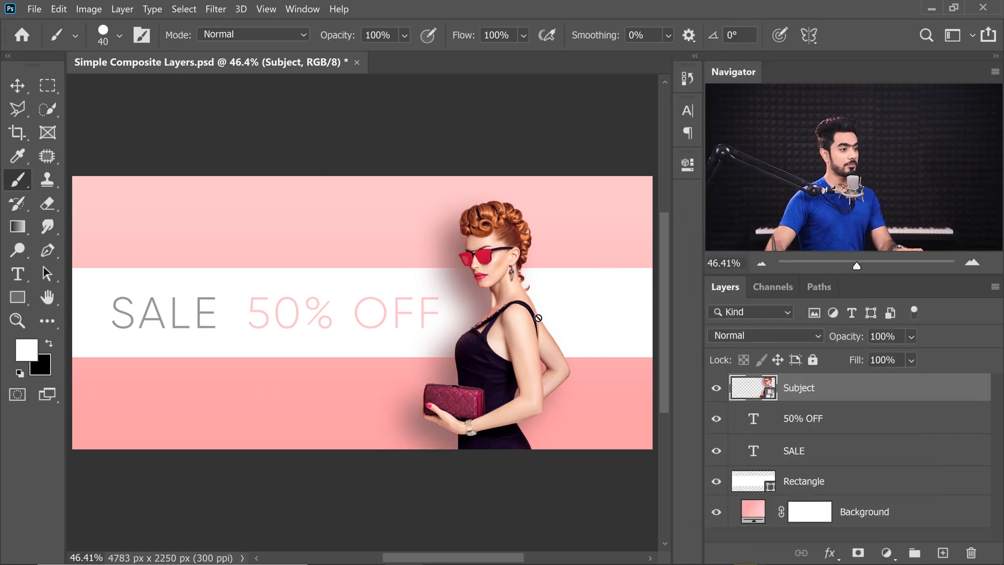
drag(475, 255, 498, 255)
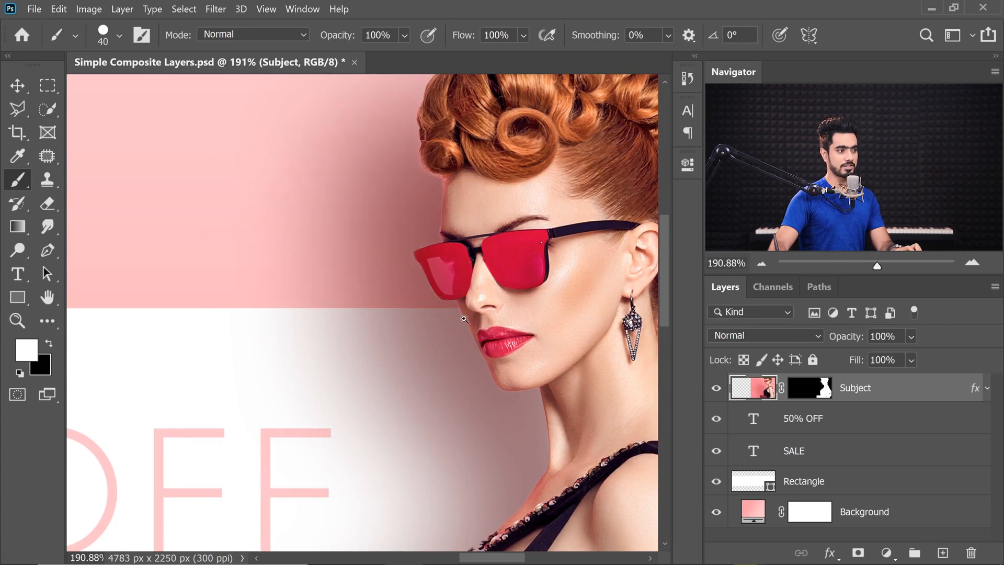
drag(490, 333, 419, 333)
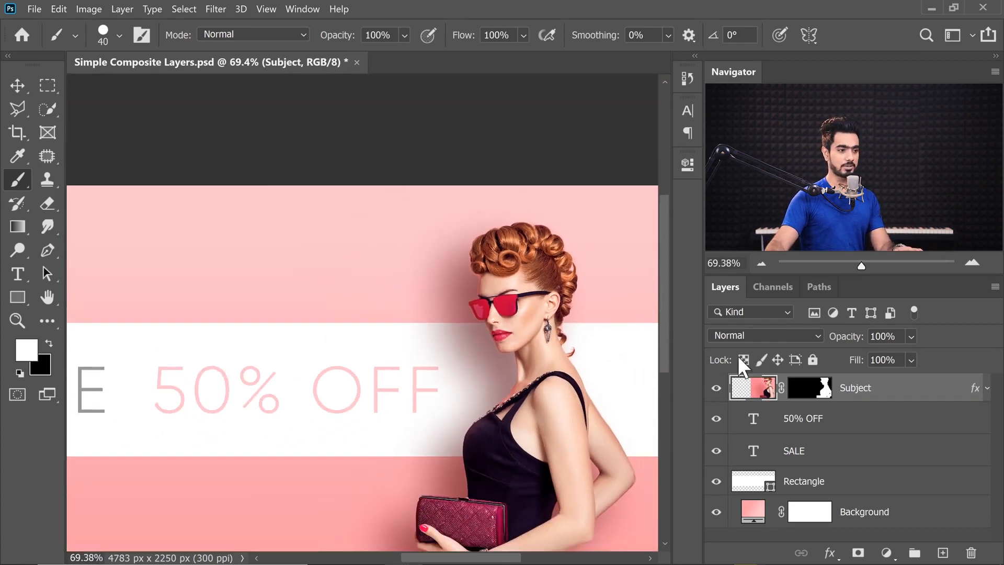
Split the Subject layer's Drop Shadow effect off into a separate layer and select that shadow layer.
click(987, 389)
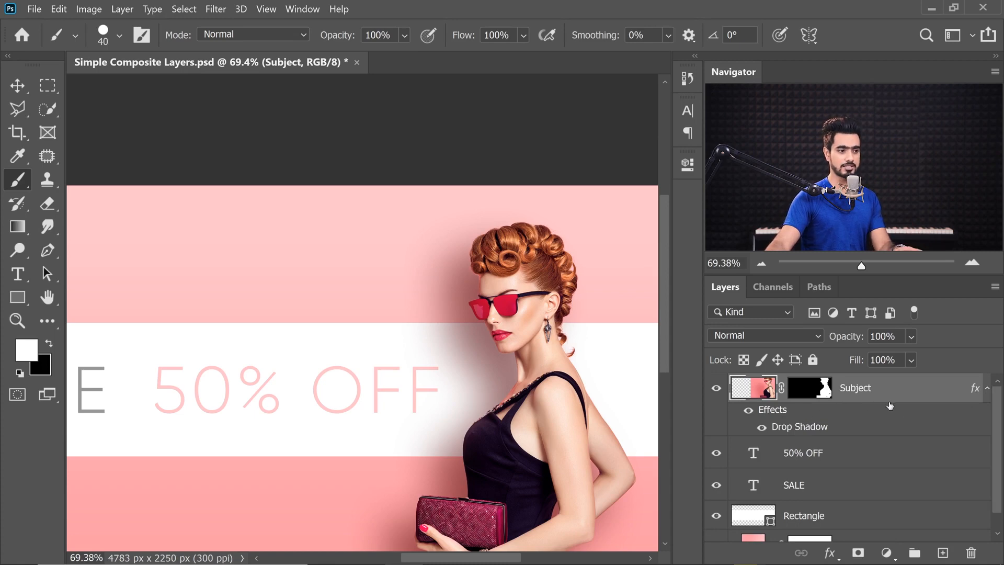
right_click(777, 412)
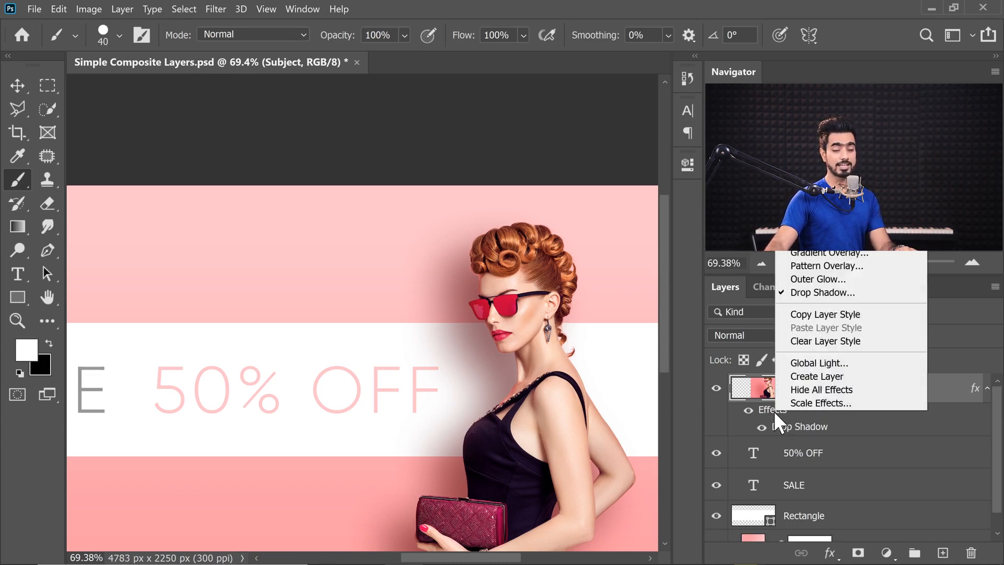
click(817, 376)
click(556, 257)
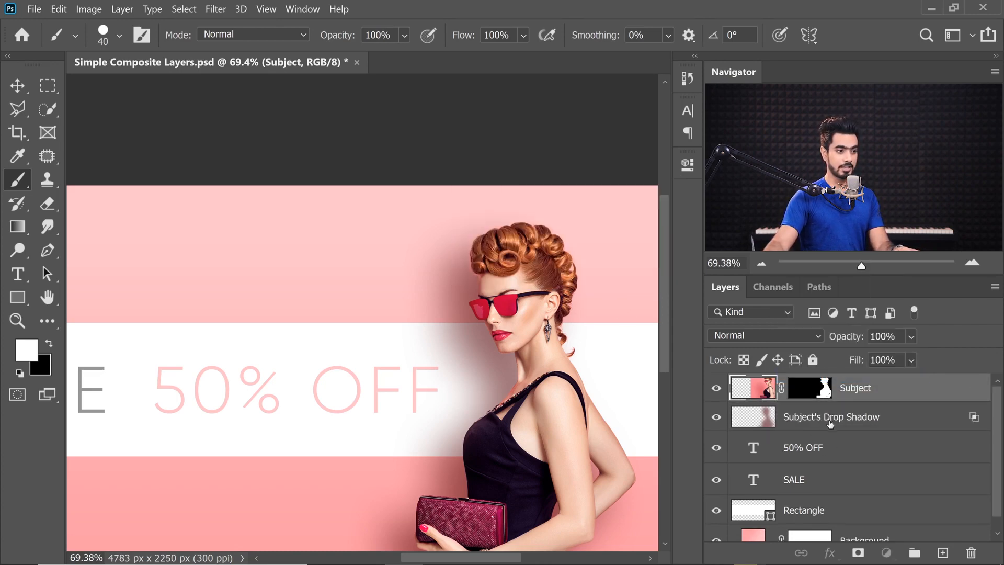
click(813, 419)
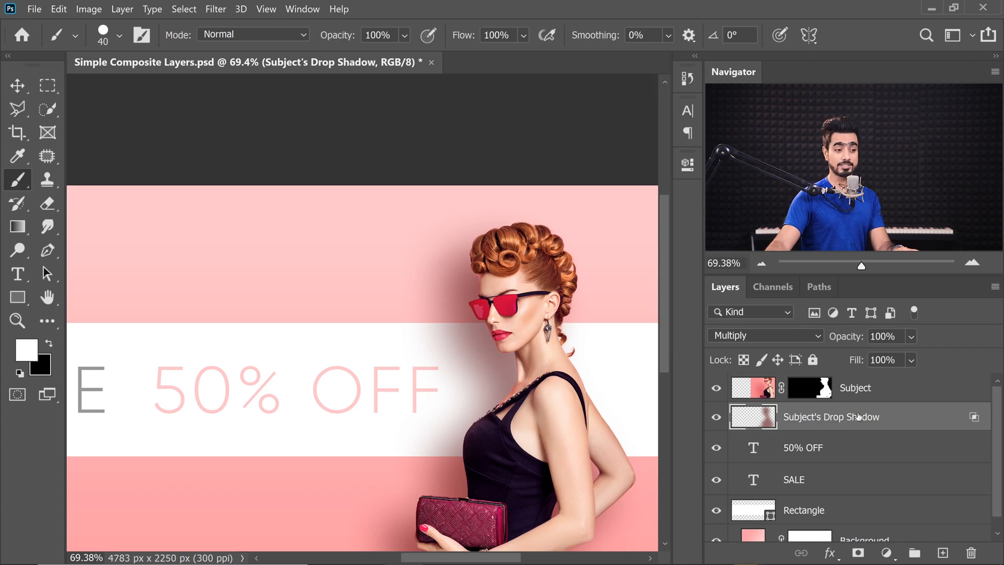
Convert the masked Subject layer to a Smart Object.
click(885, 398)
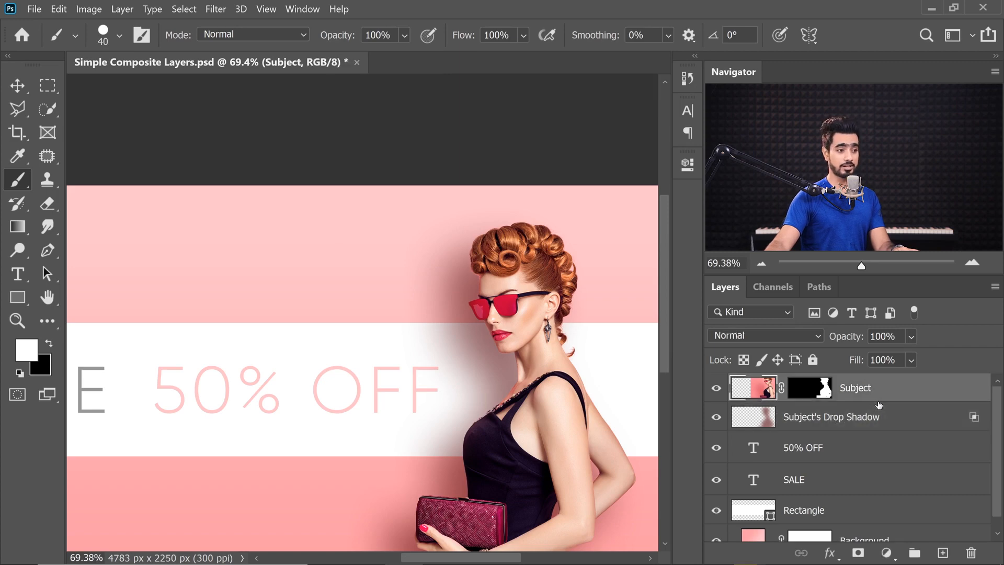
right_click(902, 390)
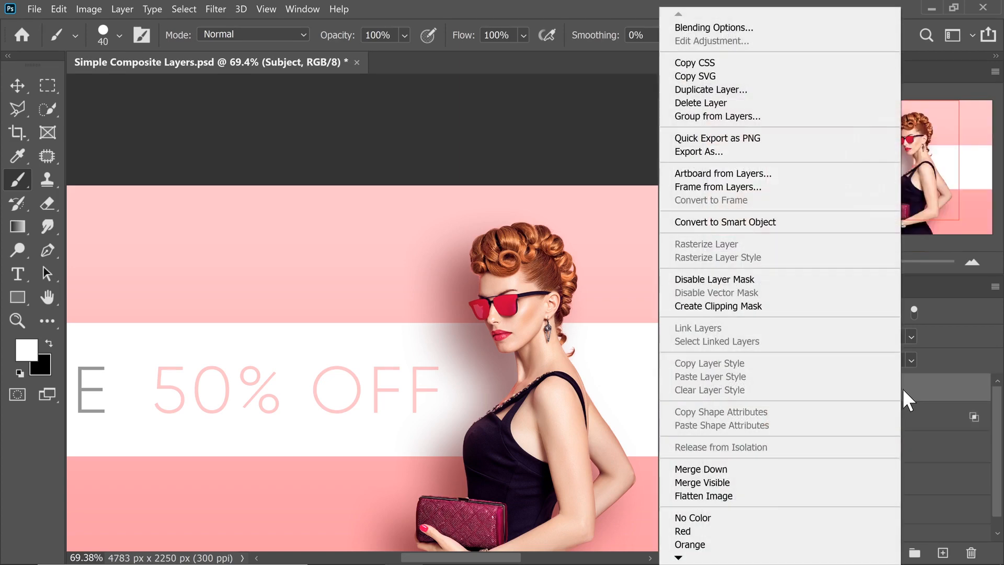
click(787, 222)
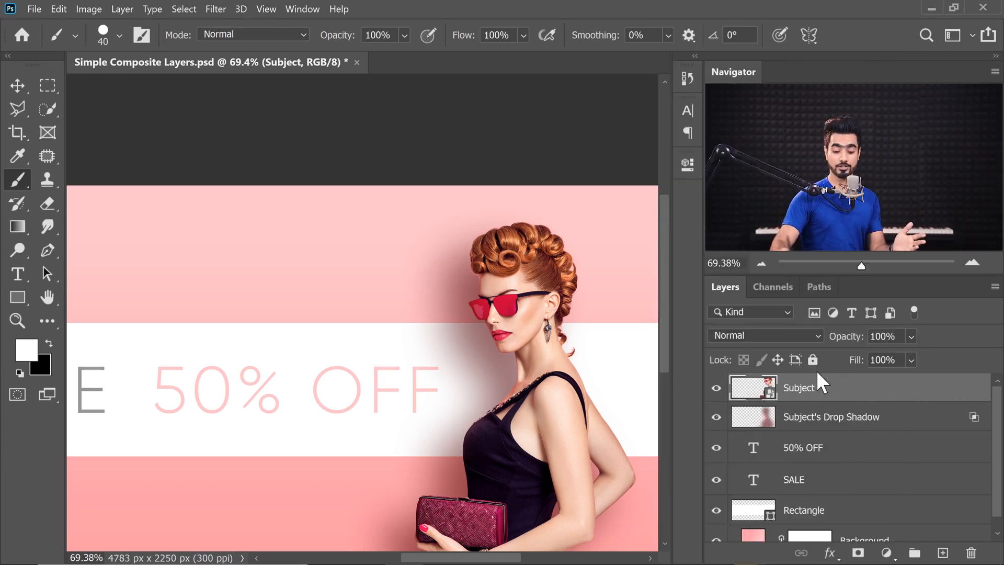
Start the Camera Raw Filter on the Subject Smart Object and choose the Monochrome profile.
key(ctrl+0)
click(215, 9)
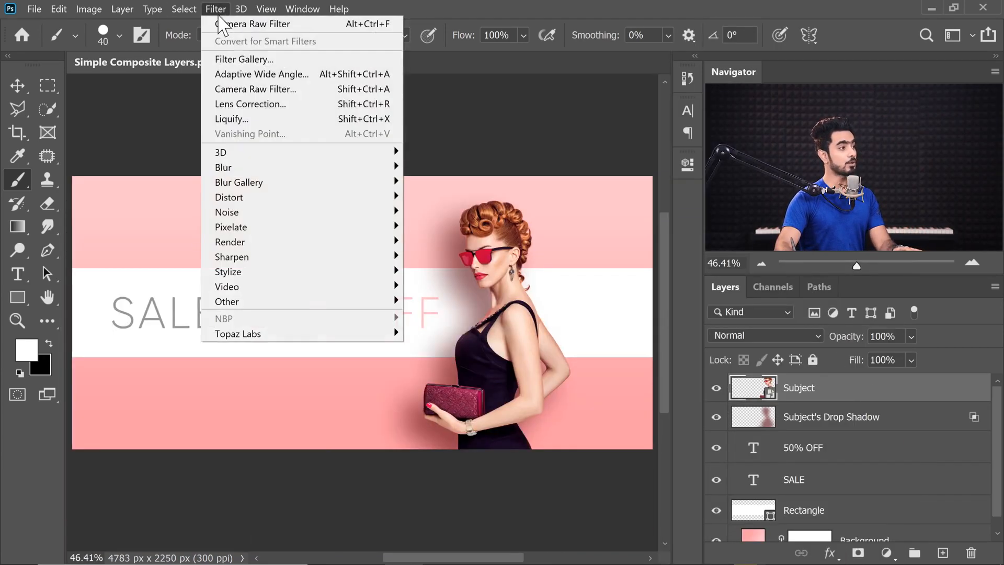
click(285, 89)
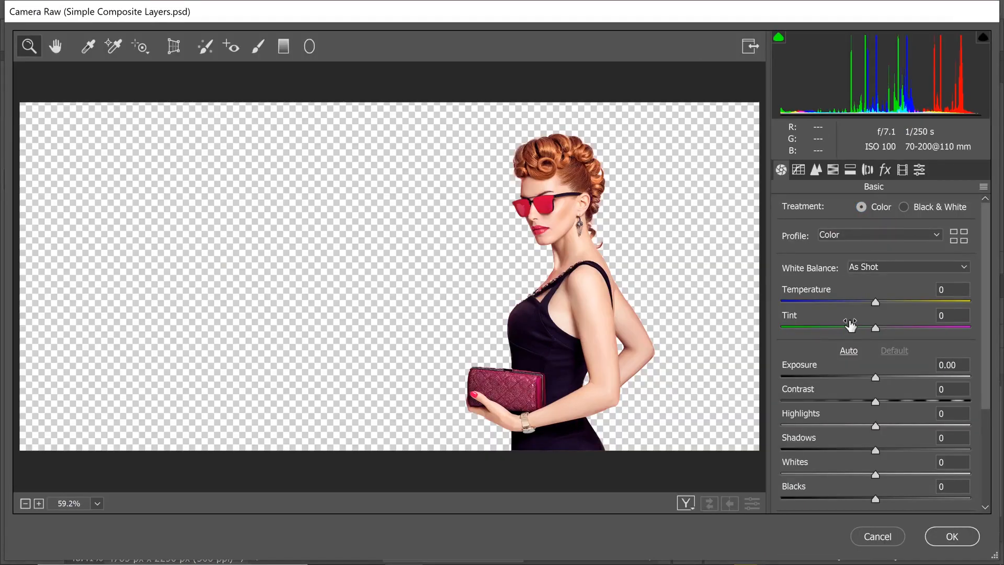
click(860, 236)
click(861, 255)
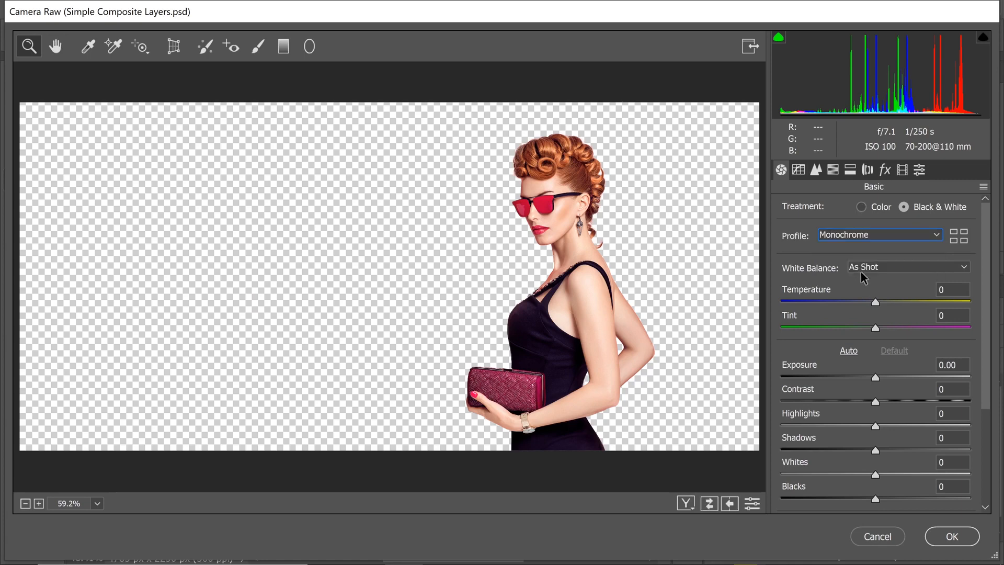
Set Exposure to -0.60, Contrast to +46 and Clarity to +33, and apply the Camera Raw Filter.
drag(873, 378, 918, 393)
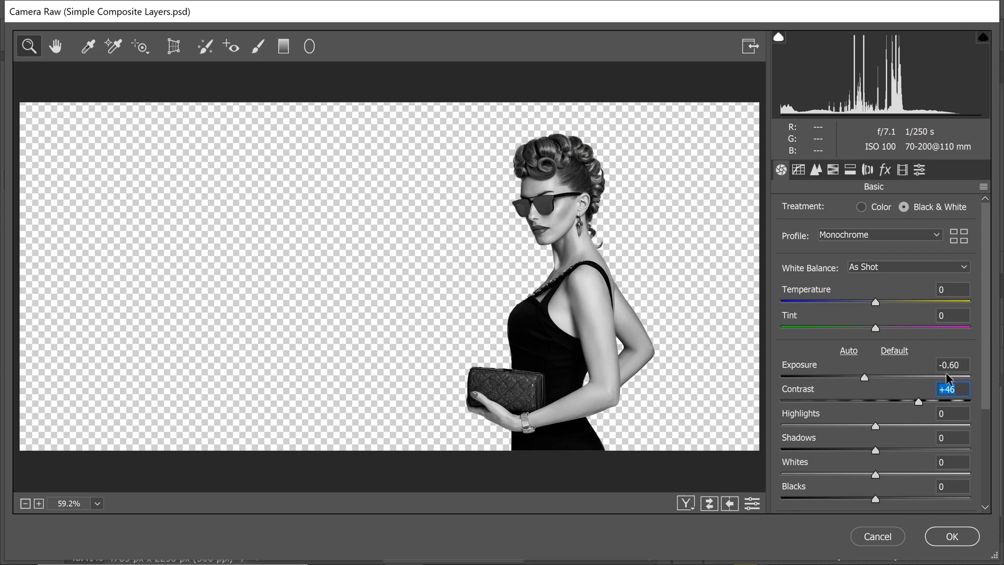
scroll(982, 351, down, 5)
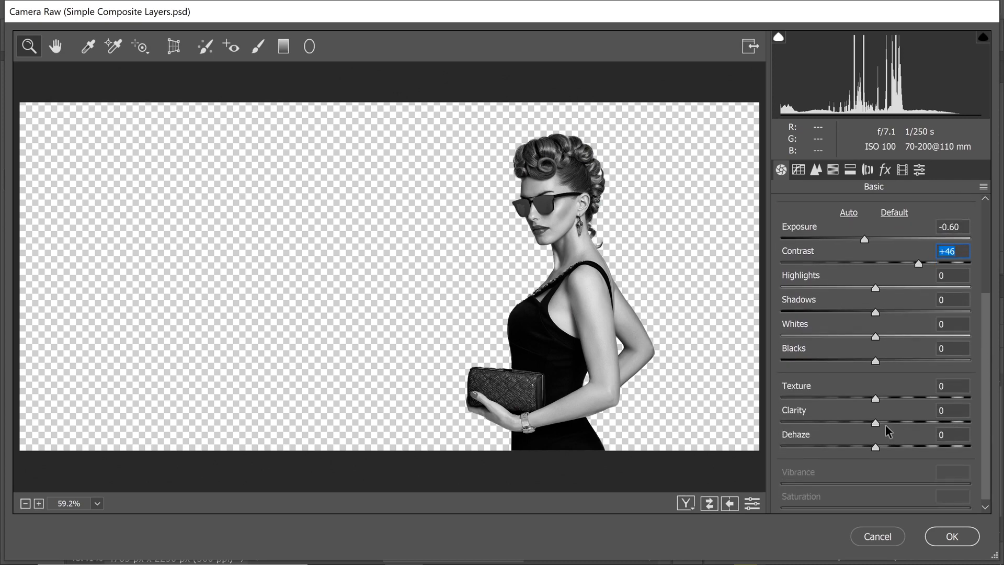
drag(878, 422, 907, 422)
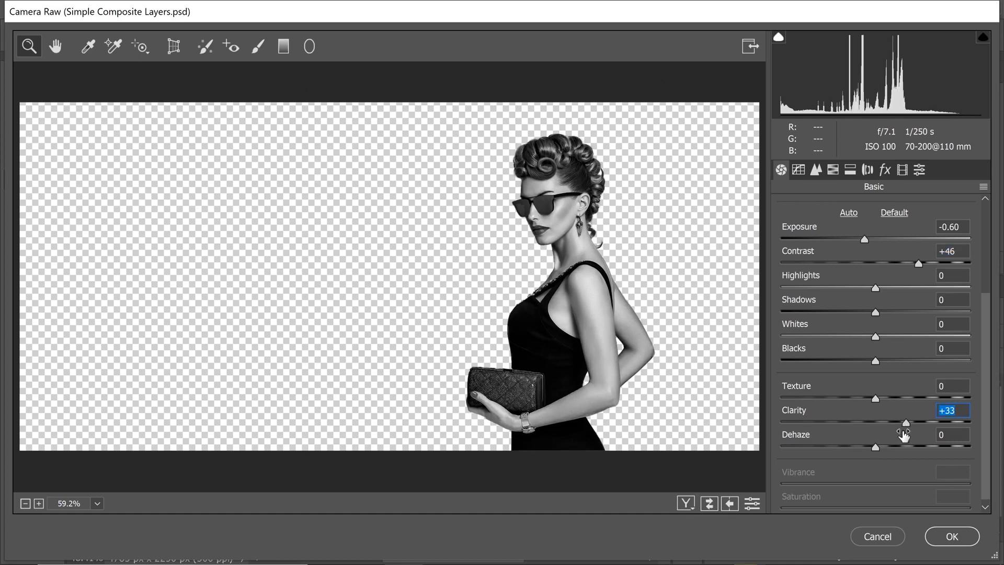
click(963, 540)
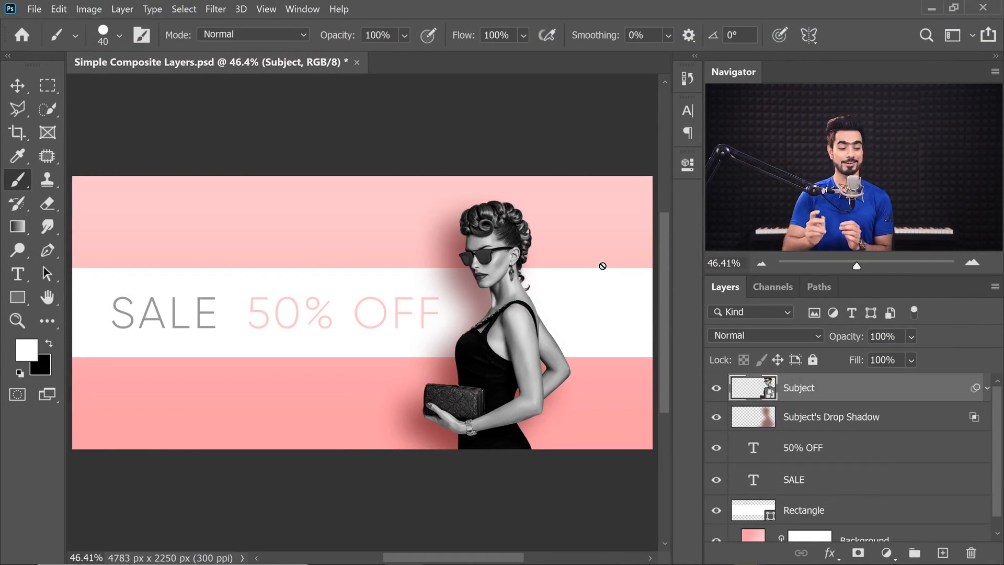
Reopen the Camera Raw smart filter on the Subject layer, review its stored Basic settings and close the filter.
click(986, 390)
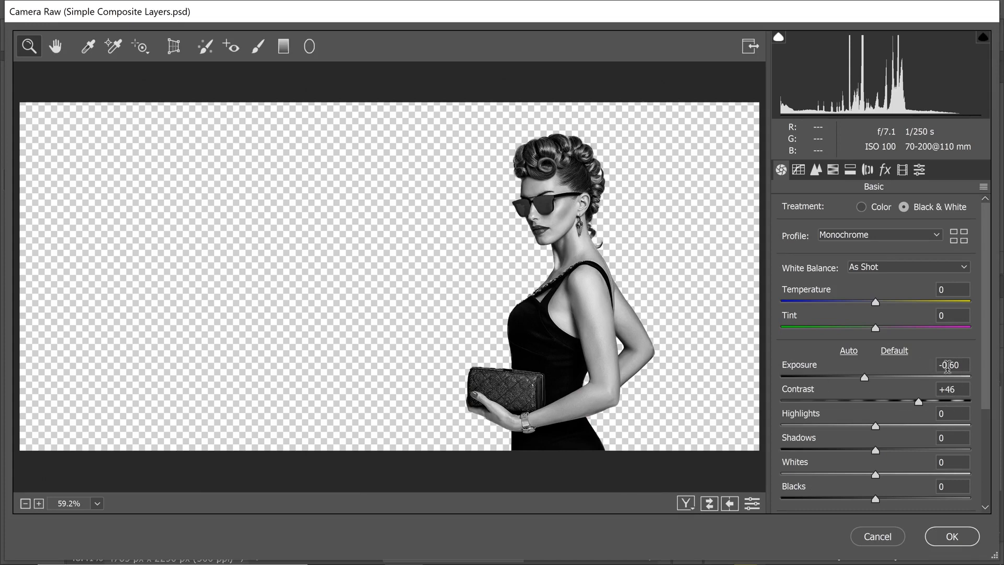
scroll(986, 357, down, 1)
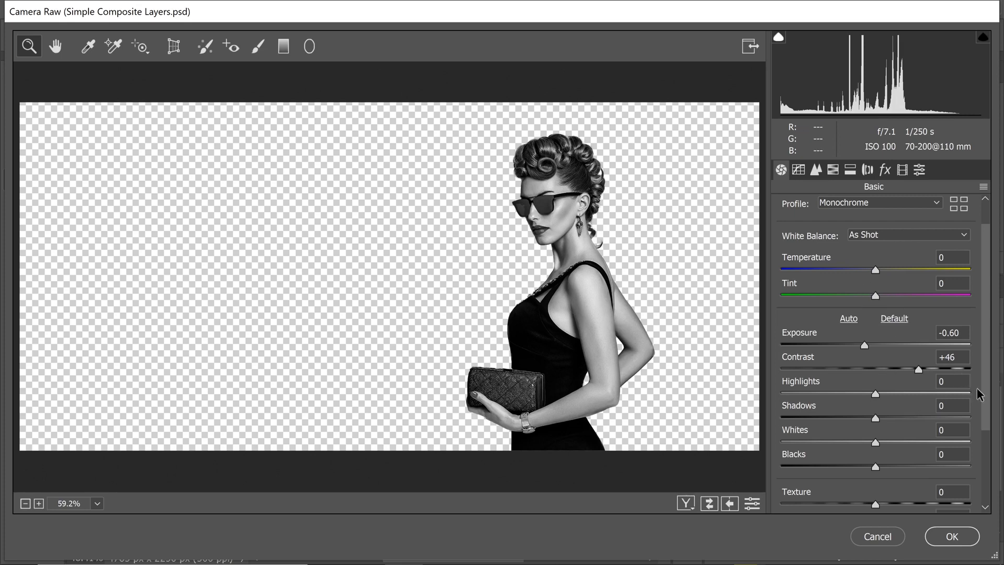
scroll(979, 394, down, 2)
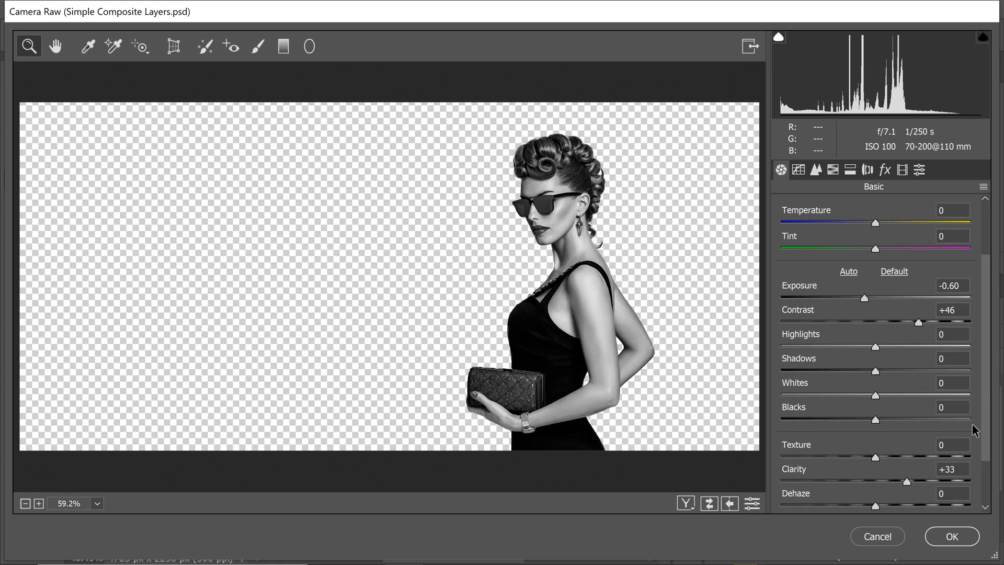
click(951, 536)
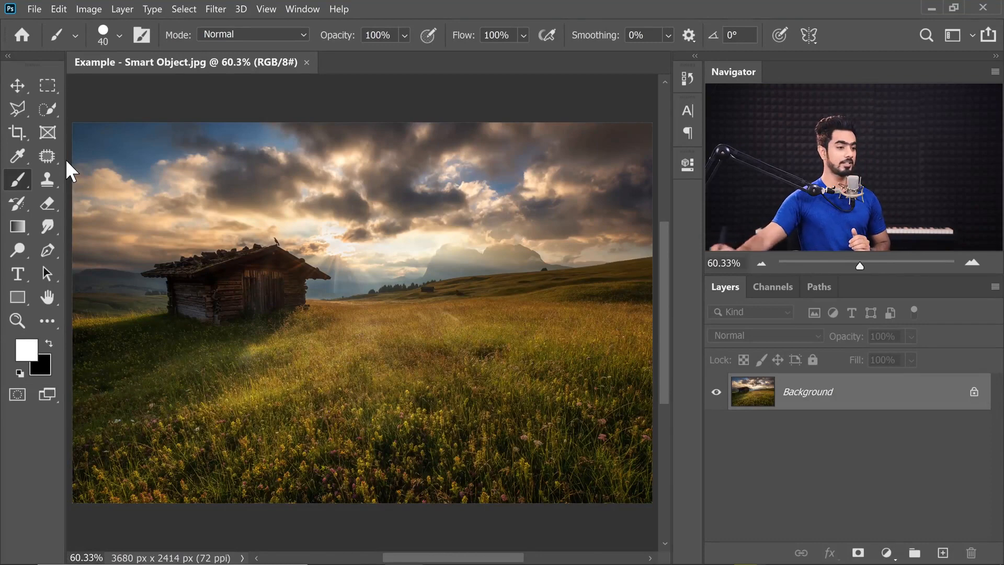
Unlock the Background layer of the landscape photo and convert it to a Smart Object.
click(974, 393)
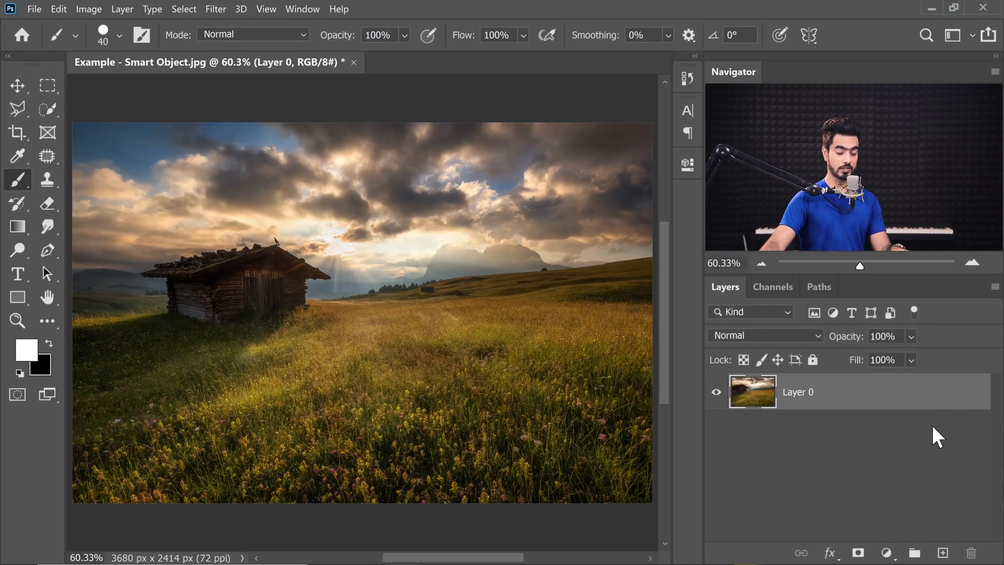
right_click(851, 393)
click(675, 222)
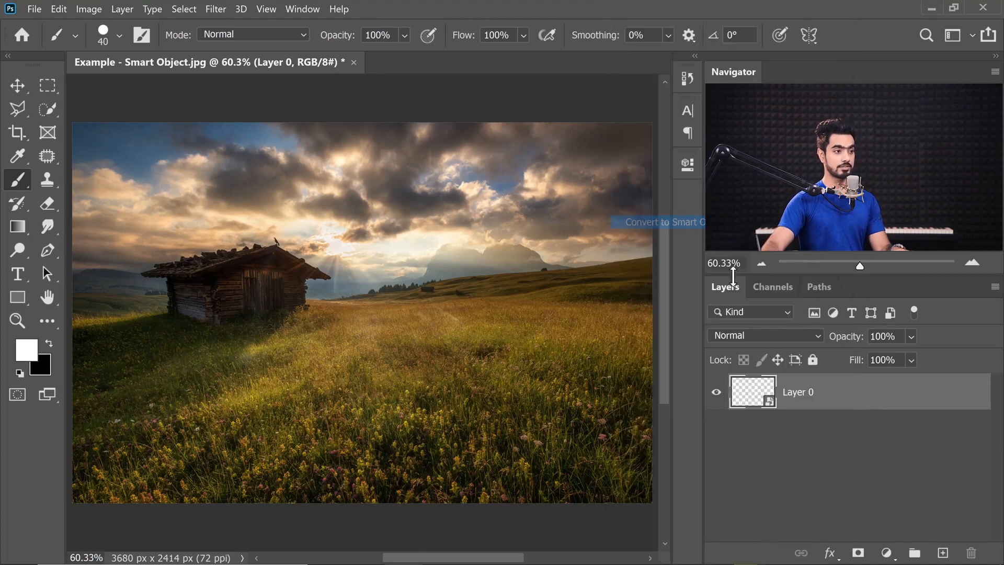
Start the Camera Raw Filter on the landscape and set Shadows to +87, Texture to +17, Clarity to +39 and Dehaze to +28.
click(220, 9)
click(249, 89)
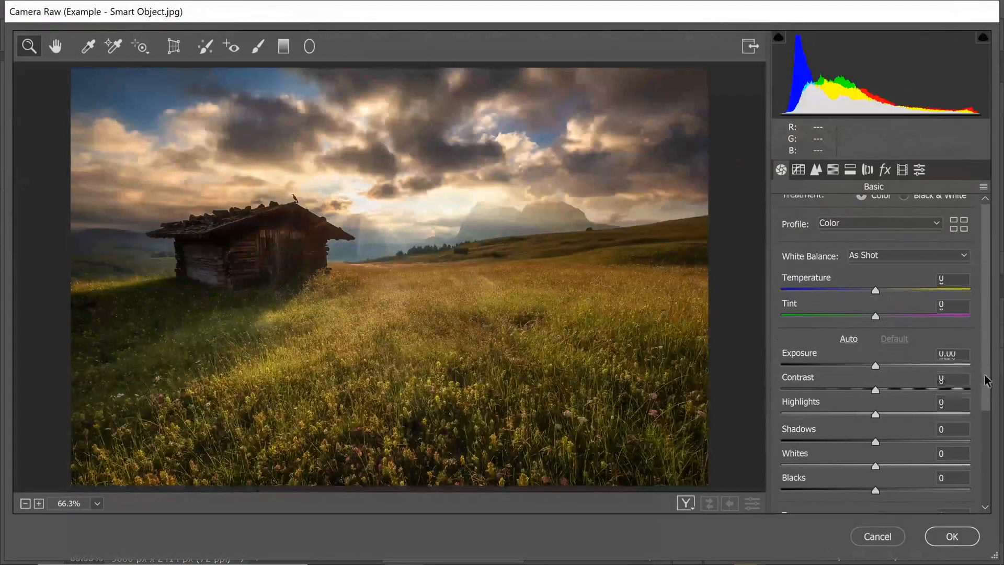
scroll(879, 356, down, 2)
drag(875, 401, 956, 401)
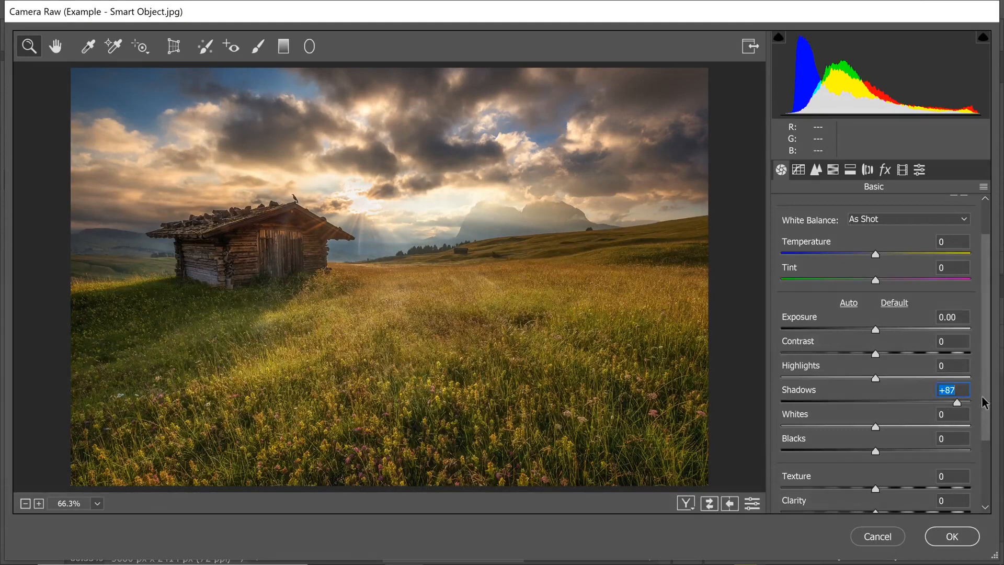
scroll(921, 439, down, 3)
drag(882, 446, 893, 419)
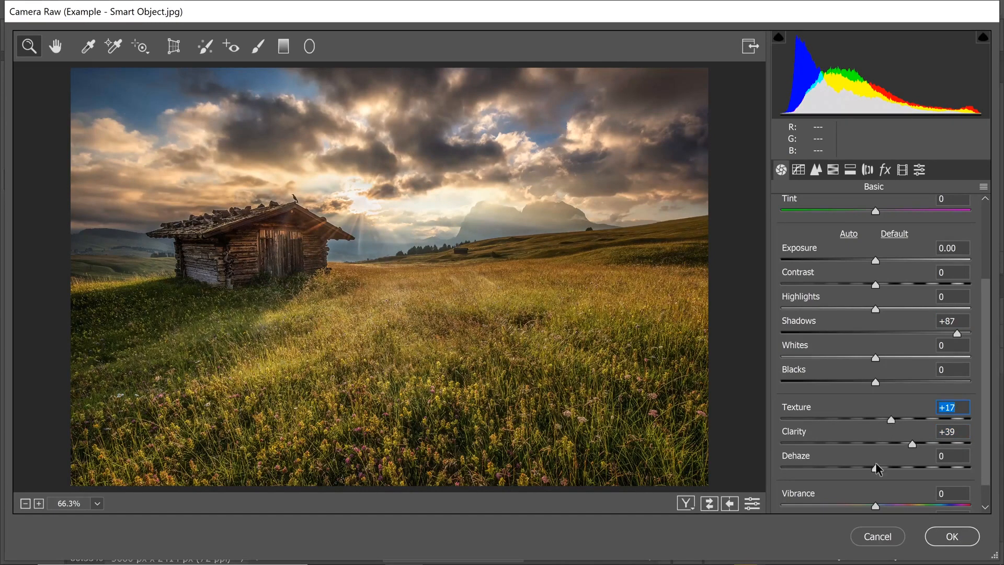
drag(904, 466, 903, 467)
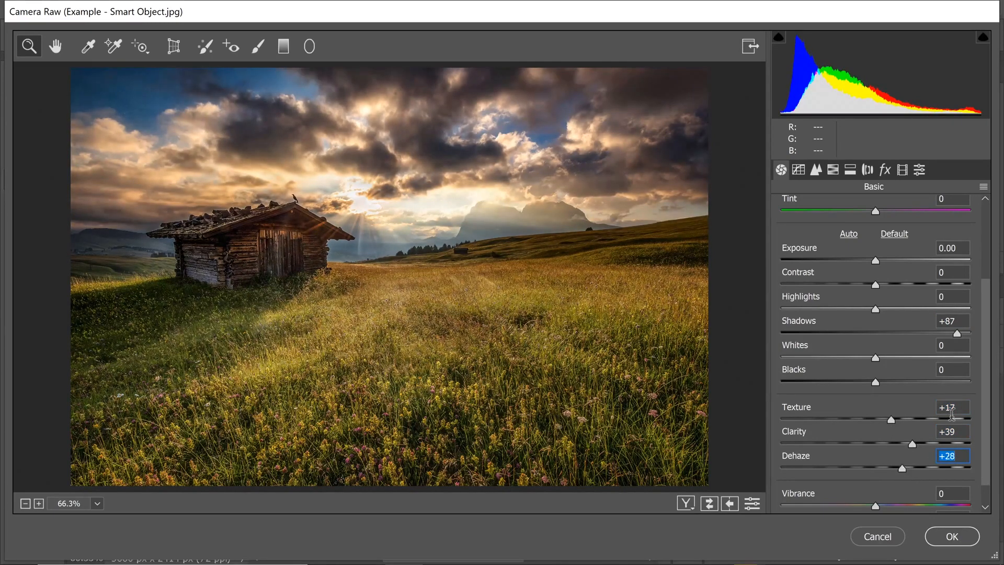
Set Highlights to -32, Contrast to +28, Temperature to +9 and Tint to +9, and apply the Camera Raw Filter.
scroll(885, 357, up, 1)
drag(877, 329, 849, 343)
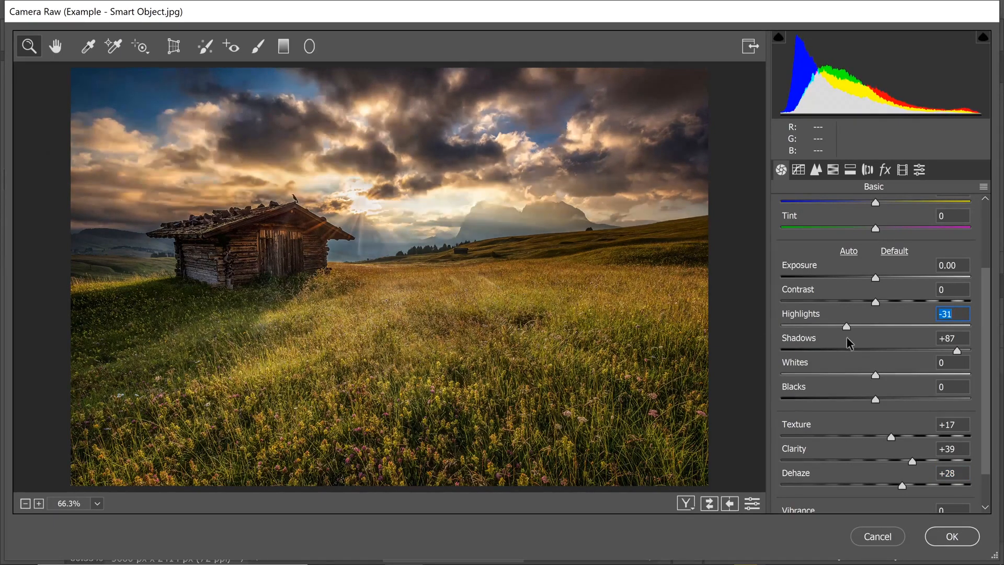
scroll(884, 329, up, 1)
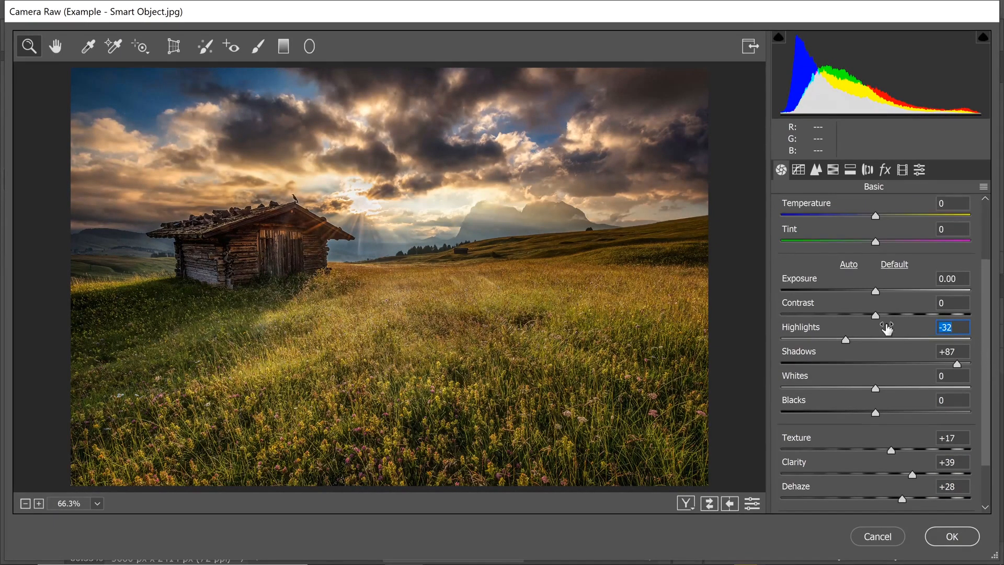
drag(877, 315, 900, 320)
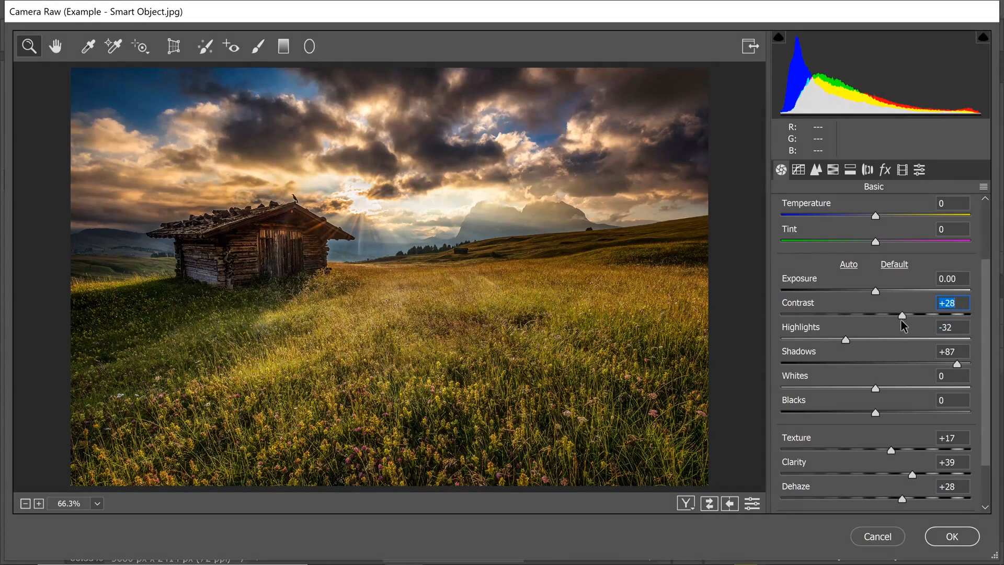
drag(894, 217, 883, 244)
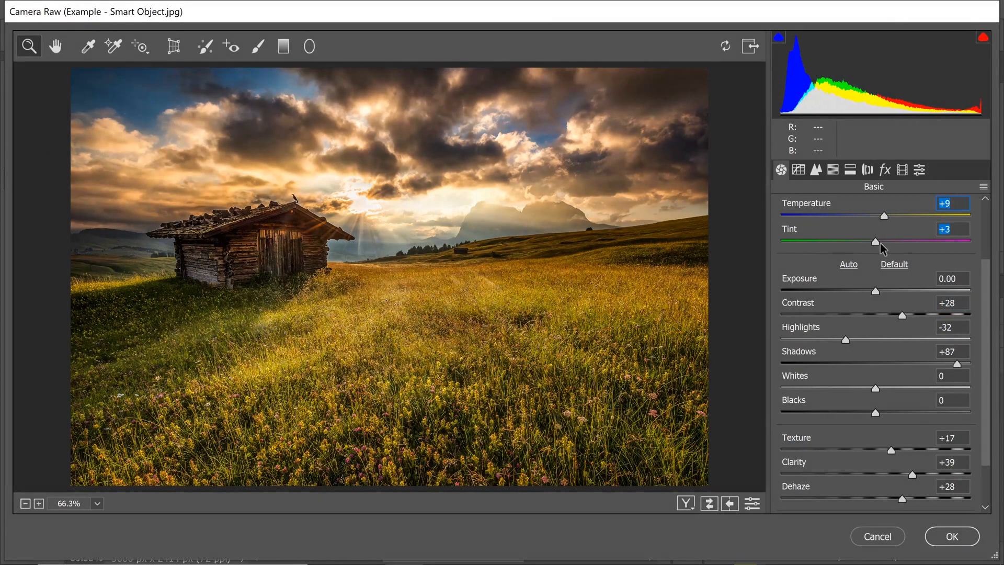
click(953, 542)
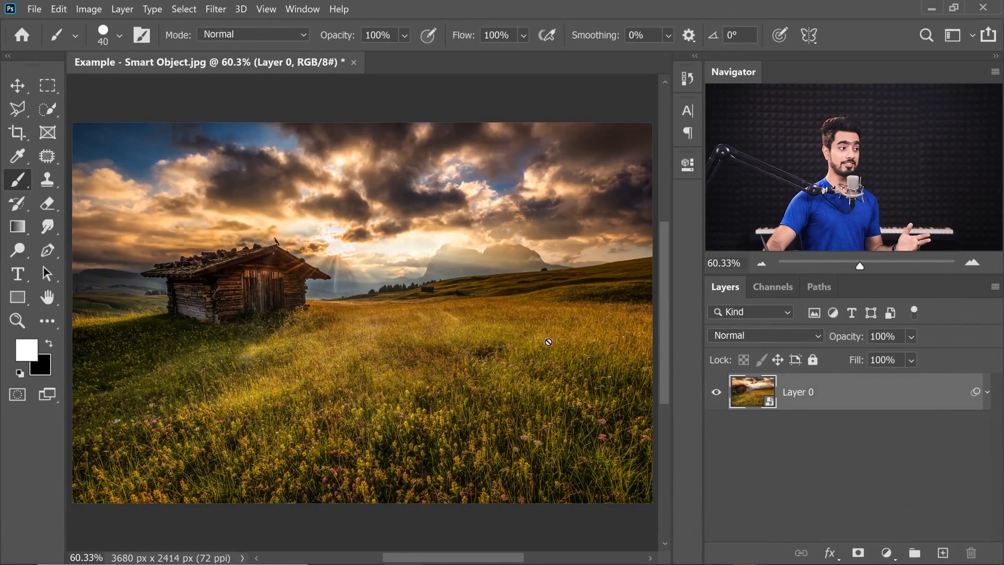
Reopen the landscape's Camera Raw smart filter, readjust the Highlights, raise the Whites and apply the changes.
click(987, 392)
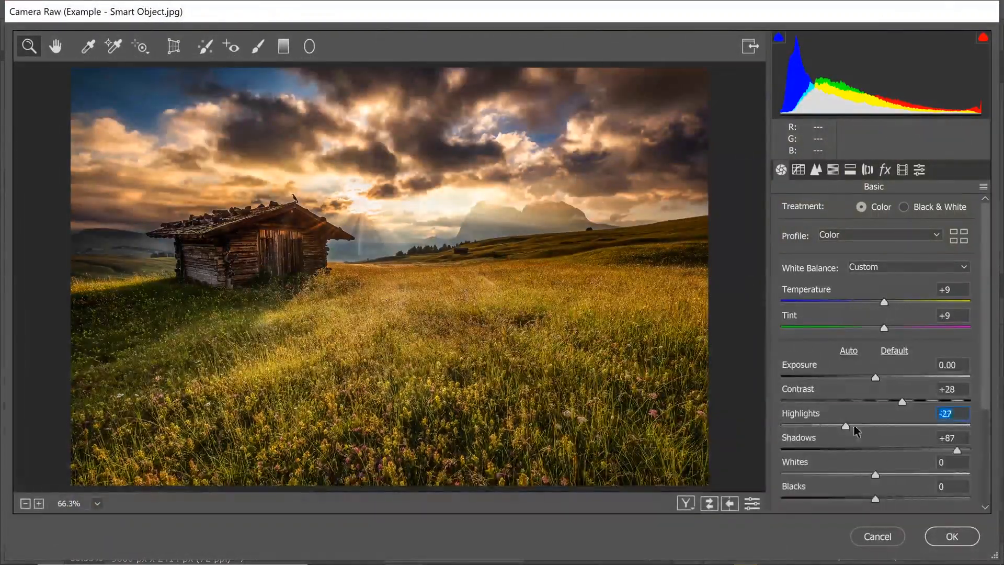
drag(862, 424, 885, 426)
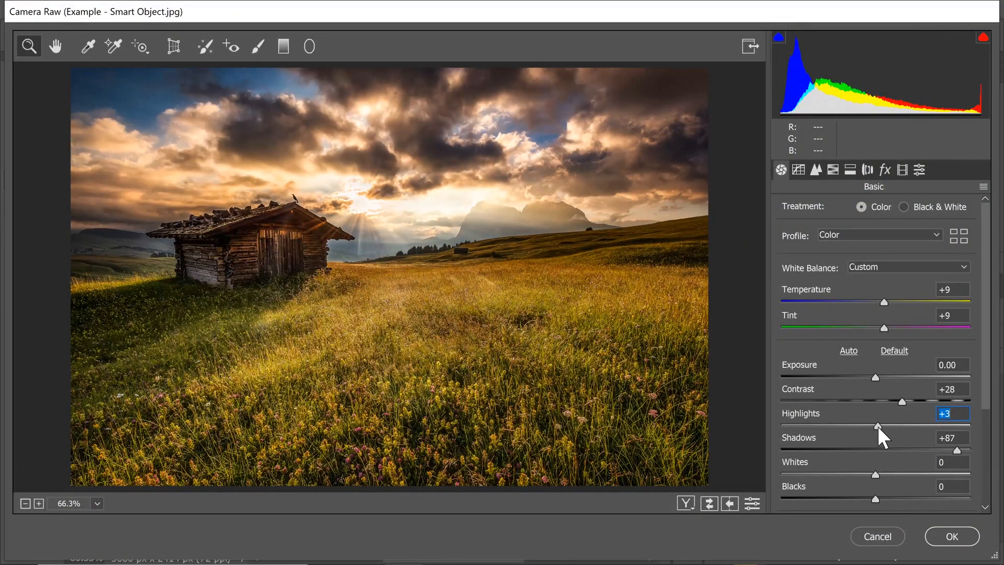
drag(877, 476, 927, 477)
drag(876, 423, 857, 426)
click(953, 536)
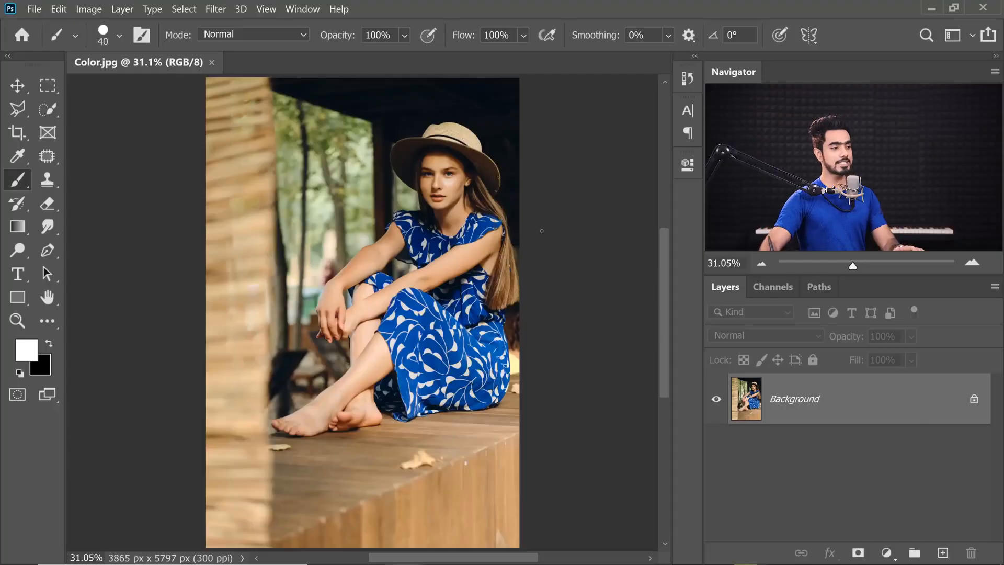
Display the set of available adjustment types for the Color.jpg photo, look through them and close the set again.
mouse_move(450, 265)
mouse_down()
mouse_move(469, 264)
mouse_move(458, 266)
mouse_up()
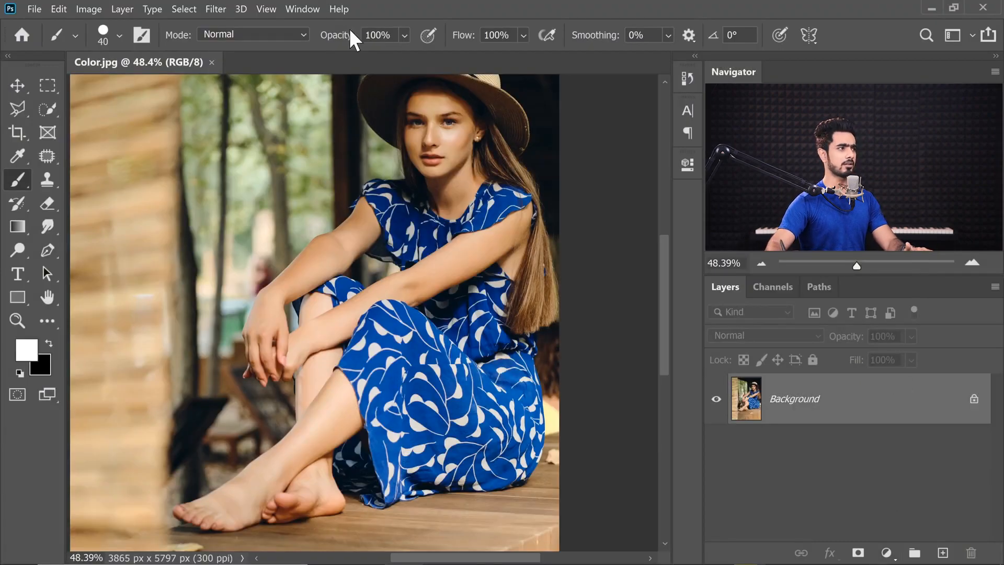
click(303, 7)
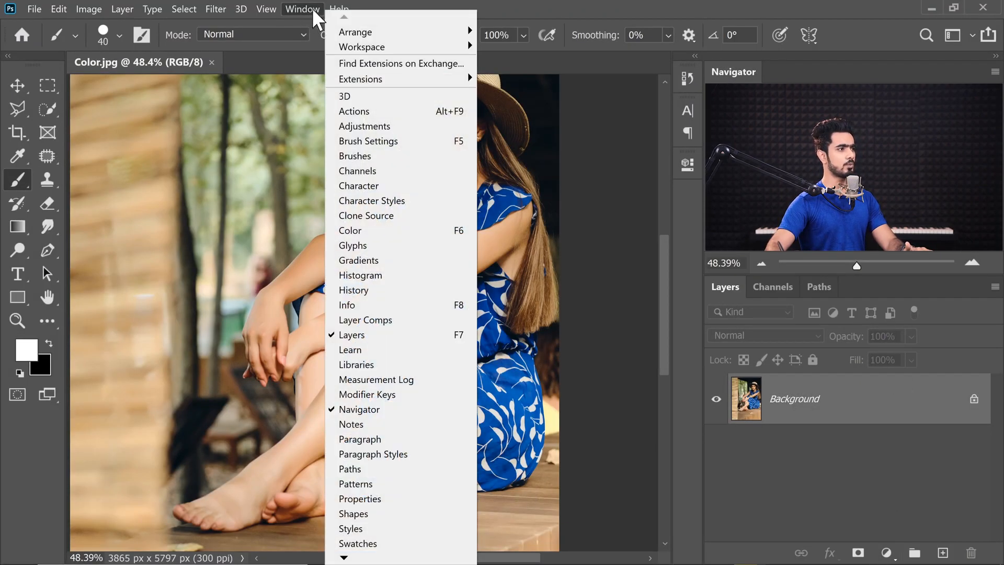
click(369, 128)
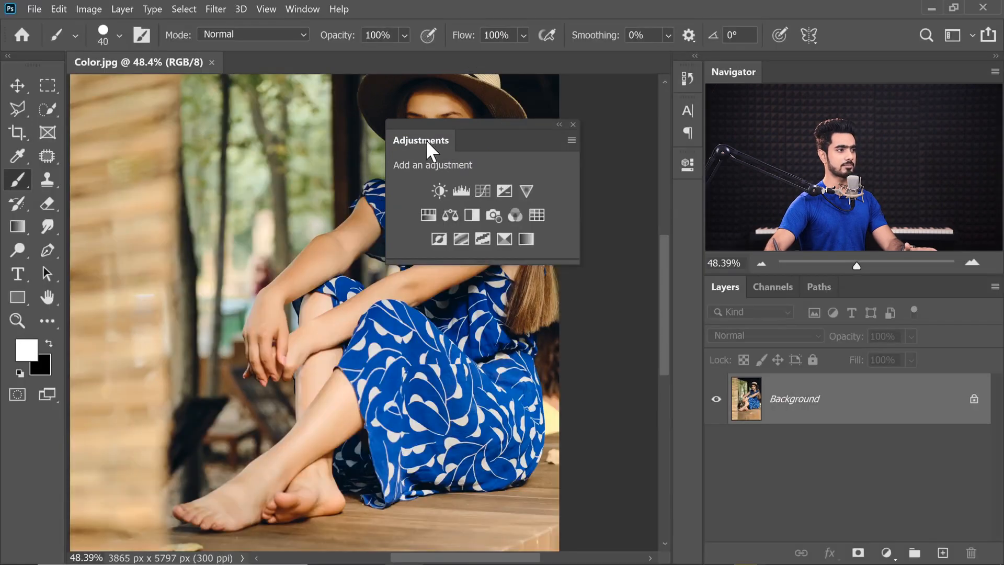
drag(425, 139, 528, 99)
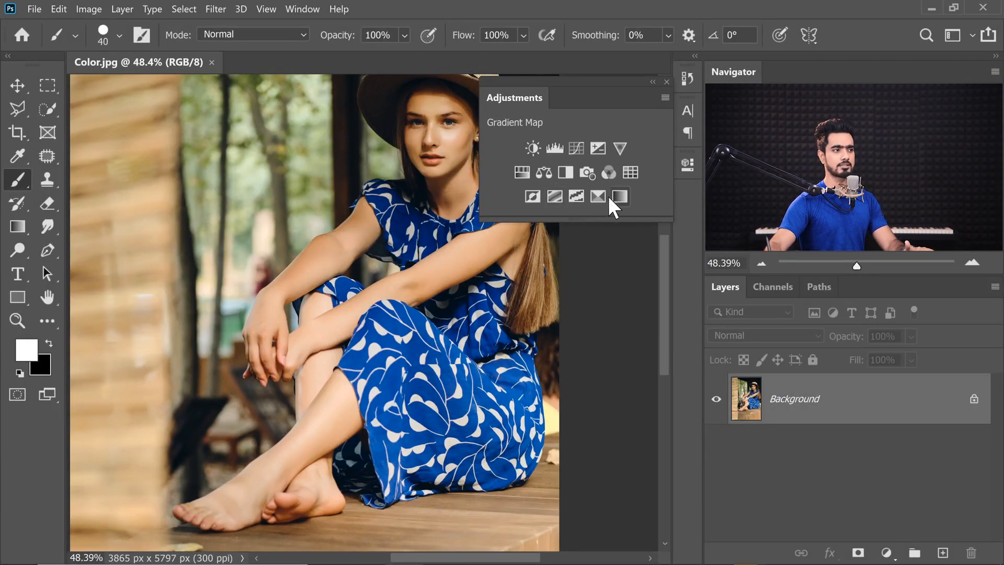
click(667, 83)
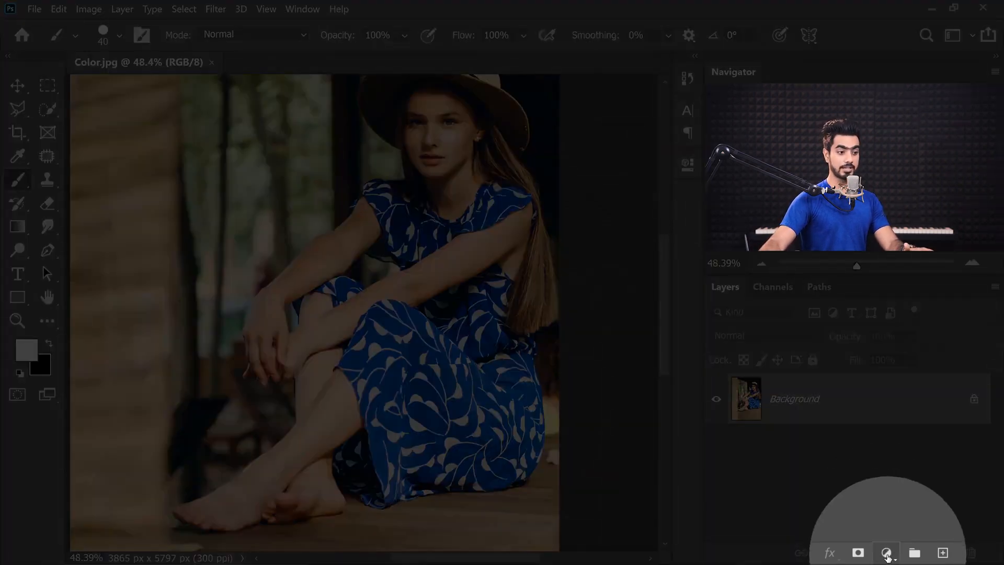
Add a Hue/Saturation adjustment layer above the Background and set its Saturation to -80.
click(886, 553)
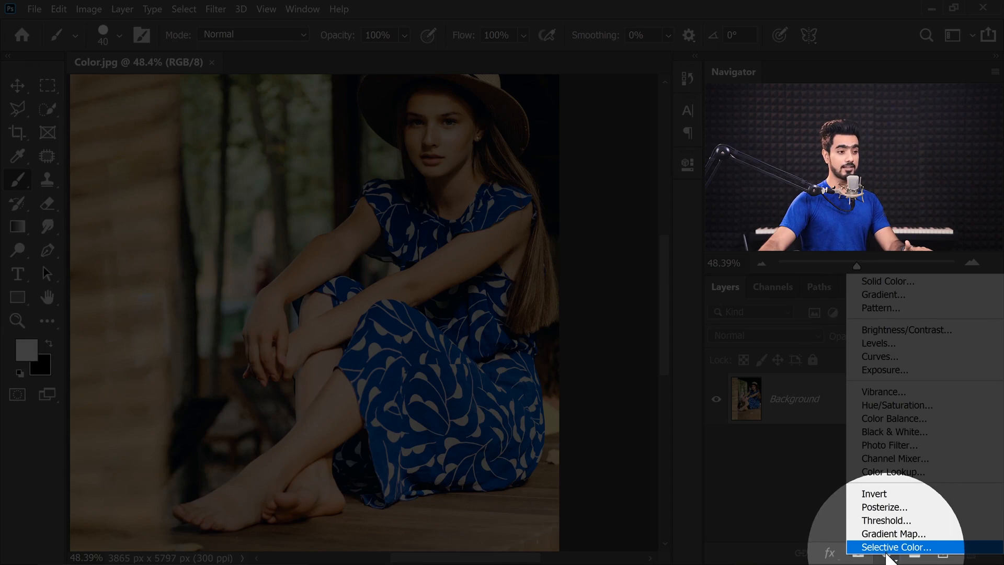
click(880, 404)
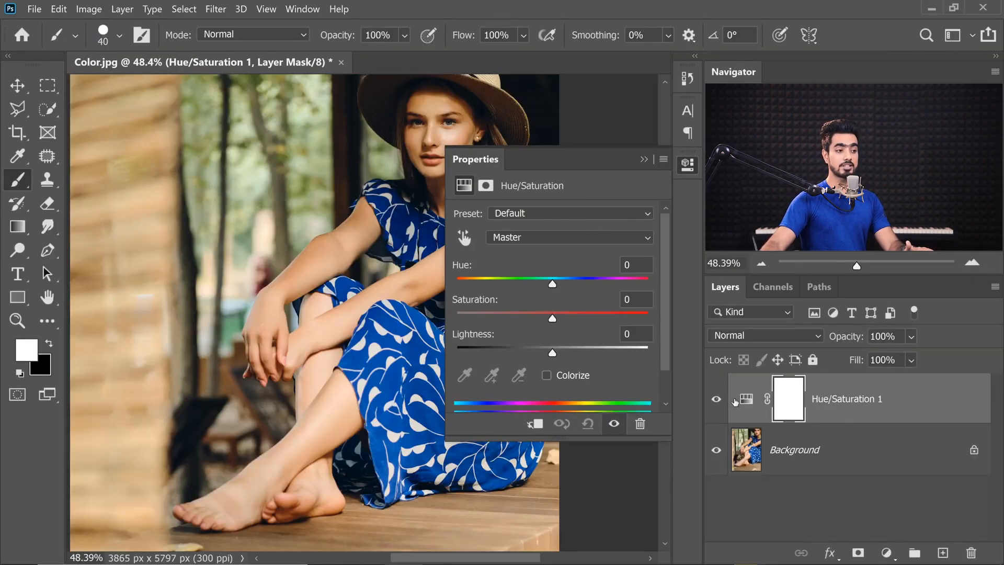
drag(390, 285, 303, 288)
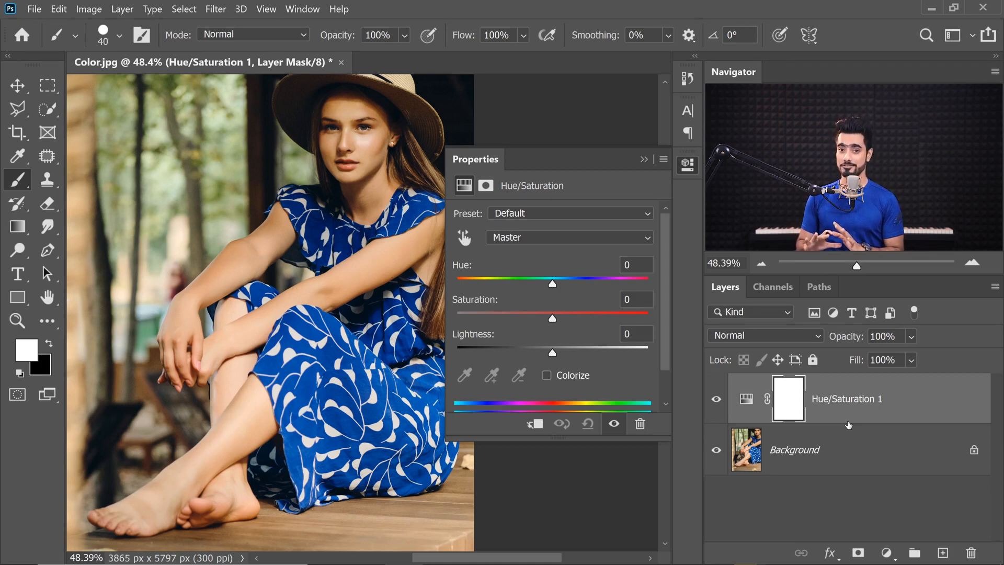
drag(557, 319, 476, 317)
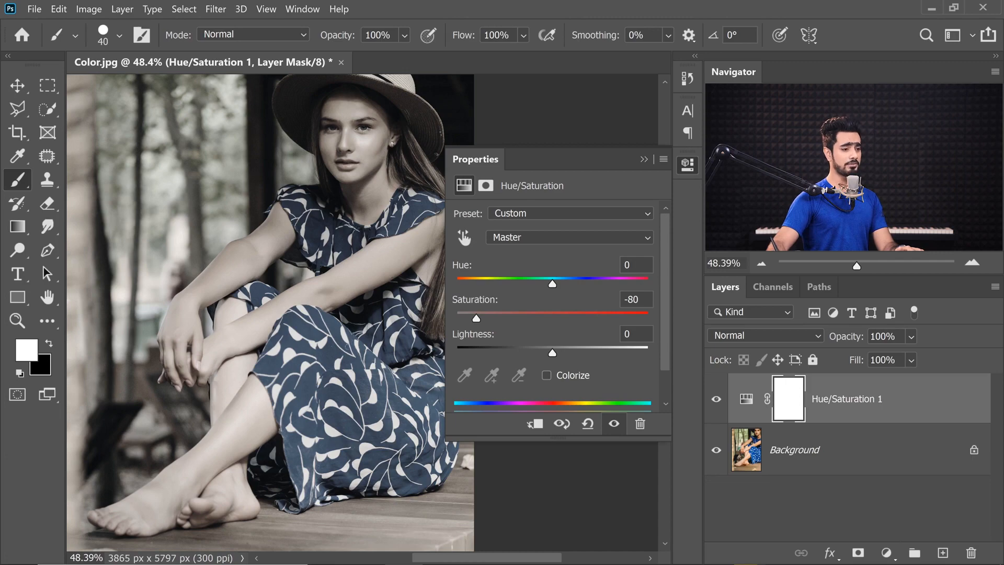
Compare the photo with the Hue/Saturation layer hidden and shown, and inspect that layer's adjustment and mask properties.
click(806, 454)
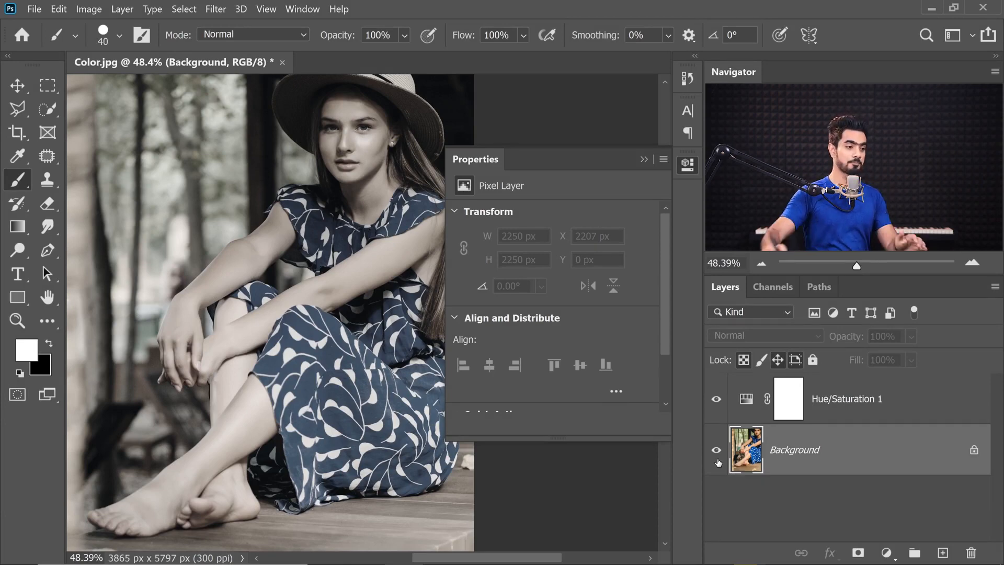
click(716, 399)
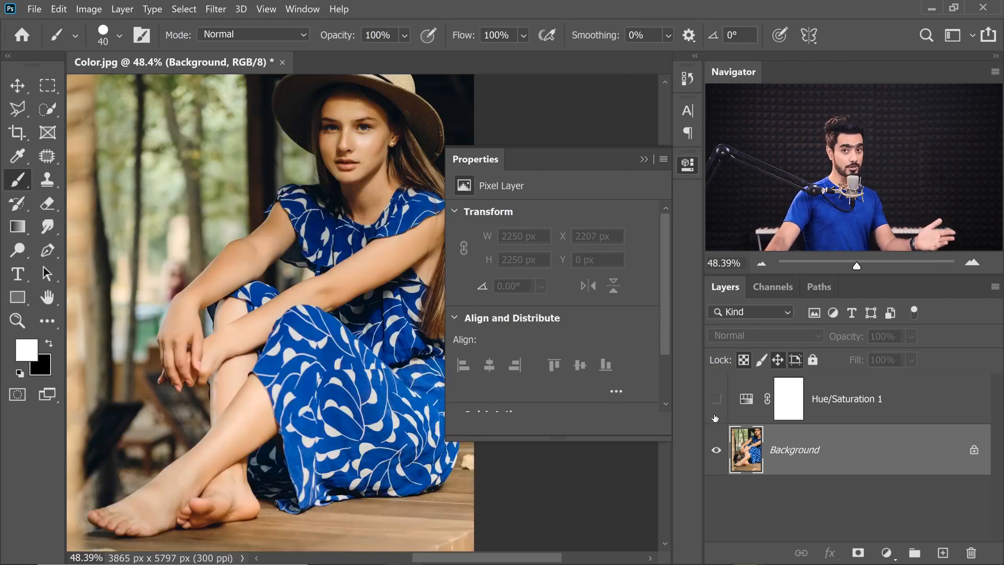
click(739, 399)
click(718, 400)
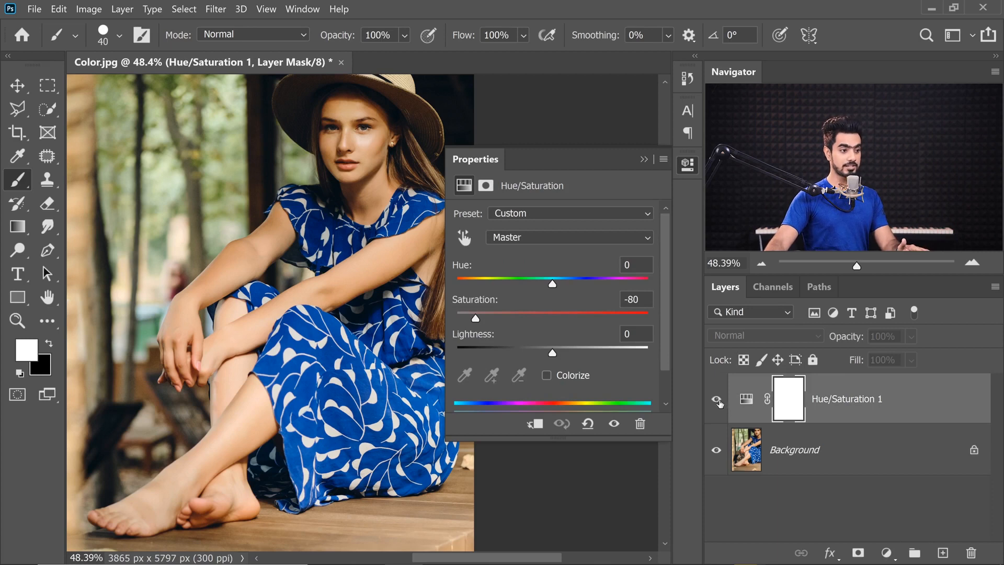
click(746, 399)
click(783, 414)
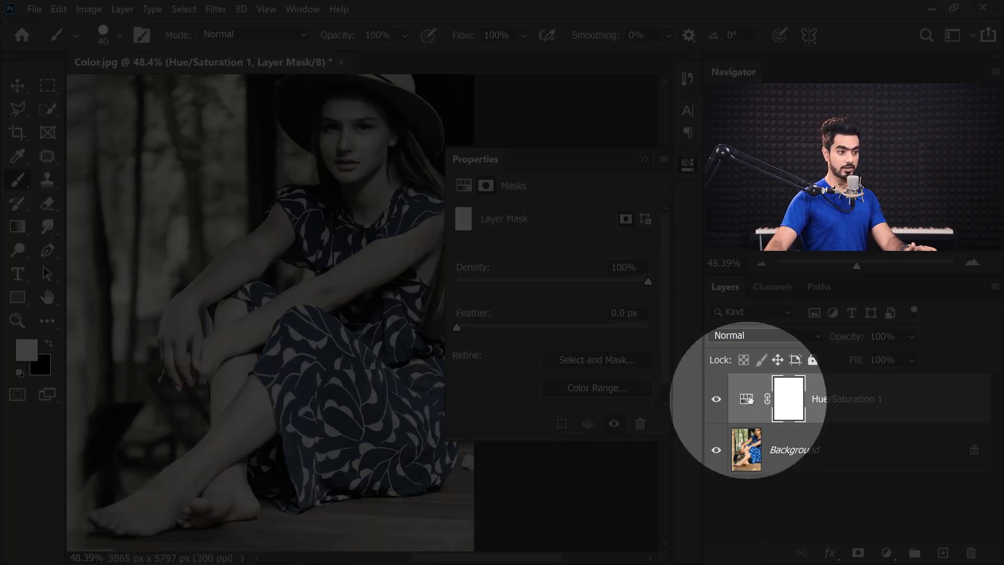
Reset the Hue/Saturation adjustment to its defaults and shift the Hue of only the Blues to +100.
click(746, 401)
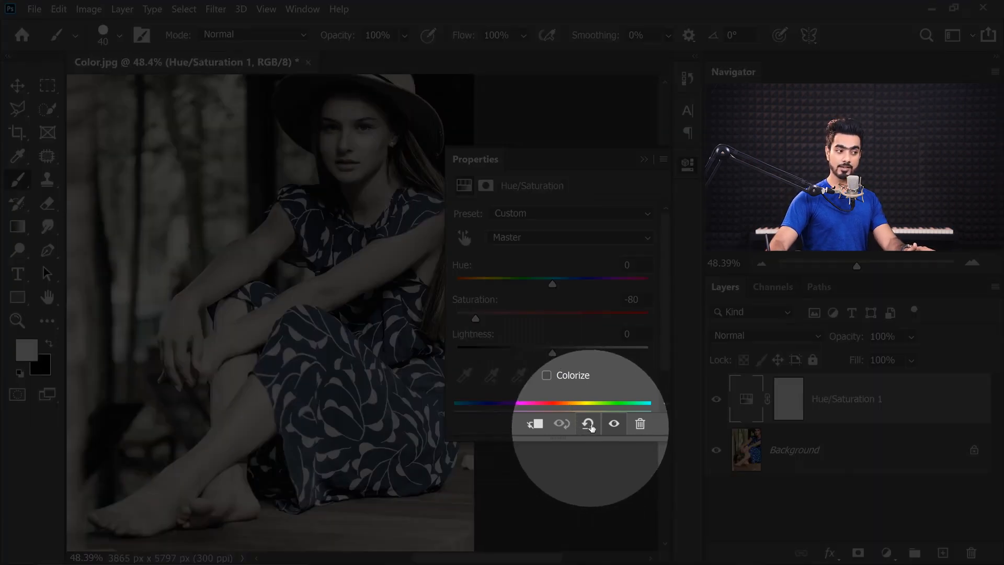
click(589, 424)
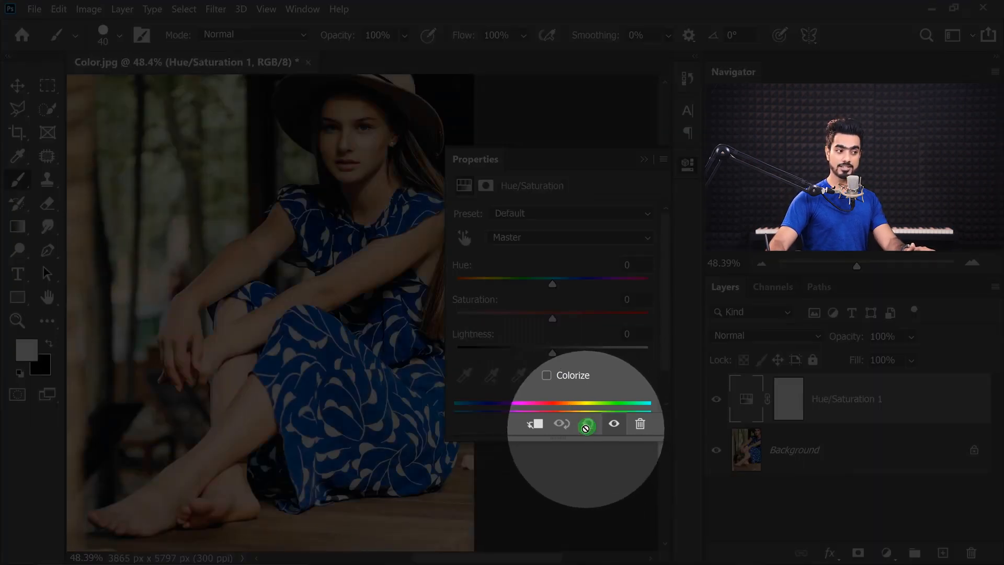
click(530, 237)
click(533, 311)
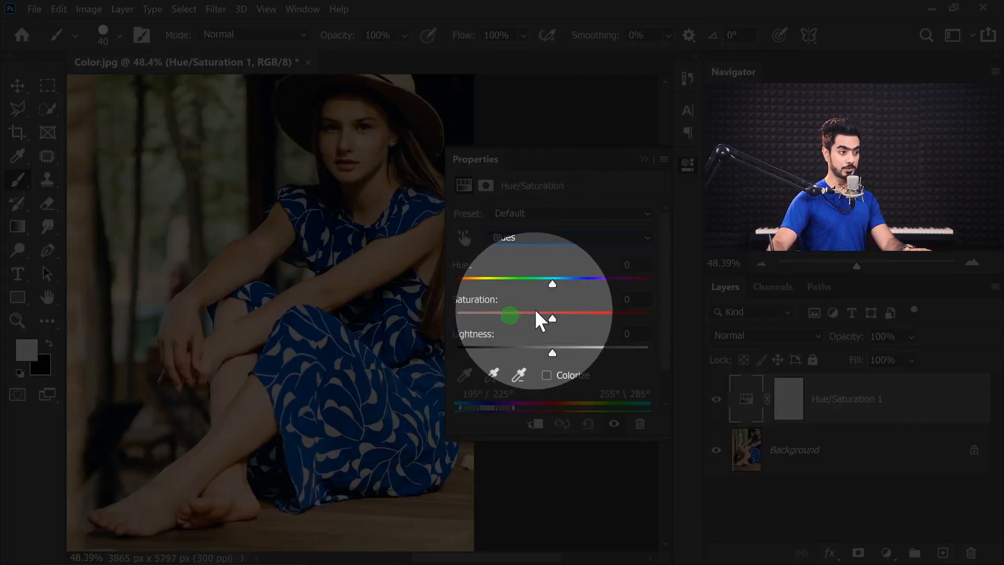
drag(552, 283, 617, 284)
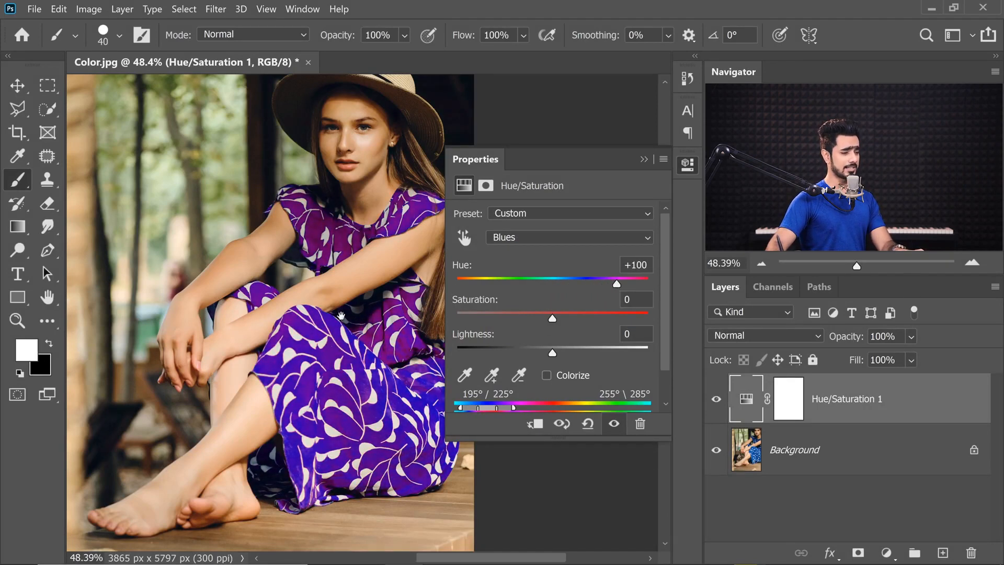
Widen the Blues colour range of the Hue/Saturation adjustment to 139°/175° and 268°\299°, covering the whole dress.
drag(342, 316, 318, 318)
drag(527, 438, 528, 478)
drag(497, 407, 454, 407)
drag(648, 407, 646, 406)
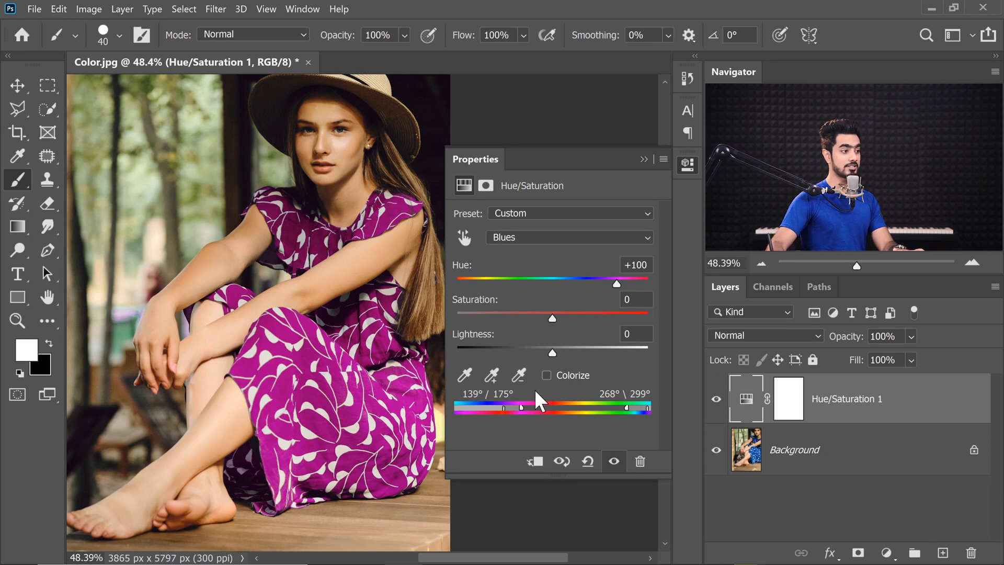
Recolour the dress red by setting the Blues Hue to +132 and Saturation to +24.
mouse_move(614, 283)
mouse_down()
mouse_move(574, 282)
mouse_move(618, 291)
mouse_up()
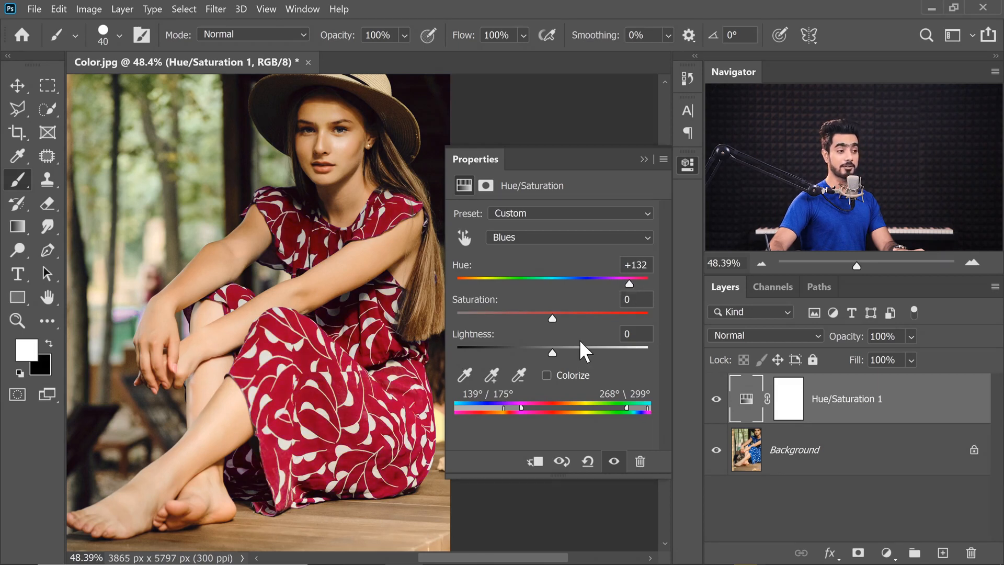
drag(551, 318, 575, 316)
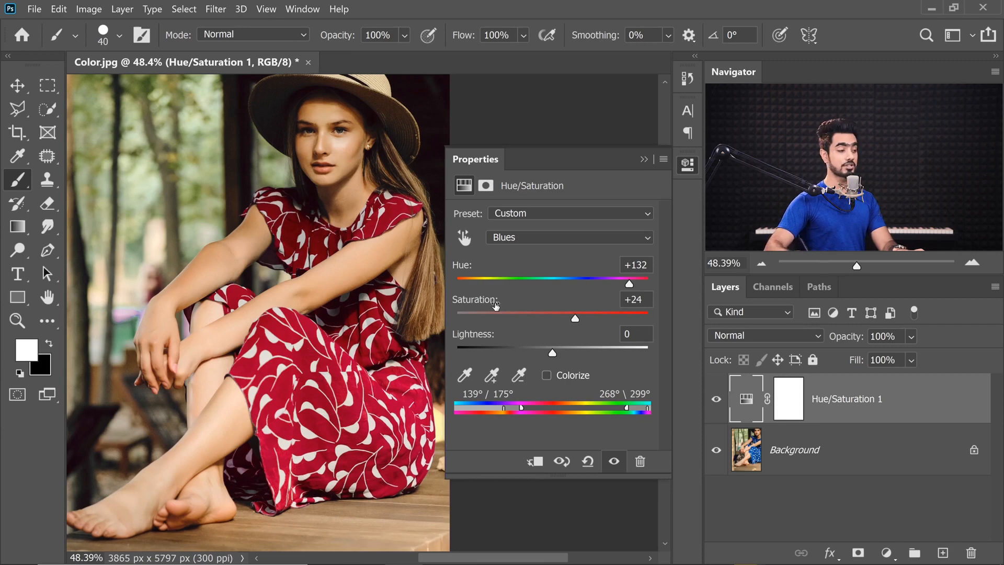
key(ctrl+0)
scroll(427, 287, right, 5)
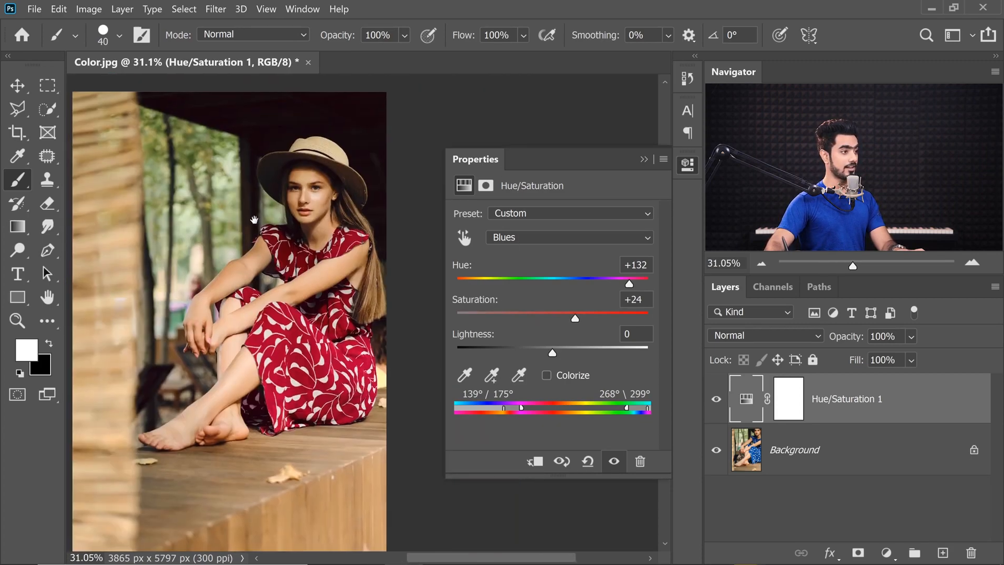
Turn the dress black with Blues Hue +2, Saturation -100 and Lightness -66, and compare with the adjustment layer hidden and shown.
drag(629, 284, 554, 284)
drag(556, 352, 505, 351)
drag(576, 318, 457, 317)
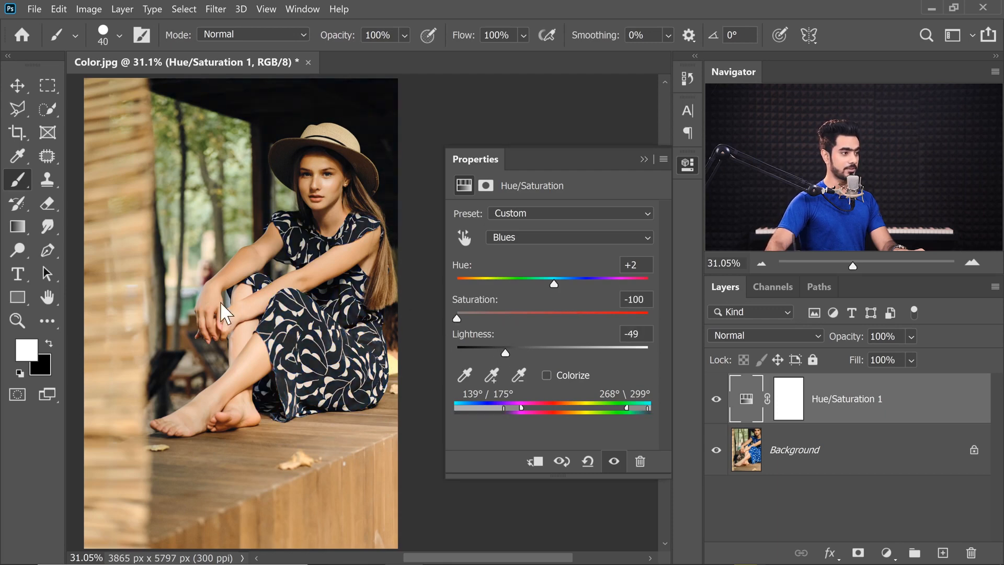
drag(494, 354, 491, 358)
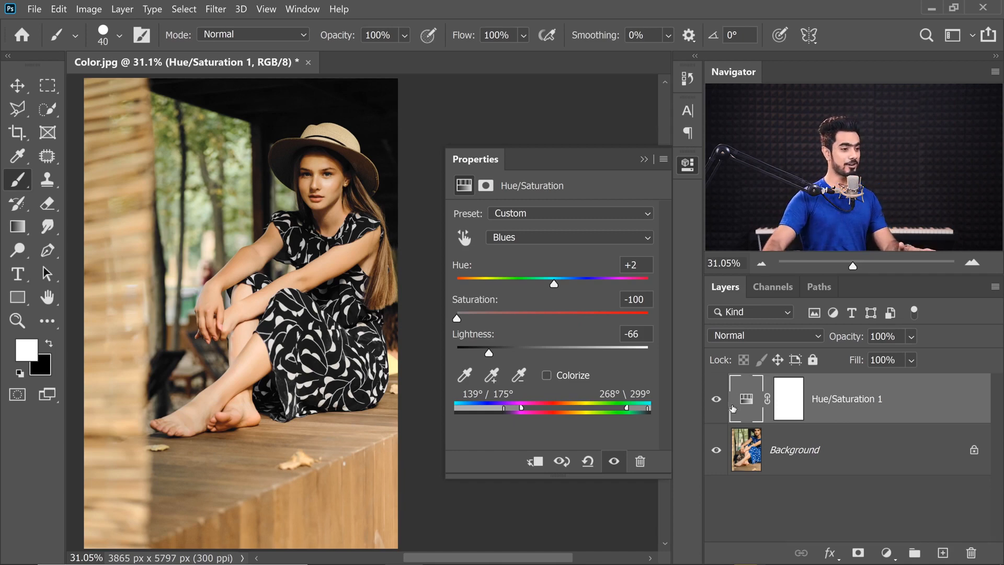
click(716, 399)
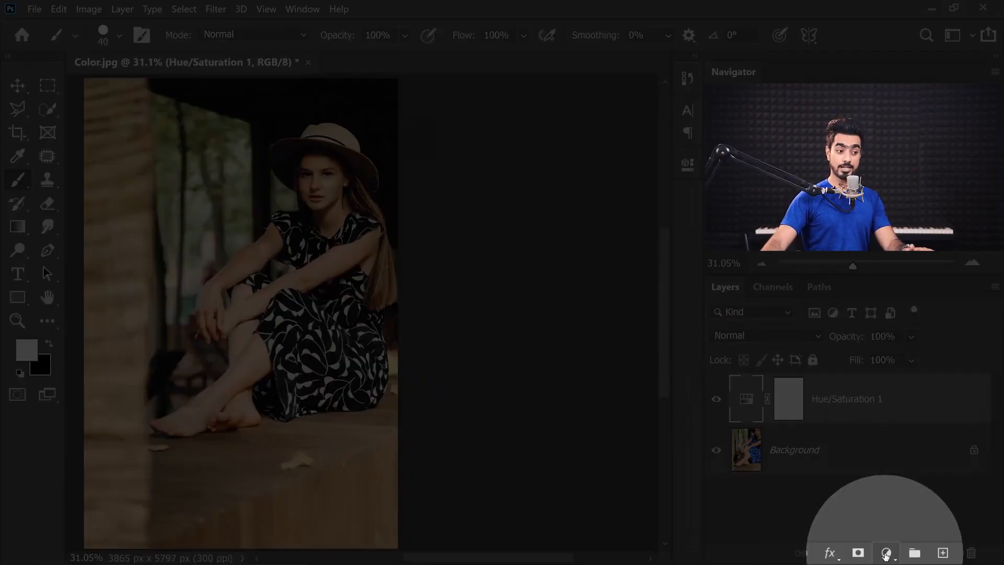
Add a Brightness/Contrast adjustment layer with Contrast -36 above Hue/Saturation 1, and compare the photo with it hidden and shown.
click(885, 553)
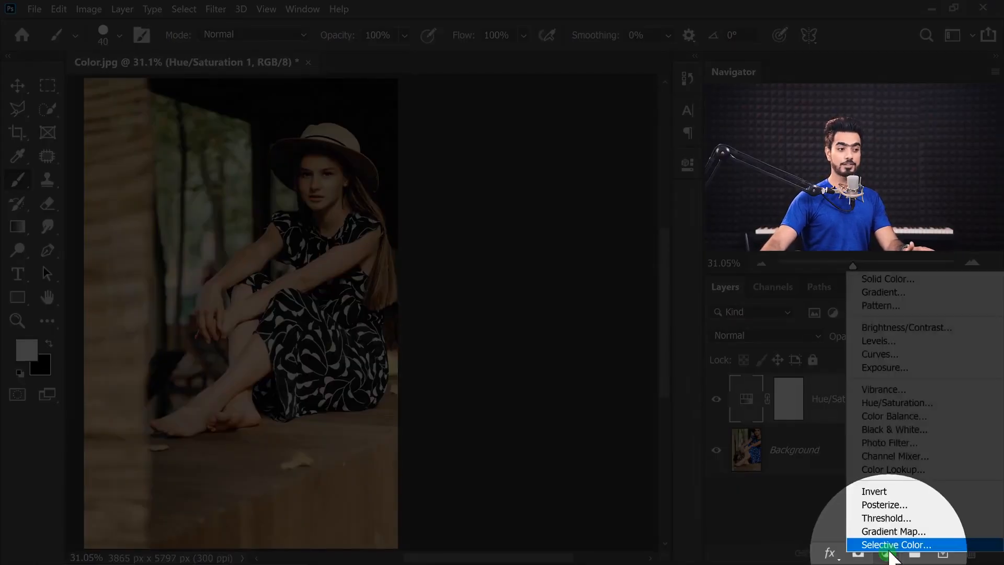
click(903, 328)
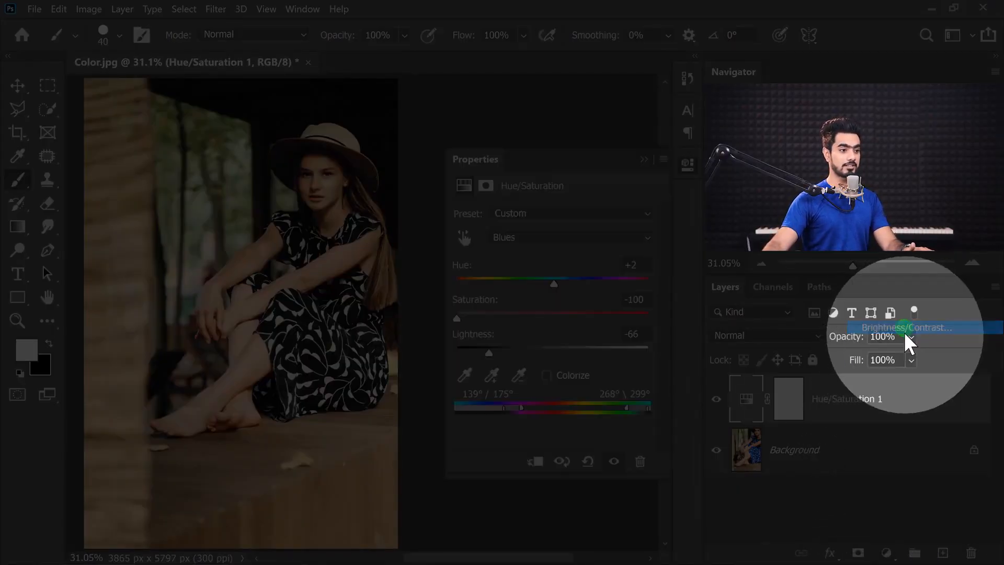
drag(553, 262, 495, 296)
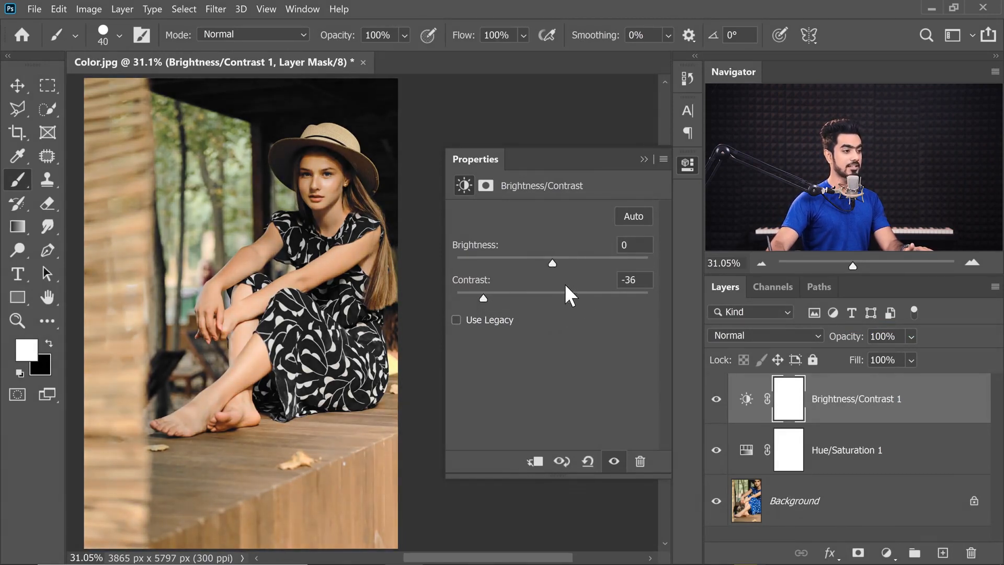
click(715, 402)
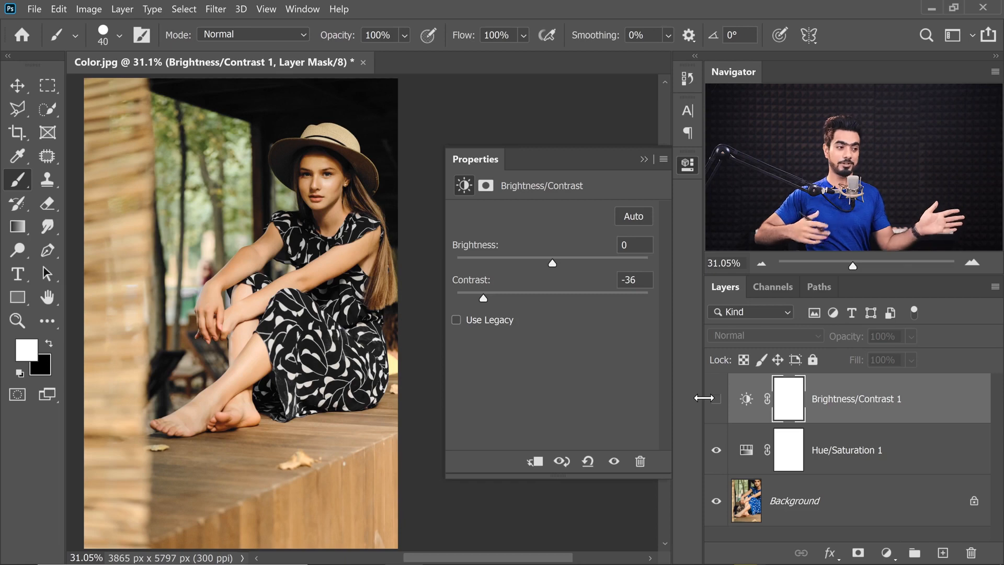
click(716, 399)
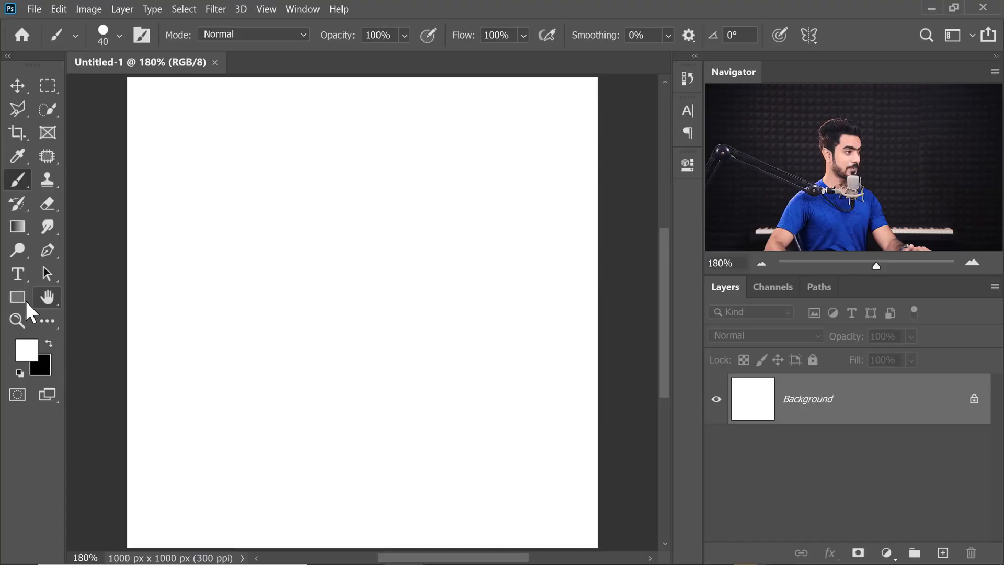
Draw an ellipse shape about 454 × 469 px near the centre of the blank Untitled-1 canvas.
click(19, 299)
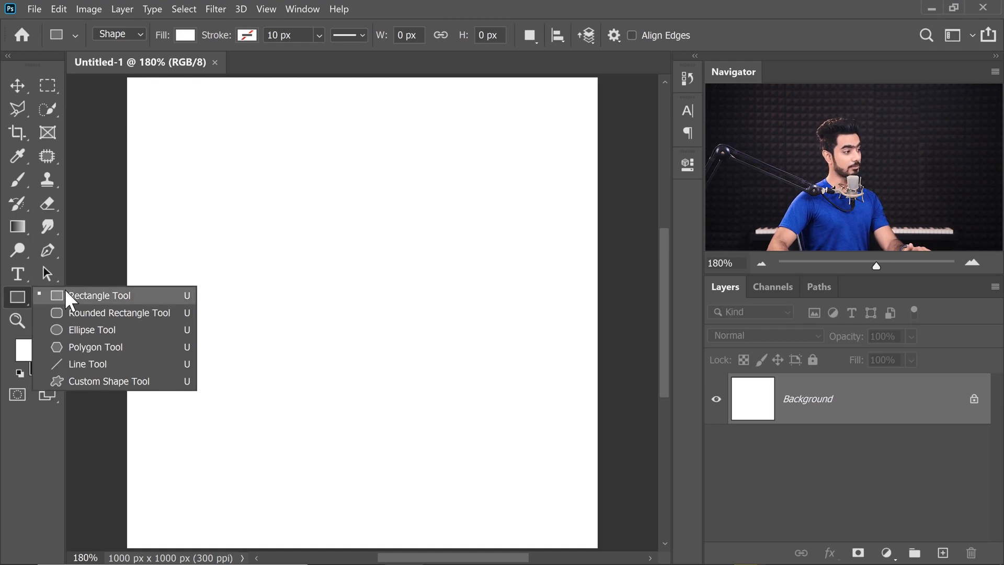
click(83, 330)
drag(254, 206, 468, 426)
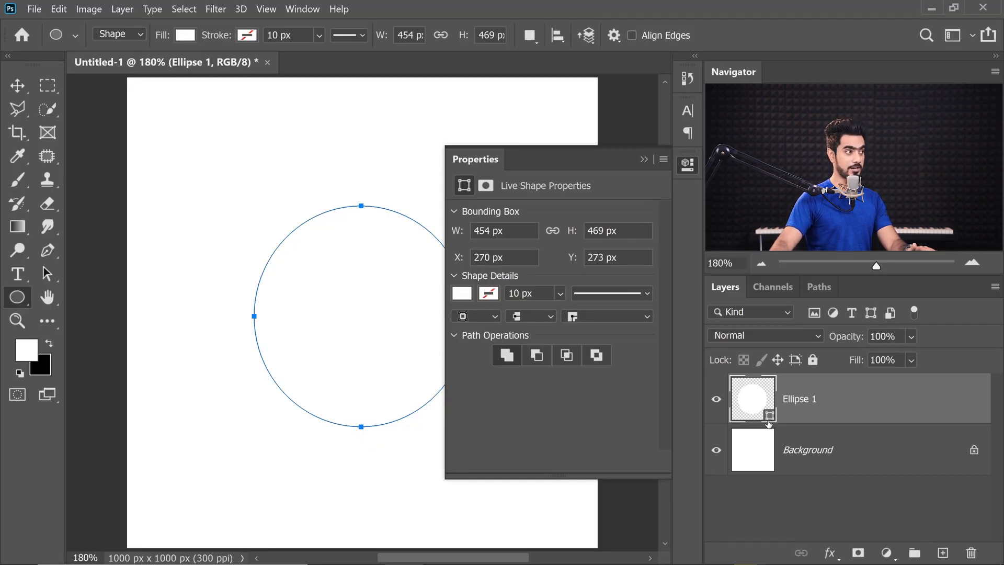
Give the ellipse an orange fill and a 10 px black stroke, and put the shape properties away.
click(186, 35)
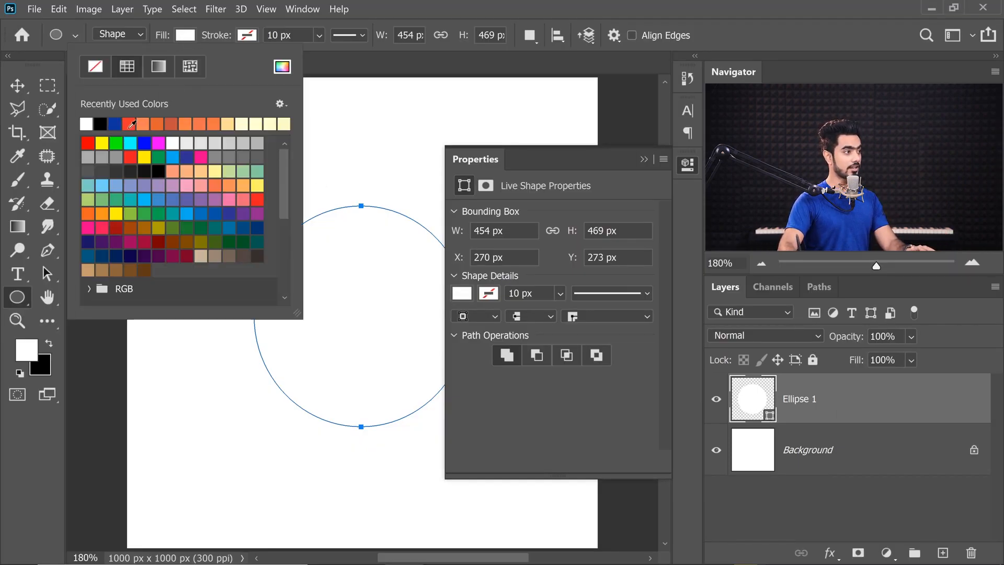
click(86, 123)
click(155, 126)
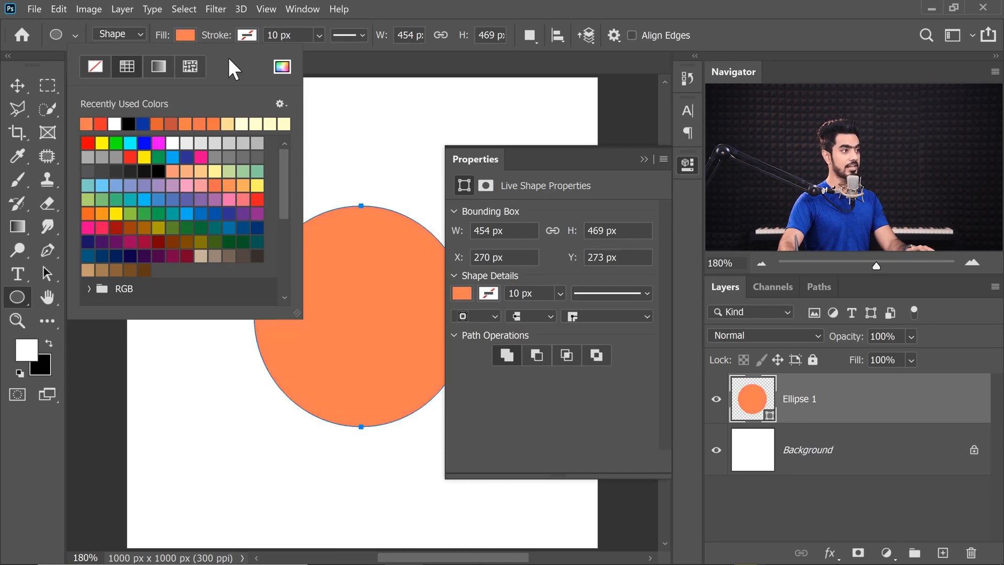
click(248, 36)
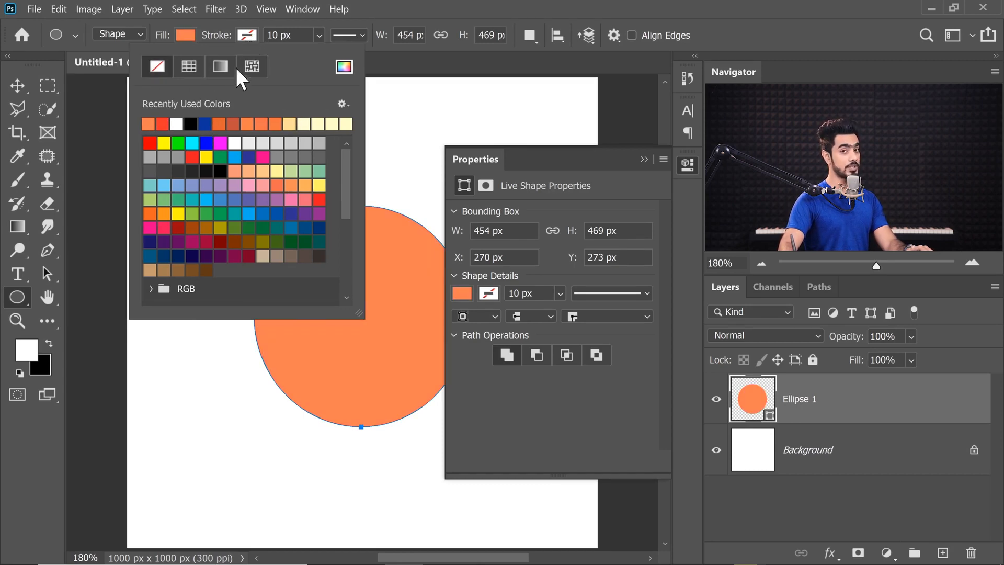
click(192, 126)
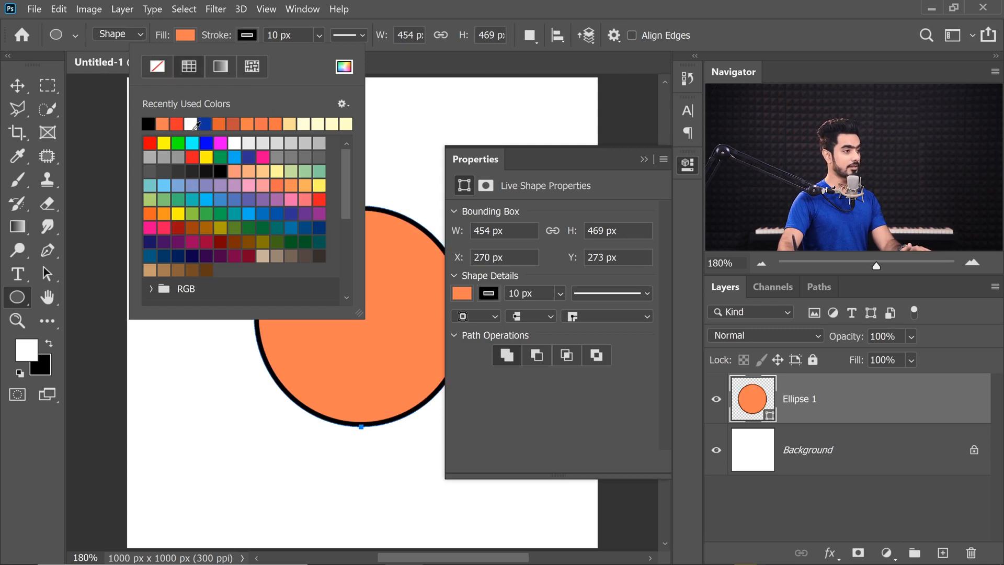
click(17, 86)
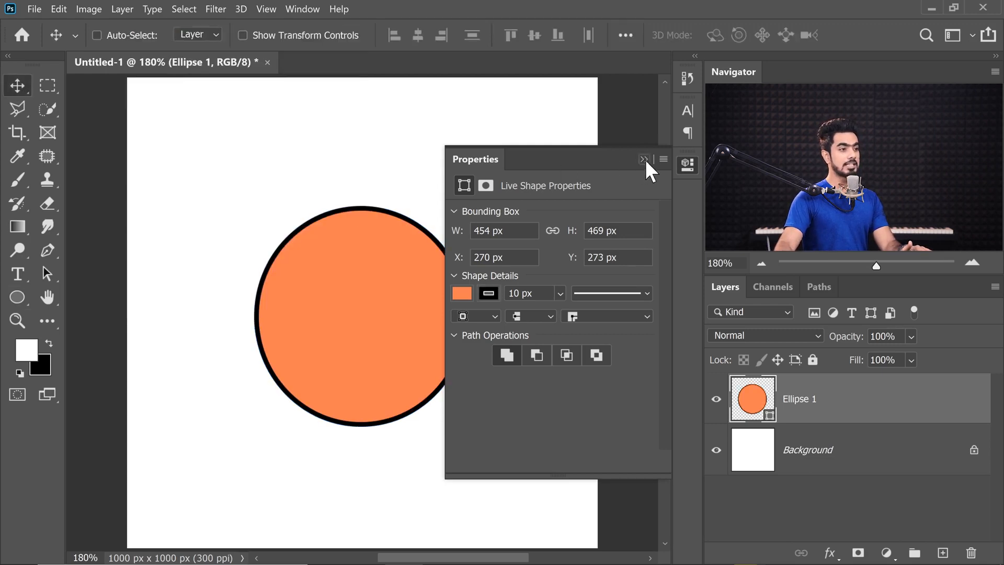
click(644, 159)
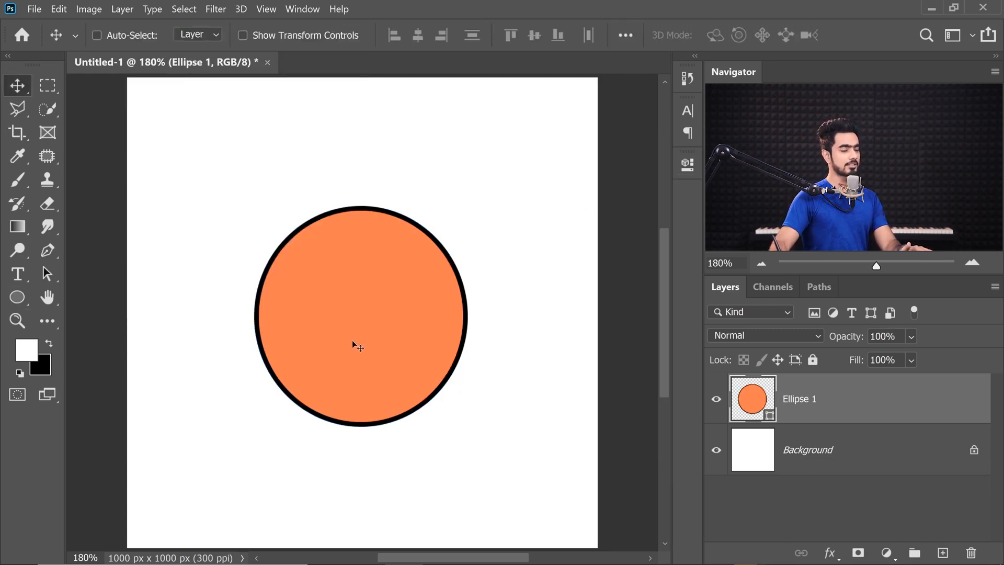
Inspect the ellipse's edge up close, enlarge the shape well beyond the canvas with Free Transform, and check its edge again.
drag(296, 232, 360, 227)
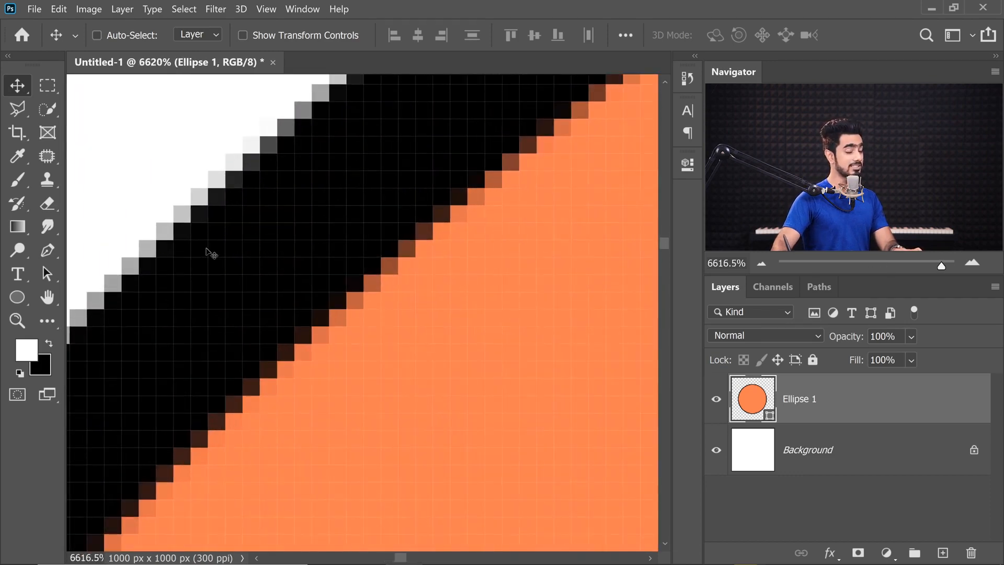
mouse_move(319, 273)
mouse_down()
mouse_move(253, 272)
mouse_move(325, 276)
mouse_up()
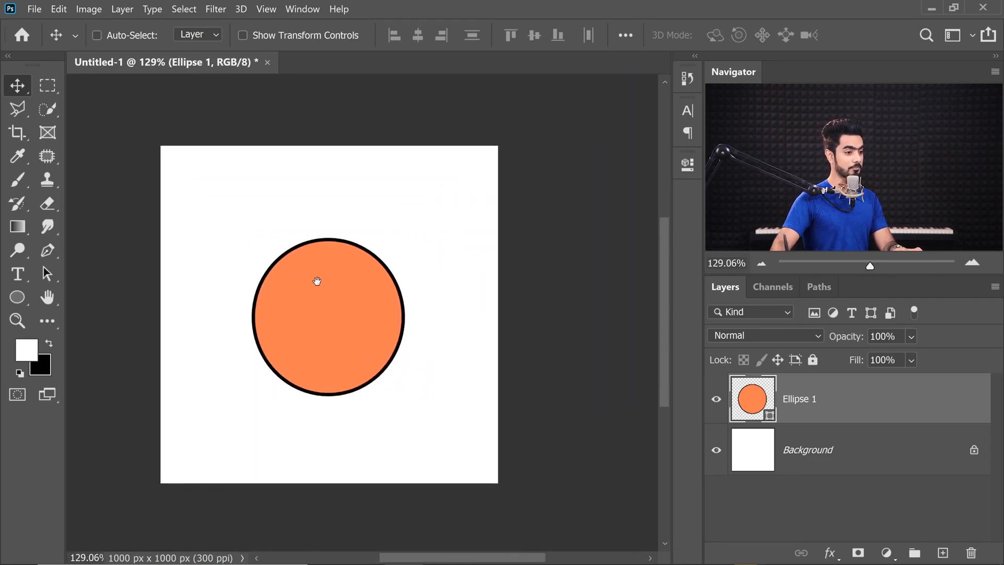
key(ctrl+t)
drag(398, 259, 558, 93)
scroll(406, 331, down, 3)
drag(491, 375, 638, 527)
key(Return)
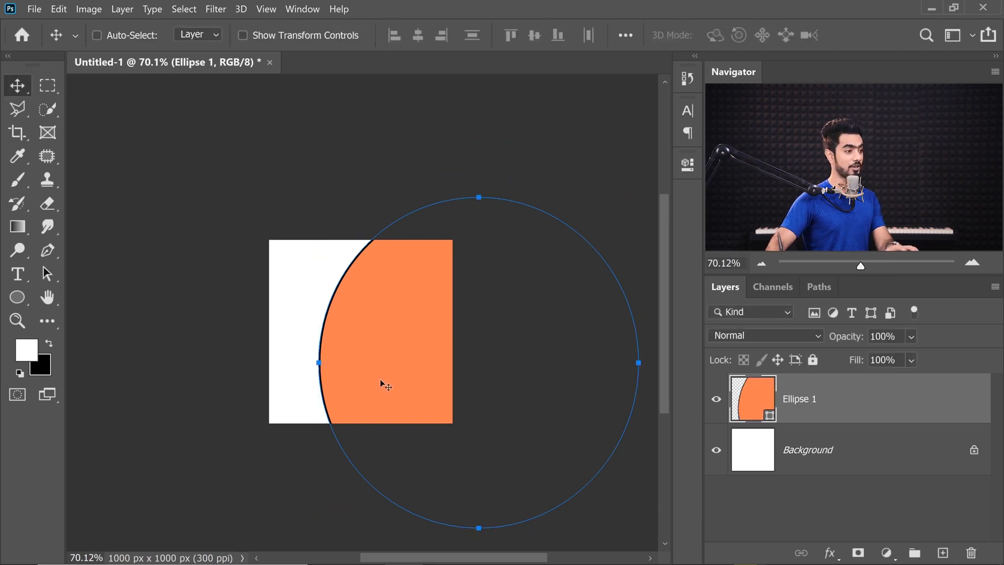
drag(325, 277, 384, 226)
key(ctrl+space)
drag(407, 325, 372, 327)
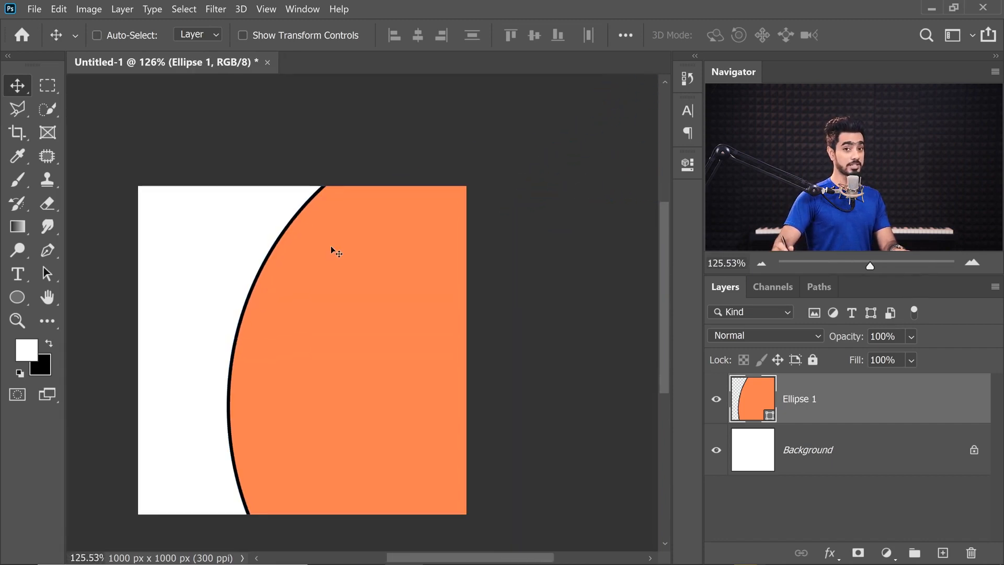
Shrink the ellipse with Free Transform until it nearly fits the canvas height, inspect its edge, and delete its layer.
key(ctrl+t)
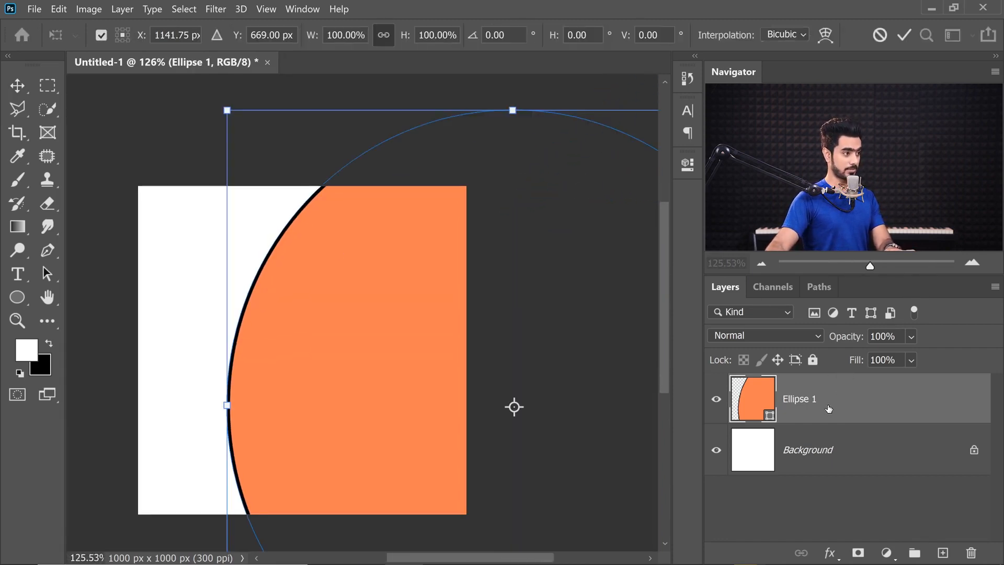
key(ctrl+0)
drag(275, 165, 375, 339)
drag(464, 362, 507, 199)
key(Return)
key(ctrl+t)
key(Return)
drag(300, 266, 325, 258)
scroll(344, 209, down, 3)
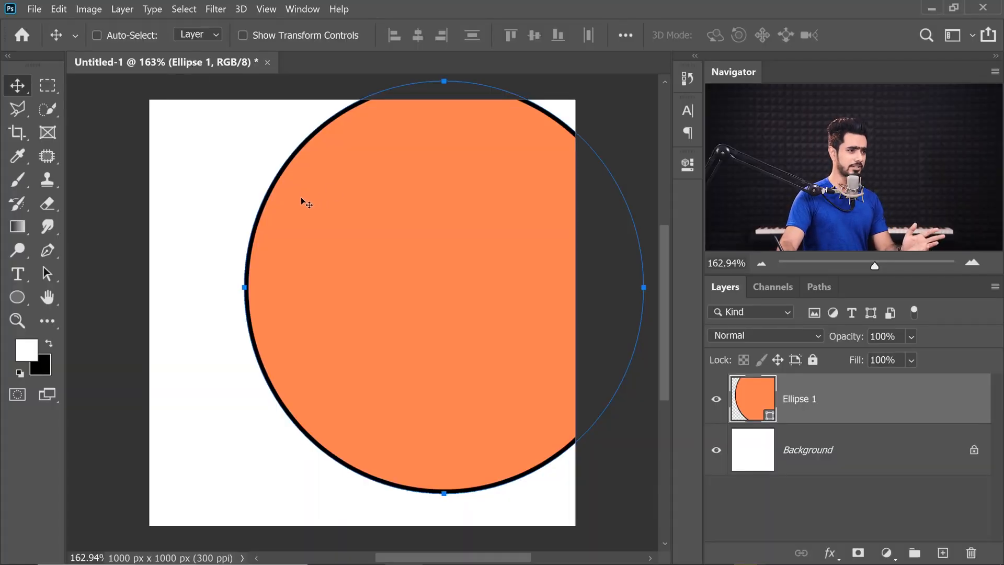
drag(878, 406, 968, 543)
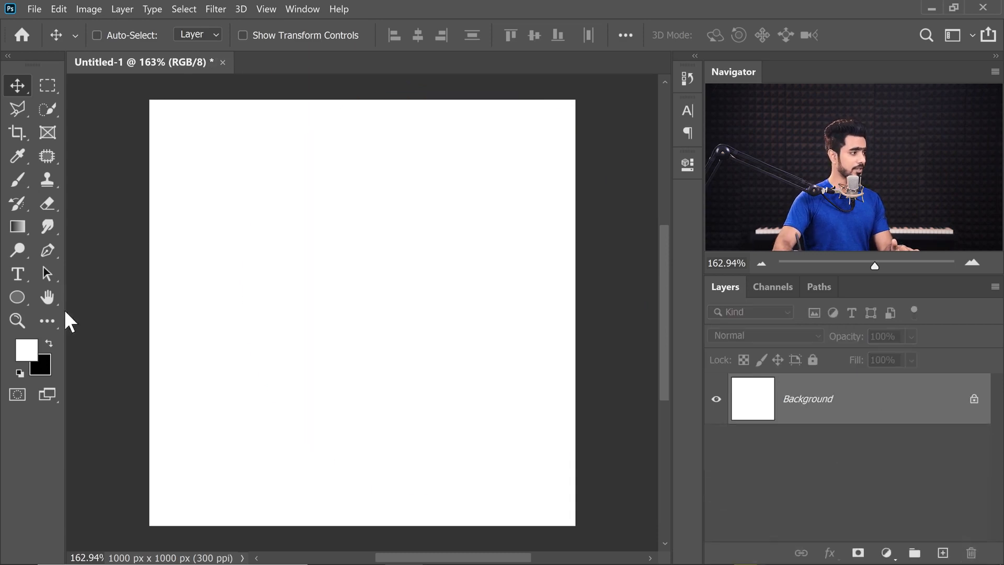
Draw a rounded rectangle about 596 × 349 px with a 10 px corner radius mid-canvas and fill it with orange.
click(16, 298)
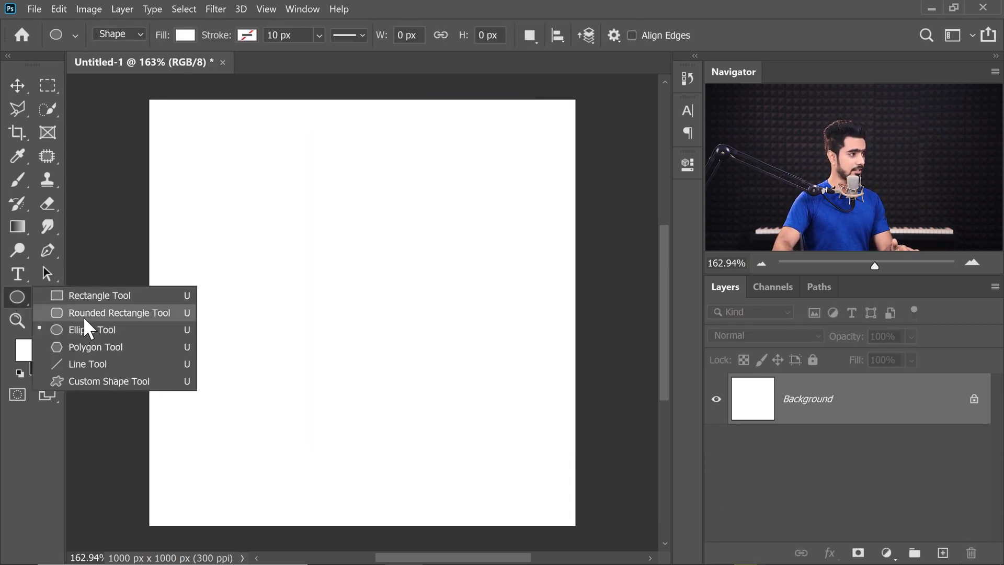
click(84, 316)
drag(236, 228, 490, 376)
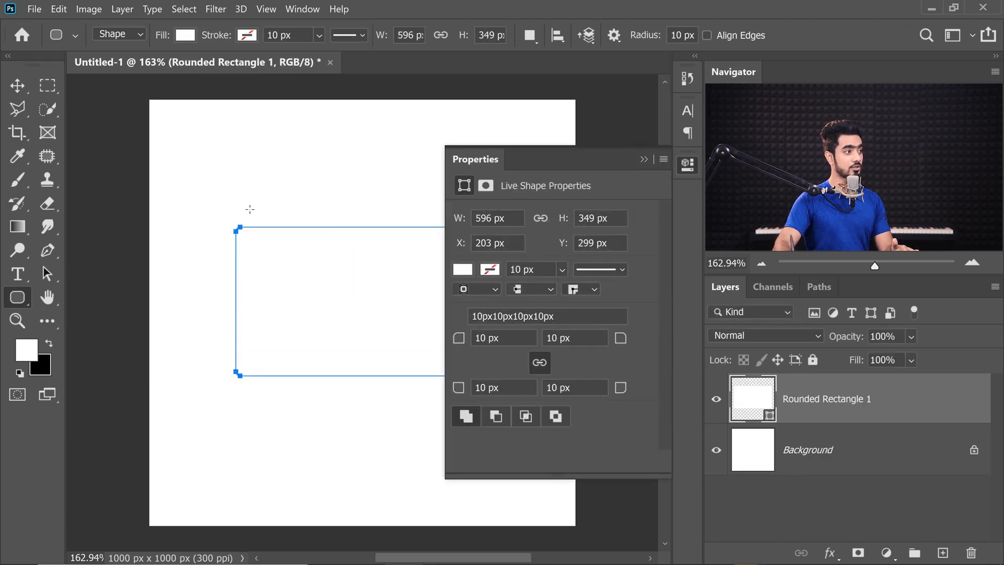
click(185, 36)
click(192, 124)
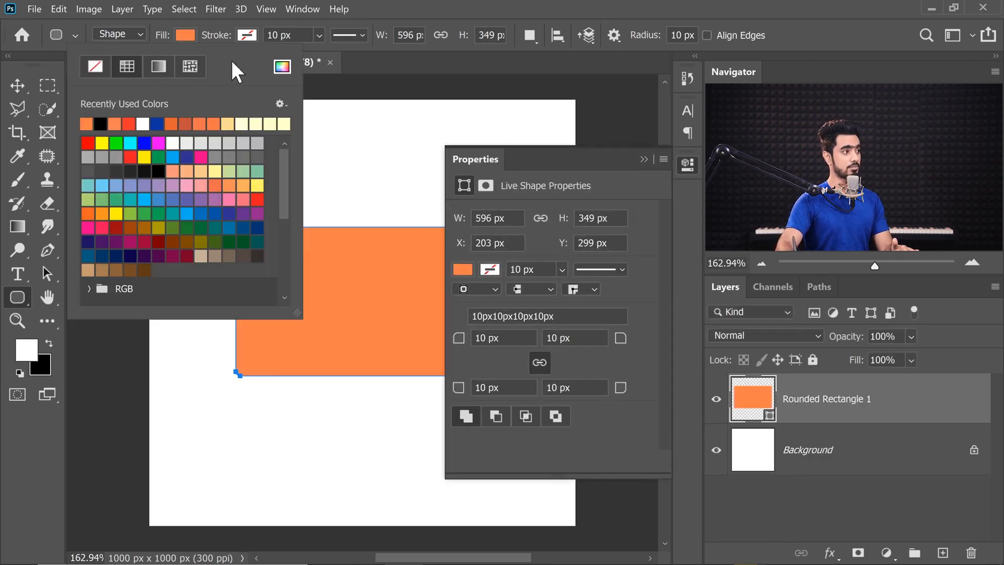
click(392, 15)
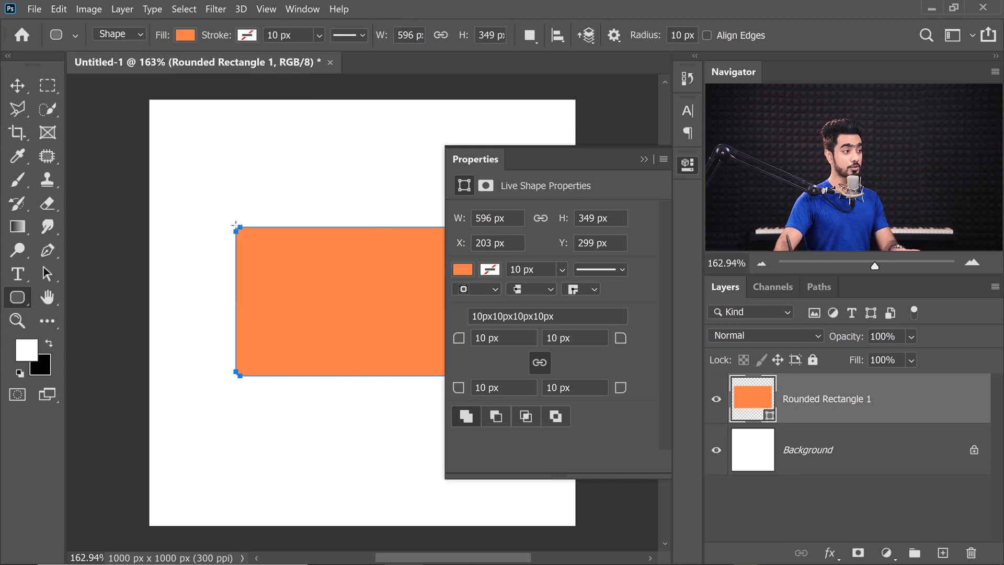
Increase all four corner radii of the rounded rectangle to 80 px and unlink them from each other.
scroll(234, 225, up, 5)
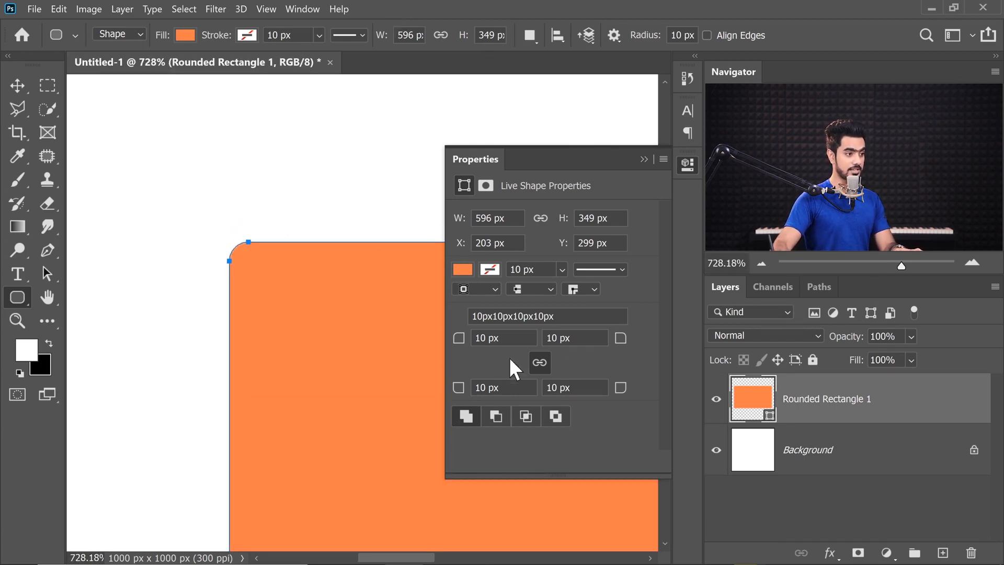
drag(461, 340, 460, 341)
scroll(244, 310, down, 5)
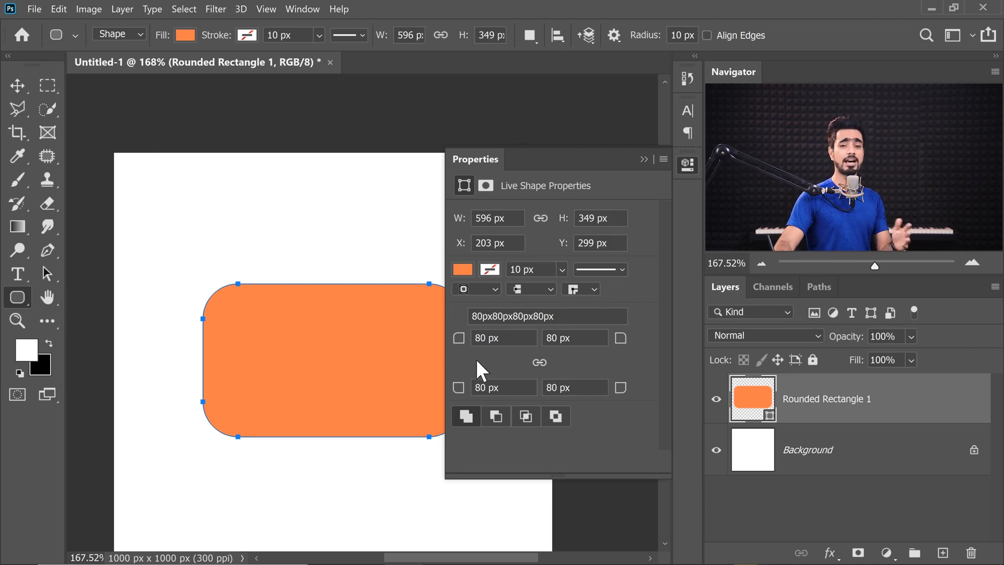
Set the shape's top-left corner radius to 271.44 px and its bottom-left radius to 0 px, and put the properties away.
drag(459, 342, 459, 341)
drag(459, 388, 453, 392)
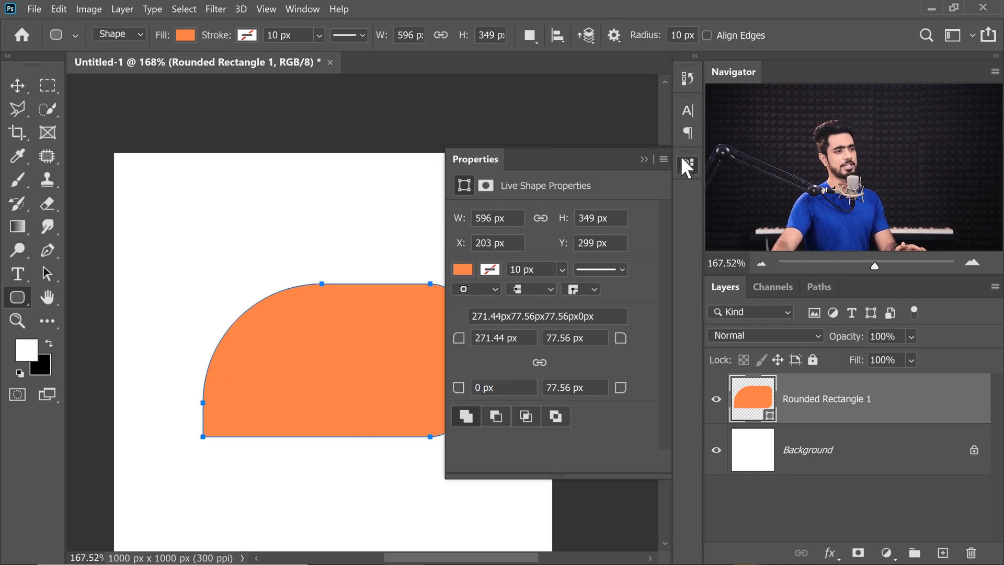
click(644, 159)
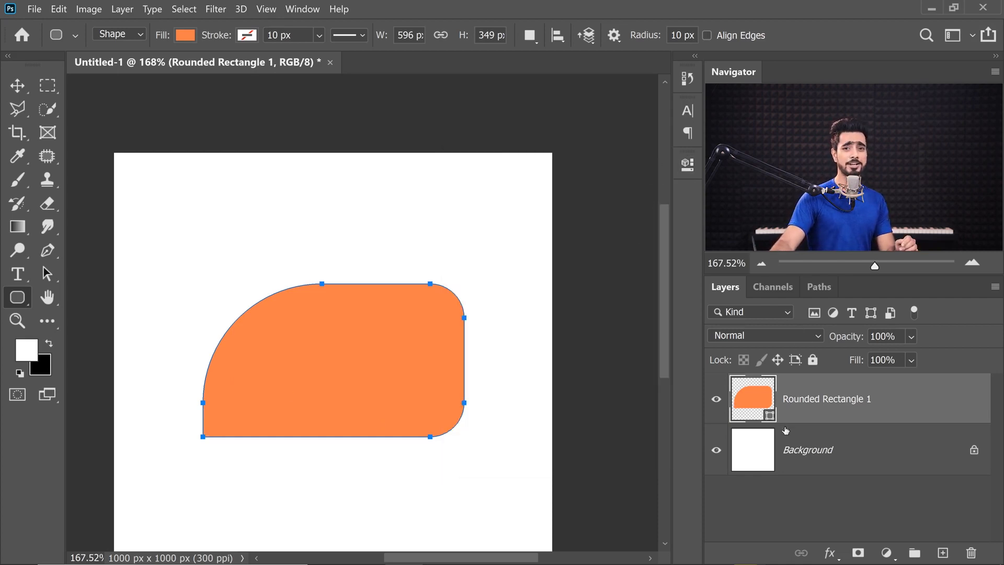
Replace the rounded rectangle with a green-filled Olive Tree custom shape from the Leaf Trees set, about 476 × 503 px.
drag(898, 435, 972, 553)
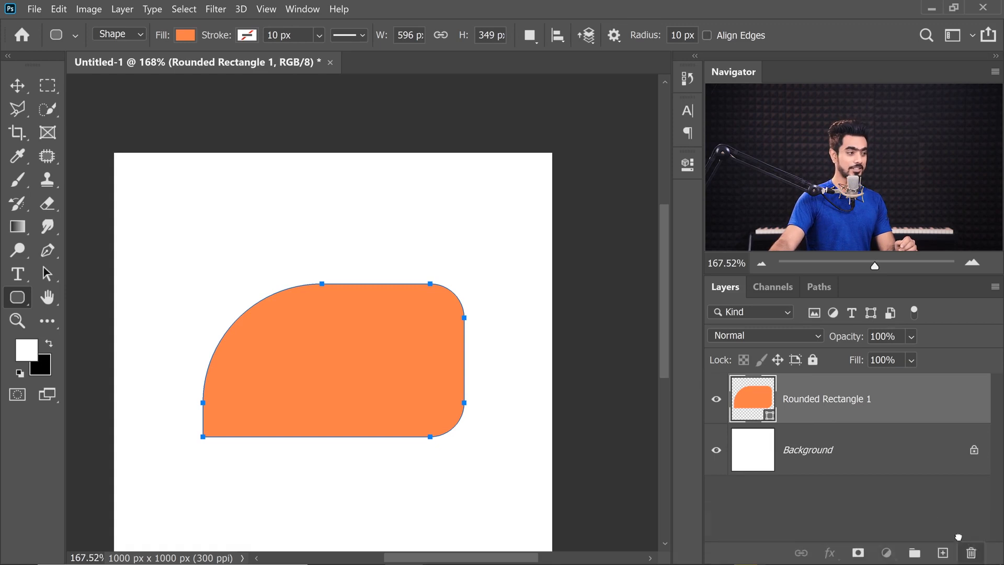
right_click(20, 302)
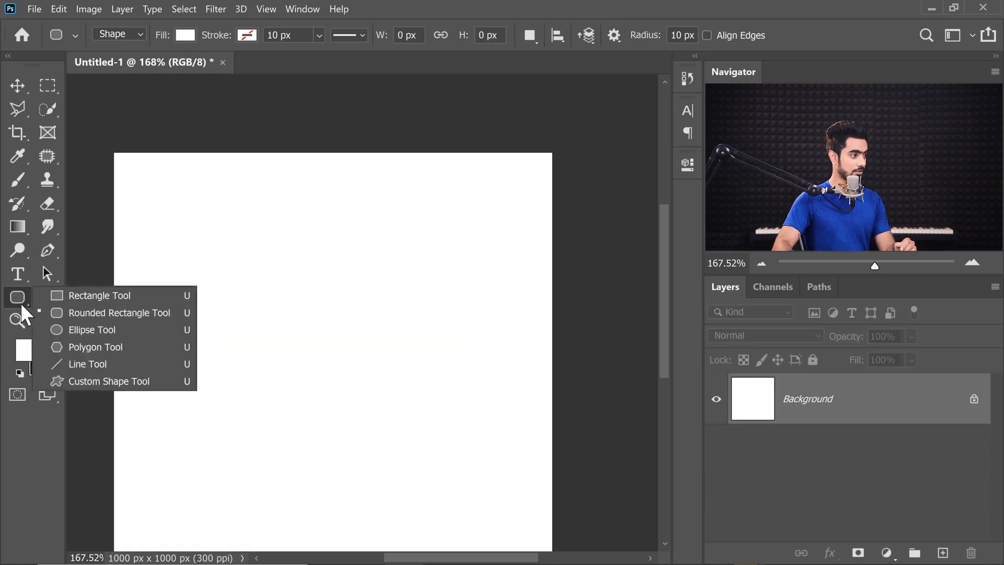
click(88, 382)
click(692, 36)
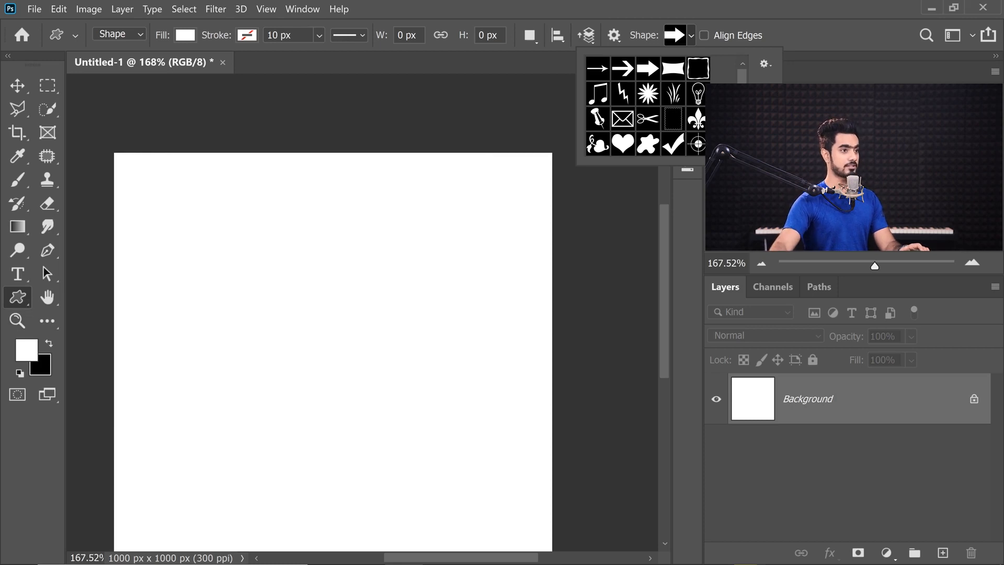
scroll(647, 105, down, 5)
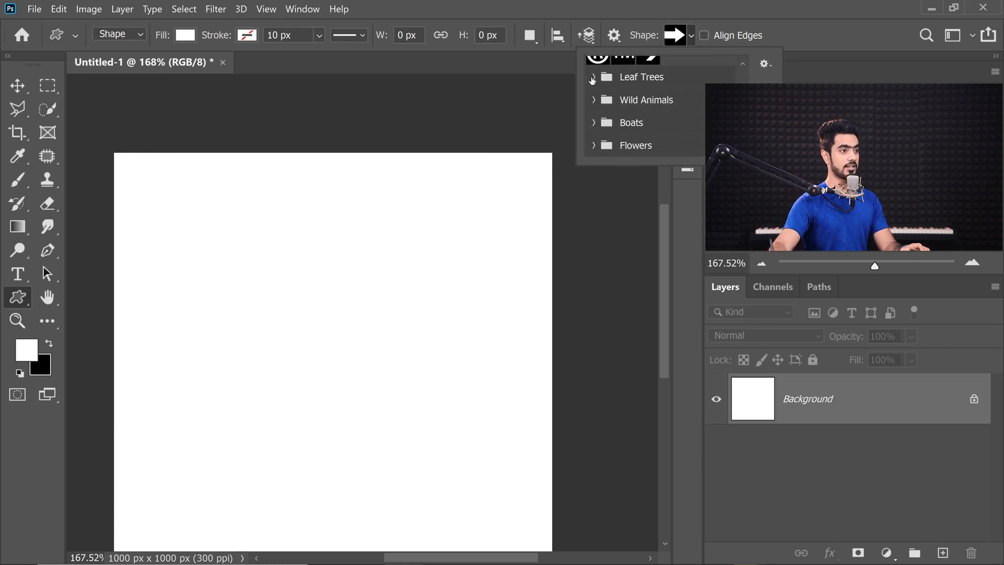
click(594, 78)
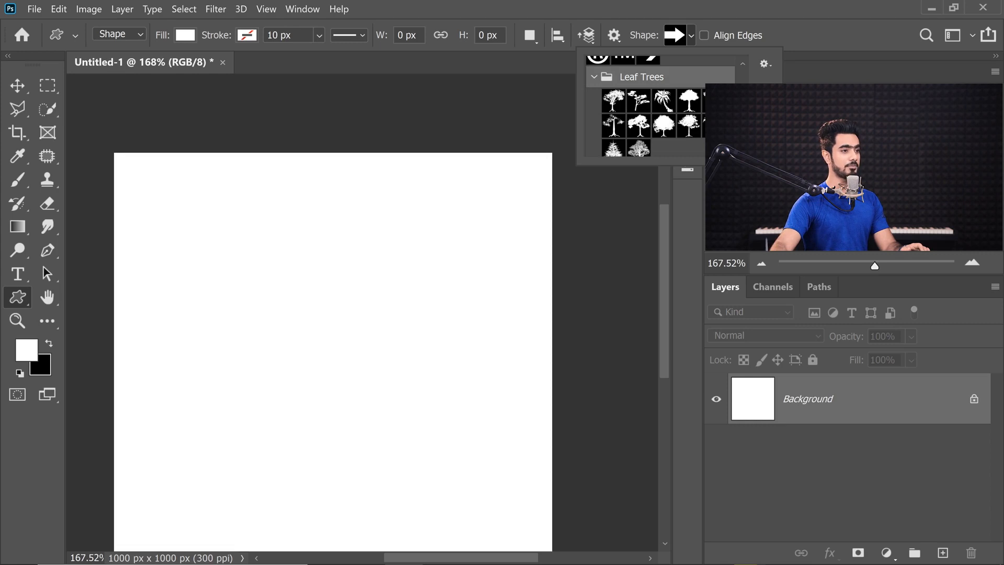
click(691, 102)
drag(251, 234, 460, 516)
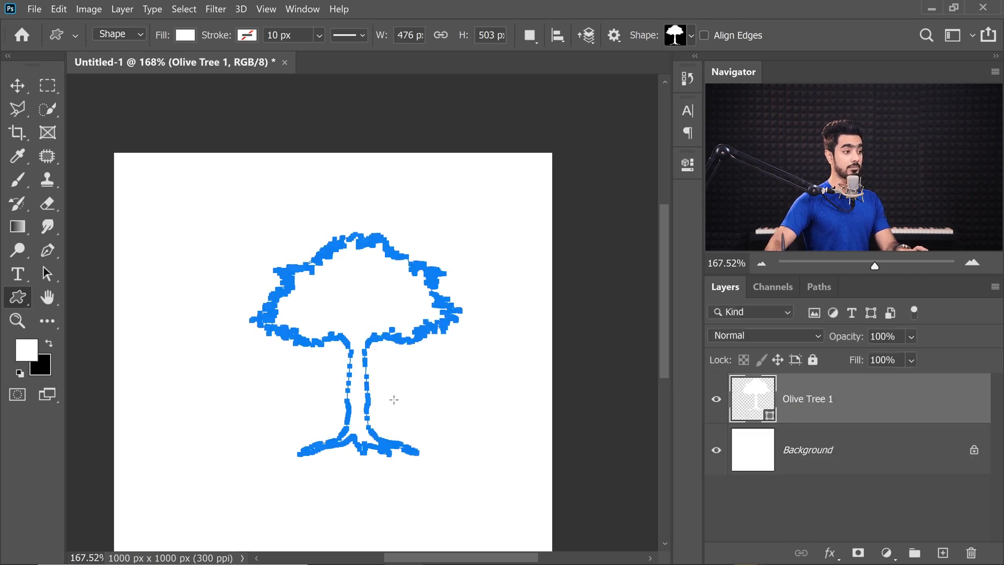
click(192, 36)
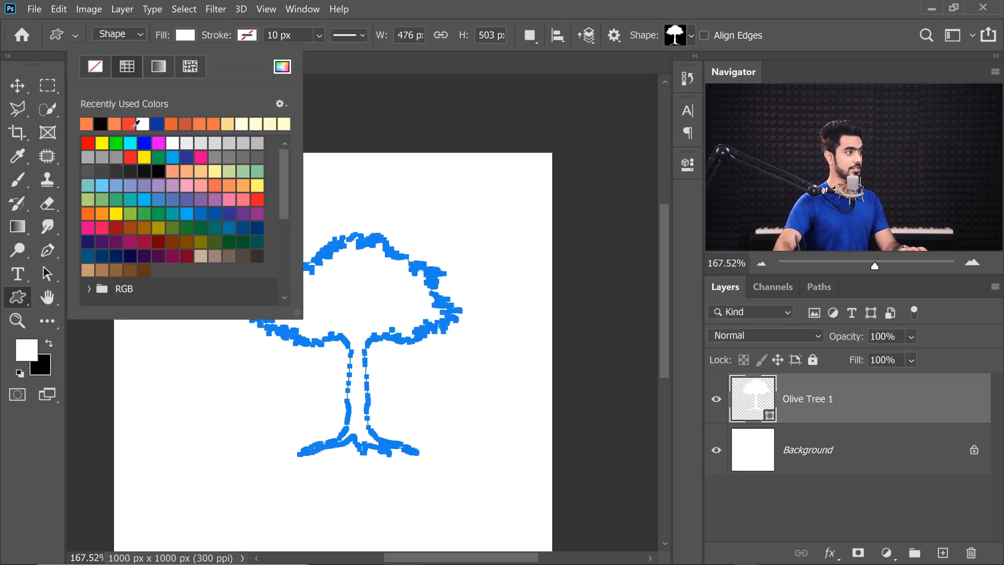
click(159, 156)
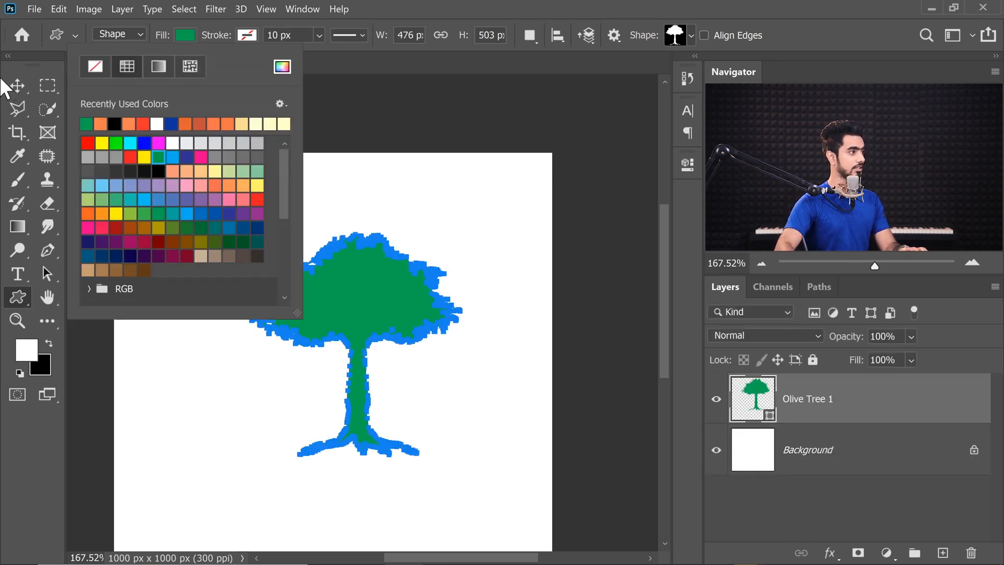
Reposition the tree shape and enlarge it with Free Transform until its crown and roots extend beyond the canvas.
click(16, 85)
mouse_move(360, 315)
mouse_down()
mouse_move(382, 314)
mouse_move(365, 329)
mouse_up()
key(ctrl+t)
drag(468, 244, 589, 114)
drag(407, 299, 397, 299)
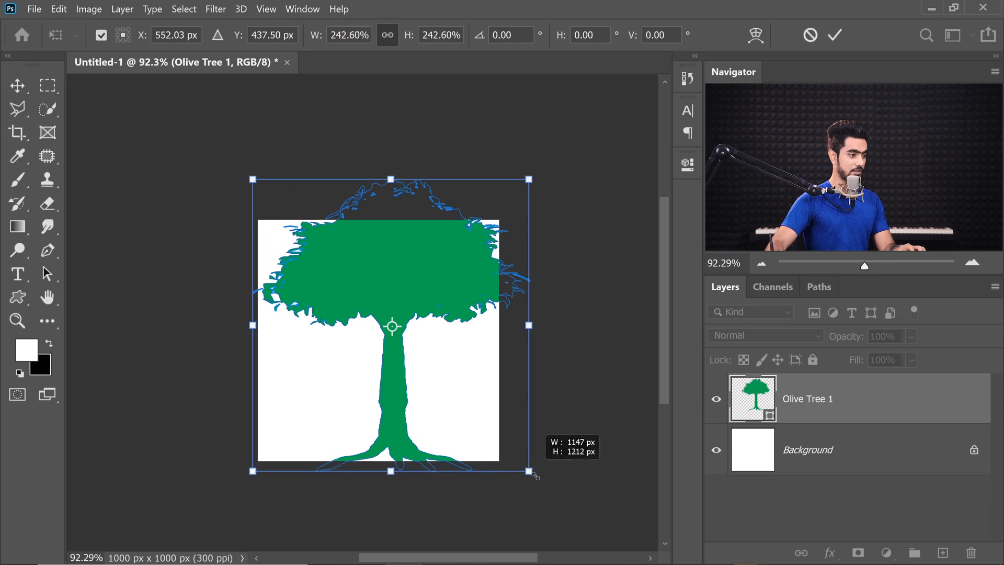
drag(530, 471, 577, 515)
key(Return)
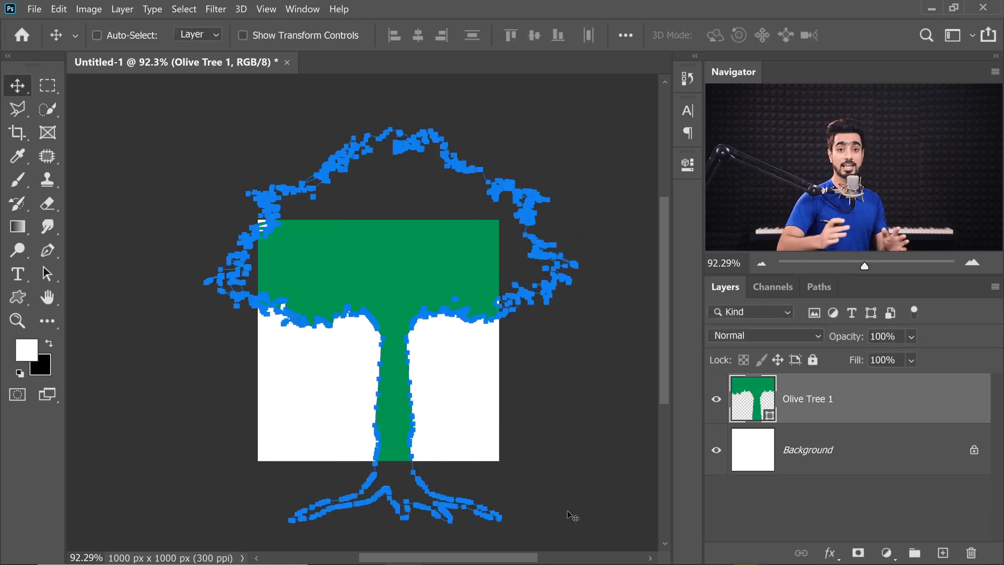
Scale the oversized tree shape back down so that it fits entirely within the canvas.
drag(312, 323, 377, 381)
key(Return)
drag(443, 386, 296, 272)
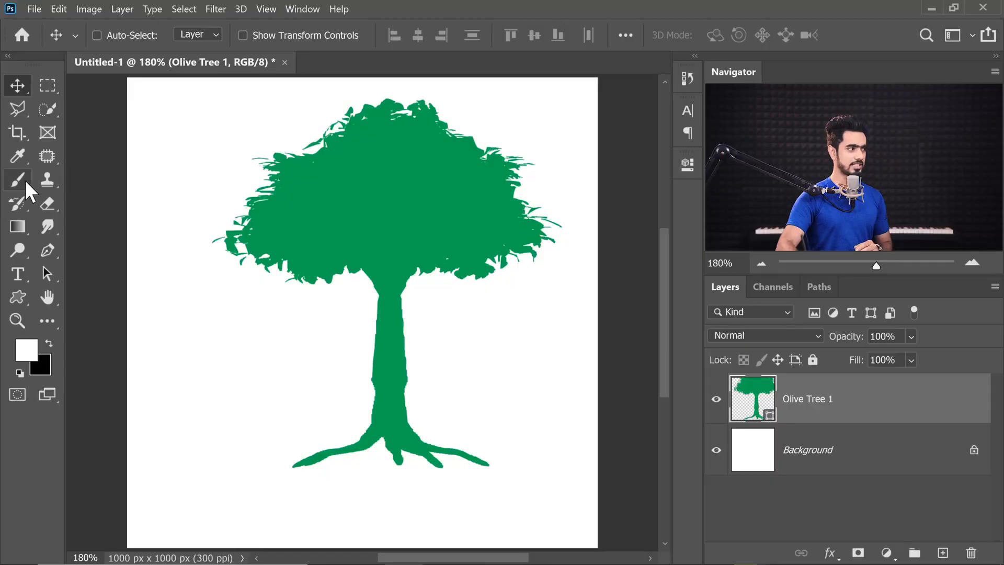
Rasterize the tree shape layer for the Brush tool, paint a white stroke over its foliage, and undo these changes.
click(26, 183)
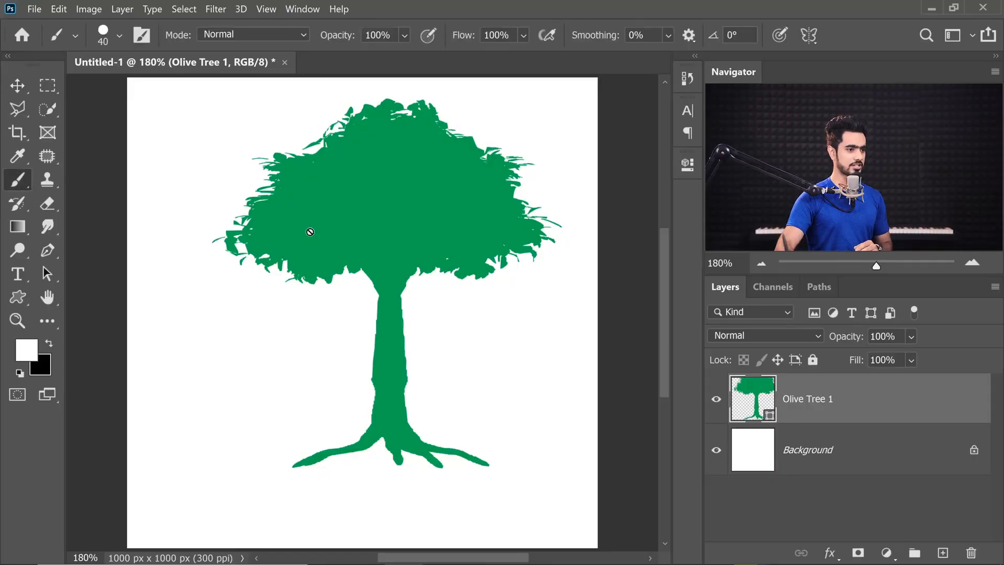
click(354, 247)
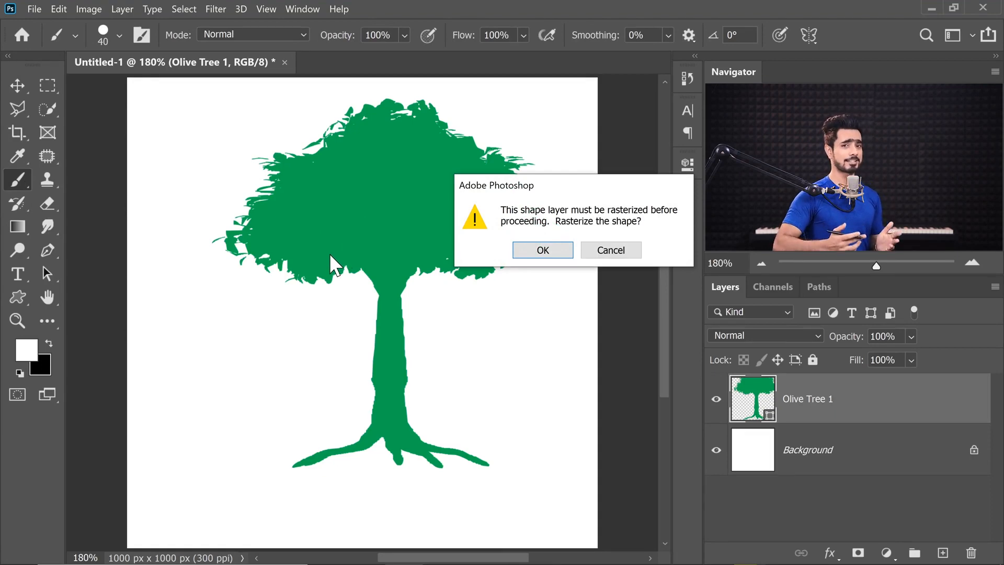
click(542, 255)
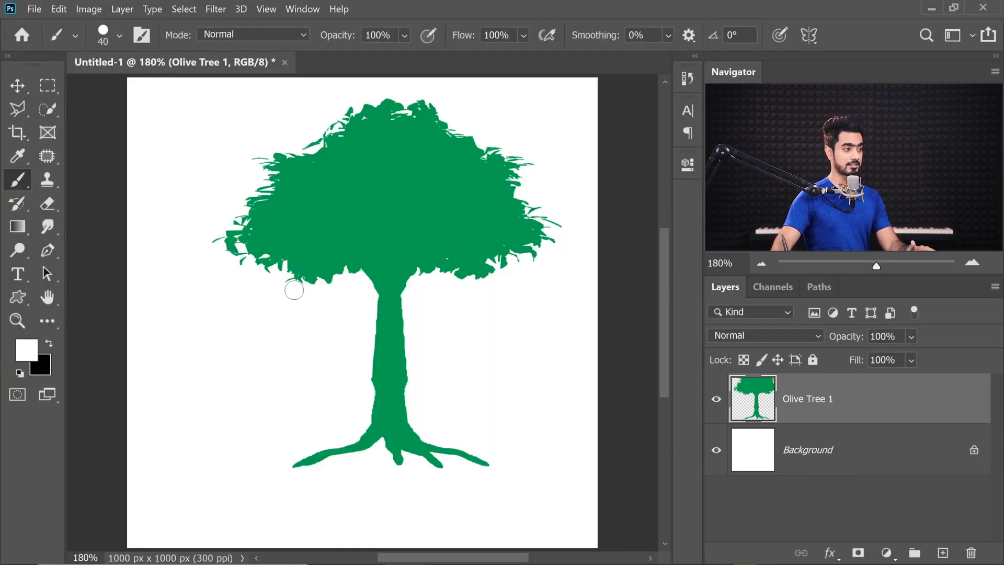
drag(288, 279, 363, 200)
key(ctrl+z)
key(ctrl+z)
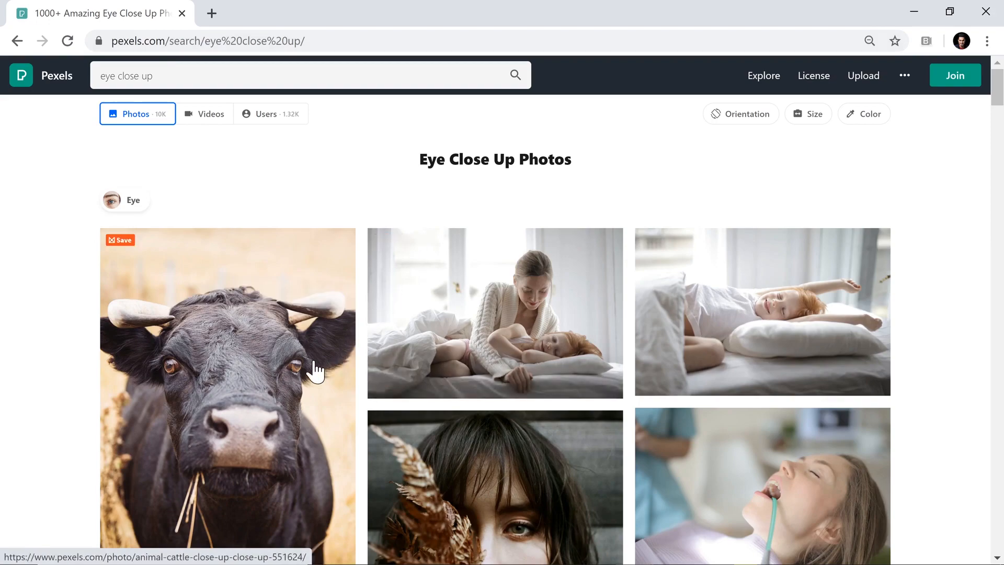
Browse the Pexels search results for eye close-up photos.
scroll(316, 371, down, 10)
scroll(316, 371, down, 15)
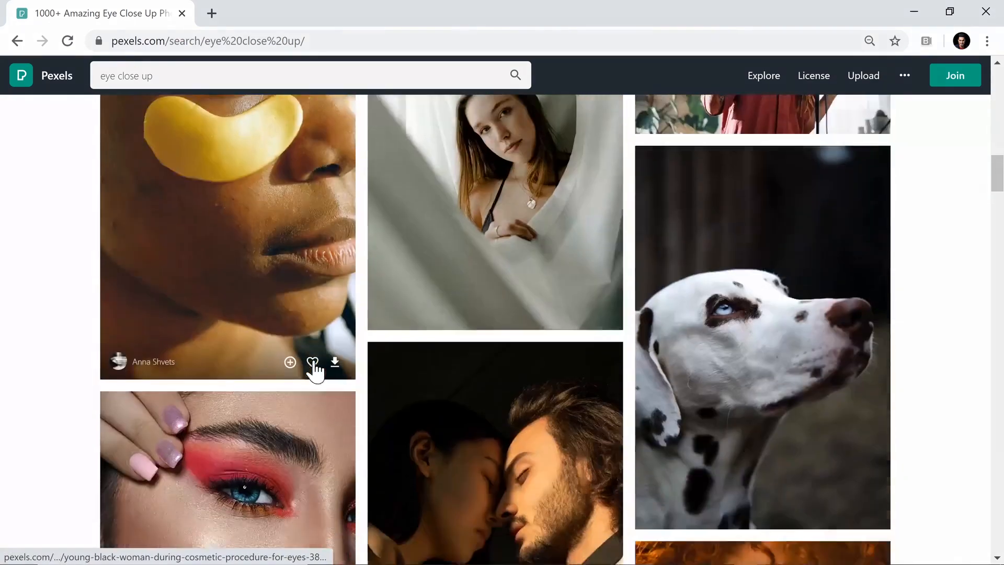
scroll(316, 371, down, 5)
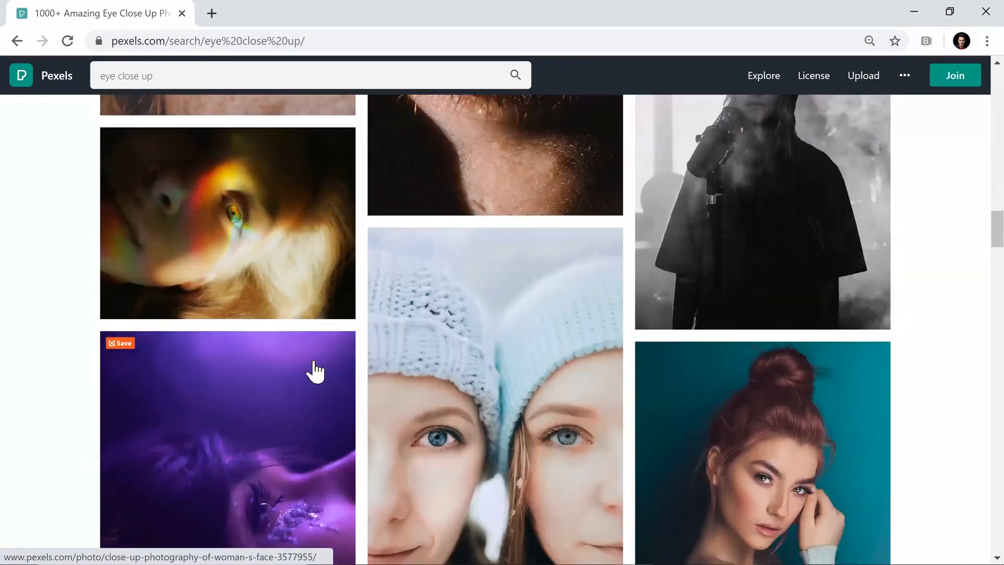
scroll(316, 372, down, 10)
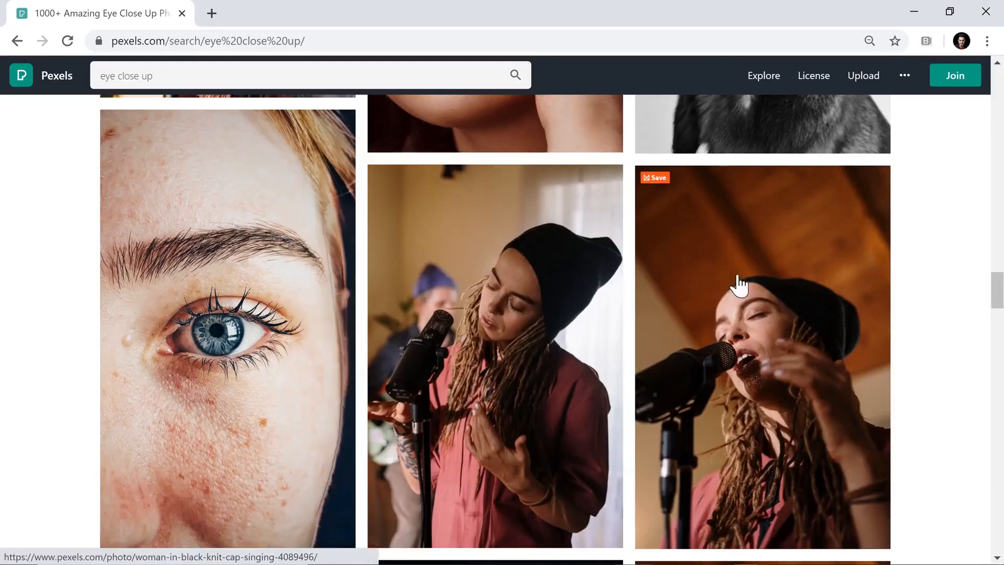
drag(996, 285, 996, 316)
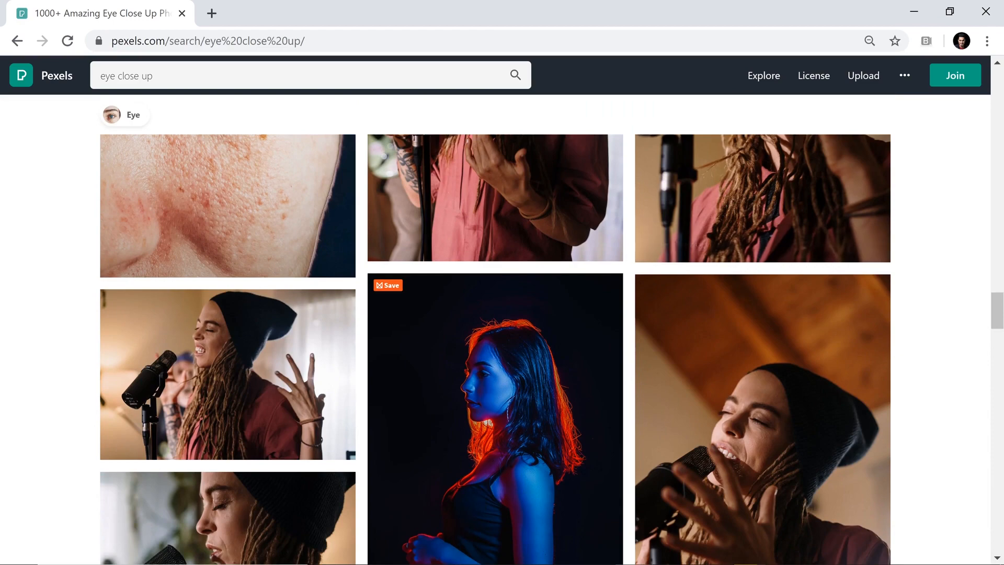
Open Human Eye.jpg from the Example 13 folder in Photoshop and place Father and Child.jpg on it as a new layer.
click(445, 551)
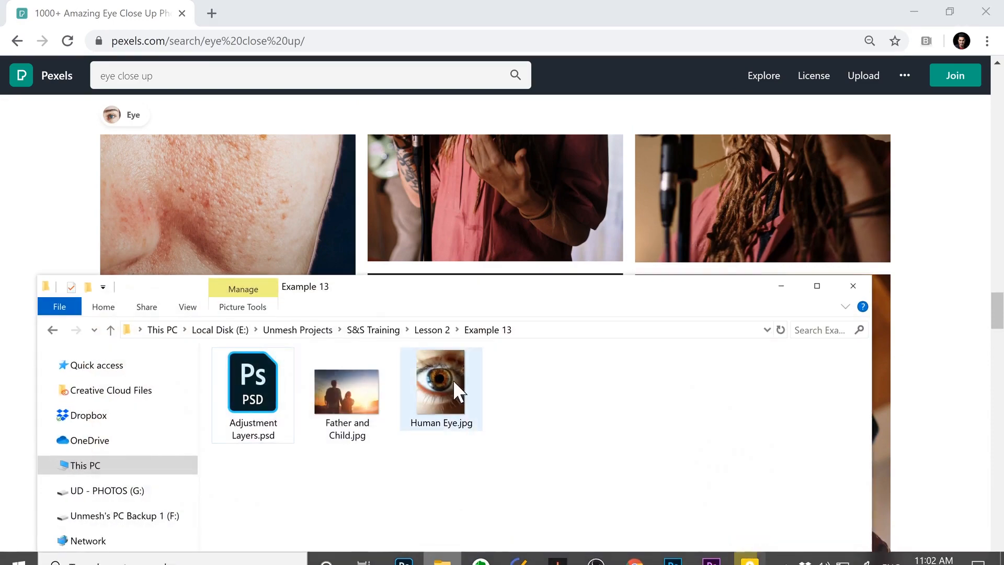
drag(442, 413, 439, 393)
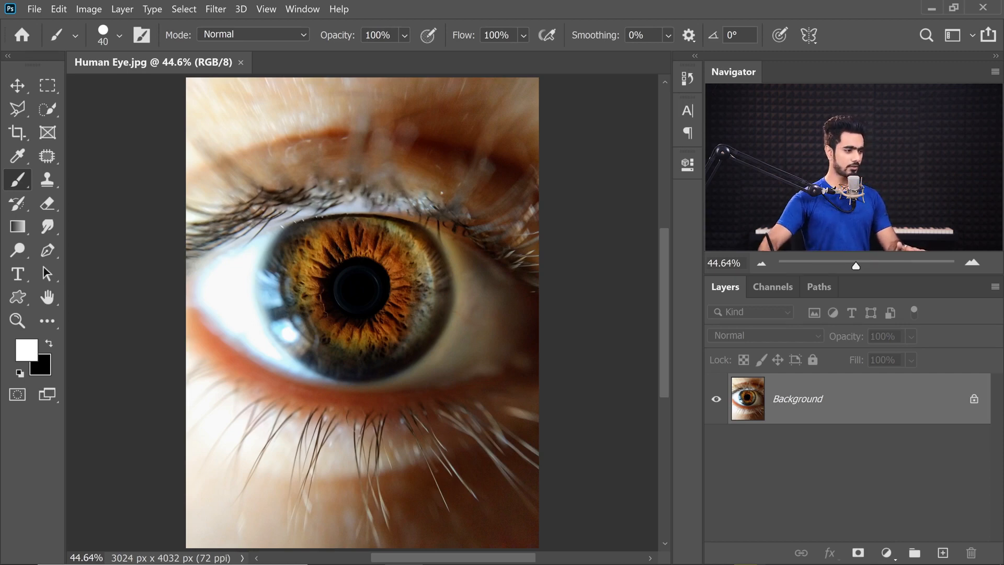
click(442, 555)
drag(361, 293, 814, 372)
click(560, 439)
drag(819, 476, 484, 245)
drag(357, 289, 358, 290)
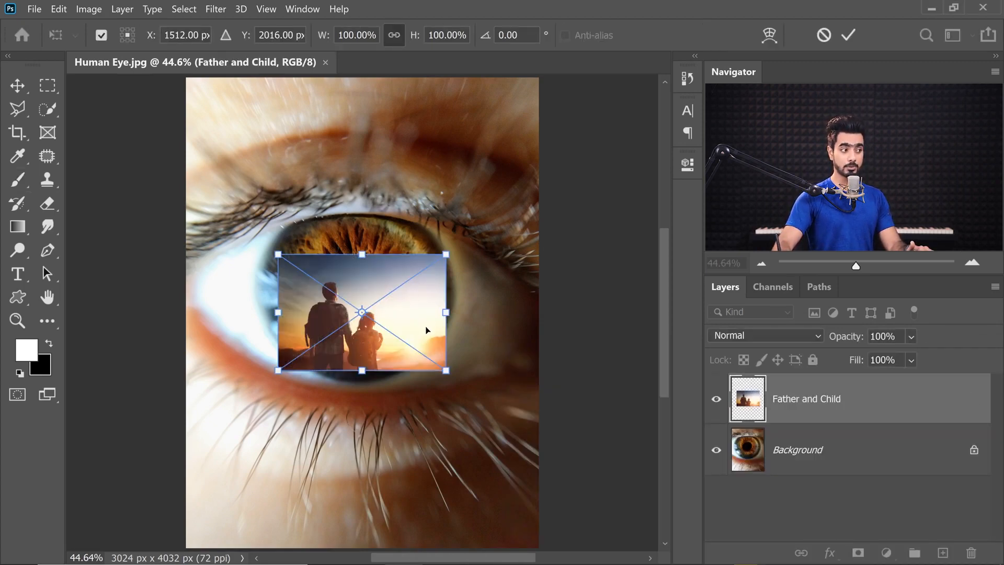
Flip the placed Father and Child photo horizontally, centre it over the eye, and scale it to about 46%.
drag(366, 293, 436, 446)
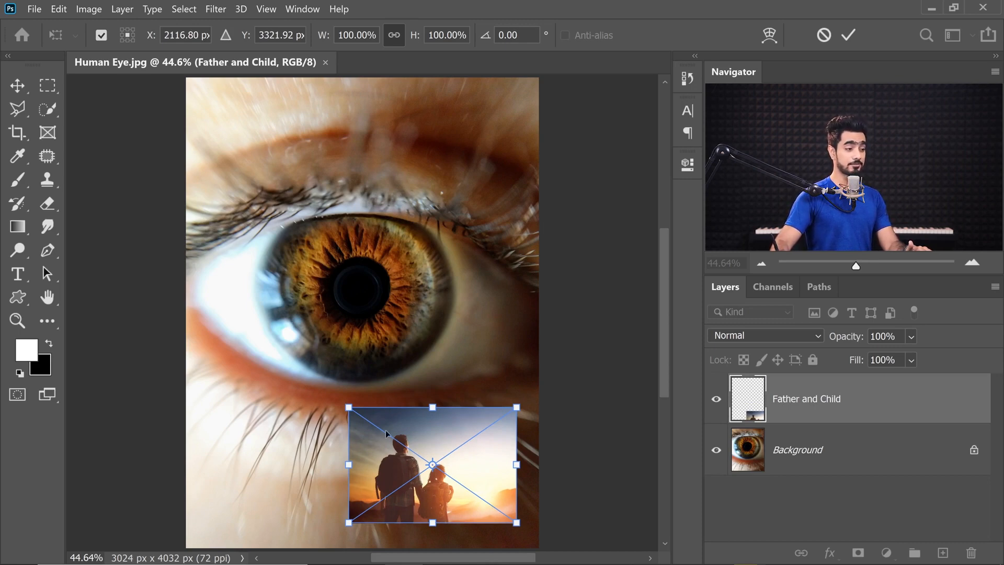
right_click(474, 457)
click(494, 428)
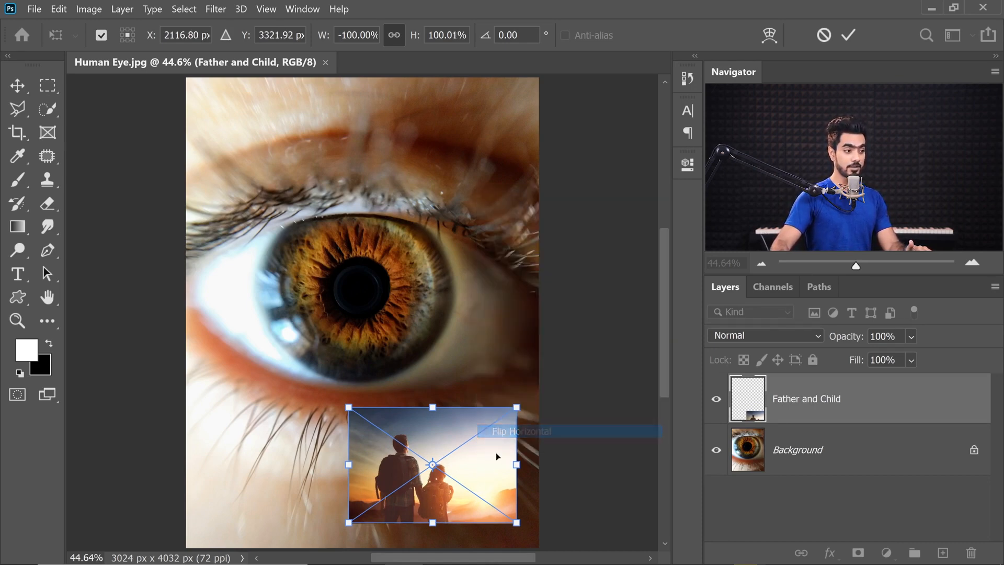
drag(459, 450, 382, 268)
drag(446, 345, 524, 399)
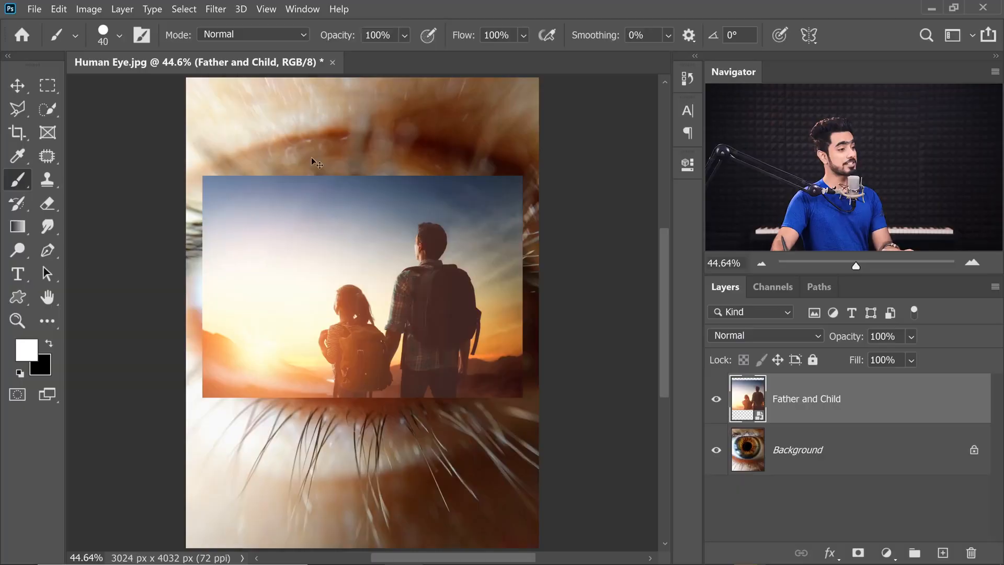
Warp the Father and Child layer with the Fisheye preset at a 44% bend.
key(ctrl+t)
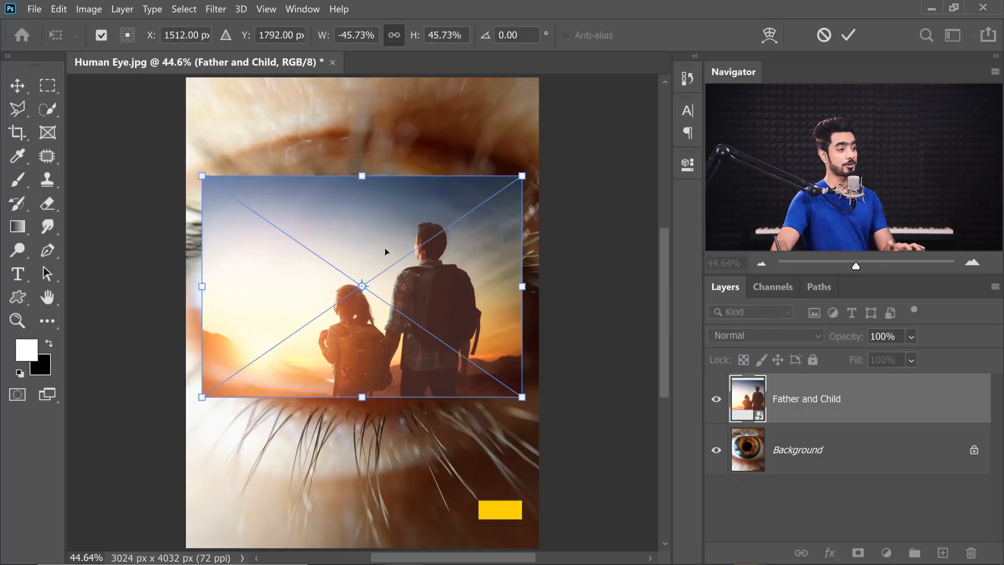
right_click(381, 252)
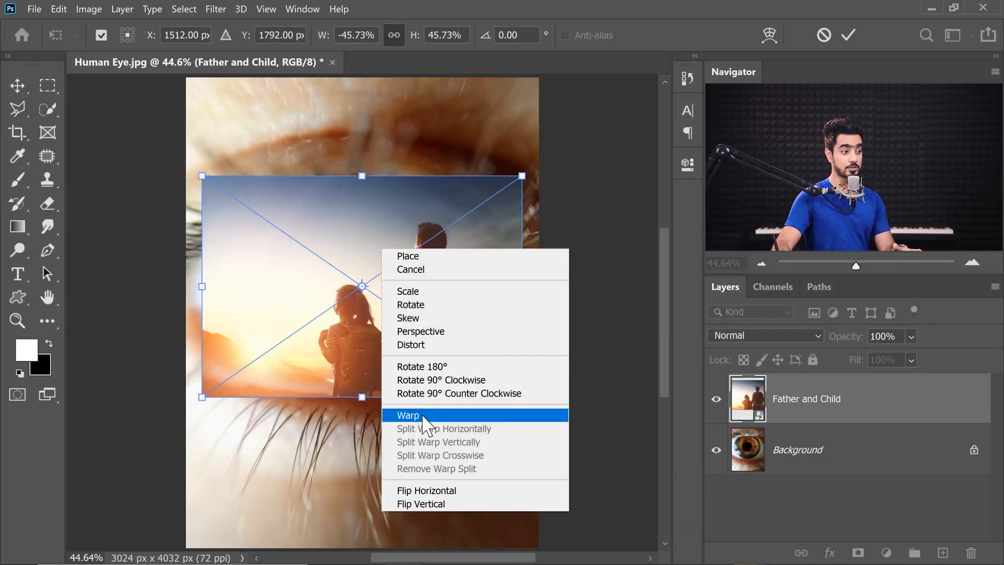
click(401, 413)
click(418, 34)
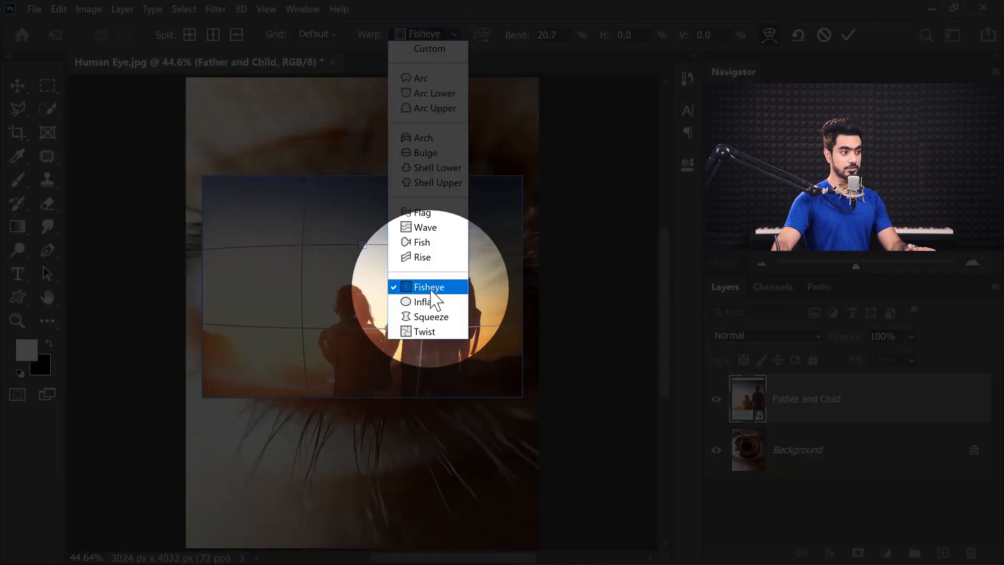
click(429, 287)
mouse_move(362, 245)
mouse_down()
mouse_move(361, 255)
mouse_move(359, 238)
mouse_up()
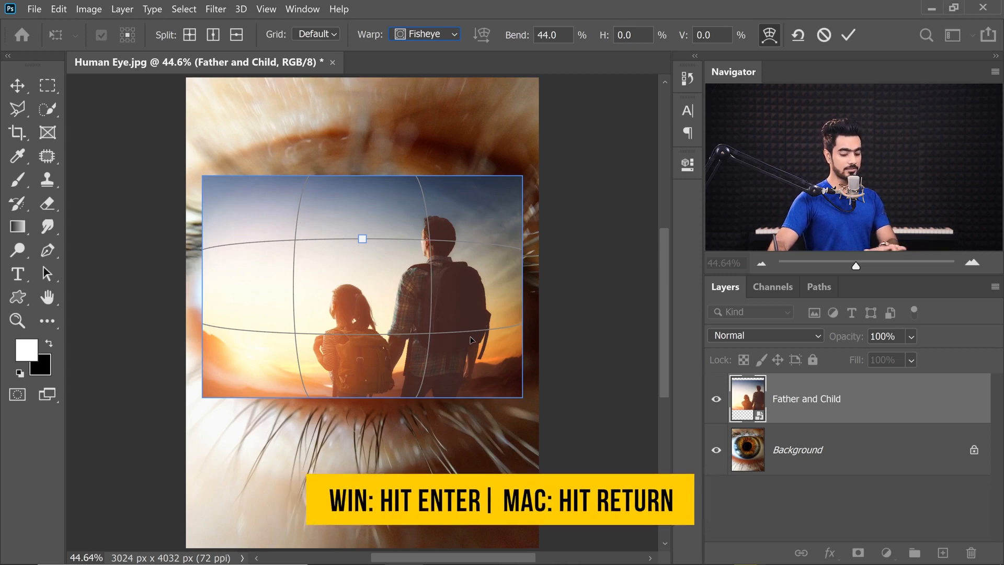
key(Return)
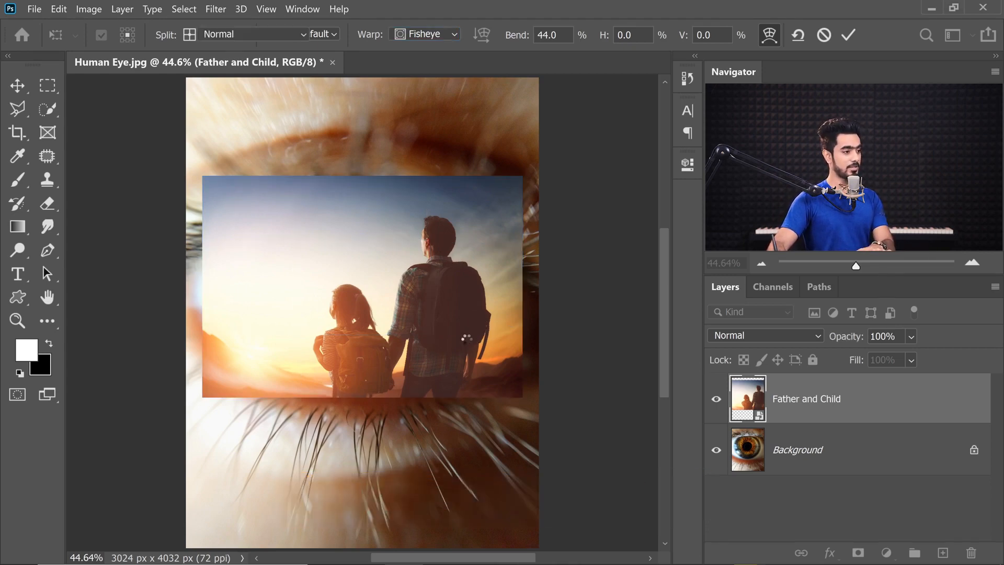
Shrink the Father and Child photo over the iris and set its blend mode to Screen.
key(ctrl+t)
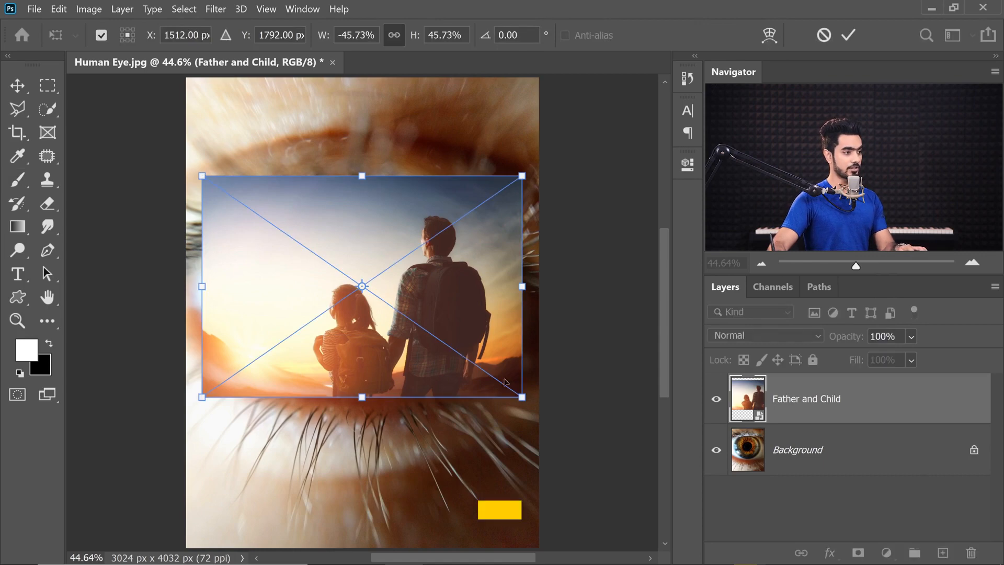
drag(522, 397, 482, 369)
drag(450, 331, 436, 336)
key(Return)
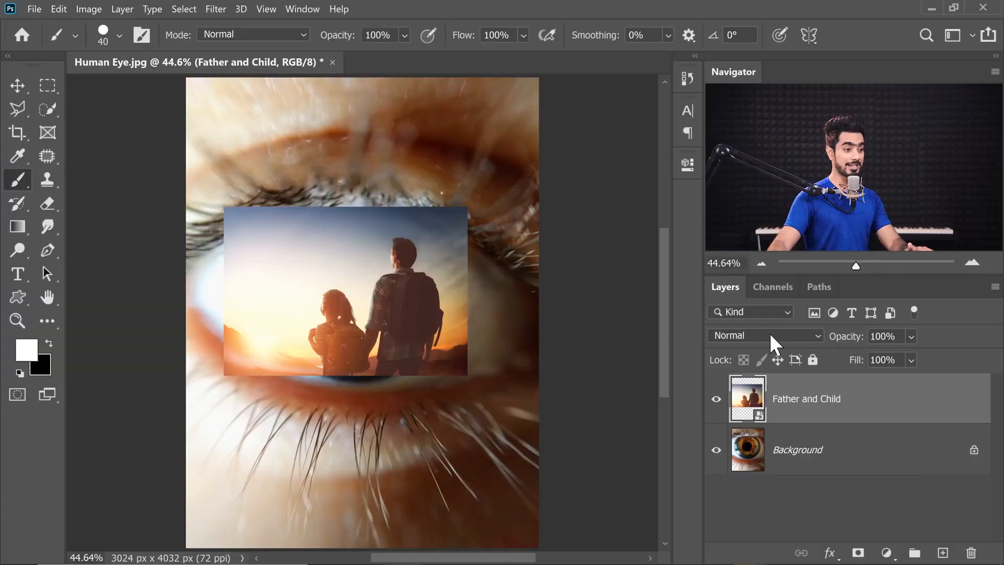
click(771, 334)
click(730, 266)
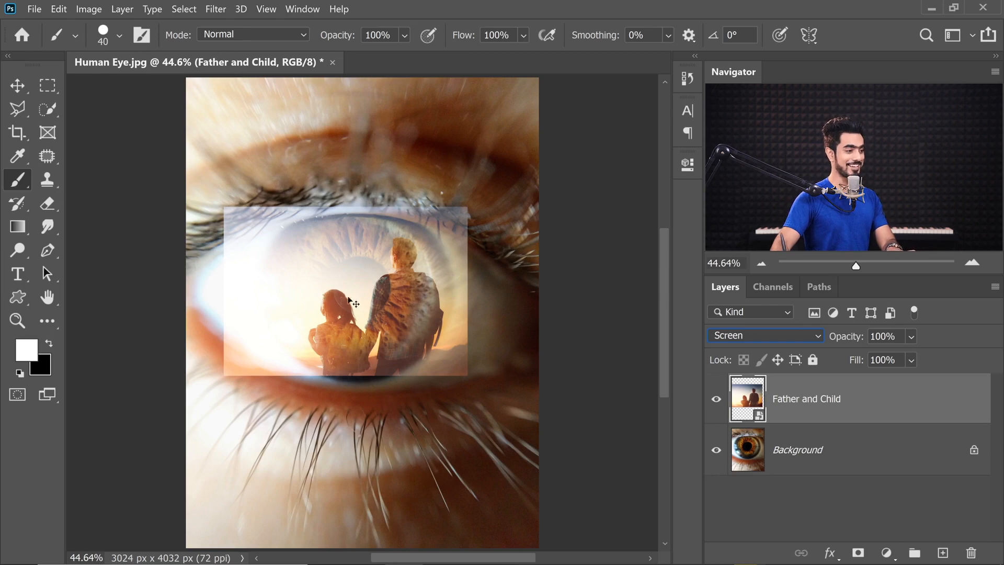
Scale the Father and Child layer to about 28% and position it so the two figures sit inside the iris.
key(ctrl+t)
drag(467, 372, 434, 352)
drag(358, 332, 368, 338)
drag(443, 359, 450, 362)
drag(416, 322, 416, 312)
drag(449, 357, 452, 358)
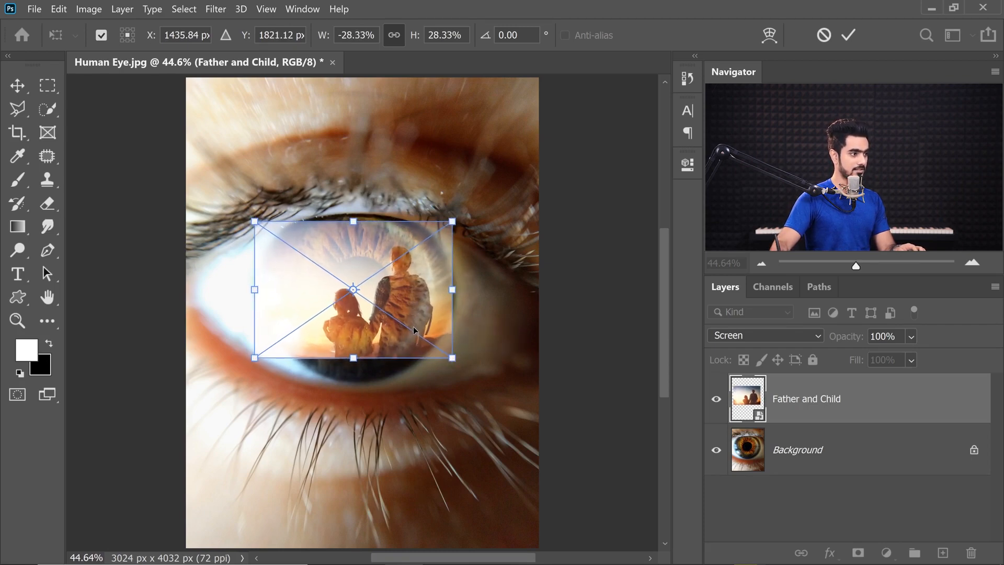
key(Return)
key(b)
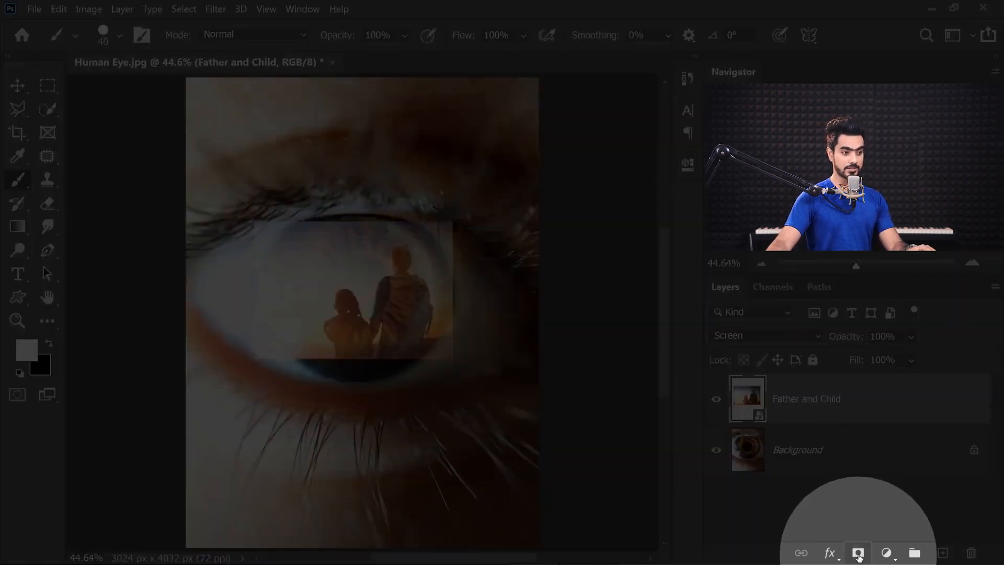
Add a layer mask to the Father and Child layer and set up a soft round brush of about 882 px with black.
click(858, 553)
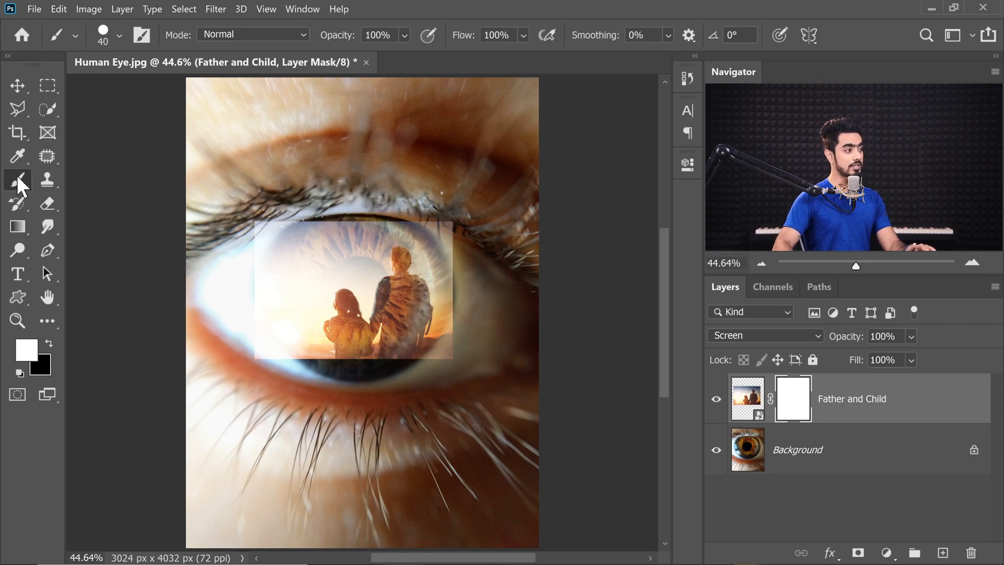
drag(375, 202, 427, 217)
mouse_move(273, 211)
mouse_down()
mouse_move(262, 127)
mouse_move(287, 113)
mouse_up()
click(119, 37)
click(116, 237)
drag(476, 156, 507, 155)
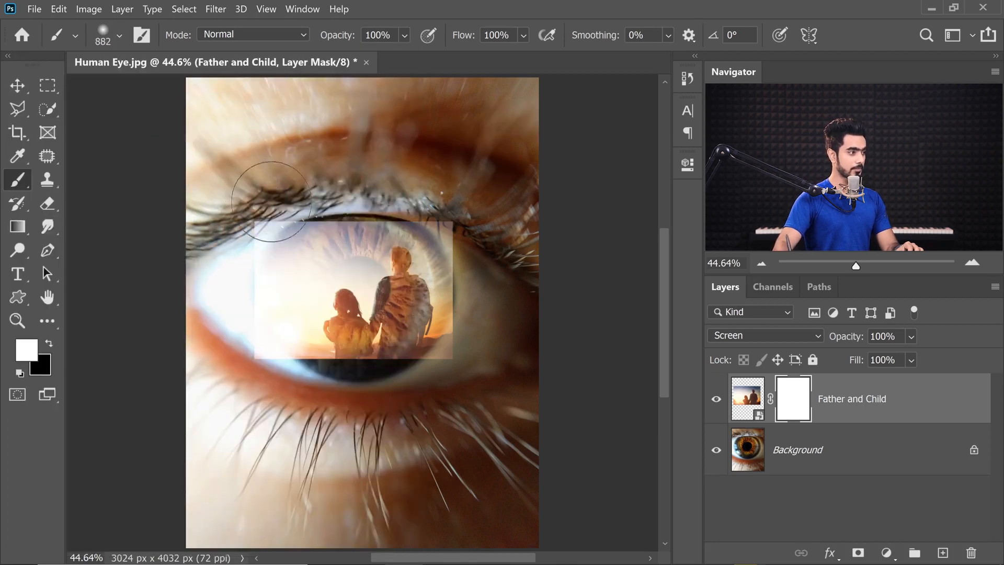
key(x)
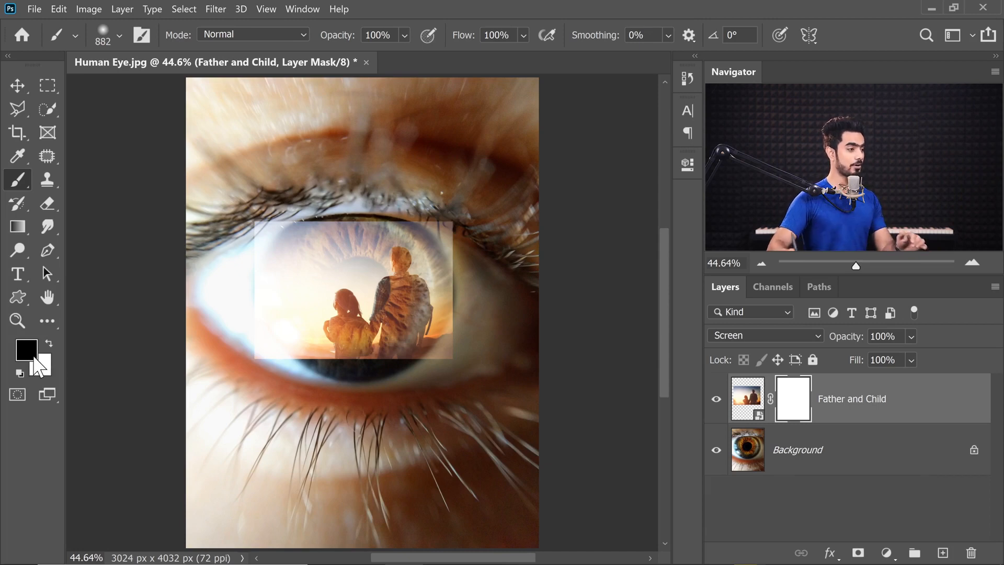
Try hiding the photo's left part with black on the mask, paint it back with white, and undo a further black stroke.
drag(227, 184, 183, 361)
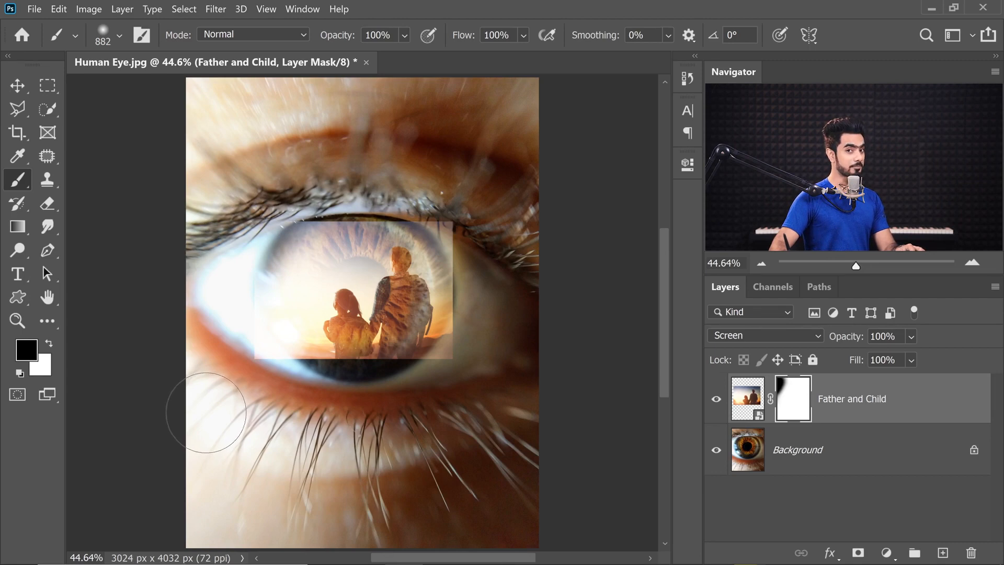
mouse_move(294, 269)
mouse_down()
mouse_move(265, 272)
mouse_move(265, 251)
mouse_move(276, 247)
mouse_up()
key(x)
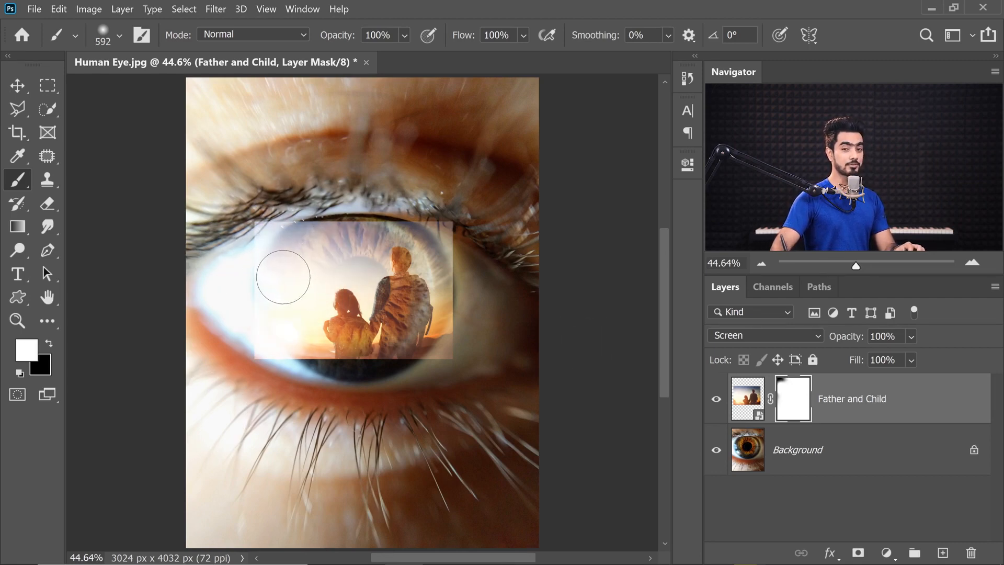
key(x)
mouse_move(281, 186)
mouse_down()
mouse_move(272, 251)
mouse_move(245, 293)
mouse_move(254, 320)
mouse_up()
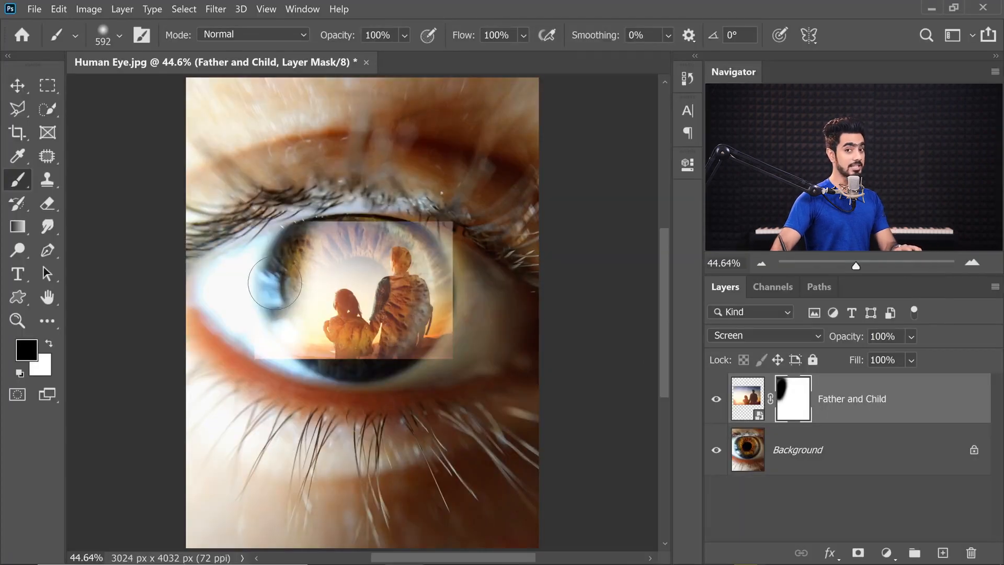
key(ctrl+z)
Reduce the soft brush to about 340 px and paint black on the mask along the photo's left edge.
alt+right_click(241, 225)
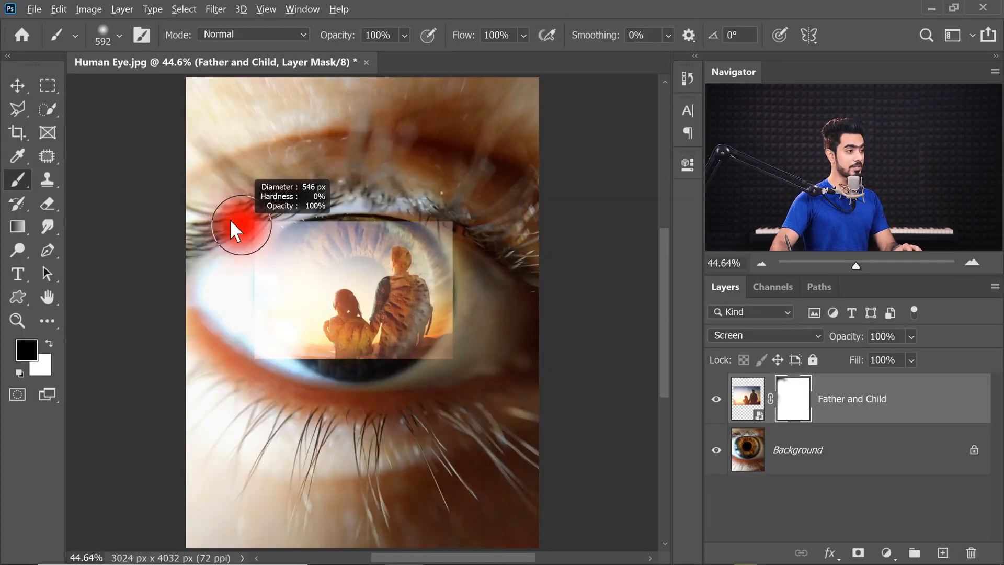
key(x)
alt+right_click(271, 203)
key(x)
drag(274, 207, 268, 208)
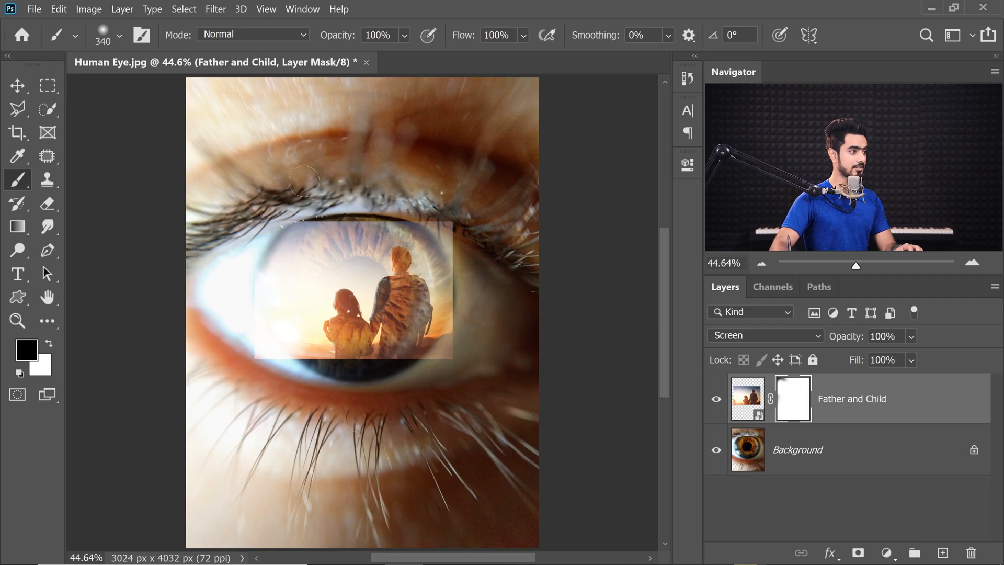
drag(245, 247, 242, 326)
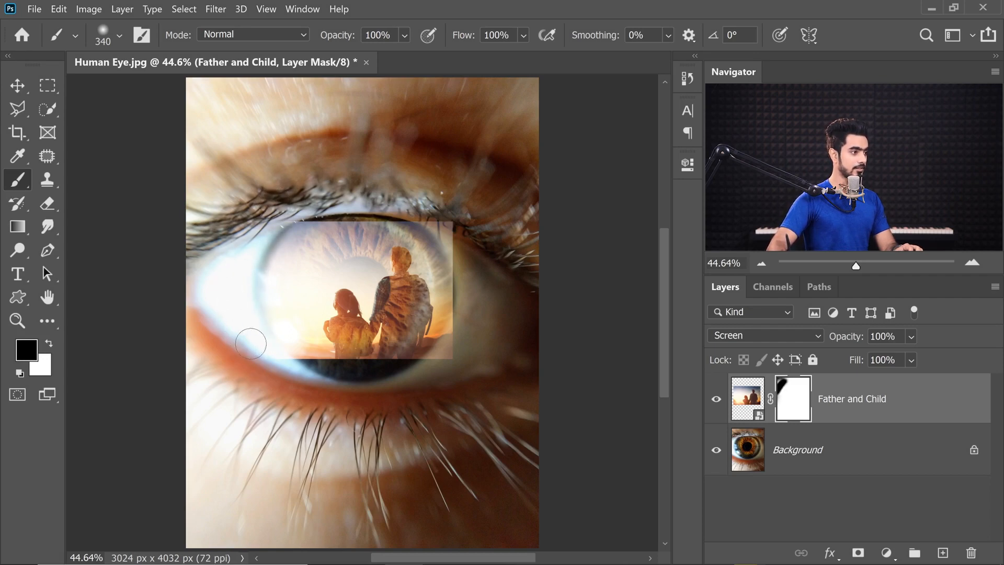
Enlarge the brush to about 597 px and mask out the photo's lower and upper edges outside the iris with black.
alt+right_click(306, 387)
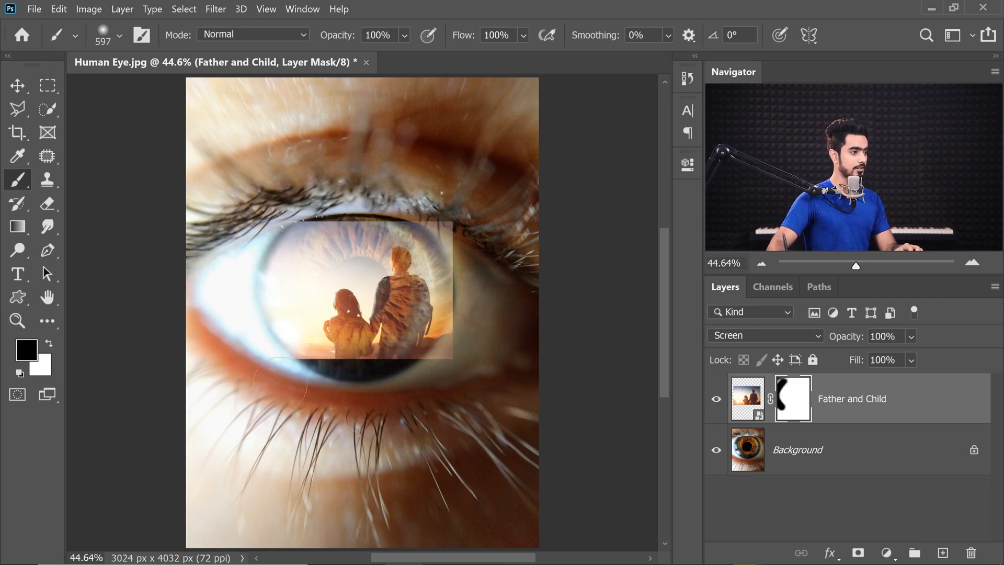
mouse_move(347, 396)
mouse_down()
mouse_move(450, 387)
mouse_move(341, 403)
mouse_move(508, 385)
mouse_up()
alt+right_click(436, 217)
alt+right_click(258, 171)
mouse_move(243, 188)
mouse_down()
mouse_move(382, 153)
mouse_move(467, 180)
mouse_move(497, 194)
mouse_move(463, 194)
mouse_move(491, 200)
mouse_up()
Mask out the photo's right edge with black, varying the soft brush size and finishing at about 550 px.
alt+right_click(494, 235)
alt+right_click(426, 191)
mouse_move(515, 319)
mouse_down()
mouse_move(497, 308)
mouse_move(478, 363)
mouse_move(498, 239)
mouse_move(466, 415)
mouse_move(516, 202)
mouse_up()
alt+right_click(500, 244)
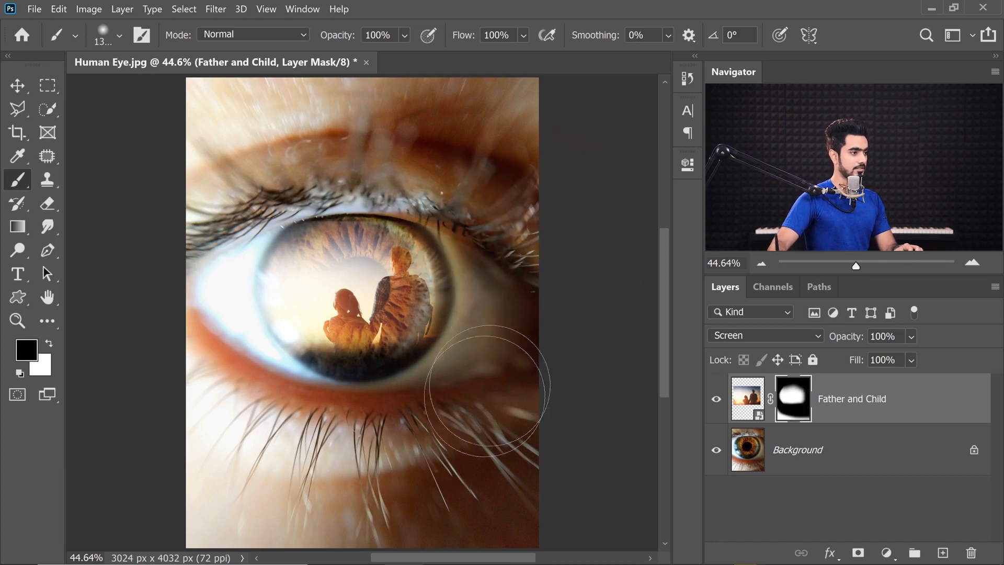
alt+right_click(467, 175)
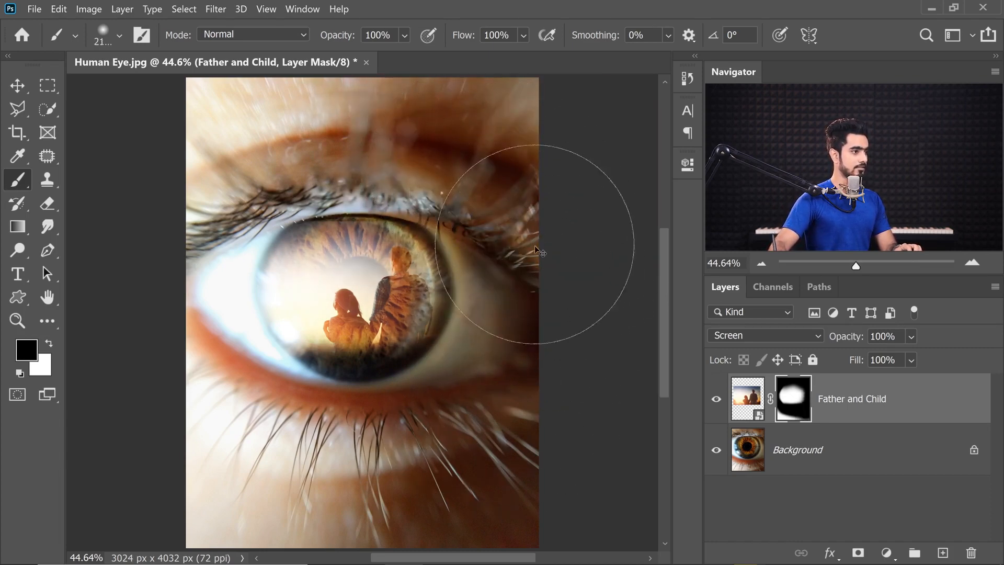
alt+right_click(488, 331)
drag(500, 329, 504, 330)
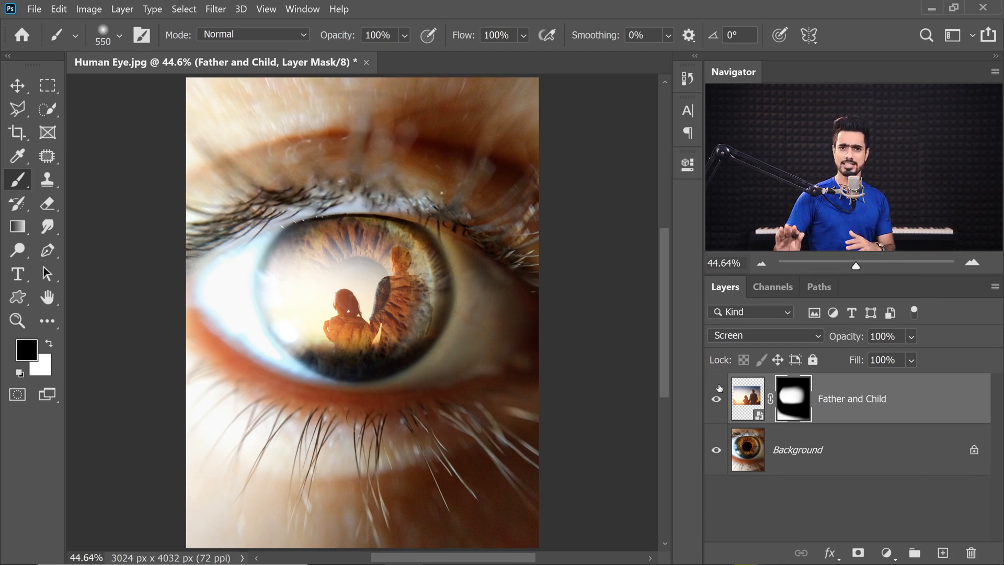
Scale the Father and Child image to about 27.4% and shift it slightly left so both figures sit within the iris.
click(748, 402)
key(x)
key(ctrl+t)
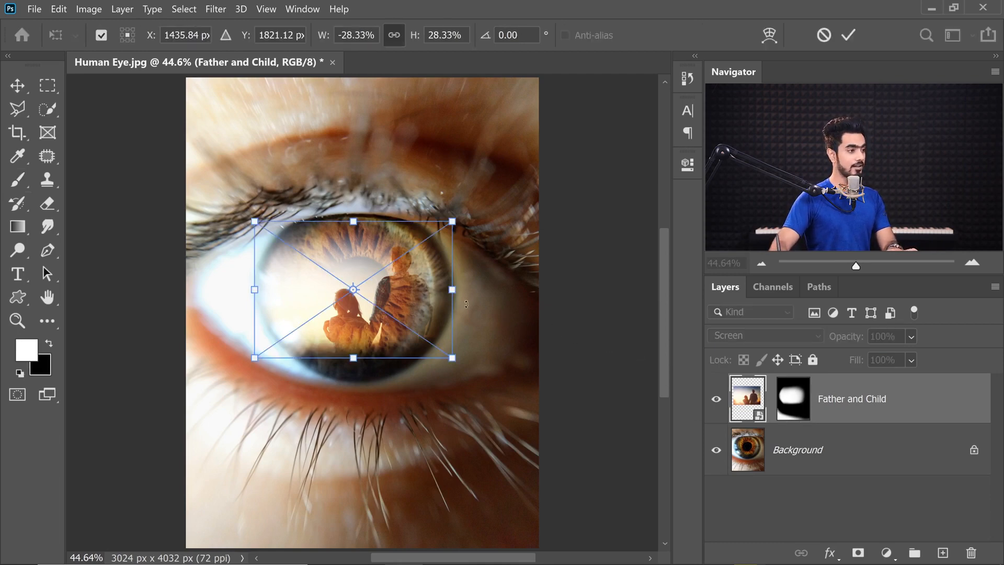
drag(424, 285, 399, 282)
key(ctrl+z)
drag(441, 361, 434, 354)
drag(412, 320, 418, 320)
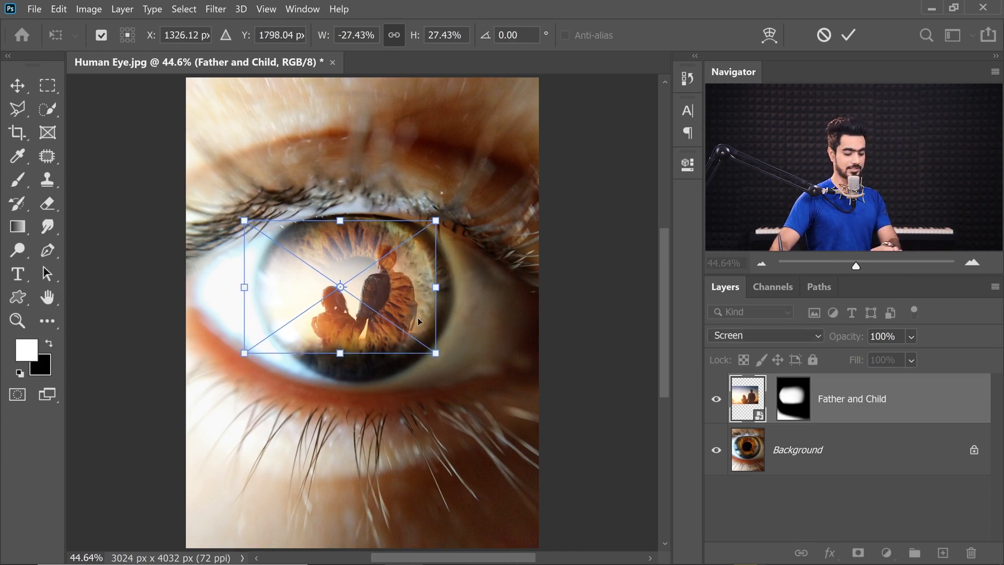
key(Return)
Paint black on the Father and Child mask over the remaining hard edges at the iris's right and lower rim, reducing the brush to about 208 px.
key(b)
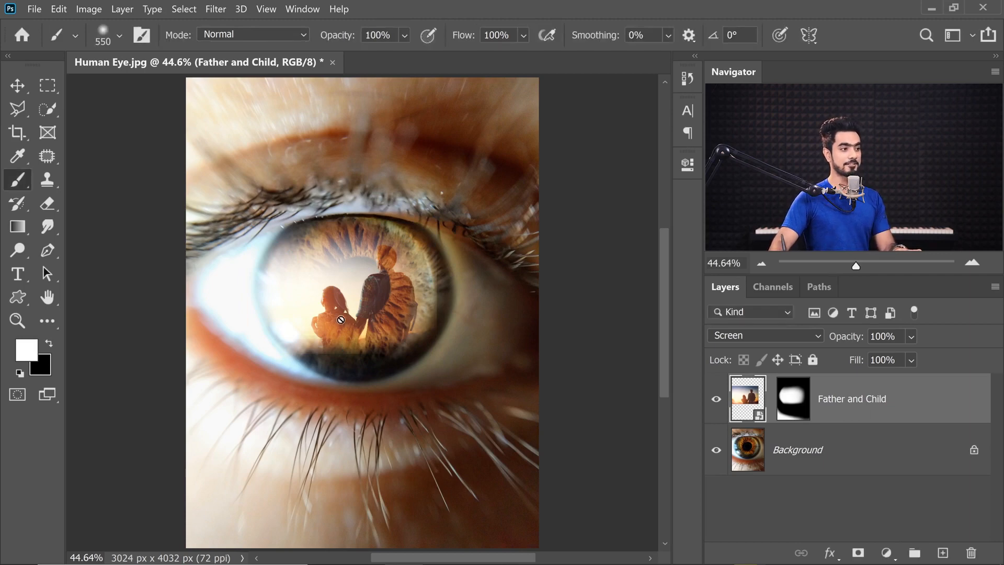
drag(417, 303, 434, 299)
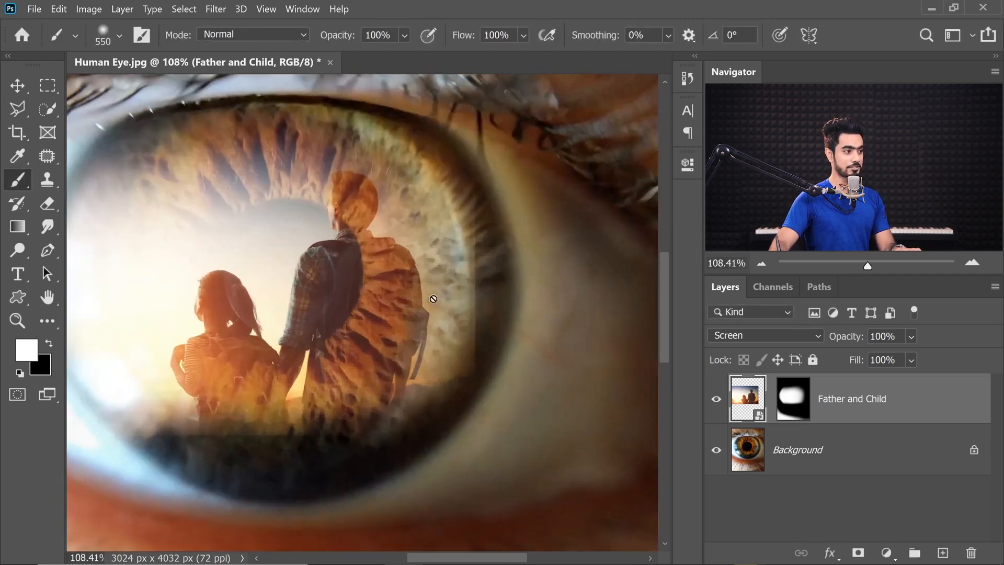
key(x)
click(791, 407)
drag(493, 195, 502, 213)
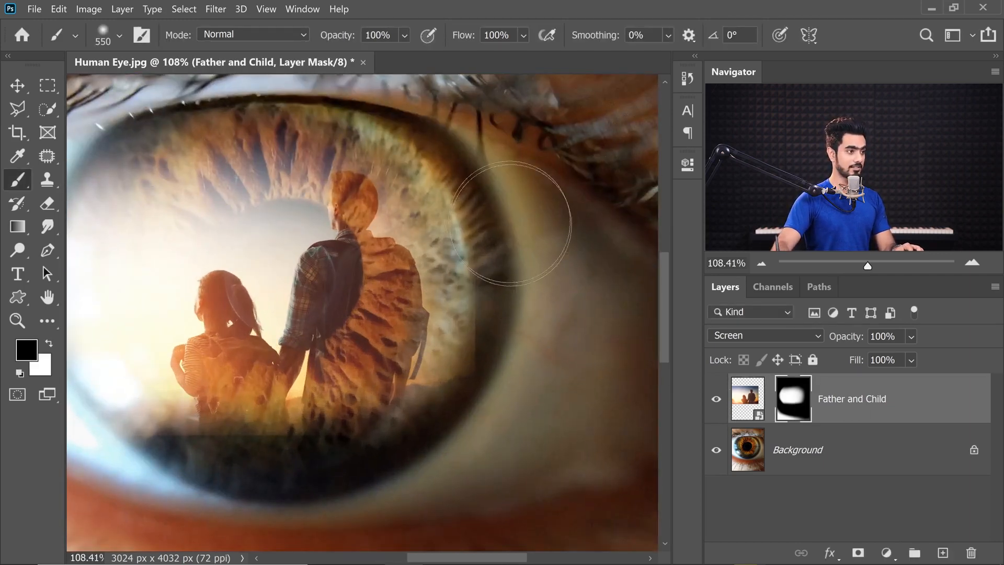
drag(436, 495, 294, 488)
alt+right_click(246, 415)
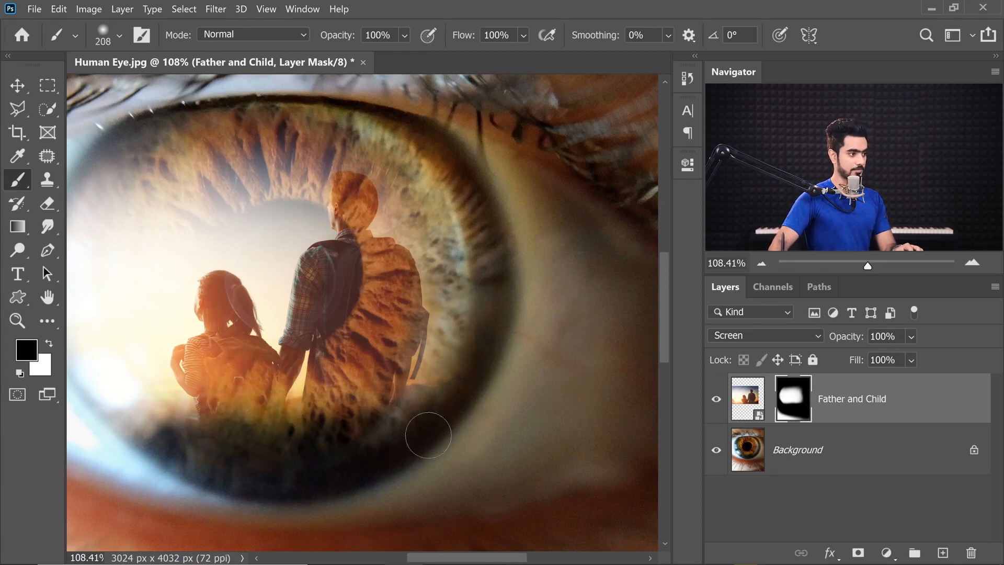
key(ctrl+0)
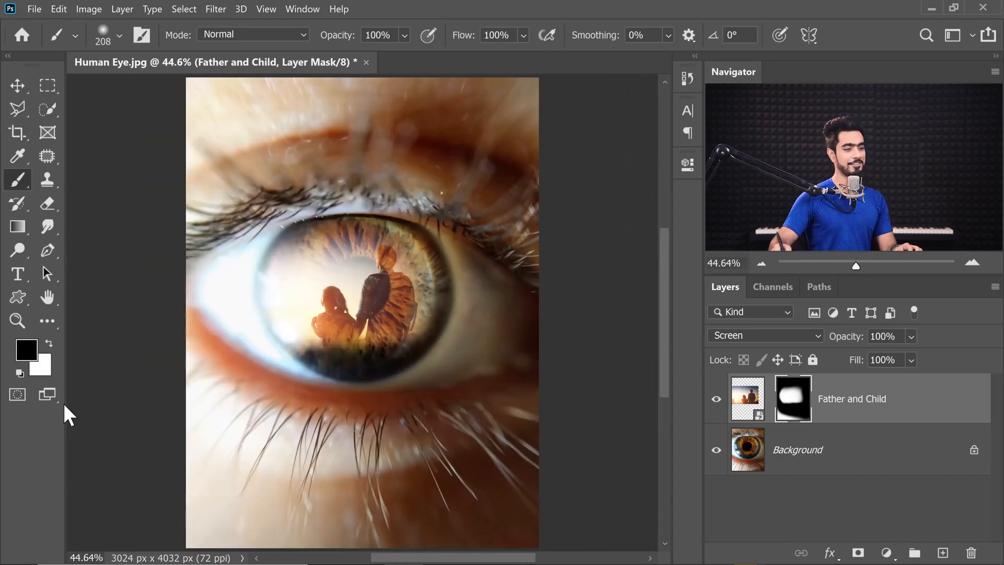